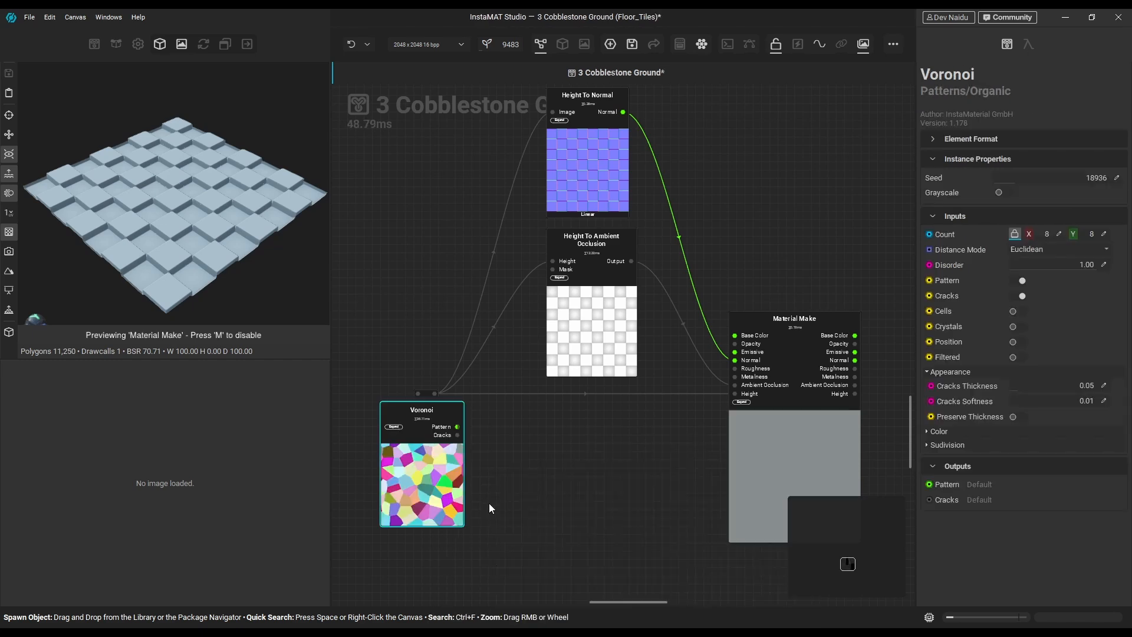
# Connect the Voronoi node's Pattern output to the reroute that feeds the height, and switch the node to grayscale
pyautogui.moveTo(547, 469); pyautogui.dragTo(753, 449, button='middle')
pyautogui.moveTo(620, 441); pyautogui.dragTo(484, 415)
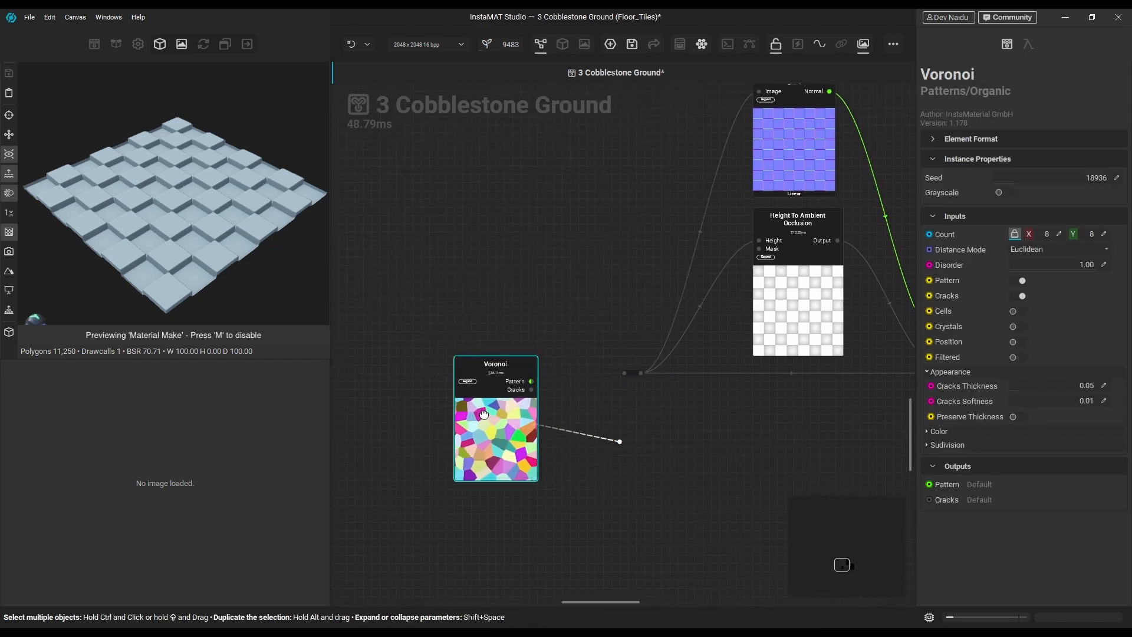
pyautogui.click(523, 382)
pyautogui.moveTo(524, 382); pyautogui.dragTo(624, 377)
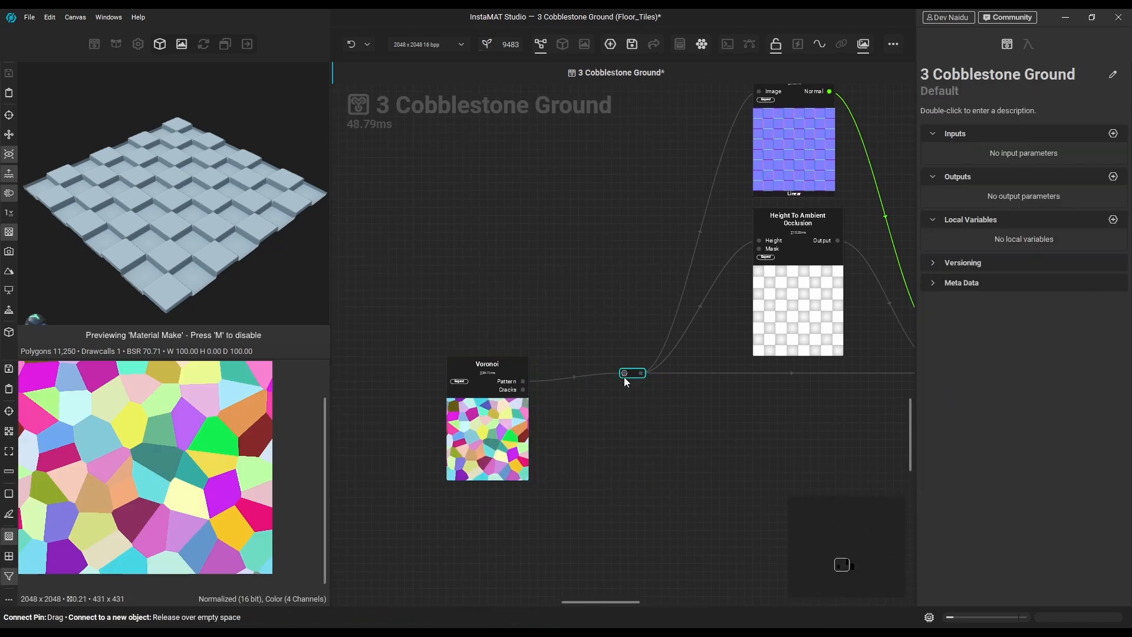
pyautogui.moveTo(576, 427); pyautogui.dragTo(621, 426, button='middle')
pyautogui.moveTo(523, 429); pyautogui.dragTo(466, 419)
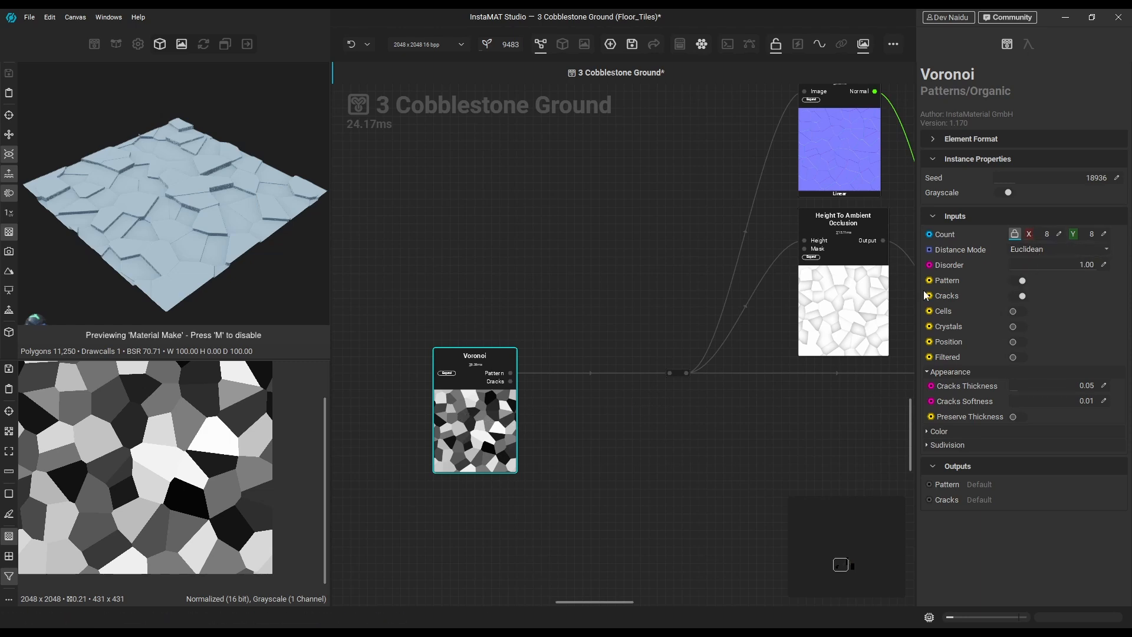
# Insert an Edge Detection node between Voronoi and the reroute, with Invert and Stroke enabled
pyautogui.click(543, 373)
pyautogui.press('space')
pyautogui.write('edge')
pyautogui.click(594, 505)
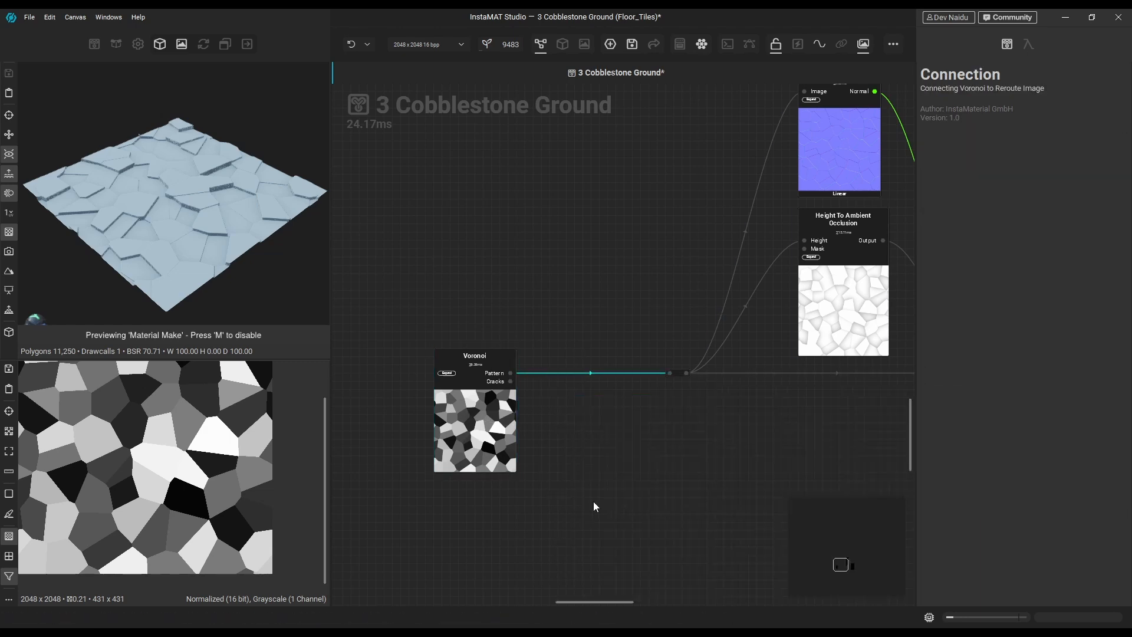
pyautogui.moveTo(546, 401); pyautogui.dragTo(490, 411)
pyautogui.click(1037, 392)
pyautogui.click(1037, 408)
pyautogui.click(519, 356)
pyautogui.keyDown('alt'); pyautogui.moveTo(257, 256); pyautogui.dragTo(213, 235); pyautogui.keyUp('alt')
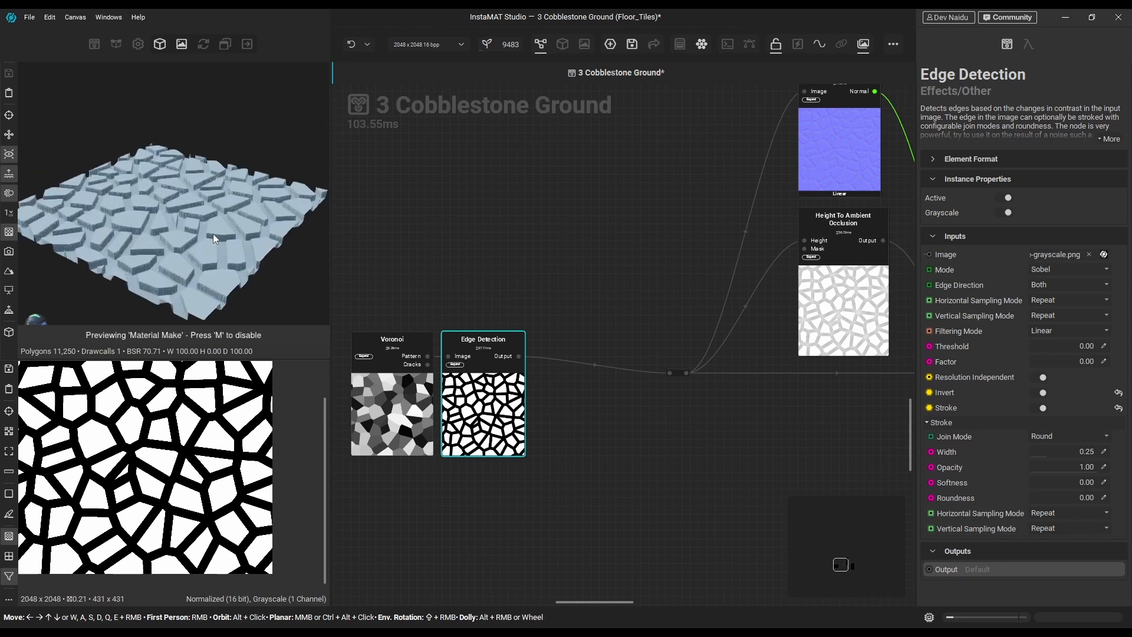
# Raise the Edge Detection stroke roundness and shift the Voronoi and Edge Detection nodes away from the reroute
pyautogui.moveTo(1052, 500); pyautogui.dragTo(1111, 500)
pyautogui.keyDown('alt'); pyautogui.moveTo(219, 195); pyautogui.dragTo(288, 258); pyautogui.keyUp('alt')
pyautogui.scroll(3, 227, 241)
pyautogui.moveTo(345, 310); pyautogui.dragTo(508, 401)
pyautogui.moveTo(512, 392); pyautogui.dragTo(470, 409)
# Insert a Distance node after Edge Detection and lower its distance value so the stone gaps stay open
pyautogui.click(515, 373)
pyautogui.press('space')
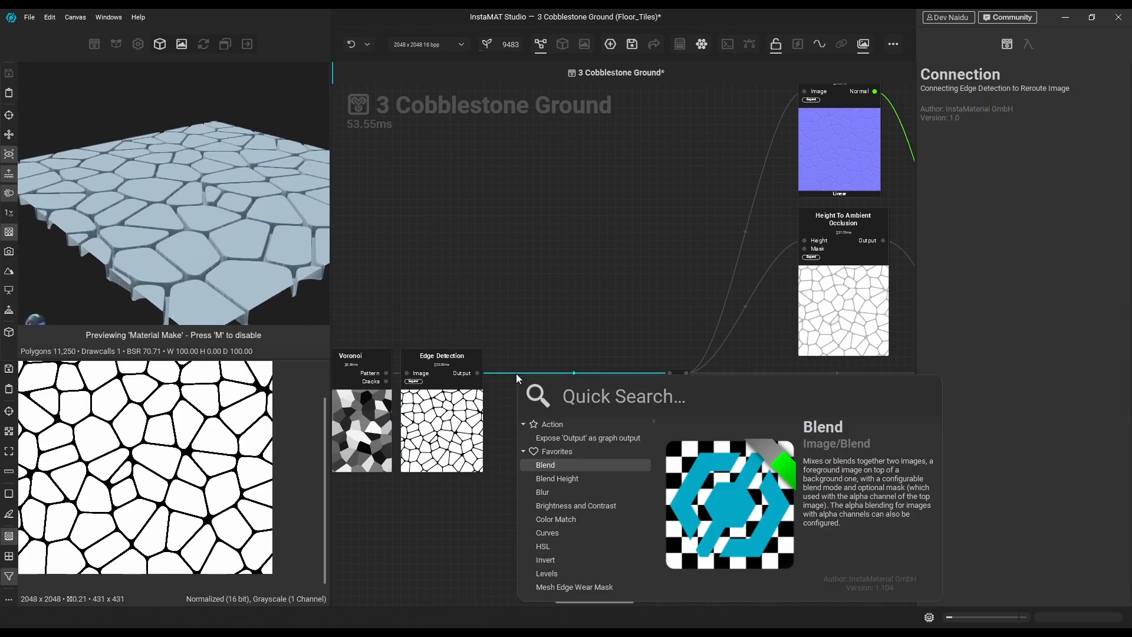
pyautogui.write('dist')
pyautogui.click(583, 449)
pyautogui.moveTo(566, 419); pyautogui.dragTo(641, 413, button='middle')
pyautogui.moveTo(552, 368); pyautogui.dragTo(590, 358)
pyautogui.moveTo(627, 361); pyautogui.dragTo(628, 370)
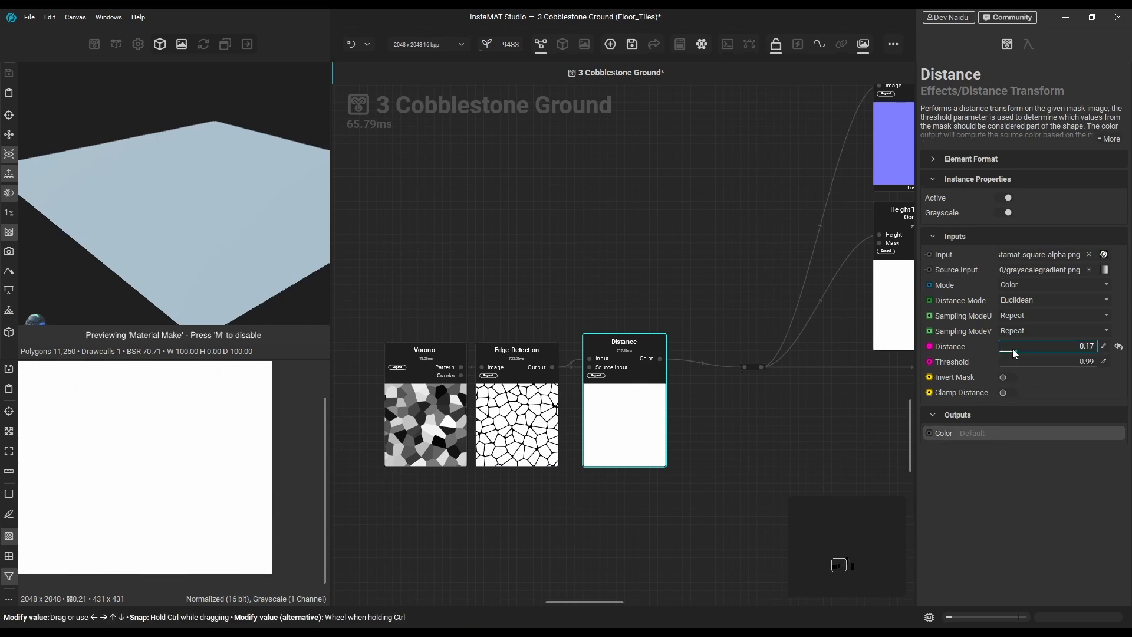
pyautogui.moveTo(1013, 354); pyautogui.dragTo(1001, 354)
pyautogui.scroll(5, 153, 450)
pyautogui.moveTo(374, 306); pyautogui.dragTo(417, 299, button='middle')
pyautogui.moveTo(417, 299); pyautogui.dragTo(419, 458)
pyautogui.moveTo(648, 431); pyautogui.dragTo(678, 429, button='middle')
# Insert a Bevel node after Distance with a distance of 0.03 and a softness of 0.30
pyautogui.click(565, 358)
pyautogui.press('space')
pyautogui.write('bevel')
pyautogui.click(614, 460)
pyautogui.moveTo(1023, 346)
pyautogui.mouseDown()
pyautogui.moveTo(1004, 348)
pyautogui.moveTo(1020, 358)
pyautogui.moveTo(1003, 354)
pyautogui.mouseUp()
pyautogui.doubleClick(614, 407)
pyautogui.scroll(-1, 885, 356)
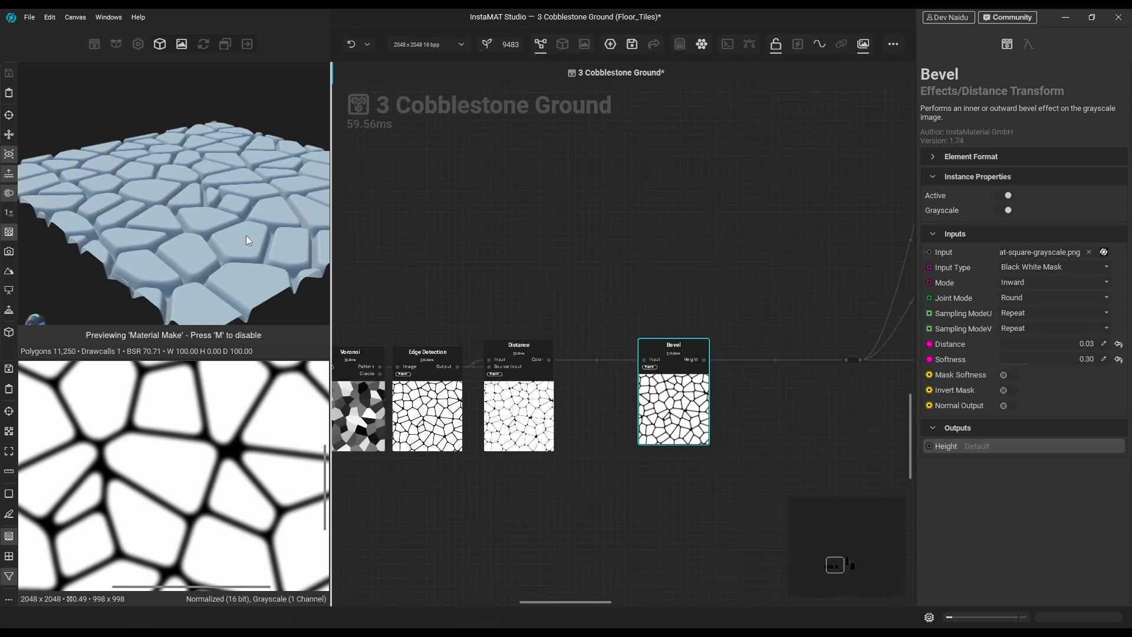
# Move the Voronoi, Edge Detection, Distance and Bevel nodes together farther from the reroute to make room
pyautogui.moveTo(248, 240)
pyautogui.mouseDown()
pyautogui.moveTo(258, 227)
pyautogui.moveTo(245, 219)
pyautogui.mouseUp()
pyautogui.scroll(-3, 691, 252)
pyautogui.moveTo(726, 283); pyautogui.dragTo(442, 398)
pyautogui.moveTo(684, 347); pyautogui.dragTo(537, 344)
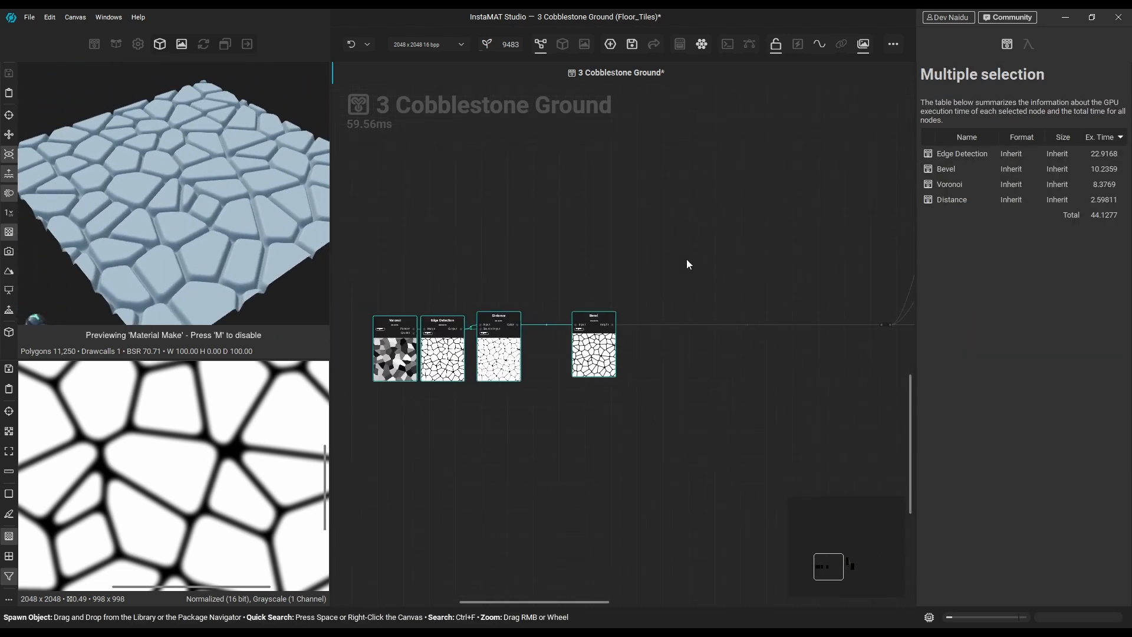
pyautogui.scroll(2, 560, 254)
# Insert a reroute node between Distance and Bevel and branch a Flood Fill node off it
pyautogui.click(513, 375)
pyautogui.click(634, 442)
pyautogui.moveTo(689, 377); pyautogui.dragTo(681, 370)
pyautogui.moveTo(536, 381); pyautogui.dragTo(558, 278)
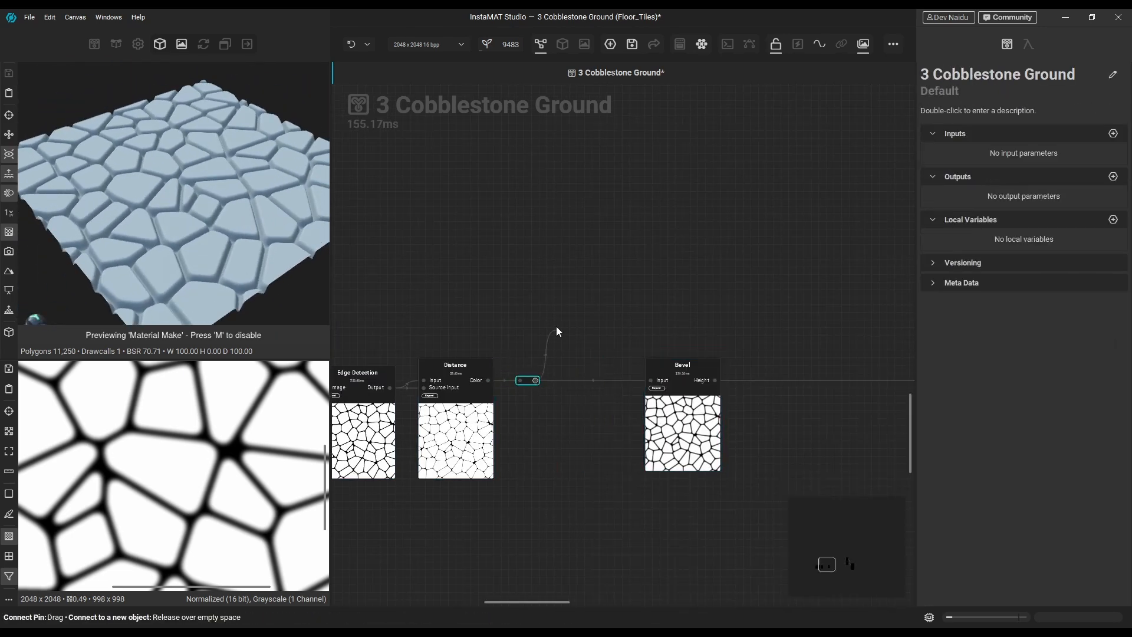
pyautogui.write('floo')
pyautogui.click(617, 328)
pyautogui.moveTo(617, 328); pyautogui.dragTo(586, 404, button='middle')
# Attach a Flood Fill to Color node to the Flood Fill output and enable its color input
pyautogui.moveTo(523, 315); pyautogui.dragTo(592, 229)
pyautogui.write('floo')
pyautogui.click(716, 485)
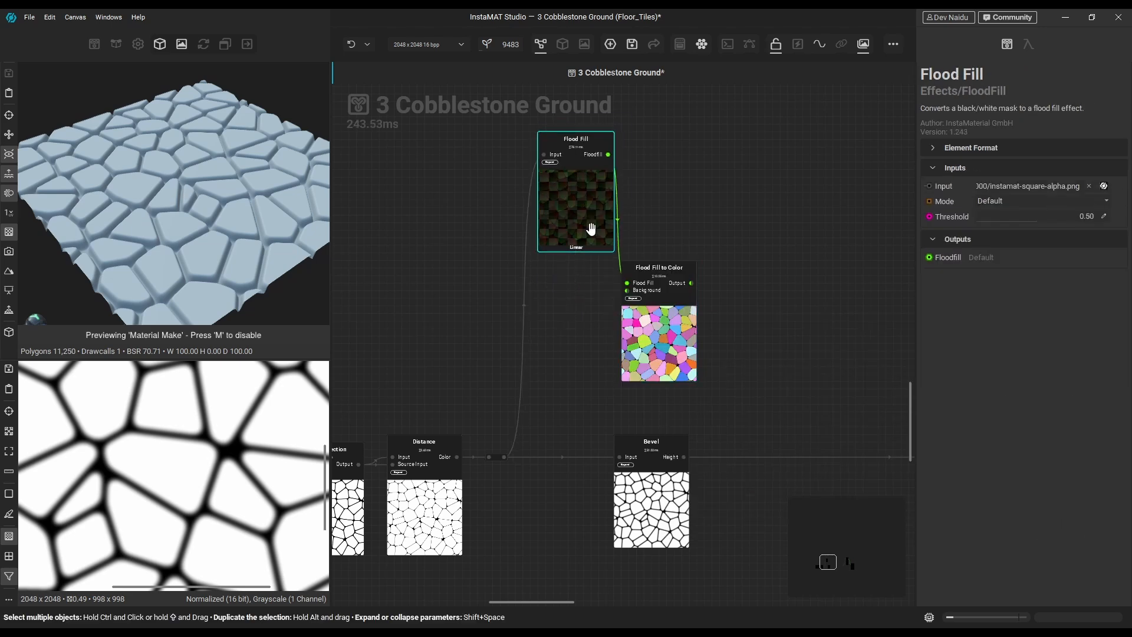
pyautogui.click(1027, 308)
# Feed the Flood Fill to Color node's Color input with a new Clouds node
pyautogui.moveTo(650, 290); pyautogui.dragTo(593, 292)
pyautogui.write('clouds')
pyautogui.click(661, 385)
pyautogui.moveTo(580, 346); pyautogui.dragTo(574, 330)
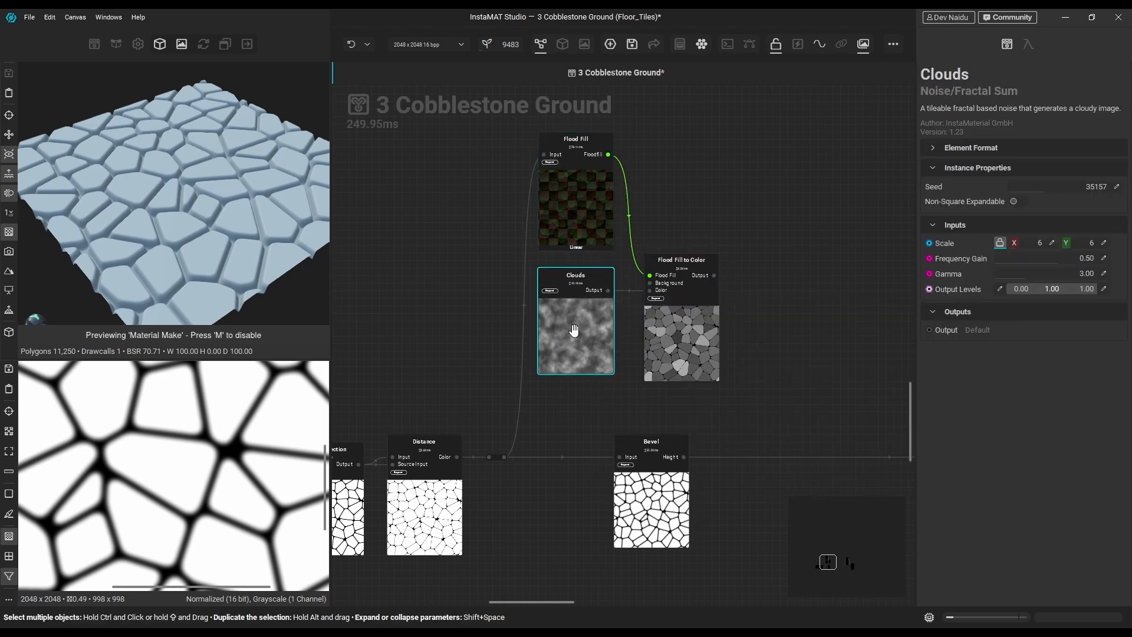
# Set the Clouds scale to 4, frequency gain to 0.56, gamma to 10.00 and seed to 72000 while previewing Flood Fill to Color
pyautogui.doubleClick(683, 334)
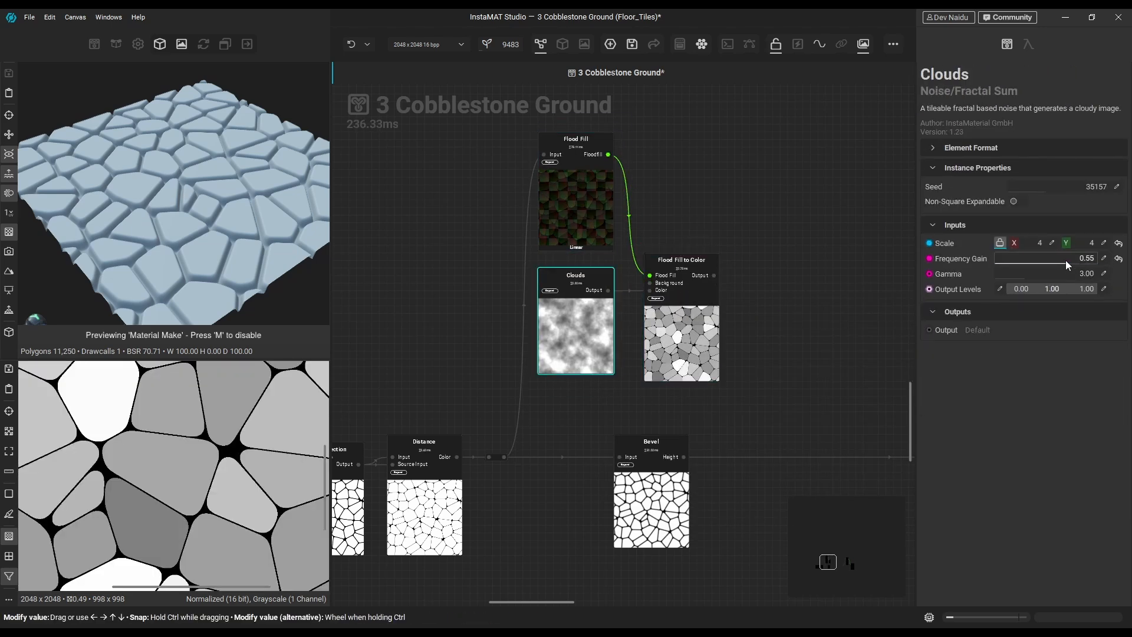
pyautogui.click(1068, 265)
pyautogui.moveTo(1016, 275); pyautogui.dragTo(1104, 274)
pyautogui.scroll(-5, 195, 448)
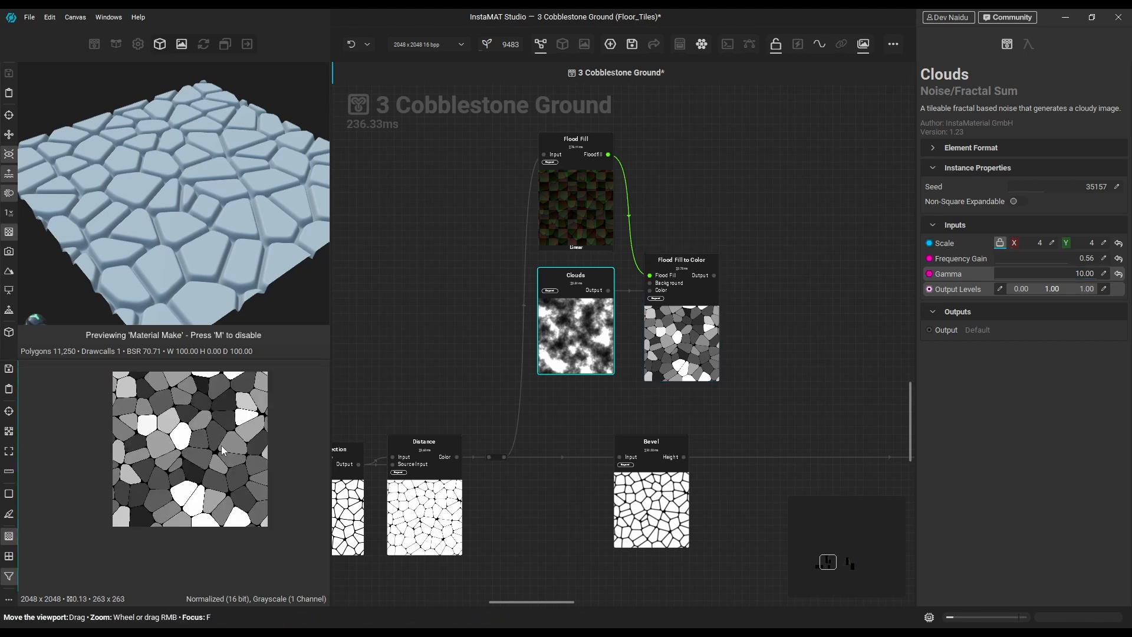
pyautogui.moveTo(195, 442); pyautogui.dragTo(189, 480)
pyautogui.moveTo(1017, 191); pyautogui.dragTo(1082, 188)
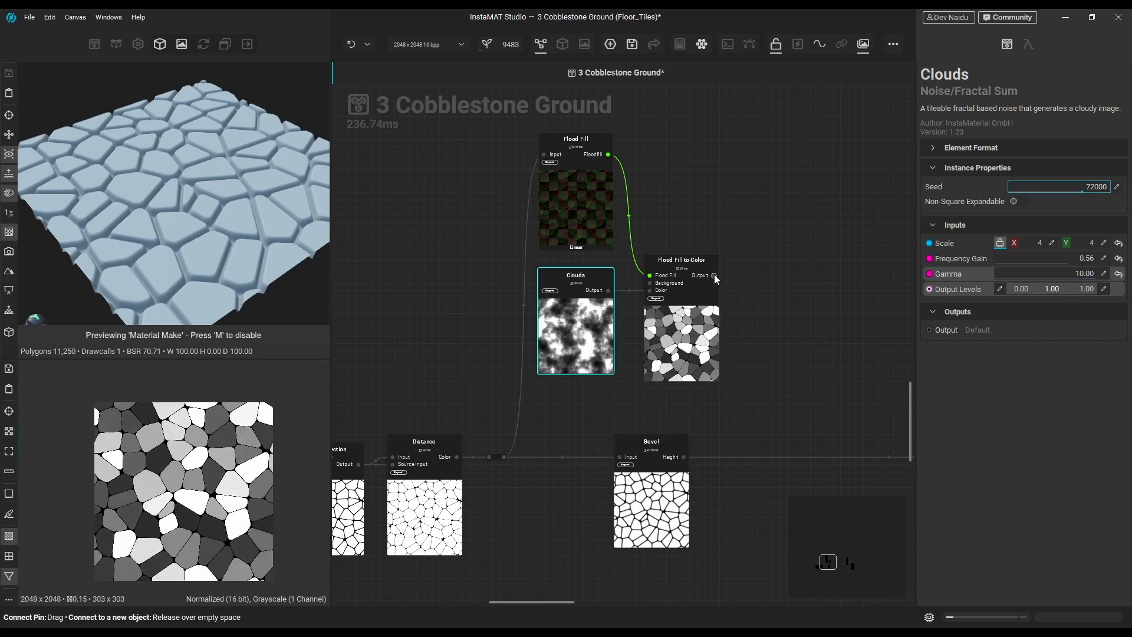
# Add a second Distance node fed by the Flood Fill to Color output
pyautogui.moveTo(714, 276); pyautogui.dragTo(803, 320)
pyautogui.write('dis')
pyautogui.press('Return')
pyautogui.scroll(1, 766, 347)
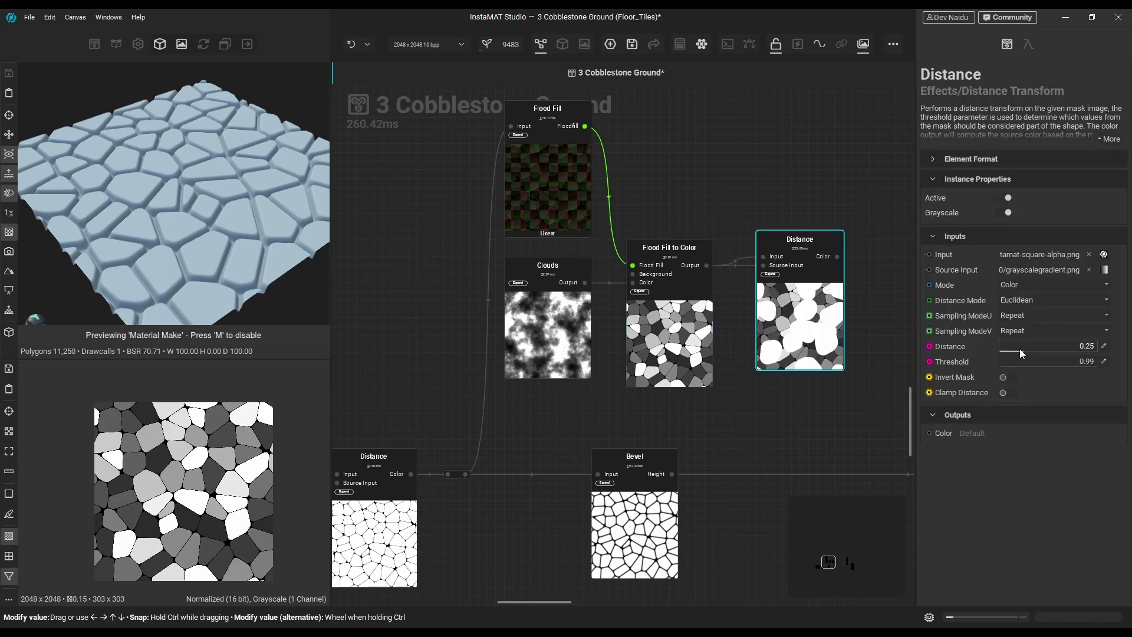
# Connect the reroute after the first Distance to the new Distance node's Input and set its distance to 1.00
pyautogui.click(468, 476)
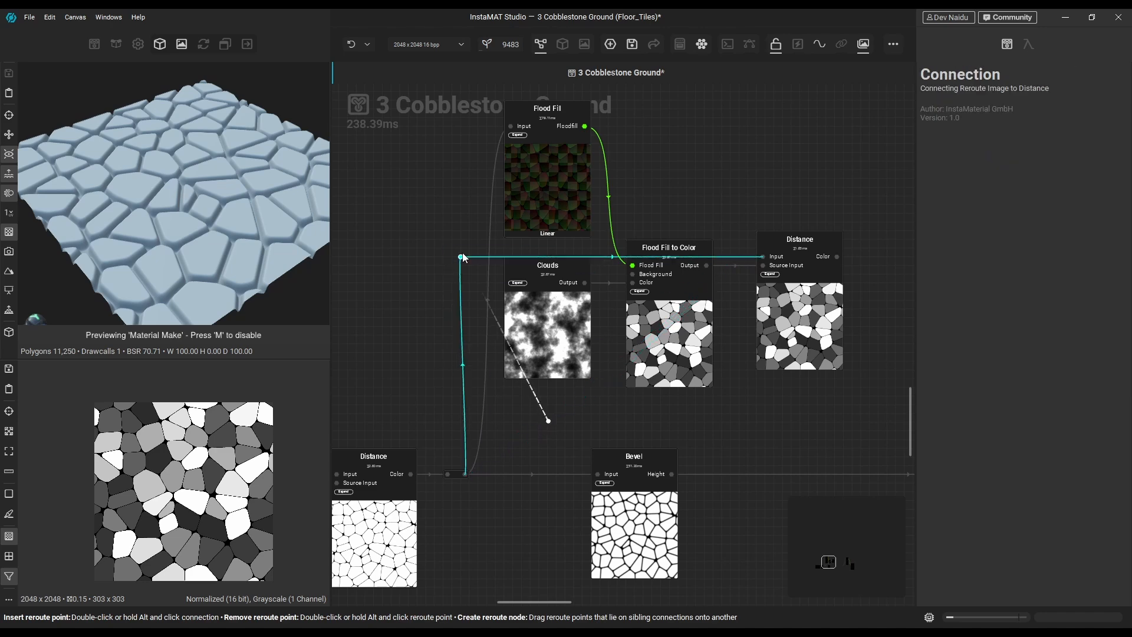
pyautogui.scroll(5, 197, 447)
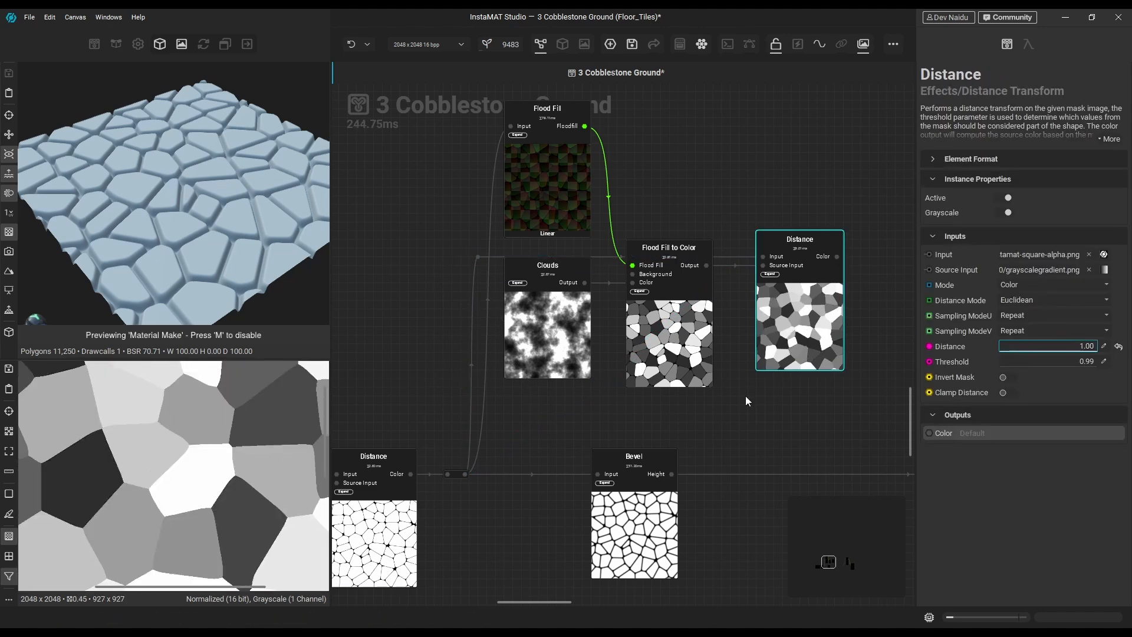
pyautogui.scroll(-2, 746, 401)
# Add a Levels node after the second Distance and raise its output and input black levels
pyautogui.press('space')
pyautogui.write('leve')
pyautogui.press('Return')
pyautogui.scroll(-3, 711, 289)
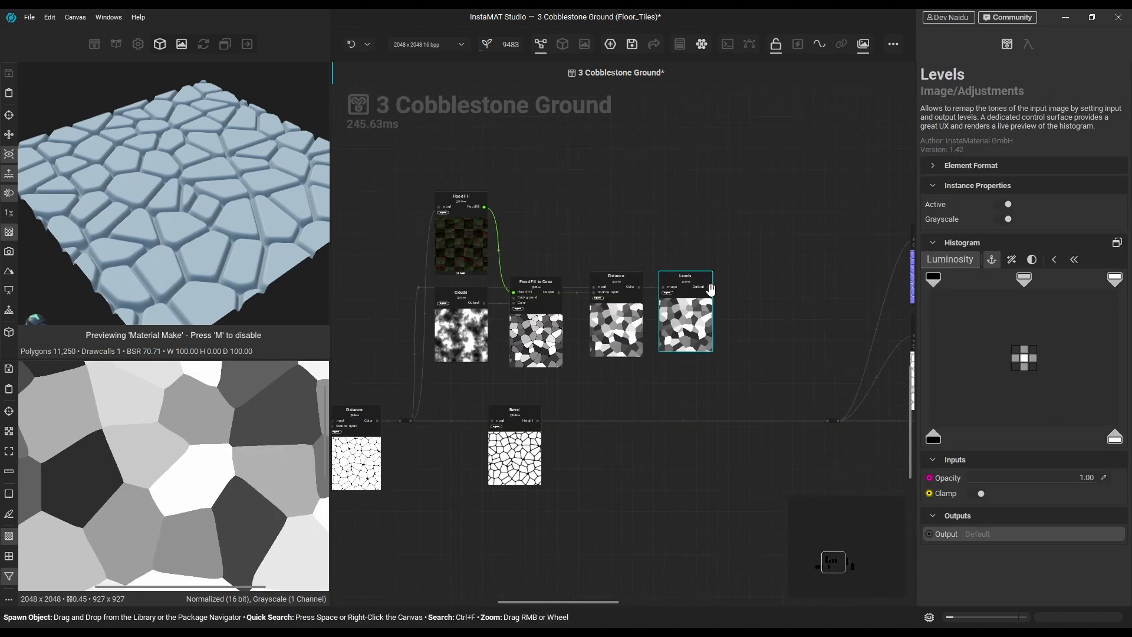
pyautogui.moveTo(960, 436); pyautogui.dragTo(985, 437)
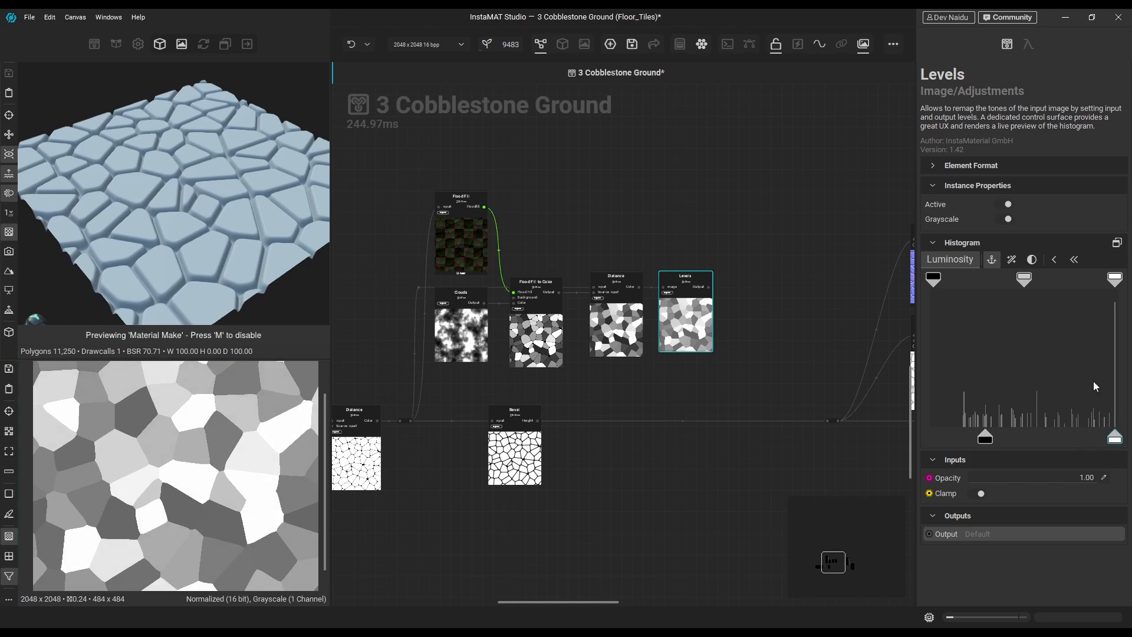
pyautogui.moveTo(933, 279); pyautogui.dragTo(962, 280)
# Insert a Blend node after Bevel, using Bevel as the background and the Levels output as the foreground
pyautogui.click(708, 421)
pyautogui.press('space')
pyautogui.click(747, 500)
pyautogui.scroll(2, 558, 433)
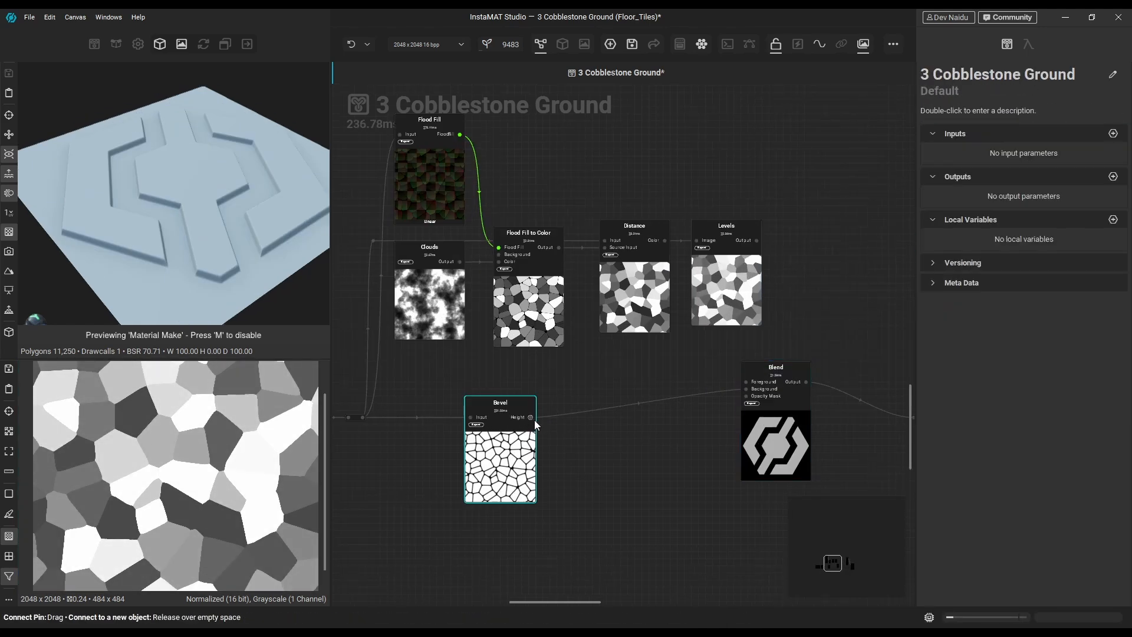
pyautogui.moveTo(725, 330); pyautogui.dragTo(637, 335, button='middle')
pyautogui.moveTo(670, 246); pyautogui.dragTo(658, 386)
pyautogui.moveTo(687, 459); pyautogui.dragTo(722, 486)
# Set the Blend node's mode to Multiply
pyautogui.scroll(-3, 579, 462)
pyautogui.scroll(1, 586, 451)
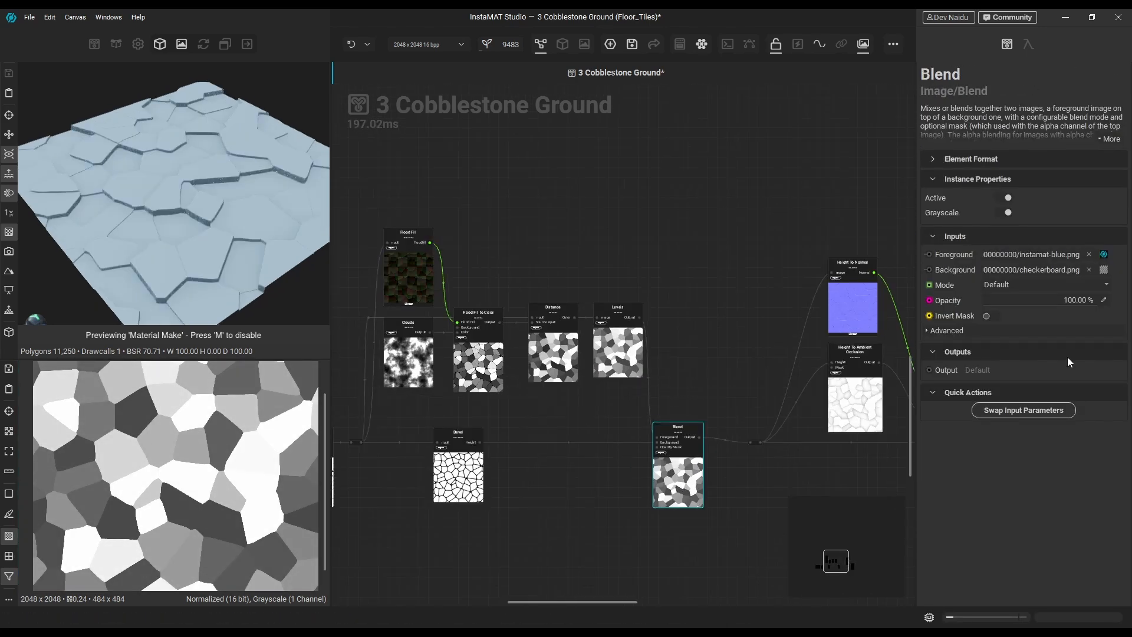
pyautogui.click(1047, 285)
pyautogui.click(1020, 300)
pyautogui.moveTo(776, 482); pyautogui.dragTo(770, 420, button='middle')
pyautogui.scroll(2, 677, 405)
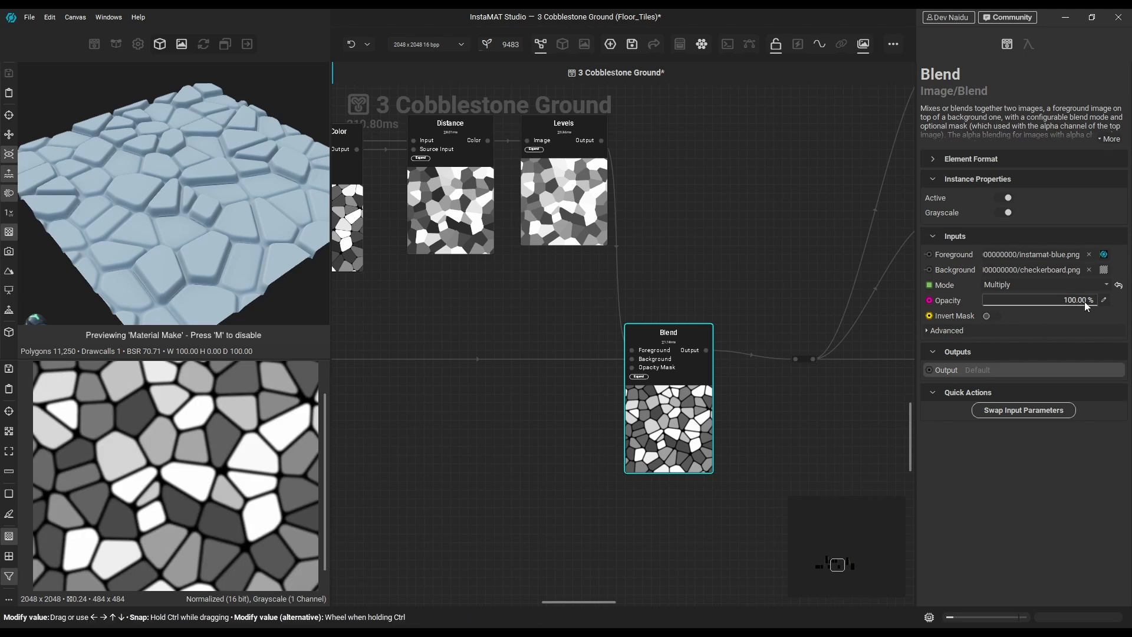
# Try the Multiply blend at 30% opacity, and set its opacity to 60% instead
pyautogui.moveTo(1087, 302); pyautogui.dragTo(1021, 302)
pyautogui.keyDown('alt'); pyautogui.moveTo(222, 258); pyautogui.dragTo(156, 204); pyautogui.keyUp('alt')
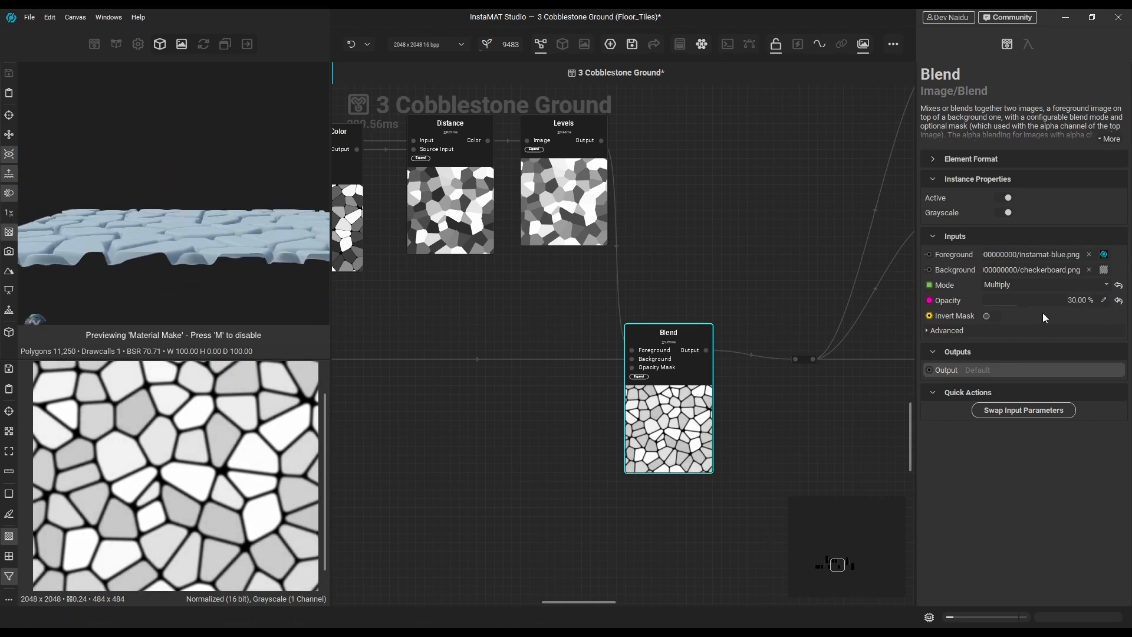
pyautogui.moveTo(1047, 301); pyautogui.dragTo(1106, 301)
pyautogui.write('30')
pyautogui.press('Return')
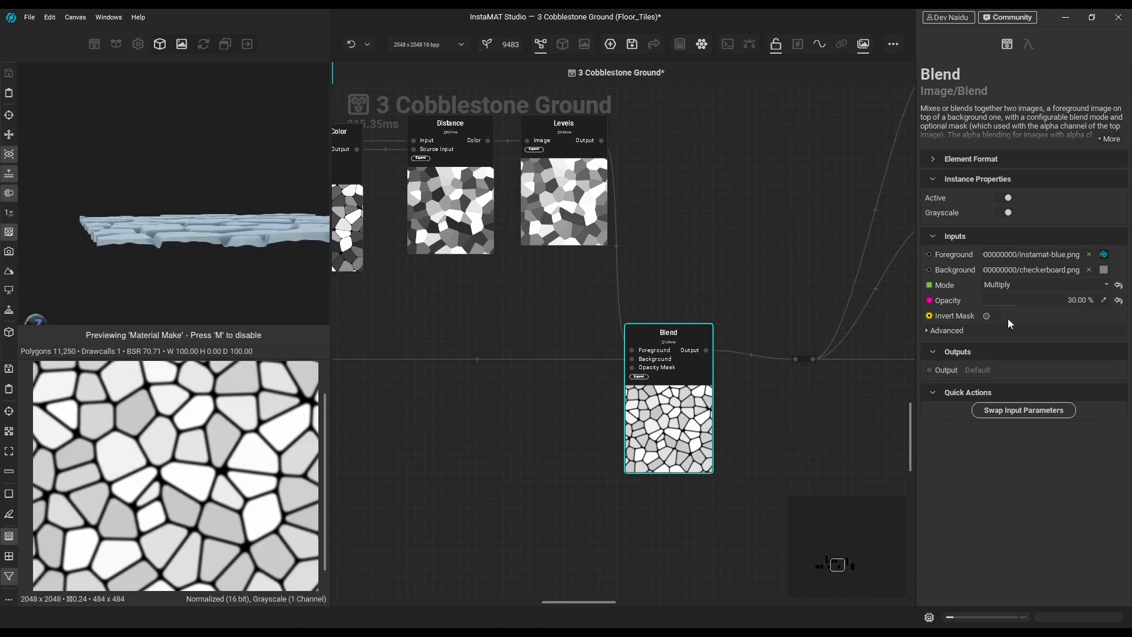
pyautogui.click(1104, 300)
pyautogui.write('60')
pyautogui.press('Return')
pyautogui.keyDown('alt'); pyautogui.moveTo(195, 236); pyautogui.dragTo(177, 265); pyautogui.keyUp('alt')
# Increase the Levels node's contrast by moving its input black and white points inward
pyautogui.moveTo(578, 292); pyautogui.dragTo(604, 311, button='middle')
pyautogui.click(592, 236)
pyautogui.moveTo(960, 282); pyautogui.dragTo(985, 289)
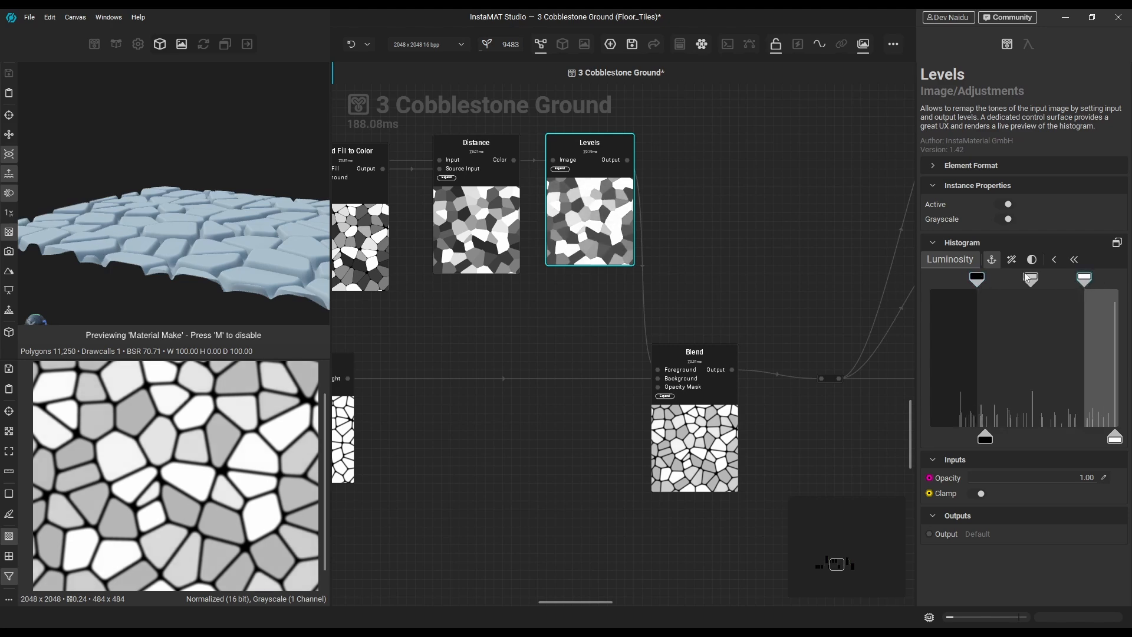
# Select the nodes before the final reroute and move them together away from it to free up space
pyautogui.scroll(-3, 649, 316)
pyautogui.moveTo(649, 316); pyautogui.dragTo(754, 312, button='middle')
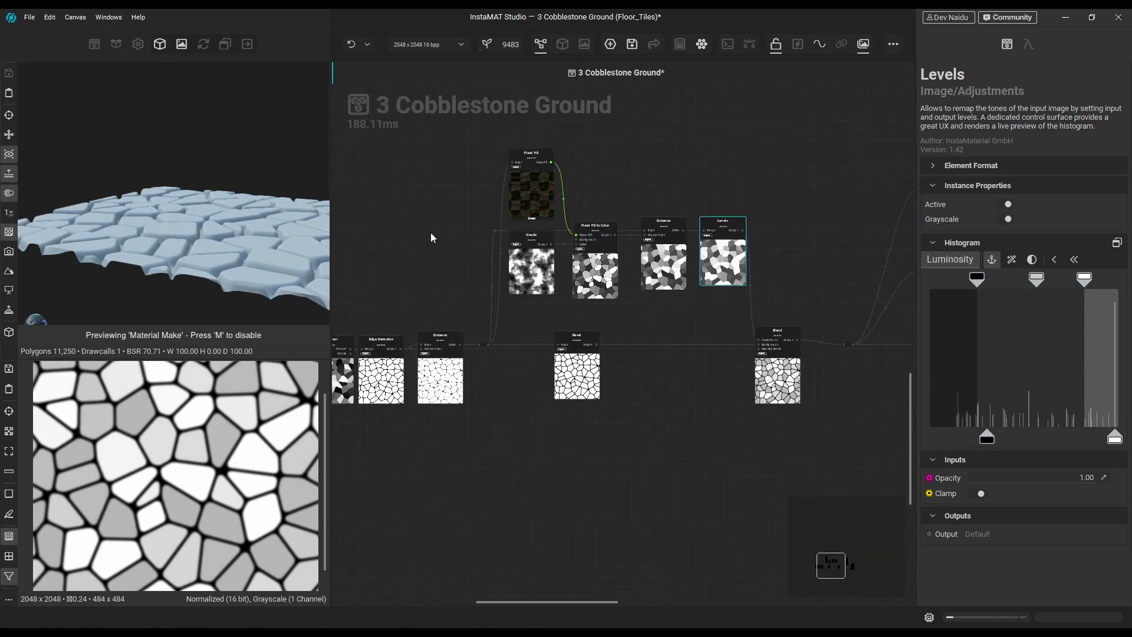
pyautogui.moveTo(369, 177); pyautogui.dragTo(834, 402)
pyautogui.moveTo(815, 392); pyautogui.dragTo(690, 392)
# Add a Flood Fill to Gradient node from the Flood Fill output, place it above the branch and preview it
pyautogui.click(745, 253)
pyautogui.scroll(2, 490, 183)
pyautogui.moveTo(490, 183); pyautogui.dragTo(509, 331, button='middle')
pyautogui.moveTo(509, 329); pyautogui.dragTo(551, 242)
pyautogui.write('flood')
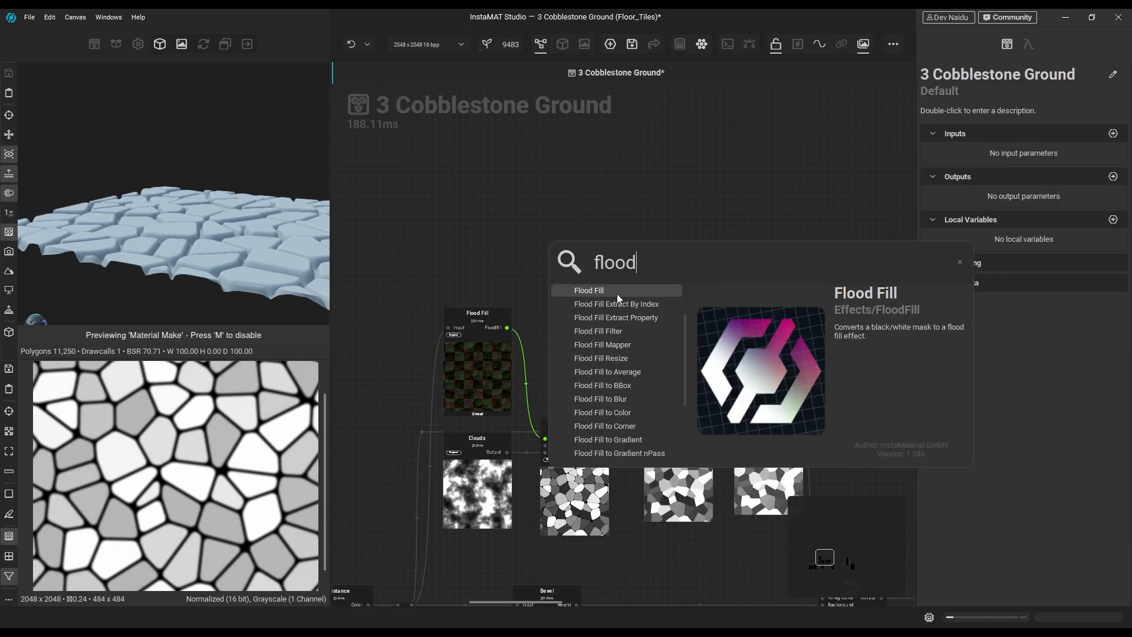
pyautogui.click(585, 379)
pyautogui.click(678, 348)
pyautogui.moveTo(608, 336); pyautogui.dragTo(596, 239)
pyautogui.doubleClick(596, 372)
# Duplicate the Flood Fill to Gradient node upward and vary the copy's seed and rotation angle
pyautogui.moveTo(661, 265); pyautogui.dragTo(678, 320, button='middle')
pyautogui.keyDown('alt'); pyautogui.moveTo(589, 313); pyautogui.dragTo(589, 180); pyautogui.keyUp('alt')
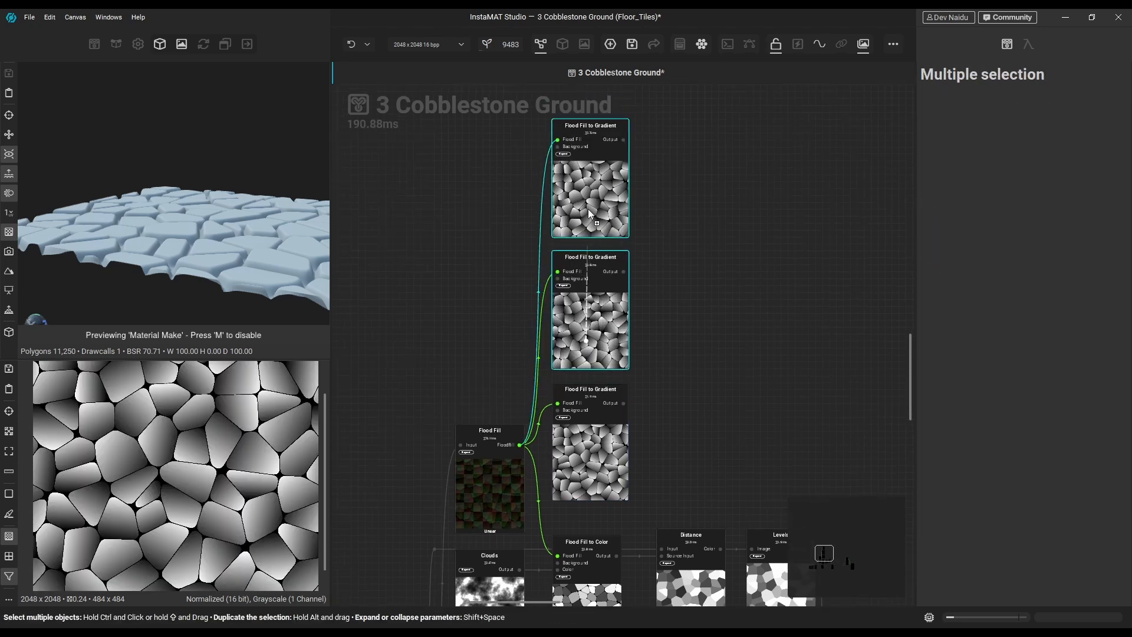
pyautogui.moveTo(672, 265); pyautogui.dragTo(672, 313, button='middle')
pyautogui.moveTo(1041, 205); pyautogui.dragTo(1098, 205)
pyautogui.moveTo(1050, 413); pyautogui.dragTo(1077, 413)
# Make another Flood Fill to Gradient copy above the others, with seed 71500 and a different rotation angle
pyautogui.moveTo(668, 248); pyautogui.dragTo(680, 342, button='middle')
pyautogui.keyDown('alt'); pyautogui.moveTo(602, 330); pyautogui.dragTo(602, 191); pyautogui.keyUp('alt')
pyautogui.moveTo(1099, 205); pyautogui.dragTo(1062, 213)
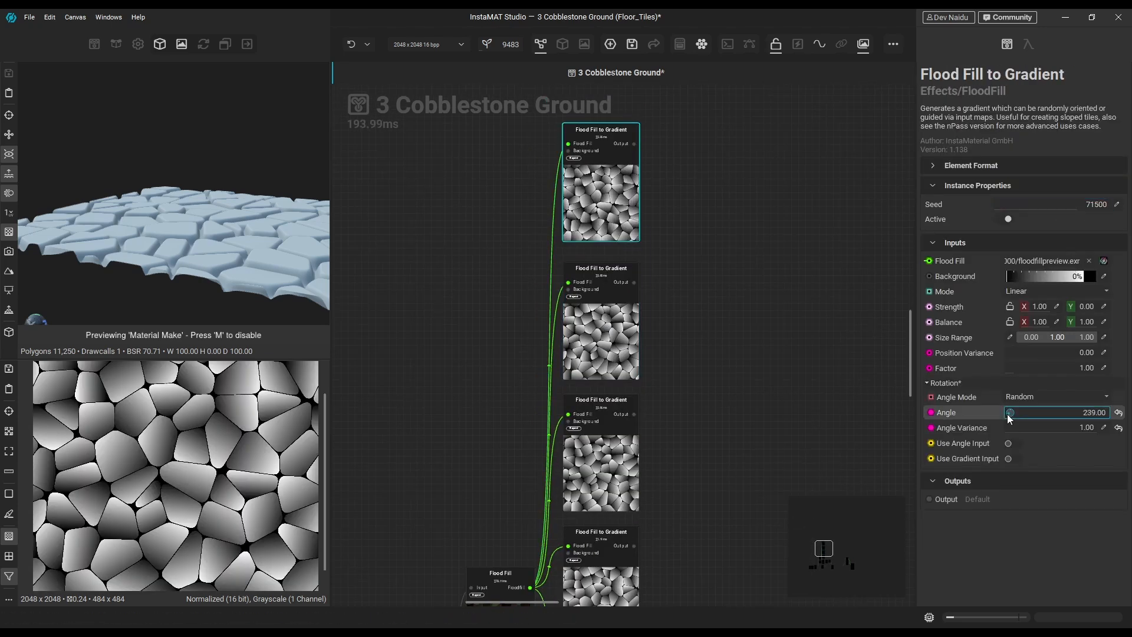
pyautogui.scroll(-1, 693, 258)
pyautogui.moveTo(693, 258); pyautogui.dragTo(665, 215, button='middle')
# Add a Blend node combining the top two Flood Fill to Gradient outputs and change its blend mode
pyautogui.moveTo(594, 115); pyautogui.dragTo(622, 235)
pyautogui.write('blend')
pyautogui.press('Return')
pyautogui.scroll(3, 698, 208)
pyautogui.moveTo(698, 207); pyautogui.dragTo(742, 278, button='middle')
pyautogui.moveTo(587, 136); pyautogui.dragTo(627, 307)
pyautogui.moveTo(674, 361); pyautogui.dragTo(699, 361)
pyautogui.click(1035, 284)
pyautogui.click(1035, 249)
pyautogui.moveTo(844, 396); pyautogui.dragTo(823, 320, button='middle')
pyautogui.click(822, 319)
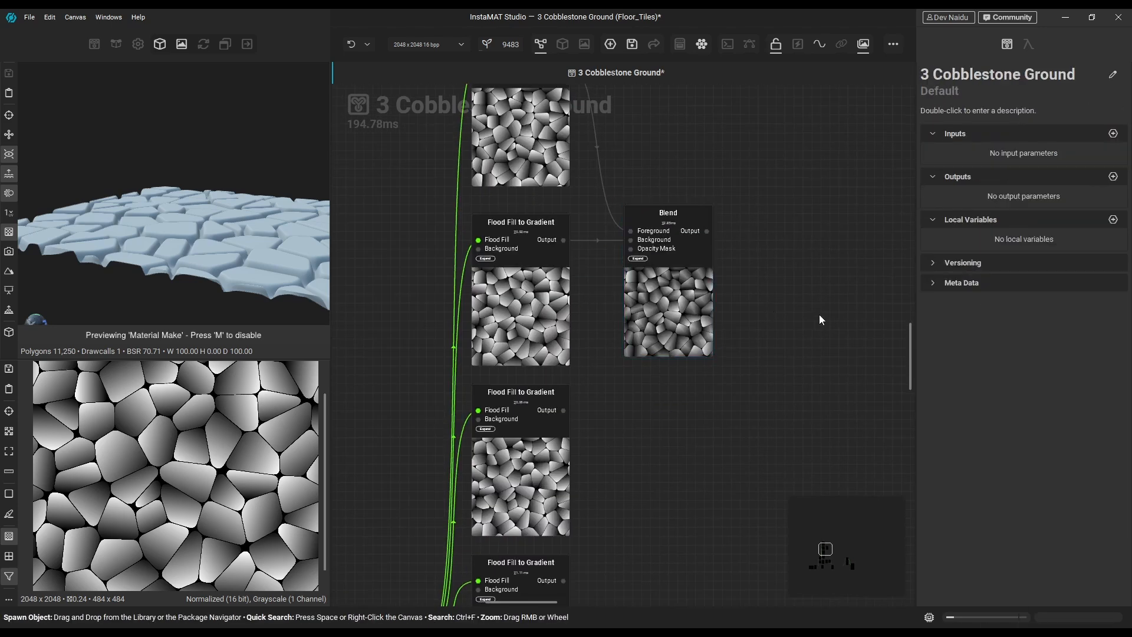
# Duplicate the gradient Blend node twice, placing the copies beside the lower two gradient nodes
pyautogui.keyDown('alt'); pyautogui.moveTo(668, 295); pyautogui.dragTo(669, 484); pyautogui.keyUp('alt')
pyautogui.moveTo(775, 465); pyautogui.dragTo(775, 349, button='middle')
pyautogui.keyDown('alt'); pyautogui.moveTo(669, 354); pyautogui.dragTo(669, 516); pyautogui.keyUp('alt')
pyautogui.click(680, 252)
# Chain the copied Blend nodes, with the lower gradients as backgrounds and the preceding blends as foregrounds, and preview the last
pyautogui.moveTo(564, 294); pyautogui.dragTo(632, 303)
pyautogui.moveTo(564, 465); pyautogui.dragTo(633, 473)
pyautogui.moveTo(632, 391)
pyautogui.mouseDown()
pyautogui.moveTo(639, 383)
pyautogui.moveTo(630, 382)
pyautogui.mouseUp()
pyautogui.moveTo(761, 348); pyautogui.dragTo(769, 296, button='middle')
pyautogui.moveTo(677, 455); pyautogui.dragTo(668, 455)
pyautogui.doubleClick(668, 456)
# Add a Histogram Edit node after the last gradient Blend and set its Master to 0.82
pyautogui.moveTo(680, 468); pyautogui.dragTo(646, 395, button='middle')
pyautogui.moveTo(588, 397); pyautogui.dragTo(630, 401)
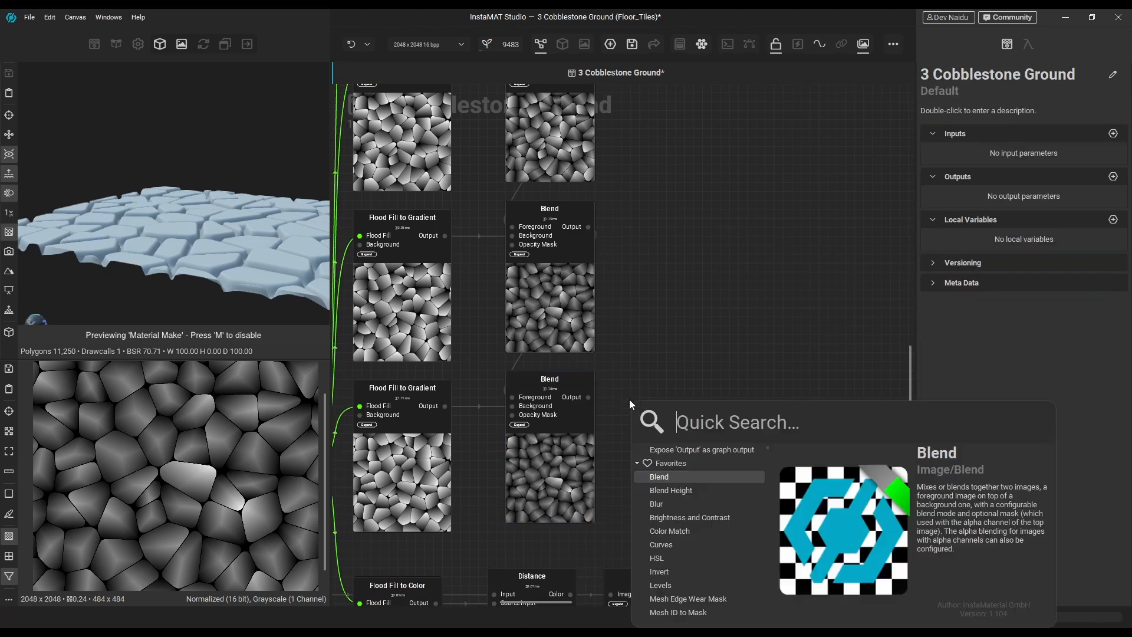
pyautogui.write('his')
pyautogui.click(682, 504)
pyautogui.moveTo(640, 446); pyautogui.dragTo(712, 473)
pyautogui.moveTo(1056, 278); pyautogui.dragTo(1082, 277)
pyautogui.moveTo(794, 406); pyautogui.dragTo(765, 346, button='middle')
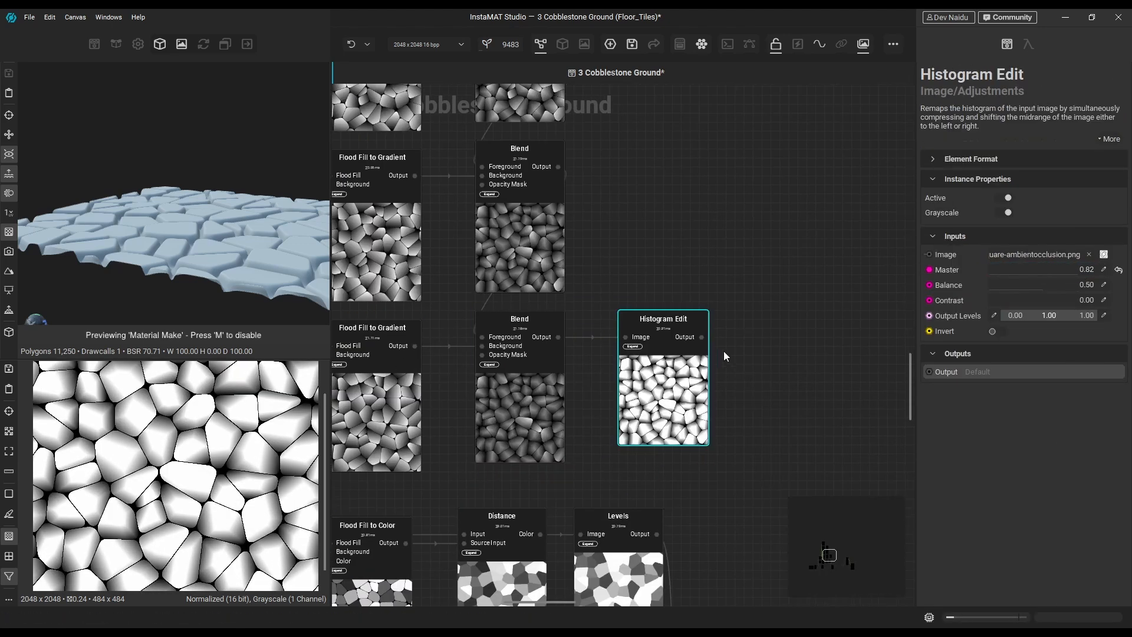
# Insert a Blend node on the connection leaving the stone height Blend
pyautogui.moveTo(836, 338); pyautogui.dragTo(696, 272, button='middle')
pyautogui.scroll(-3, 704, 399)
pyautogui.moveTo(703, 398); pyautogui.dragTo(631, 299, button='middle')
pyautogui.click(651, 477)
pyautogui.press('space')
pyautogui.write('bl')
pyautogui.press('Return')
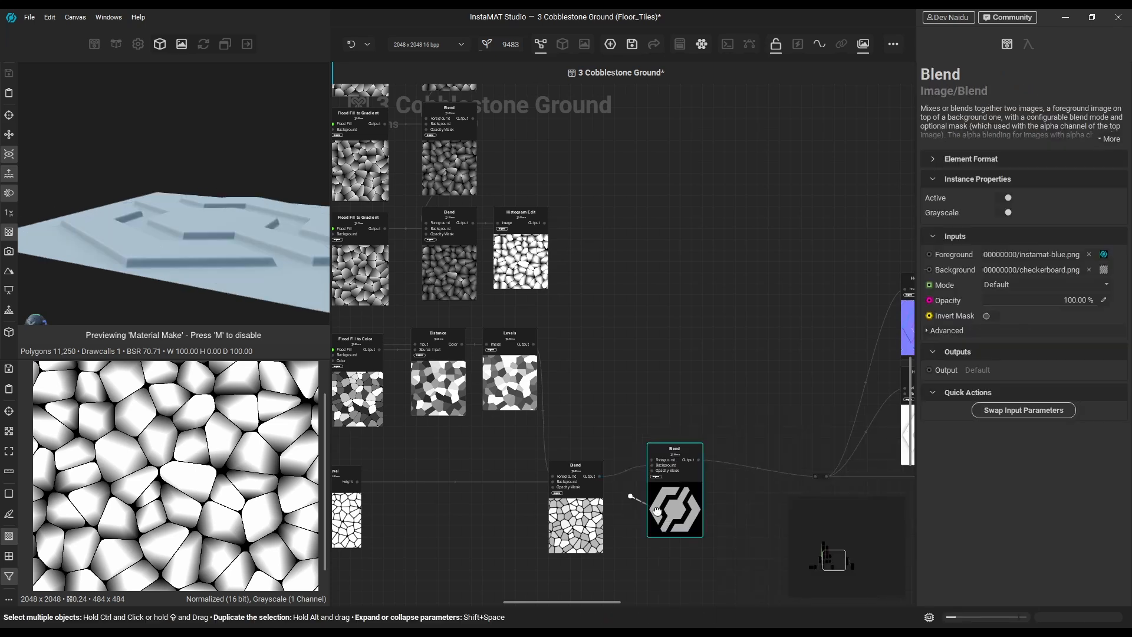
pyautogui.moveTo(673, 457); pyautogui.dragTo(677, 467)
# Connect the Histogram Edit output to the new Blend's foreground and set its mode to Multiply
pyautogui.moveTo(657, 471); pyautogui.dragTo(545, 223)
pyautogui.moveTo(177, 236); pyautogui.dragTo(203, 301)
pyautogui.click(681, 506)
pyautogui.click(1011, 285)
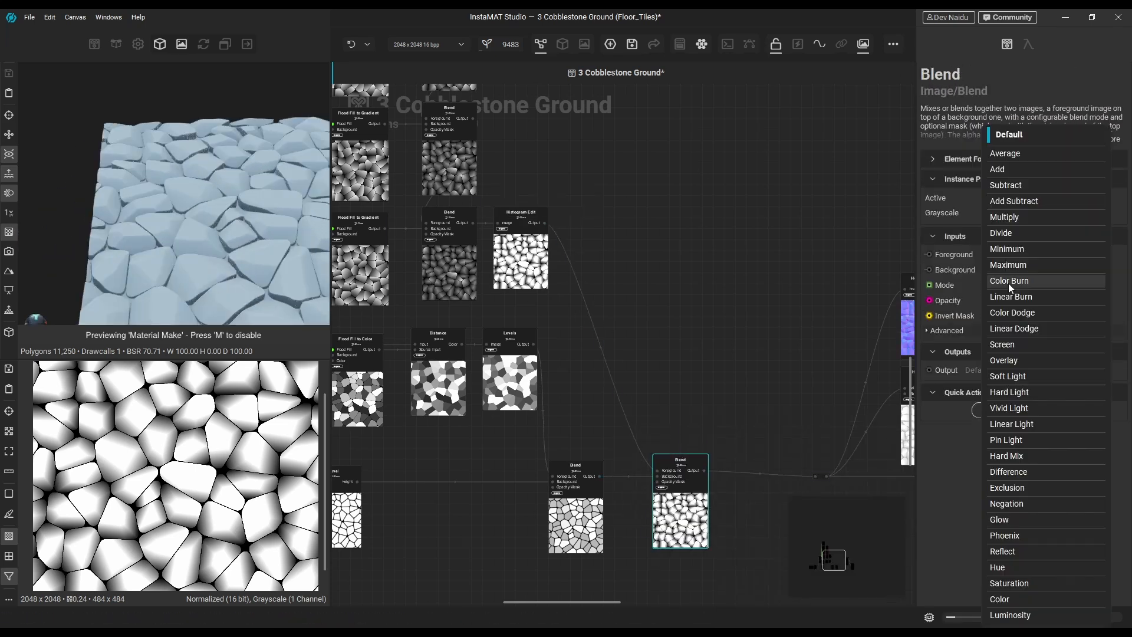
pyautogui.click(1012, 219)
pyautogui.moveTo(245, 236)
pyautogui.keyDown('alt'); pyautogui.mouseDown()
pyautogui.moveTo(157, 245)
pyautogui.moveTo(230, 242)
pyautogui.mouseUp(); pyautogui.keyUp('alt')
# Insert a Blur node directly after the Histogram Edit node and lower its intensity
pyautogui.scroll(4, 510, 219)
pyautogui.click(600, 243)
pyautogui.press('space')
pyautogui.write('blur')
pyautogui.press('Return')
pyautogui.scroll(3, 177, 235)
pyautogui.moveTo(596, 206); pyautogui.dragTo(674, 229)
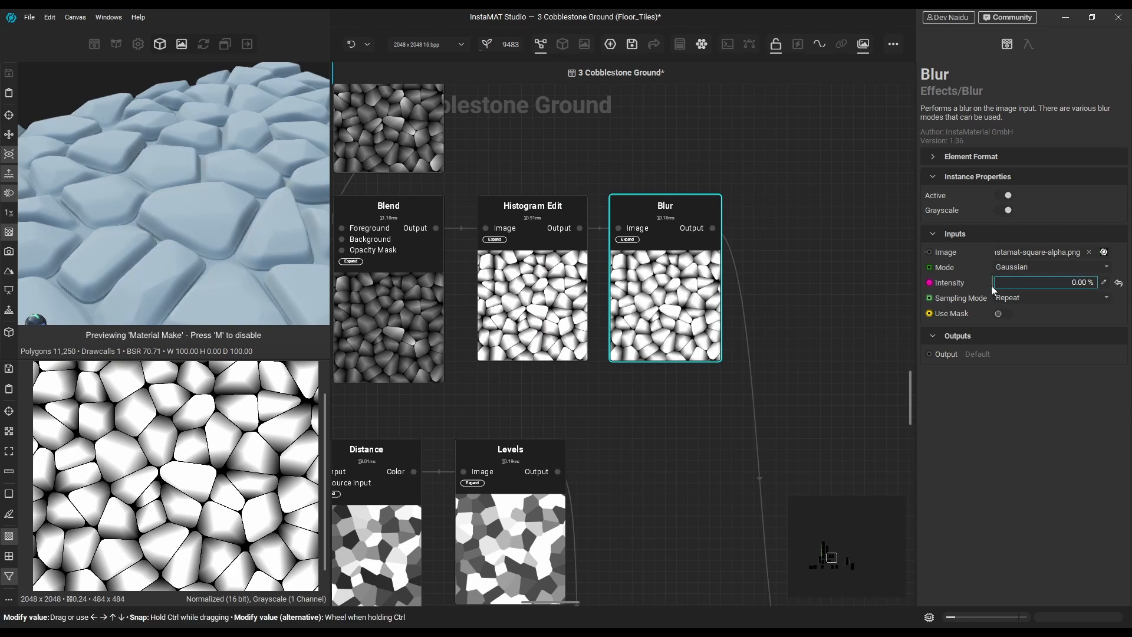
pyautogui.scroll(-3, 194, 213)
pyautogui.keyDown('alt'); pyautogui.moveTo(177, 204); pyautogui.dragTo(247, 237); pyautogui.keyUp('alt')
# Change the seed of the Voronoi node that starts the network
pyautogui.scroll(-1, 248, 236)
pyautogui.scroll(-4, 659, 206)
pyautogui.moveTo(507, 464); pyautogui.dragTo(816, 395, button='middle')
pyautogui.click(394, 443)
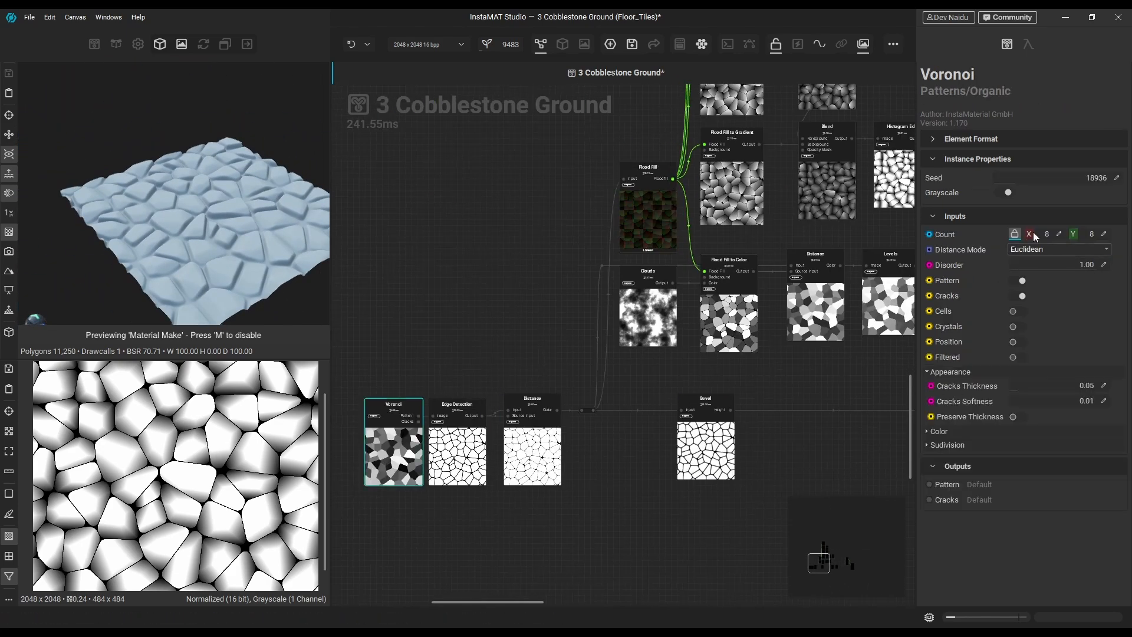
pyautogui.moveTo(1030, 179); pyautogui.dragTo(1042, 183)
# Move the height network farther from the output nodes to make room for more nodes
pyautogui.moveTo(502, 272); pyautogui.dragTo(395, 258, button='middle')
pyautogui.moveTo(865, 260); pyautogui.dragTo(596, 271, button='middle')
pyautogui.scroll(-5, 596, 271)
pyautogui.moveTo(465, 178); pyautogui.dragTo(808, 439)
pyautogui.moveTo(786, 399); pyautogui.dragTo(726, 397)
pyautogui.click(762, 374)
pyautogui.scroll(6, 762, 374)
# Add a Slope Blur node fed by the output of the Multiply Blend
pyautogui.click(641, 348)
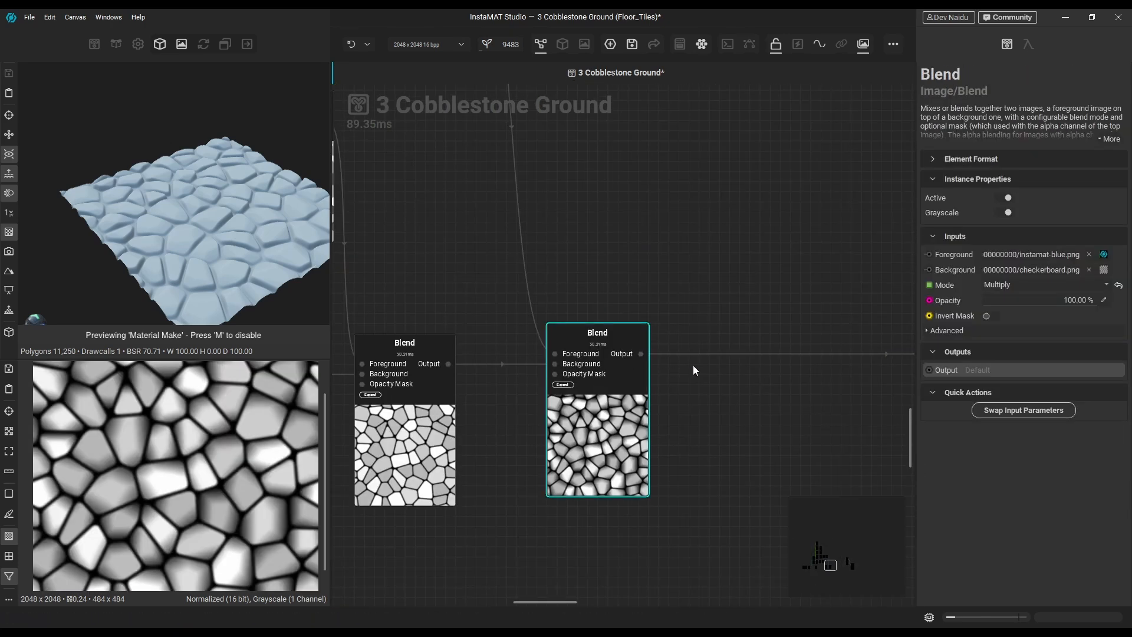
pyautogui.moveTo(692, 366); pyautogui.dragTo(599, 334, button='middle')
pyautogui.moveTo(547, 322); pyautogui.dragTo(681, 437)
pyautogui.click(674, 455)
# Insert another Blend node after the Multiply Blend, with the Slope Blur output as its foreground
pyautogui.click(770, 322)
pyautogui.press('space')
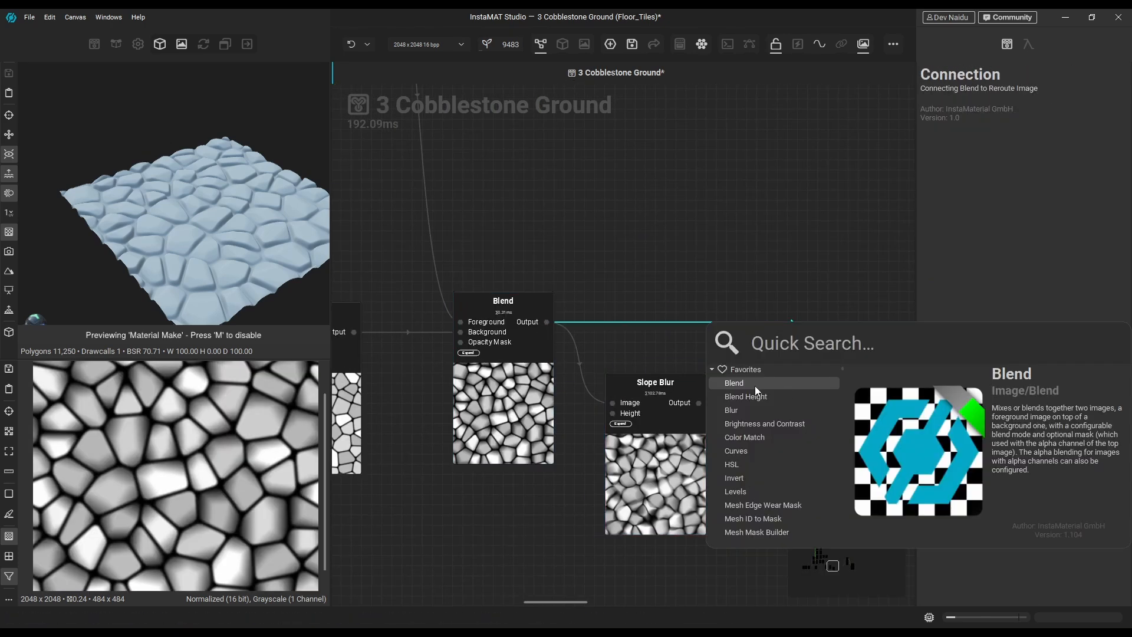
pyautogui.click(755, 385)
pyautogui.moveTo(770, 316); pyautogui.dragTo(700, 301, button='middle')
pyautogui.click(594, 466)
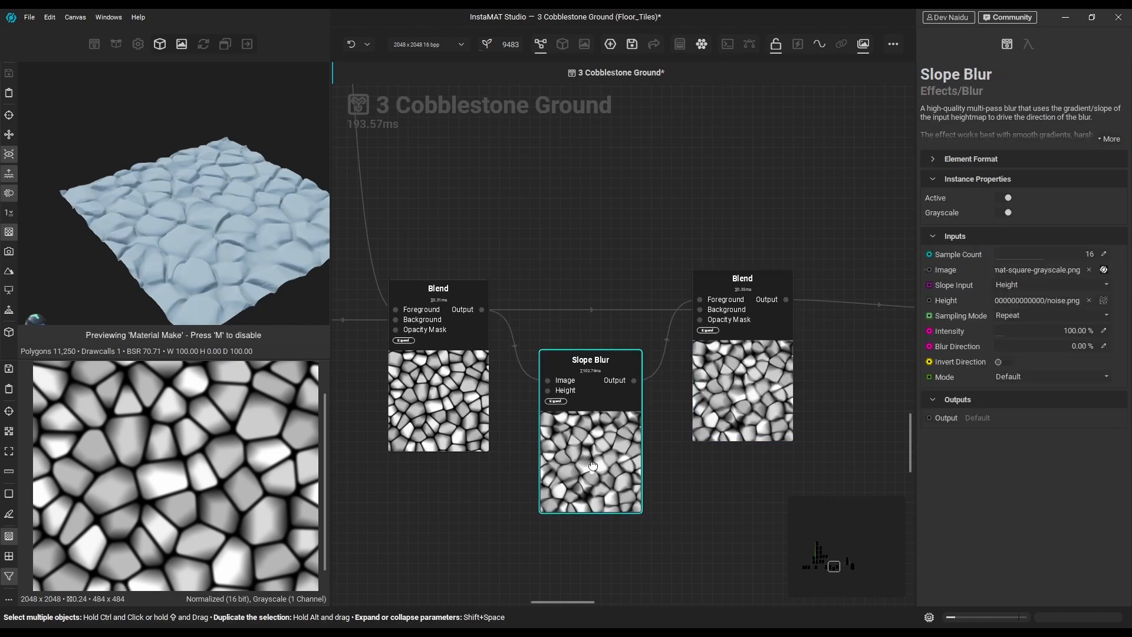
# Add a Clouds node driving the Slope Blur's height input, lower its scale and place it beside the Slope Blur
pyautogui.moveTo(486, 501); pyautogui.dragTo(537, 451, button='middle')
pyautogui.scroll(3, 183, 231)
pyautogui.keyDown('alt'); pyautogui.moveTo(177, 230); pyautogui.dragTo(217, 230); pyautogui.keyUp('alt')
pyautogui.moveTo(599, 340); pyautogui.dragTo(491, 483)
pyautogui.write('clouds')
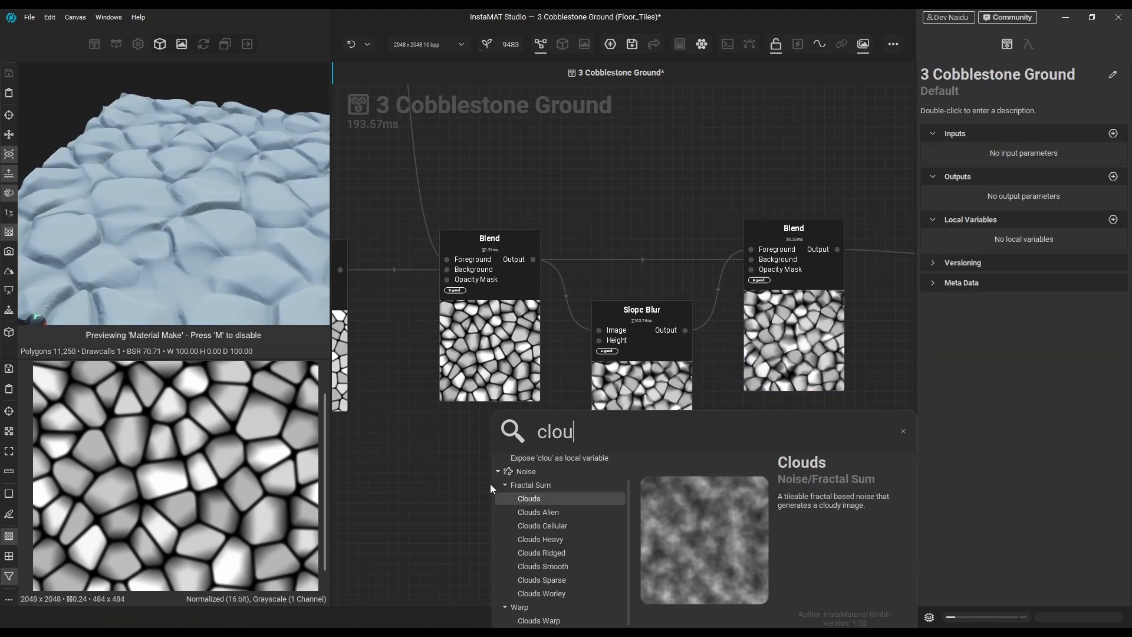
pyautogui.click(592, 501)
pyautogui.moveTo(460, 519); pyautogui.dragTo(603, 444, button='middle')
pyautogui.moveTo(553, 467); pyautogui.dragTo(635, 446)
pyautogui.moveTo(1019, 244); pyautogui.dragTo(1013, 246)
pyautogui.moveTo(737, 365); pyautogui.dragTo(761, 363, button='middle')
pyautogui.moveTo(657, 436); pyautogui.dragTo(555, 437)
# Insert a Blur node between the Clouds and Slope Blur nodes and set its intensity to 10%
pyautogui.click(640, 377)
pyautogui.press('space')
pyautogui.write('blur')
pyautogui.press('Return')
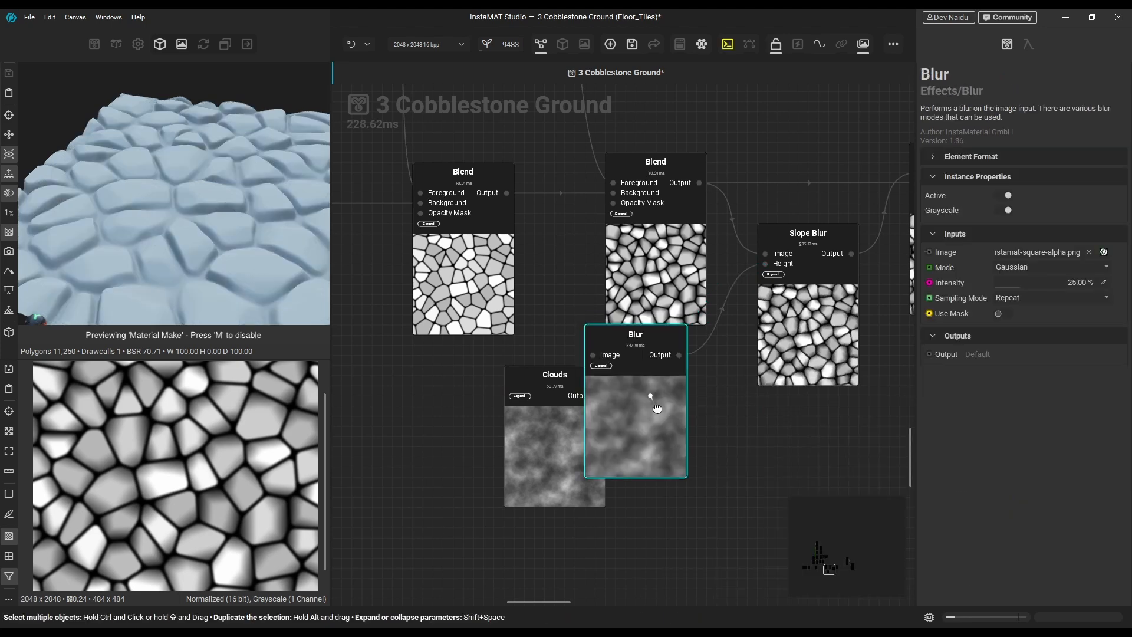
pyautogui.moveTo(732, 399); pyautogui.dragTo(665, 403, button='middle')
pyautogui.moveTo(1019, 286); pyautogui.dragTo(1015, 287)
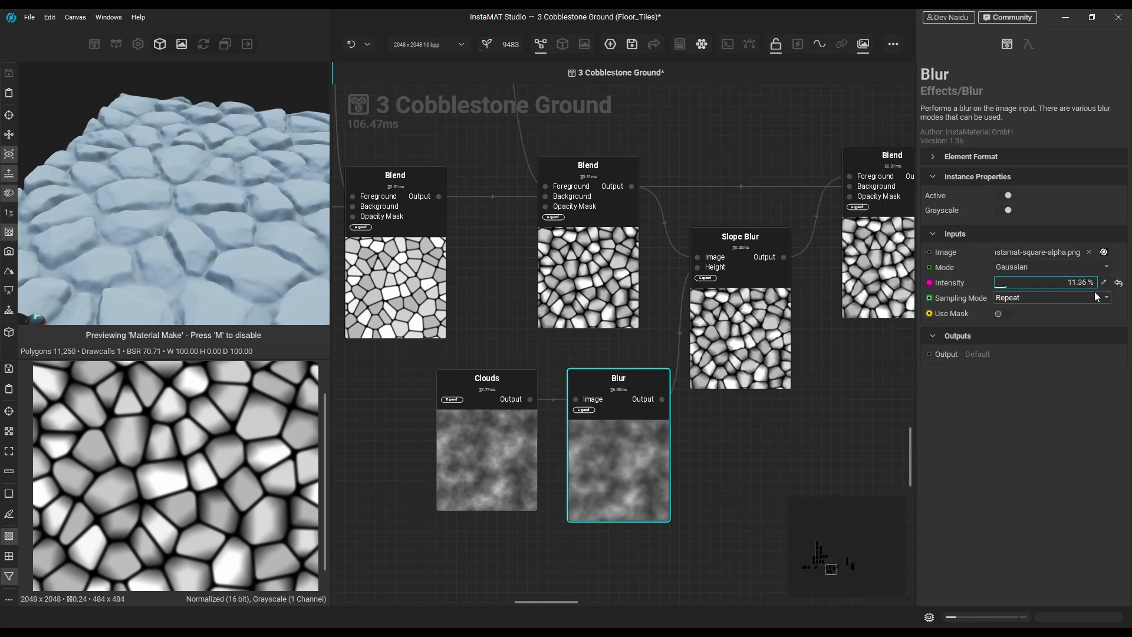
pyautogui.click(1104, 282)
pyautogui.write('10')
pyautogui.press('Return')
# Set the Blend node after the Slope Blur to Multiply mode with 40% opacity
pyautogui.moveTo(867, 348); pyautogui.dragTo(731, 396, button='middle')
pyautogui.click(757, 295)
pyautogui.click(1023, 286)
pyautogui.click(1023, 217)
pyautogui.moveTo(1038, 300); pyautogui.dragTo(940, 316)
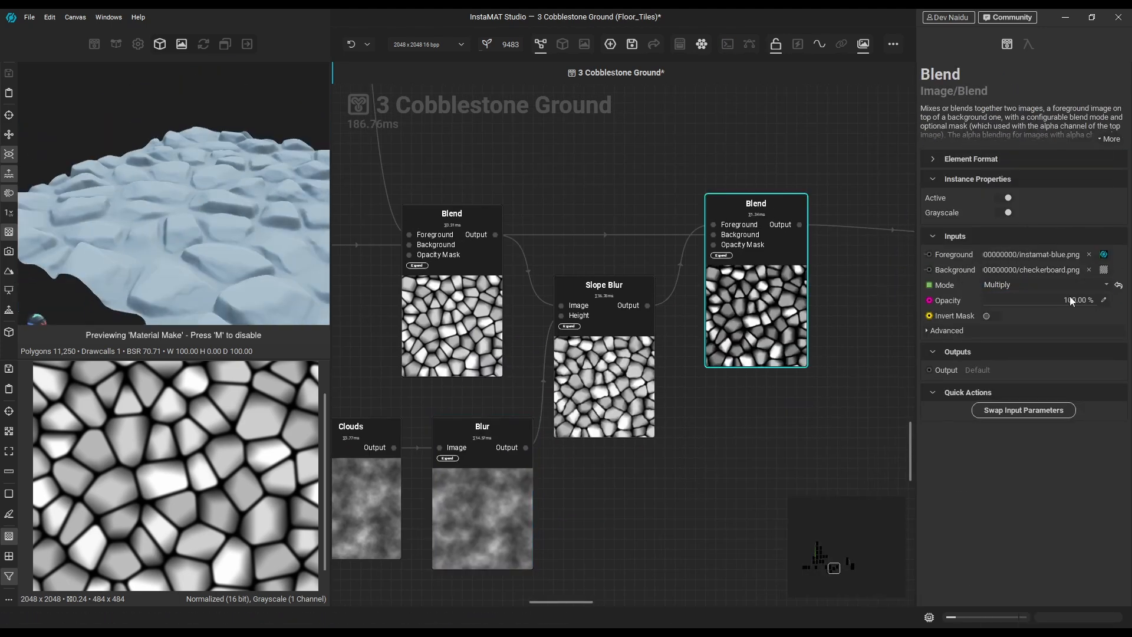
pyautogui.press('Return')
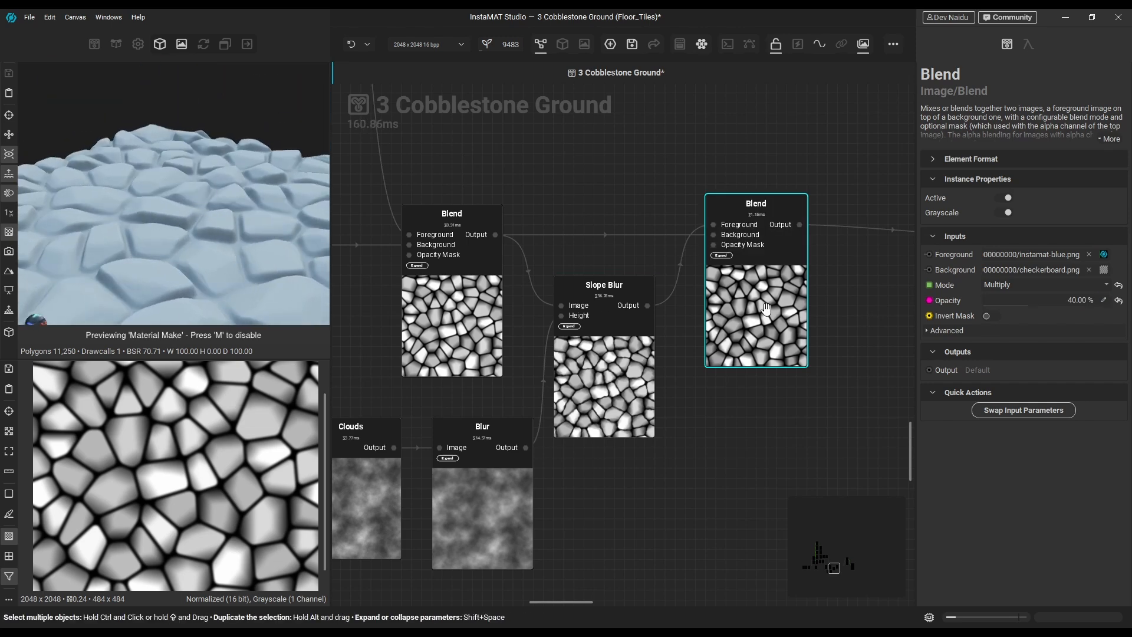
# Add a Cellular Noise node above the last Blend node
pyautogui.moveTo(757, 145); pyautogui.dragTo(670, 335, button='middle')
pyautogui.press('space')
pyautogui.write('cellul')
pyautogui.doubleClick(625, 358)
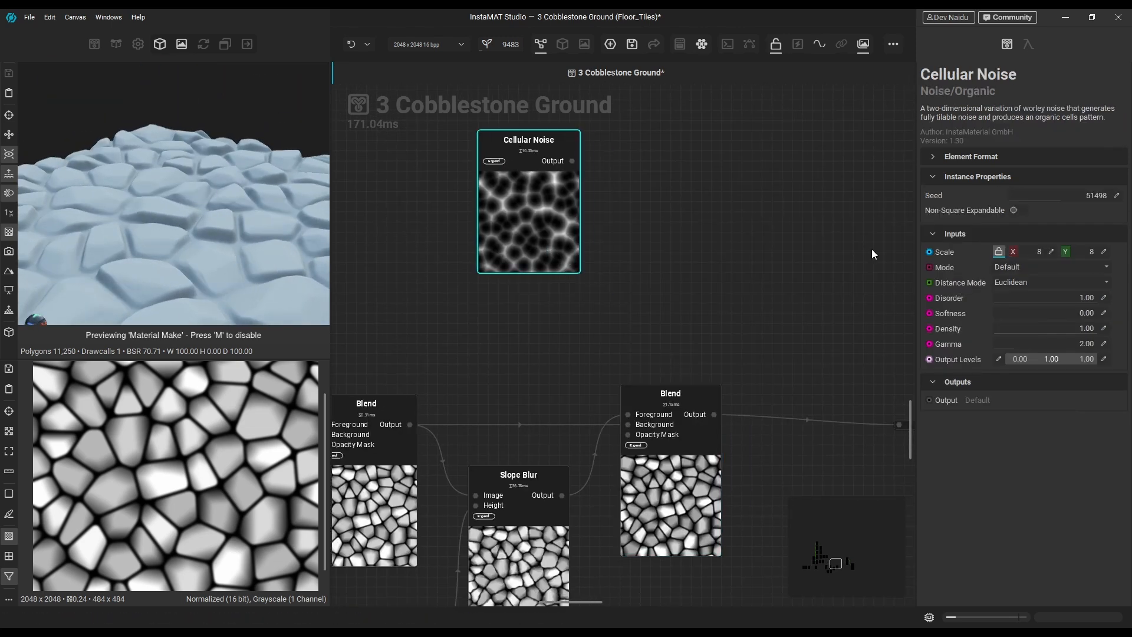
# Add a Slope Blur node fed by the Cellular Noise output
pyautogui.click(632, 172)
pyautogui.press('space')
pyautogui.write('s')
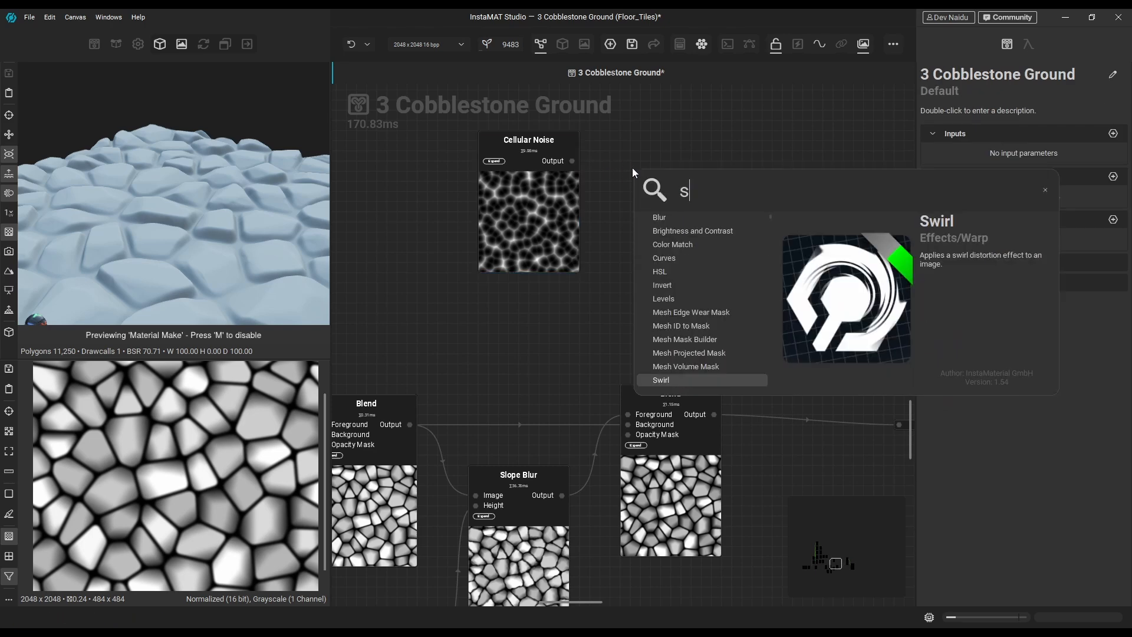
pyautogui.write('lope')
pyautogui.doubleClick(679, 257)
# Add a Clouds node driving the new Slope Blur's height, preview the Slope Blur and set the Clouds scale to 2
pyautogui.moveTo(638, 171); pyautogui.dragTo(574, 299)
pyautogui.write('clouds')
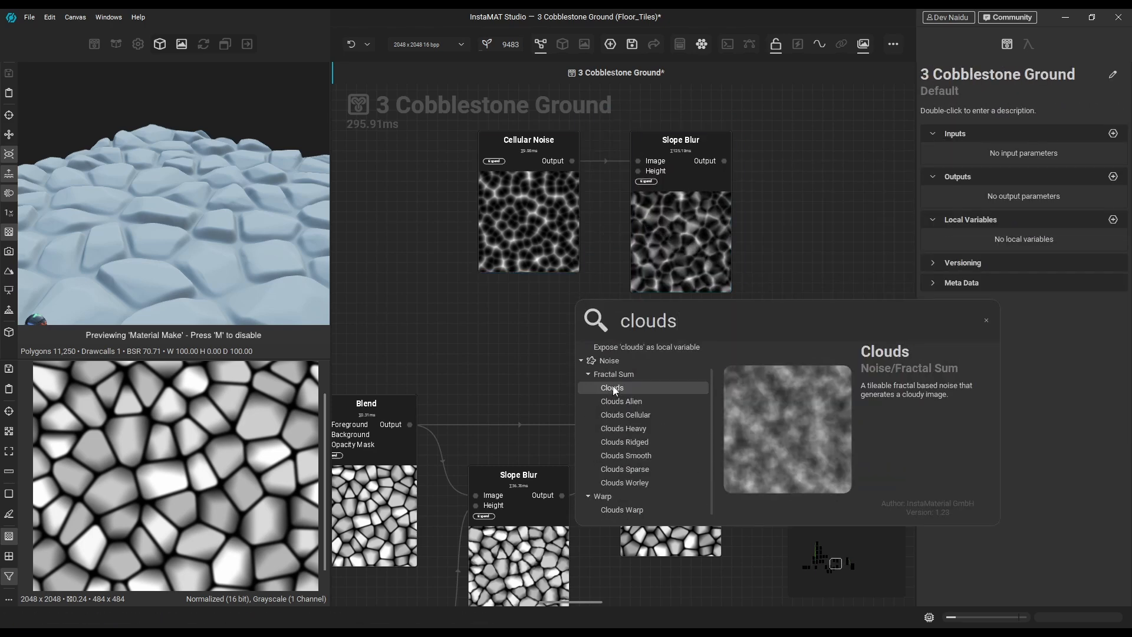
pyautogui.doubleClick(612, 388)
pyautogui.doubleClick(720, 167)
pyautogui.moveTo(215, 435); pyautogui.dragTo(226, 435, button='middle')
pyautogui.click(533, 354)
pyautogui.moveTo(1017, 246); pyautogui.dragTo(1010, 247)
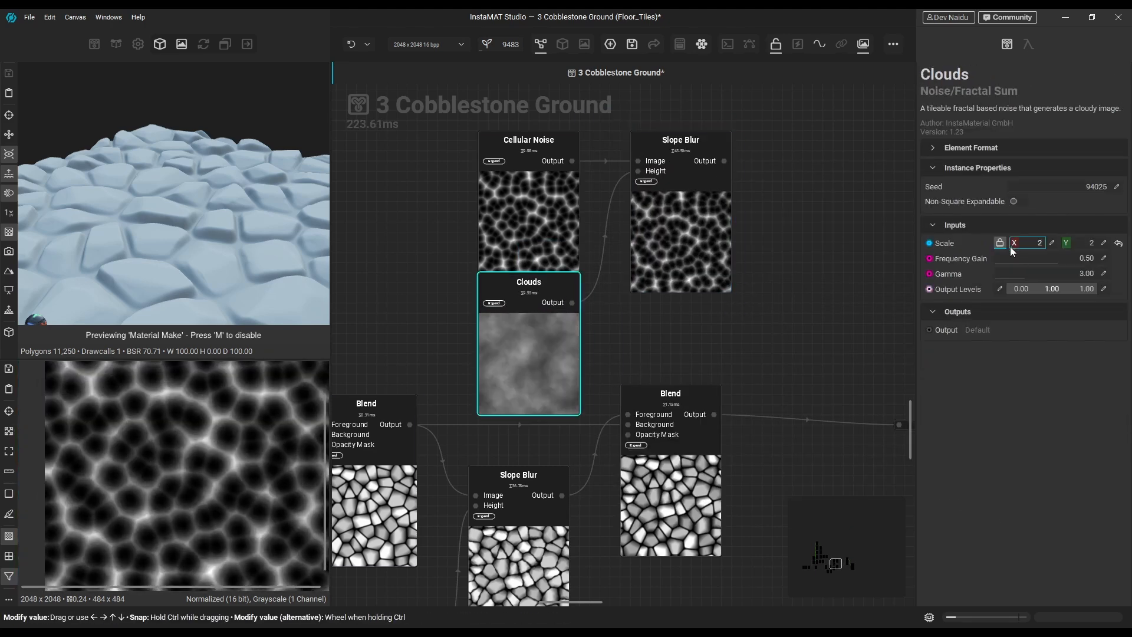
# Insert a Blend node at the end of the height chain, with the Cellular Noise Slope Blur as its foreground
pyautogui.moveTo(775, 322); pyautogui.dragTo(737, 281, button='middle')
pyautogui.click(708, 376)
pyautogui.press('space')
pyautogui.doubleClick(758, 439)
pyautogui.moveTo(688, 122); pyautogui.dragTo(723, 364)
# Set the Cellular Noise Blend to Multiply mode with 40% opacity
pyautogui.click(766, 303)
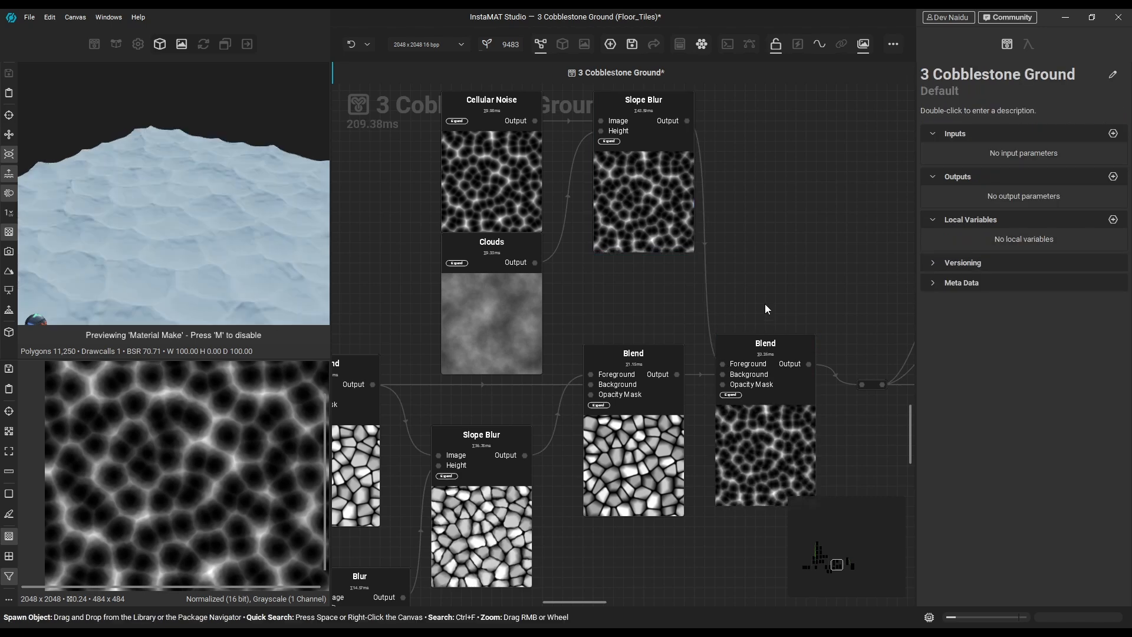
pyautogui.click(765, 344)
pyautogui.click(1044, 284)
pyautogui.click(1038, 217)
pyautogui.moveTo(1038, 300); pyautogui.dragTo(1021, 317)
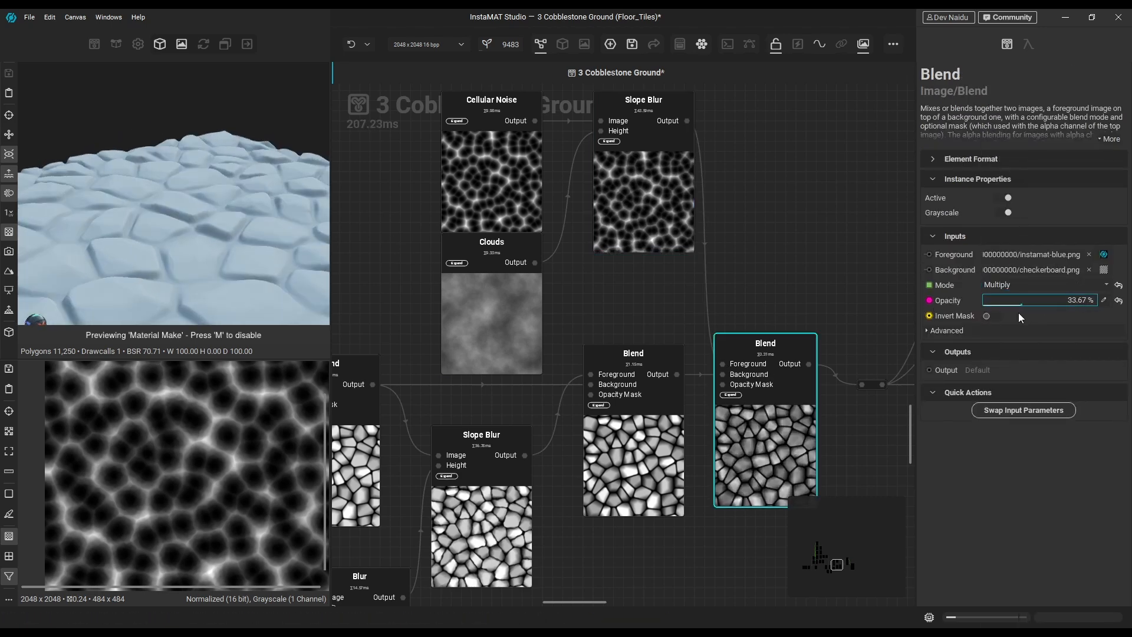
pyautogui.scroll(-3, 200, 224)
pyautogui.keyDown('alt'); pyautogui.moveTo(200, 236); pyautogui.dragTo(205, 197); pyautogui.keyUp('alt')
pyautogui.scroll(5, 230, 224)
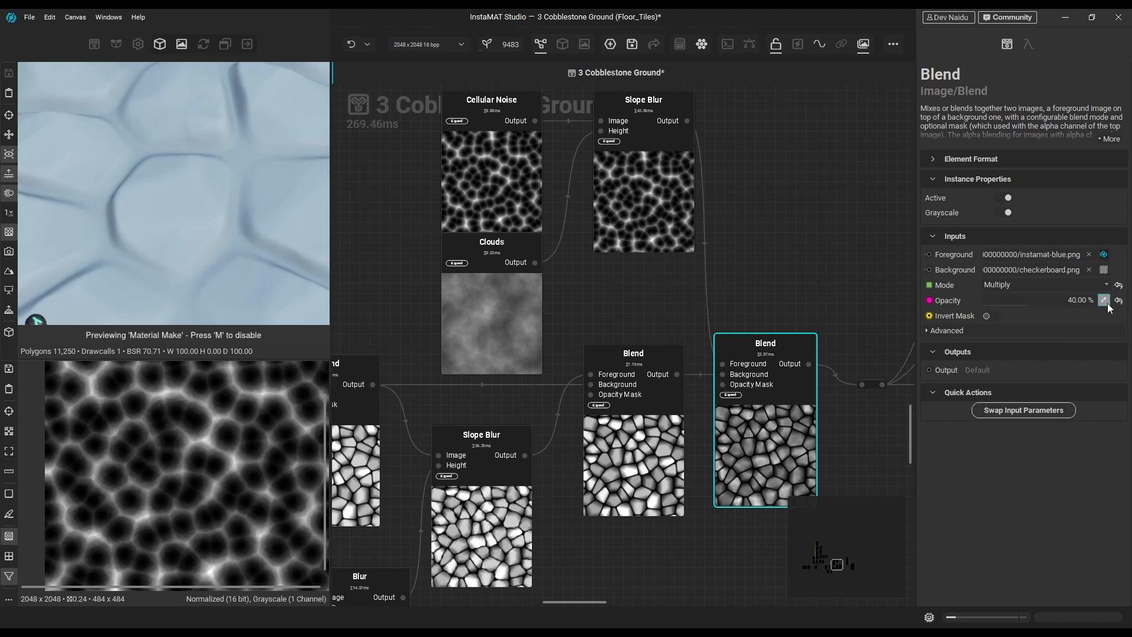
pyautogui.click(790, 319)
# Move the whole height network away from the output nodes and shift the Cellular Noise group slightly upward
pyautogui.scroll(-3, 789, 318)
pyautogui.scroll(-4, 766, 456)
pyautogui.moveTo(401, 170); pyautogui.dragTo(794, 503)
pyautogui.moveTo(776, 411); pyautogui.dragTo(710, 411)
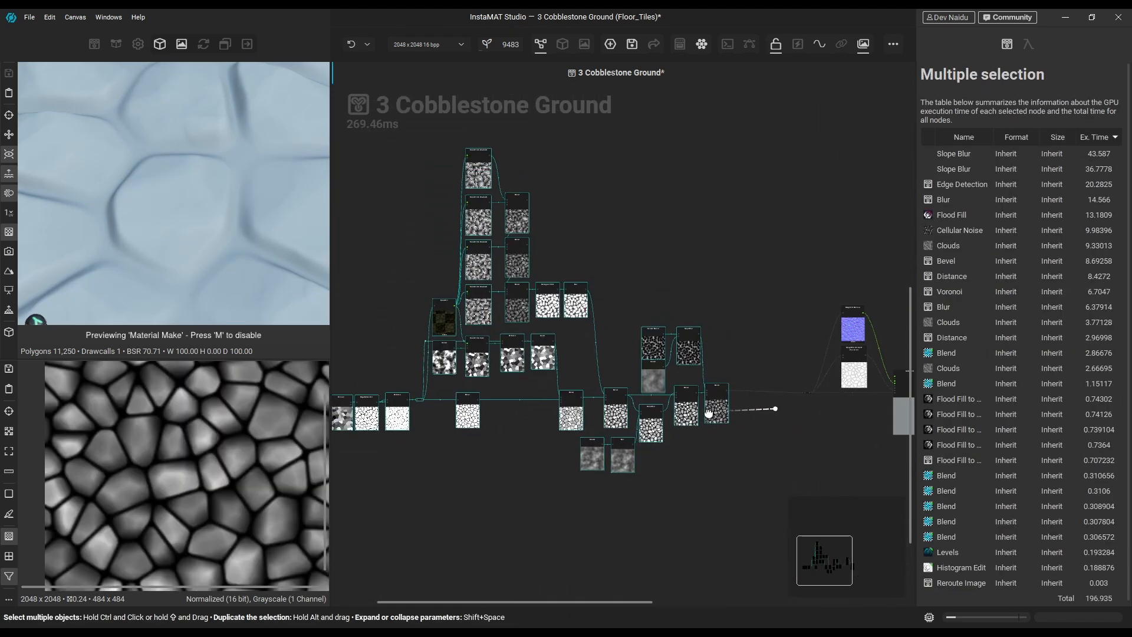
pyautogui.scroll(4, 761, 431)
pyautogui.moveTo(761, 431); pyautogui.dragTo(706, 384, button='middle')
pyautogui.click(585, 275)
pyautogui.moveTo(567, 197); pyautogui.dragTo(567, 193)
pyautogui.moveTo(720, 306); pyautogui.dragTo(650, 310, button='middle')
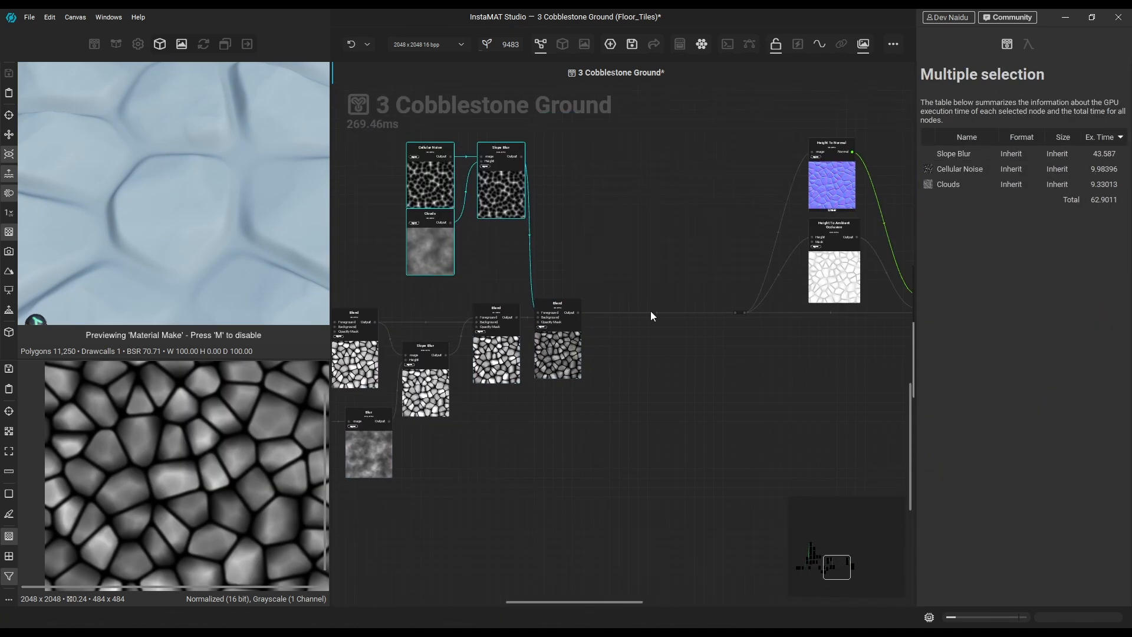
# Insert a new Blend node at the end of the height chain and connect a new Clouds node to its foreground
pyautogui.click(650, 310)
pyautogui.press('space')
pyautogui.click(677, 375)
pyautogui.scroll(4, 625, 341)
pyautogui.moveTo(650, 276); pyautogui.dragTo(477, 537)
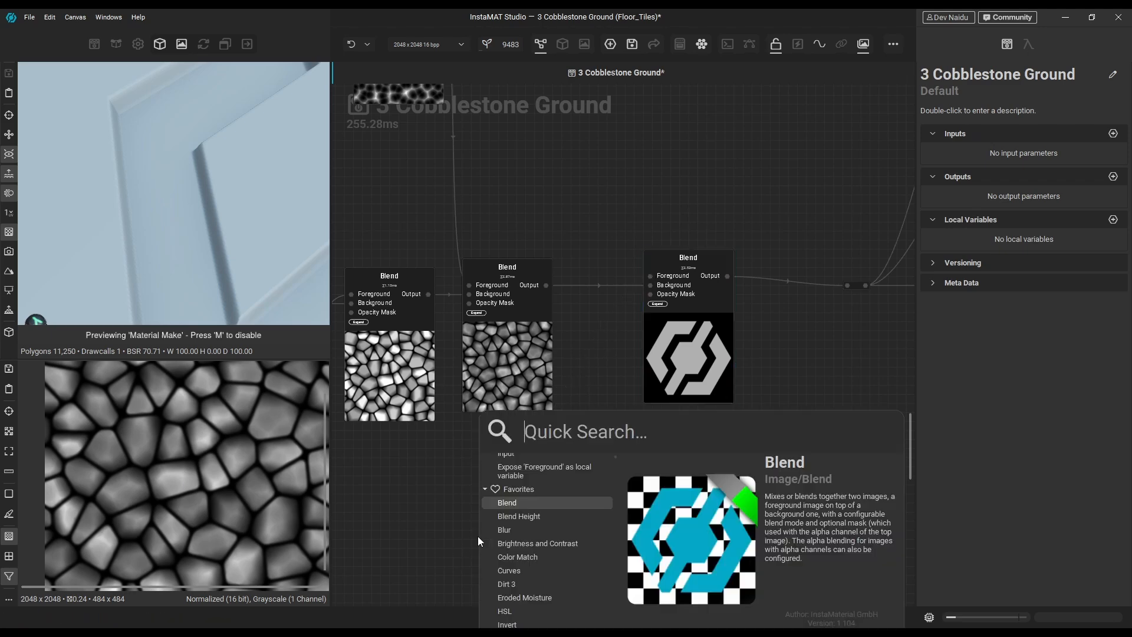
pyautogui.write('clouds')
pyautogui.press('Return')
# Set the newest Blend node's mode to Multiply and inspect the surface in the 3D view
pyautogui.click(689, 358)
pyautogui.click(1029, 284)
pyautogui.click(1024, 217)
pyautogui.moveTo(637, 489); pyautogui.dragTo(683, 478, button='middle')
pyautogui.scroll(-5, 203, 212)
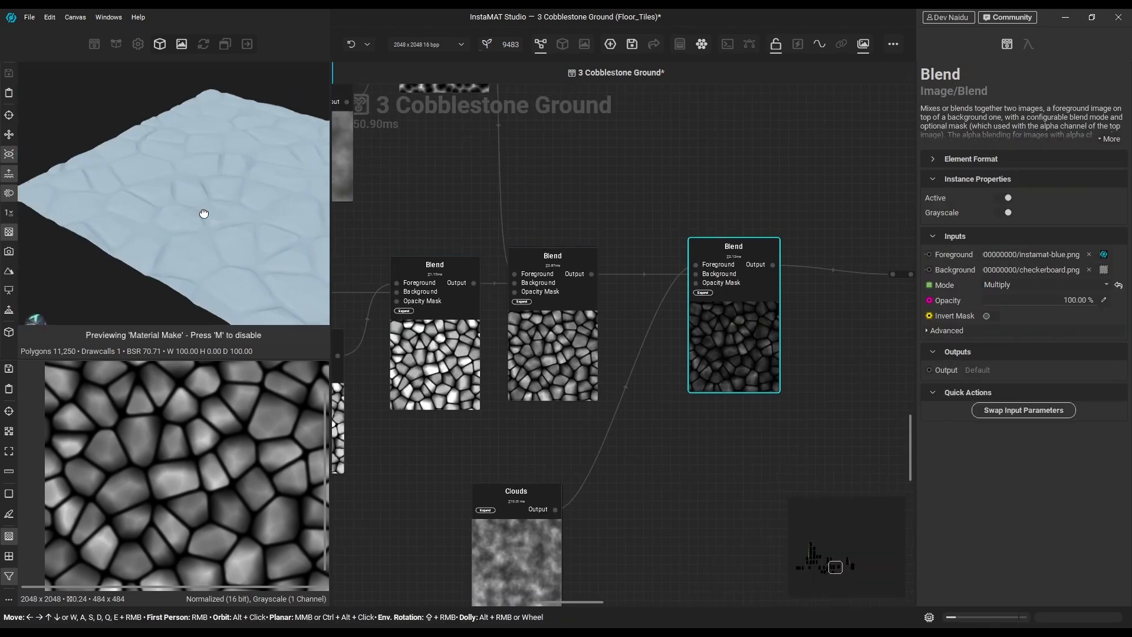
pyautogui.moveTo(203, 212); pyautogui.dragTo(230, 224)
# Preview the newest Clouds node and set its scale to 13
pyautogui.moveTo(506, 560); pyautogui.dragTo(584, 513, button='middle')
pyautogui.click(583, 513)
pyautogui.doubleClick(635, 464)
pyautogui.moveTo(1014, 245); pyautogui.dragTo(1024, 248)
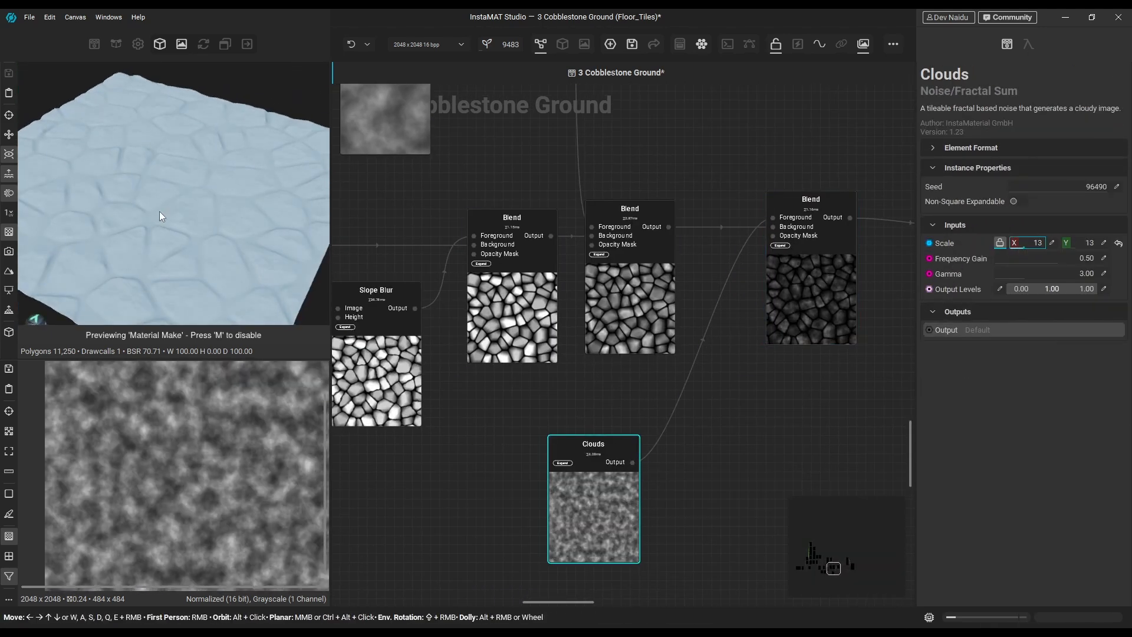
# Insert a Blur node and a Levels node in sequence after the newest Clouds node, spacing the nodes apart
pyautogui.rightClick(657, 447)
pyautogui.click(694, 503)
pyautogui.moveTo(703, 490); pyautogui.dragTo(698, 517)
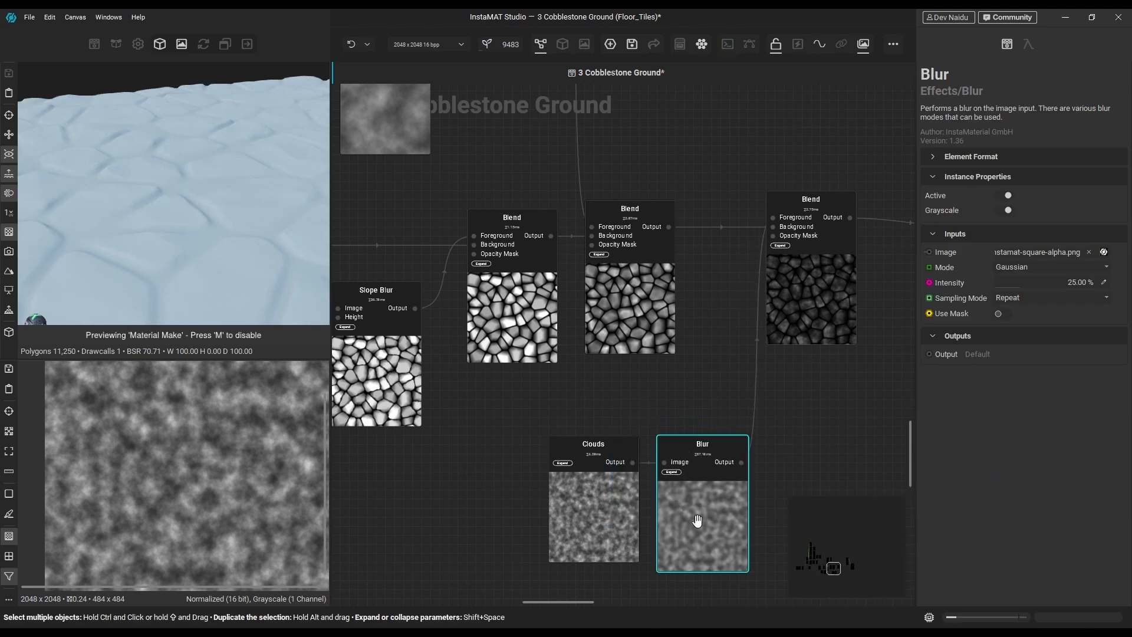
pyautogui.moveTo(535, 422); pyautogui.dragTo(726, 512)
pyautogui.moveTo(726, 512); pyautogui.dragTo(645, 512)
pyautogui.rightClick(682, 449)
pyautogui.click(719, 578)
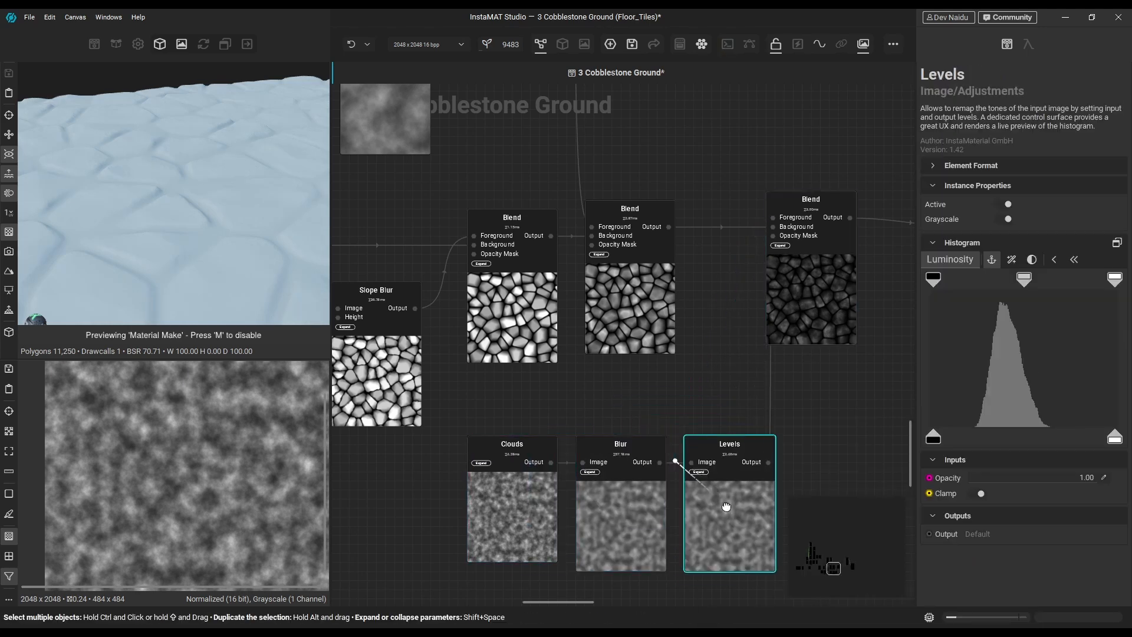
# Narrow the Levels input range, raise its output black point and move the Clouds, Blur and Levels chain farther down
pyautogui.moveTo(933, 438); pyautogui.dragTo(973, 439)
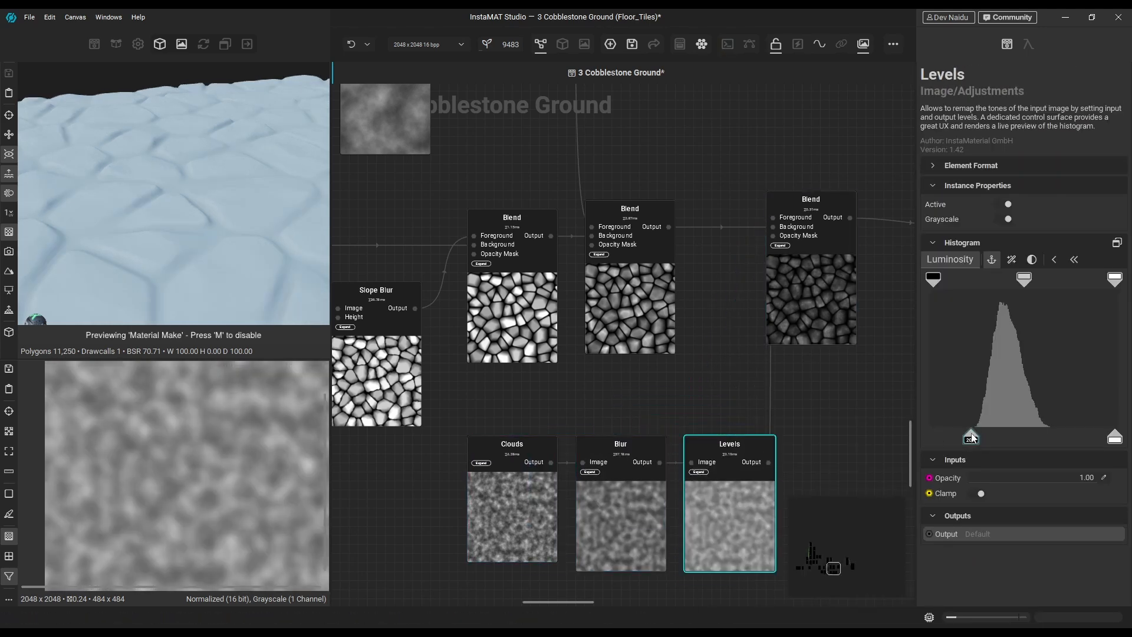
pyautogui.moveTo(1114, 282); pyautogui.dragTo(1063, 283)
pyautogui.moveTo(931, 283); pyautogui.dragTo(974, 285)
pyautogui.moveTo(1063, 284); pyautogui.dragTo(1054, 283)
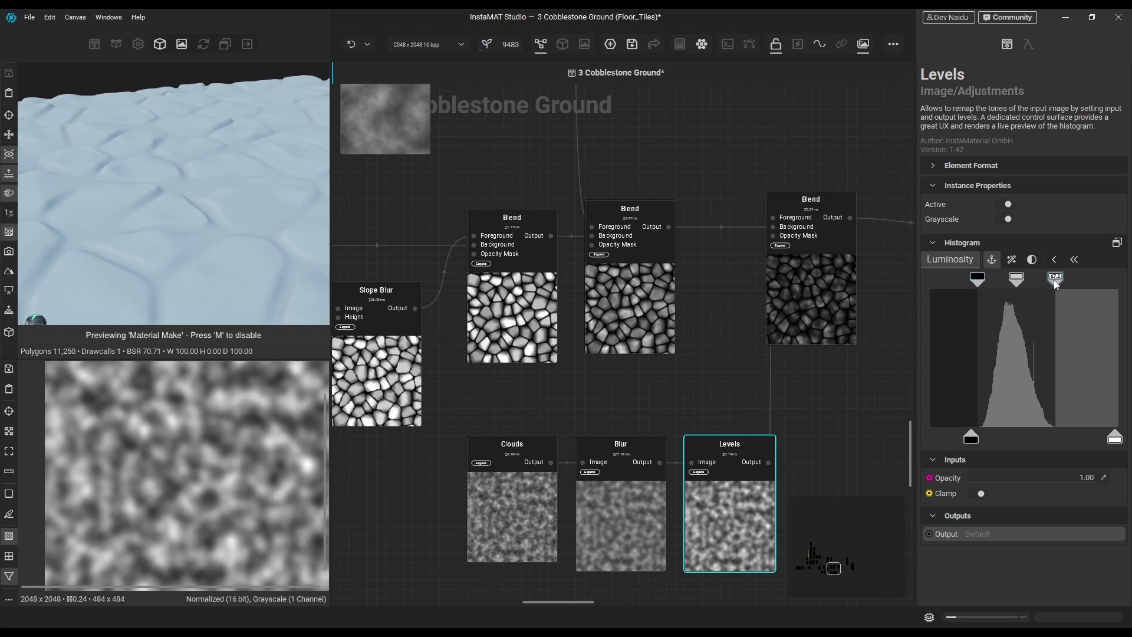
pyautogui.moveTo(974, 285); pyautogui.dragTo(964, 284)
pyautogui.moveTo(1056, 283); pyautogui.dragTo(1047, 285)
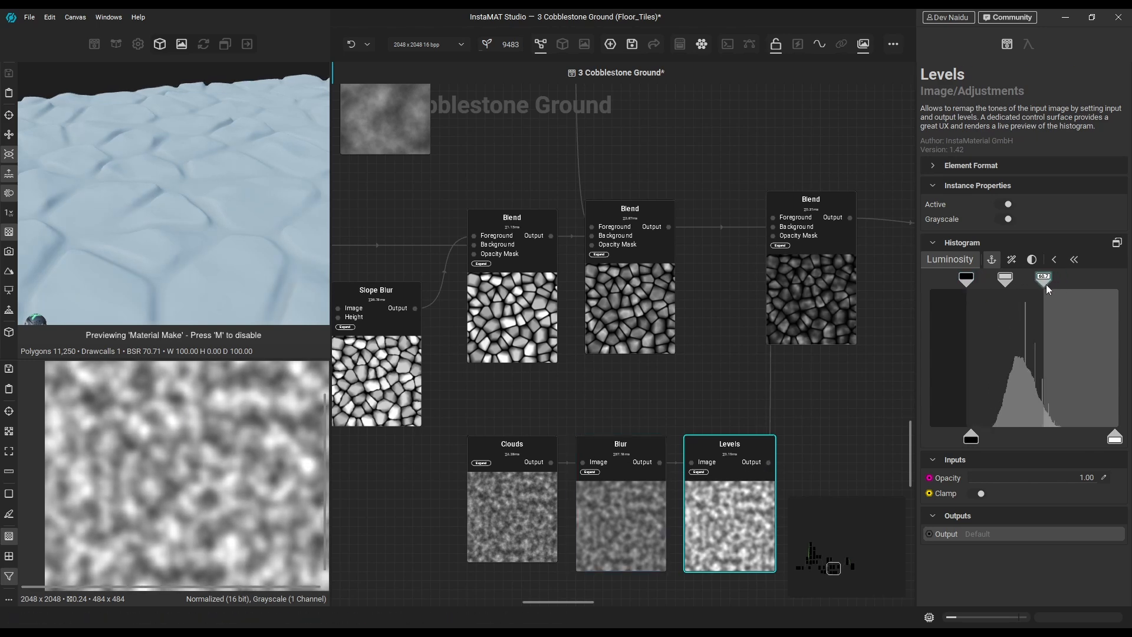
pyautogui.moveTo(783, 585); pyautogui.dragTo(512, 437)
pyautogui.moveTo(759, 447); pyautogui.dragTo(668, 501)
# Set the opacity of the Blend combining the Clouds chain to about 30%
pyautogui.click(814, 289)
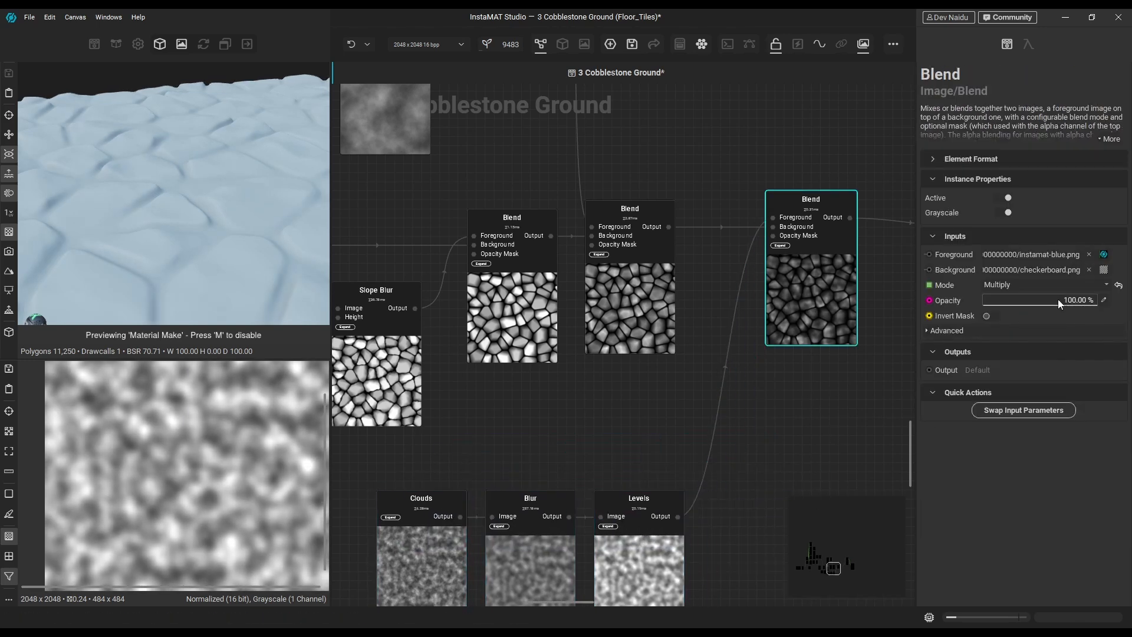
pyautogui.moveTo(221, 204); pyautogui.dragTo(245, 283)
pyautogui.scroll(4, 245, 283)
pyautogui.moveTo(991, 303); pyautogui.dragTo(1011, 305)
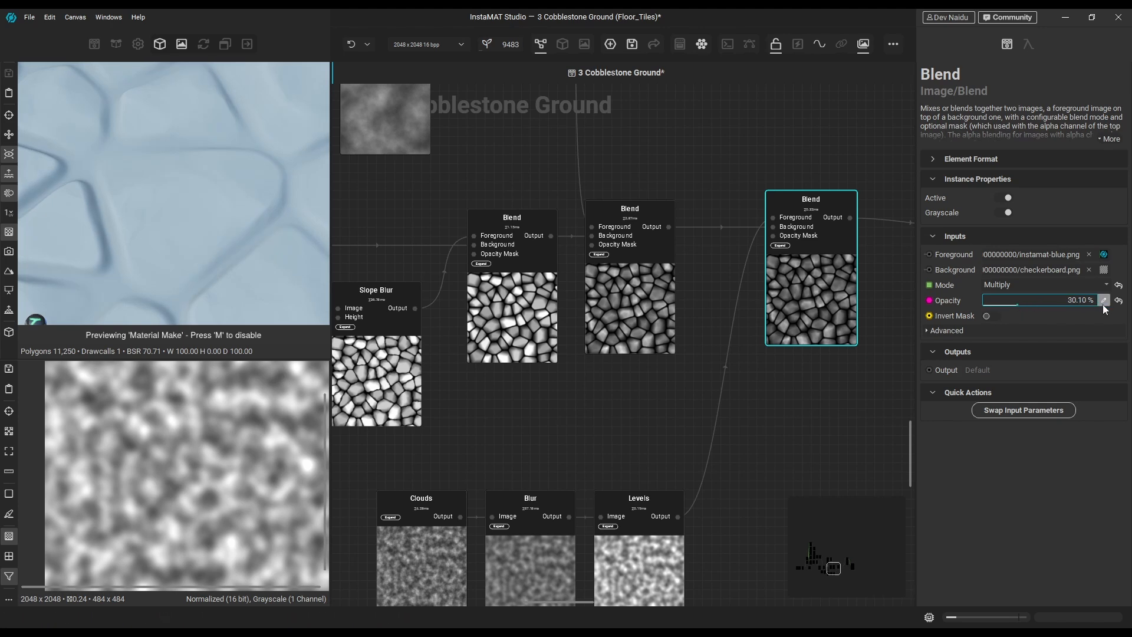
# Move the normal, ambient occlusion, reroute and Material Make nodes farther away from the height network
pyautogui.scroll(-2, 772, 300)
pyautogui.scroll(-4, 822, 359)
pyautogui.moveTo(822, 359); pyautogui.dragTo(701, 366, button='middle')
pyautogui.moveTo(685, 203); pyautogui.dragTo(838, 386)
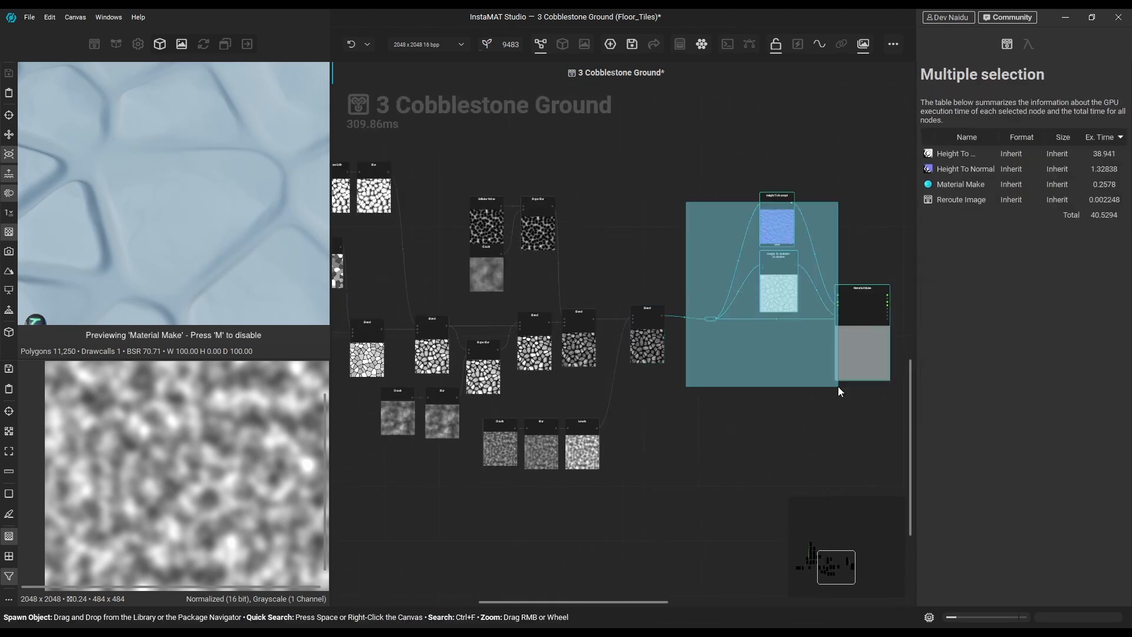
pyautogui.moveTo(838, 387); pyautogui.dragTo(629, 387, button='middle')
pyautogui.moveTo(652, 354); pyautogui.dragTo(847, 346)
# Insert another Blend node between the last height Blend and the reroute to the output nodes
pyautogui.scroll(4, 436, 330)
pyautogui.scroll(-5, 245, 178)
pyautogui.scroll(3, 546, 314)
pyautogui.click(582, 297)
pyautogui.press('space')
pyautogui.write('blend')
pyautogui.press('Return')
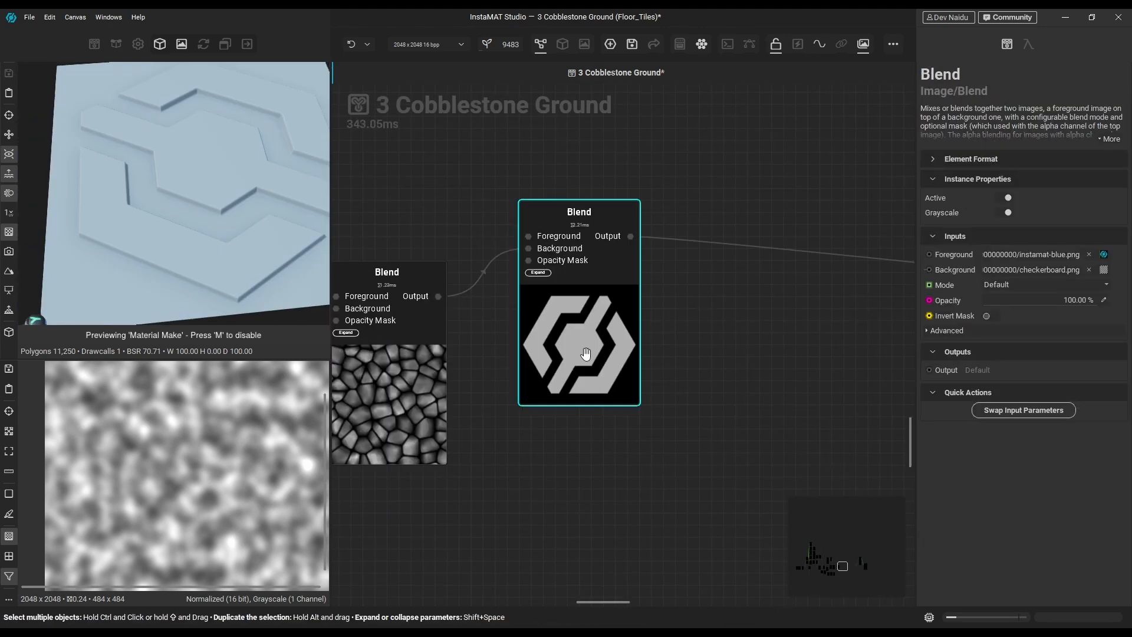
# Move the new Blend aside and feed its foreground from a Slope Warp node driven by the previous Blend's output
pyautogui.moveTo(584, 354); pyautogui.dragTo(742, 405)
pyautogui.moveTo(438, 297); pyautogui.dragTo(514, 410)
pyautogui.write('slope')
pyautogui.doubleClick(560, 540)
pyautogui.moveTo(607, 441); pyautogui.dragTo(685, 284)
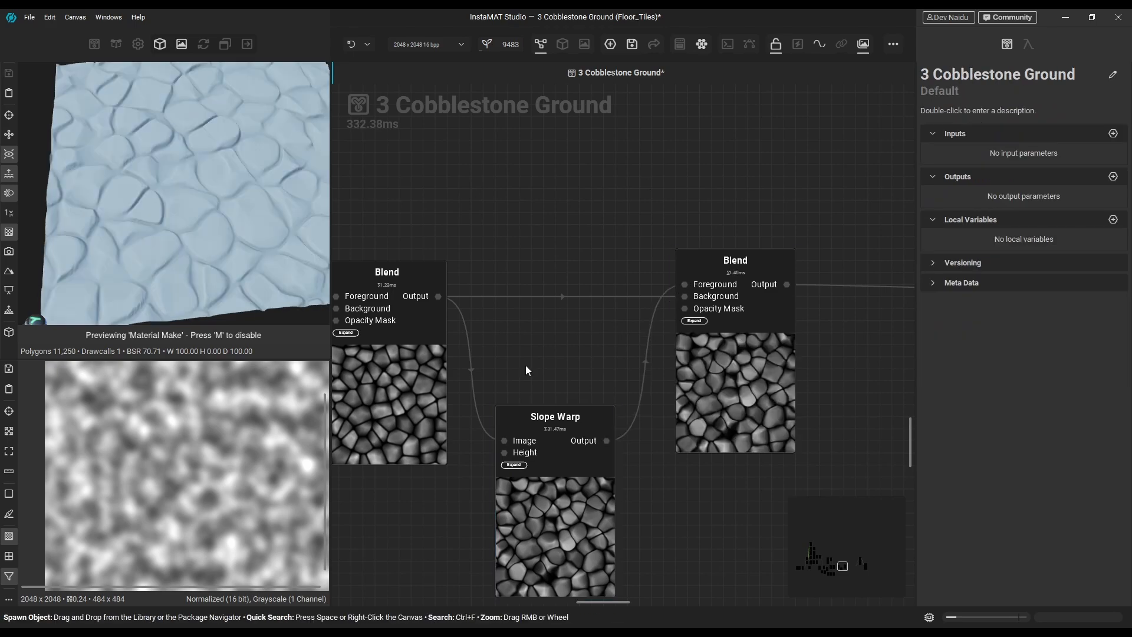
# Add a Perlin Noise node connected to the Height input of the Slope Warp
pyautogui.moveTo(526, 371); pyautogui.dragTo(602, 350, button='middle')
pyautogui.moveTo(581, 432); pyautogui.dragTo(479, 545)
pyautogui.write('perlin')
pyautogui.press('Return')
pyautogui.scroll(-6, 798, 508)
pyautogui.moveTo(798, 508); pyautogui.dragTo(818, 467, button='middle')
pyautogui.scroll(5, 818, 467)
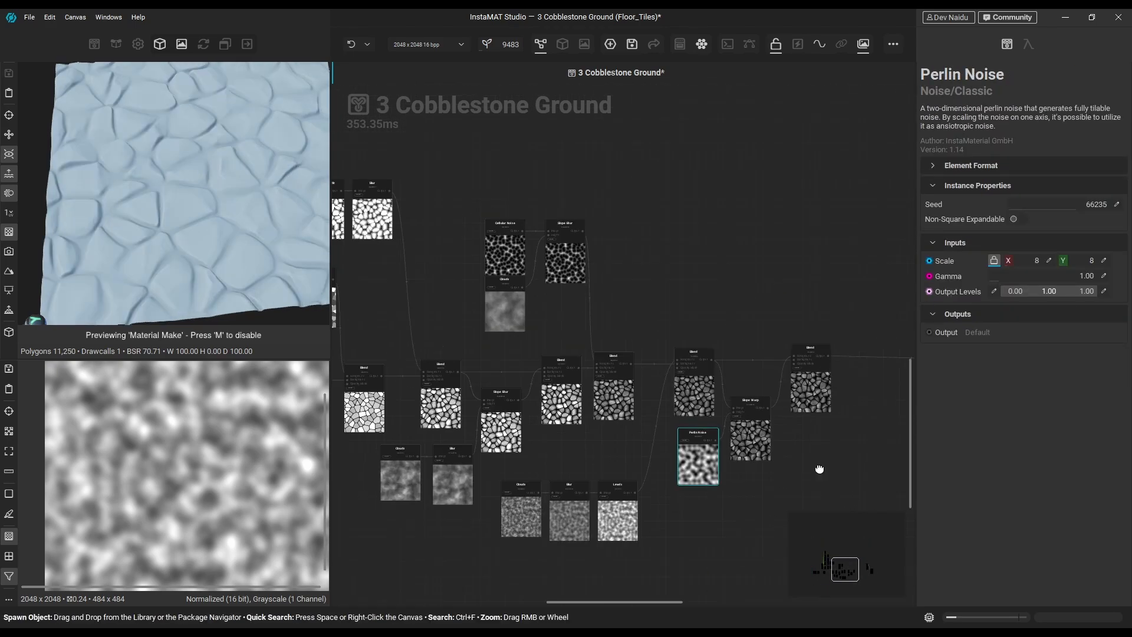
# Raise the Perlin Noise scale and set the Slope Warp intensity to about 0.04
pyautogui.moveTo(1010, 263); pyautogui.dragTo(1025, 263)
pyautogui.doubleClick(716, 345)
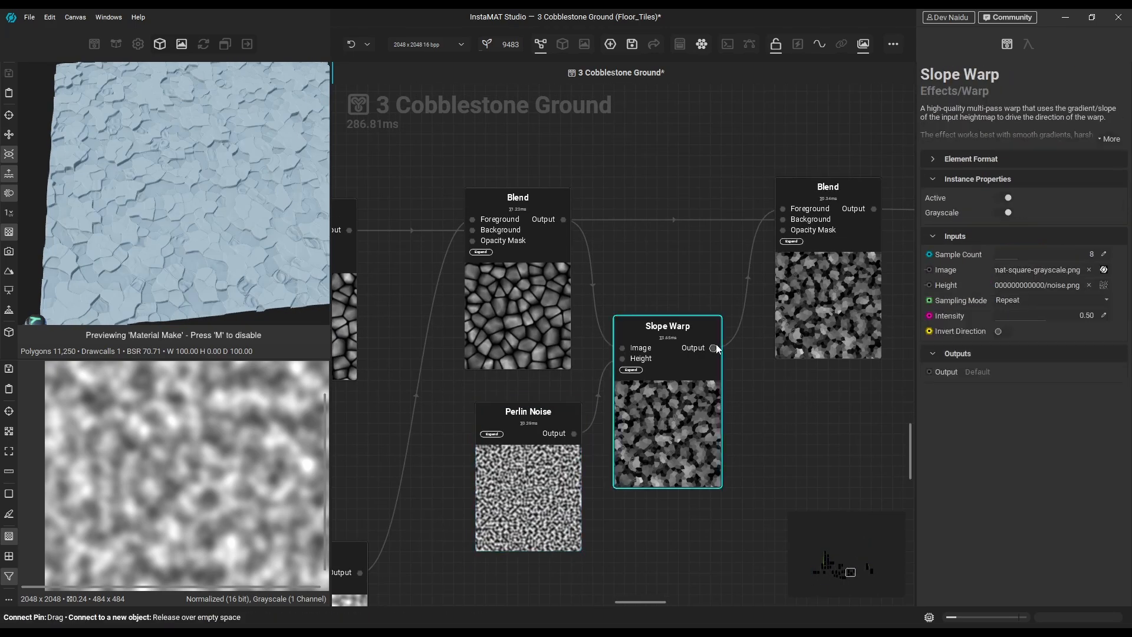
pyautogui.click(514, 495)
pyautogui.moveTo(1031, 321); pyautogui.dragTo(999, 324)
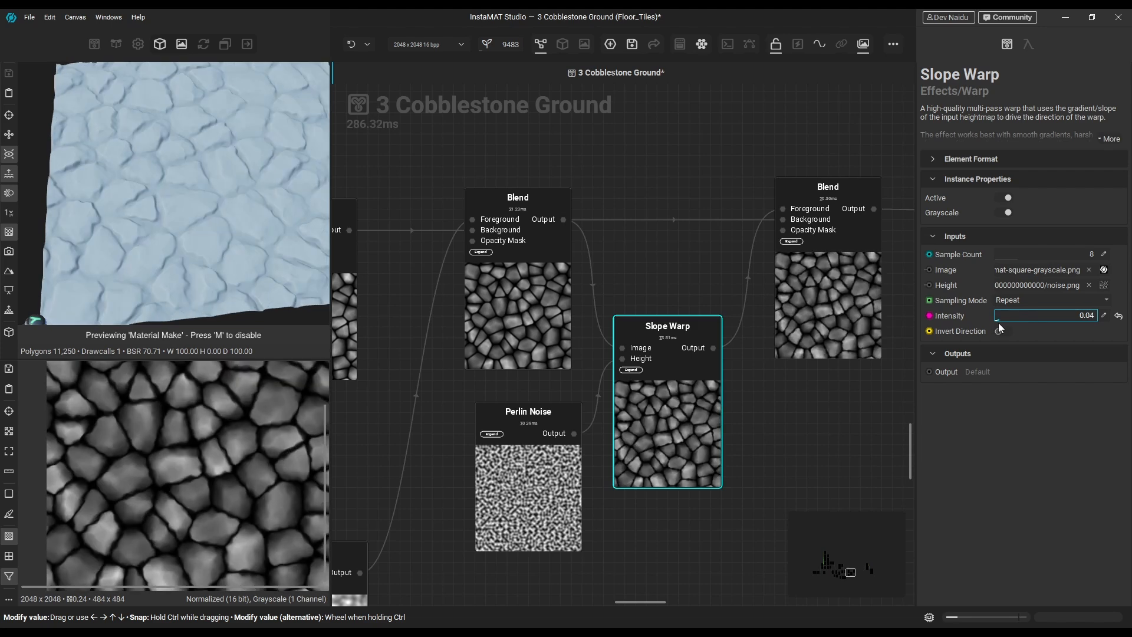
# Set the Blend combining the Slope Warp result to Multiply mode with 25% opacity
pyautogui.moveTo(791, 413); pyautogui.dragTo(743, 434, button='middle')
pyautogui.click(779, 330)
pyautogui.click(1027, 285)
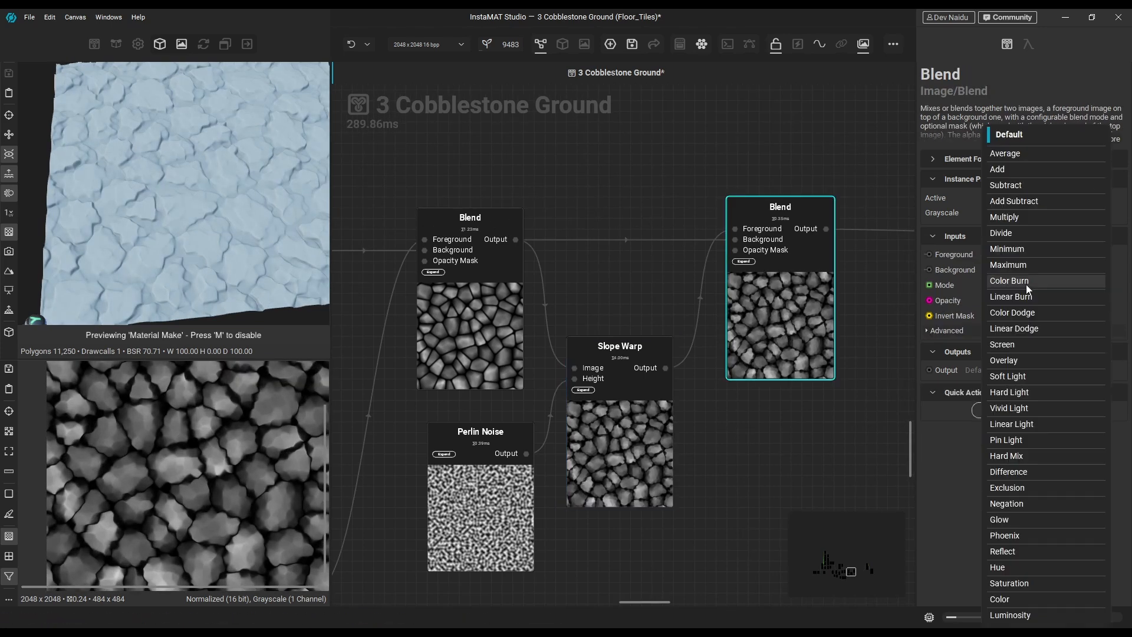
pyautogui.click(1023, 217)
pyautogui.scroll(5, 195, 206)
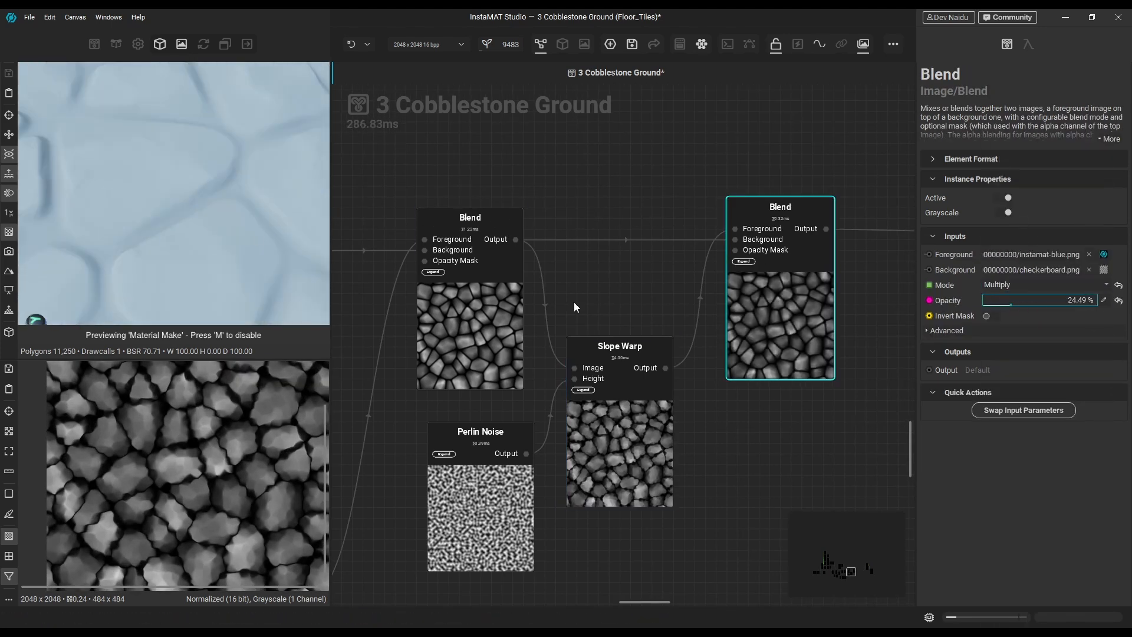
# Insert an Auto Levels node between the last Blend and the reroute to the output nodes
pyautogui.moveTo(884, 272); pyautogui.dragTo(675, 292, button='middle')
pyautogui.scroll(-1, 675, 292)
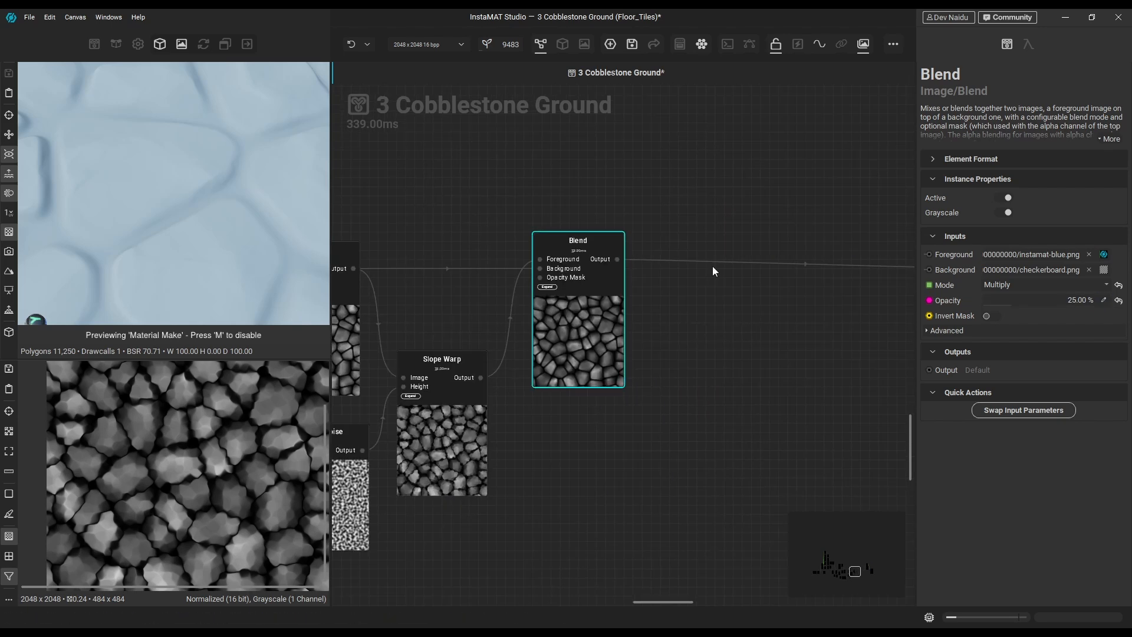
pyautogui.click(711, 264)
pyautogui.press('space')
pyautogui.write('auto')
pyautogui.press('Return')
pyautogui.moveTo(727, 293); pyautogui.dragTo(723, 341)
pyautogui.scroll(-5, 165, 179)
# Examine the displaced stones in the 3D preview from several angles and distances
pyautogui.keyDown('alt'); pyautogui.moveTo(166, 180); pyautogui.dragTo(253, 238); pyautogui.keyUp('alt')
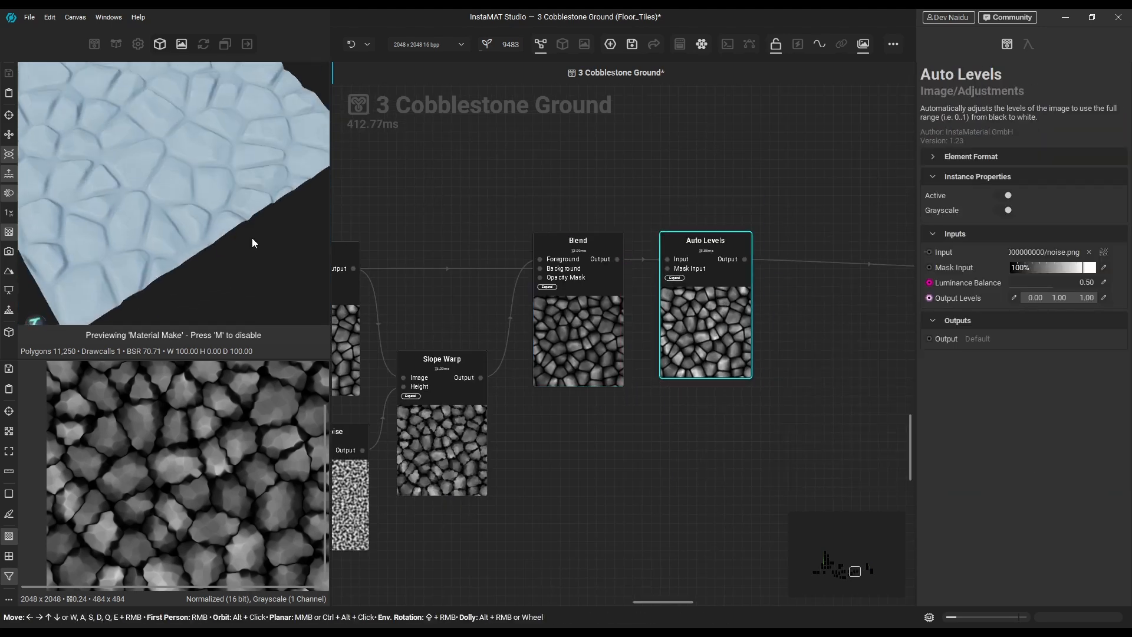
pyautogui.moveTo(569, 330); pyautogui.dragTo(682, 337, button='middle')
pyautogui.click(683, 337)
pyautogui.scroll(5, 244, 209)
pyautogui.press('d')
pyautogui.scroll(-3, 194, 188)
pyautogui.keyDown('alt'); pyautogui.moveTo(194, 189); pyautogui.dragTo(199, 161); pyautogui.keyUp('alt')
pyautogui.scroll(3, 193, 182)
pyautogui.scroll(-5, 250, 238)
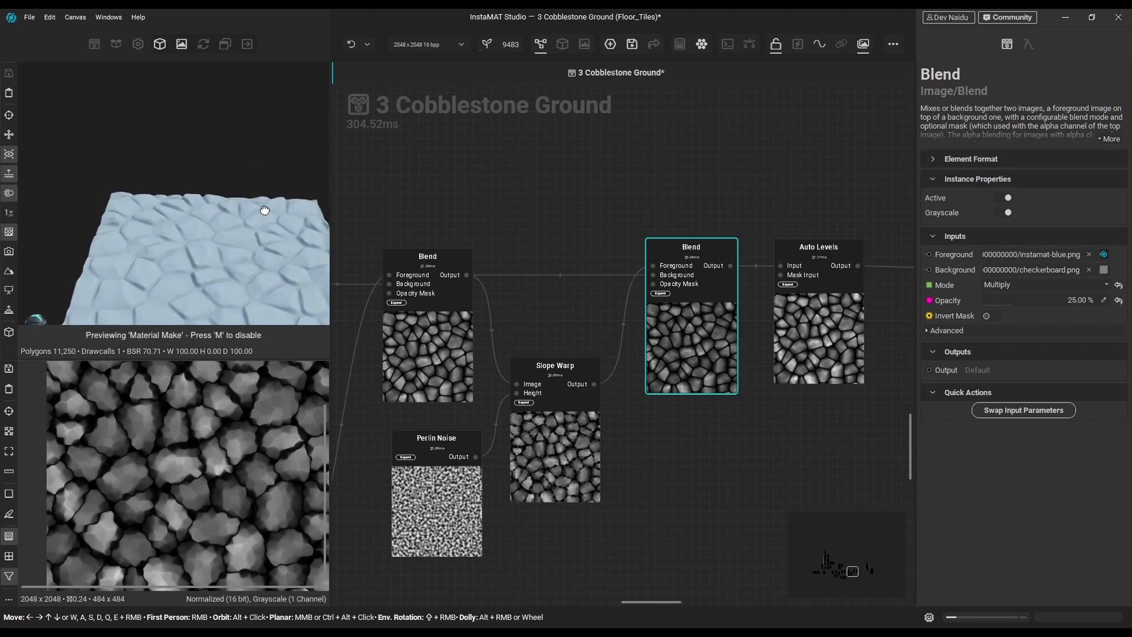
pyautogui.moveTo(265, 210); pyautogui.dragTo(230, 160, button='middle')
# Raise the input white point of the Levels node after Distance and set the Multiply Blend it feeds to about 32% opacity
pyautogui.scroll(-4, 596, 442)
pyautogui.moveTo(596, 442); pyautogui.dragTo(849, 424, button='middle')
pyautogui.moveTo(407, 348); pyautogui.dragTo(601, 352, button='middle')
pyautogui.scroll(2, 602, 352)
pyautogui.click(521, 253)
pyautogui.moveTo(1084, 280); pyautogui.dragTo(1110, 292)
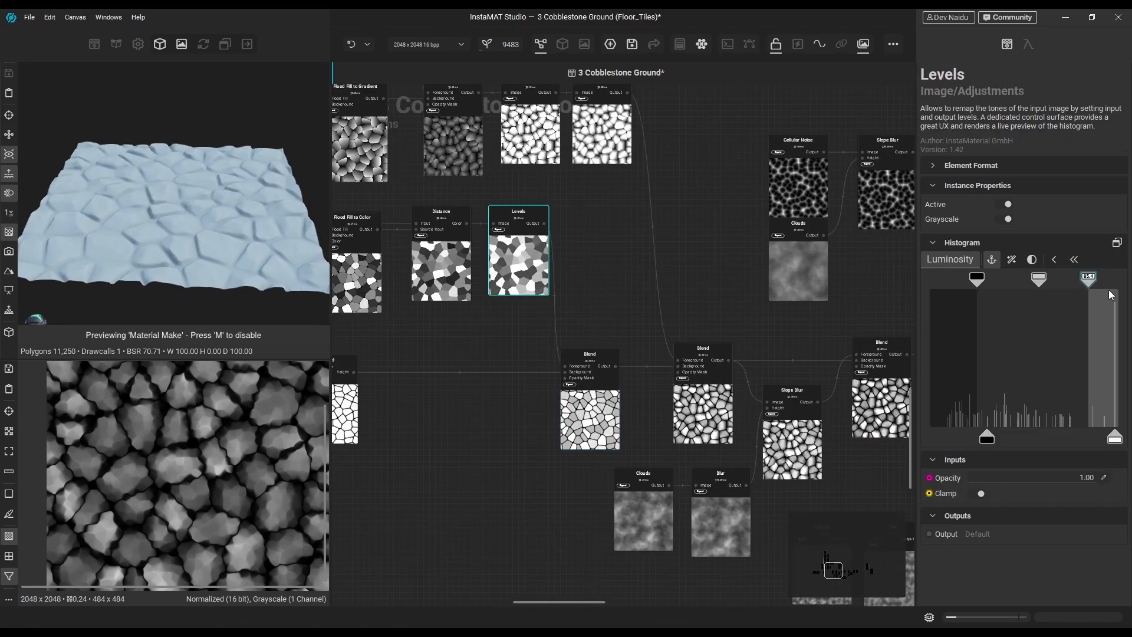
pyautogui.click(702, 407)
pyautogui.click(591, 406)
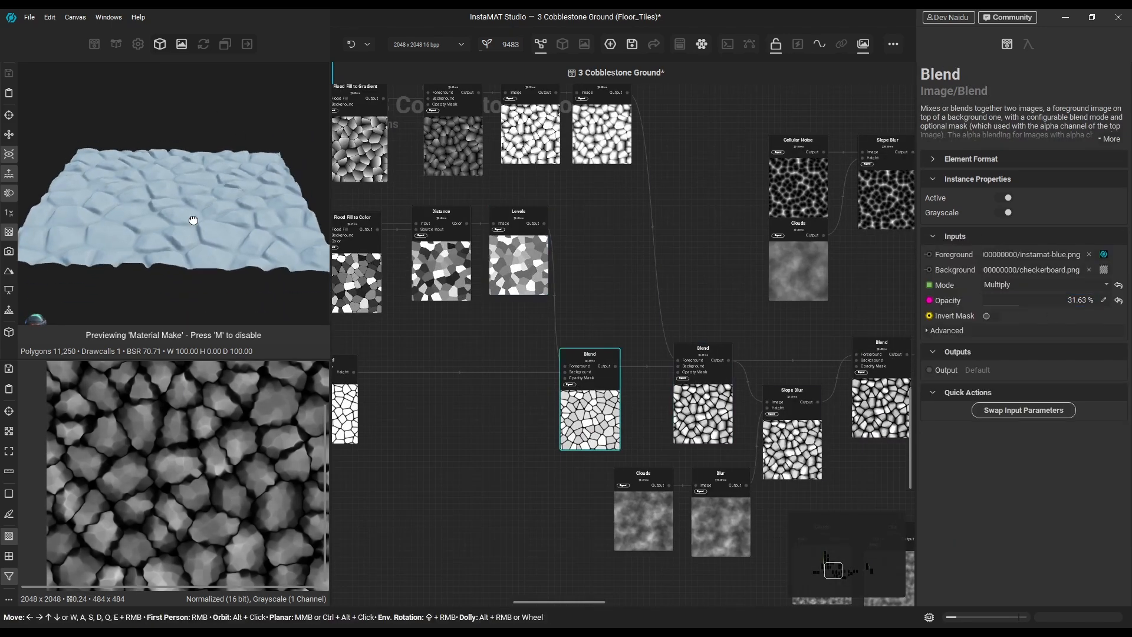
pyautogui.keyDown('alt'); pyautogui.moveTo(193, 220); pyautogui.dragTo(205, 221); pyautogui.keyUp('alt')
# Select all the height network nodes up to Auto Levels and enclose them in a comment frame
pyautogui.scroll(-5, 561, 394)
pyautogui.moveTo(355, 160); pyautogui.dragTo(816, 518)
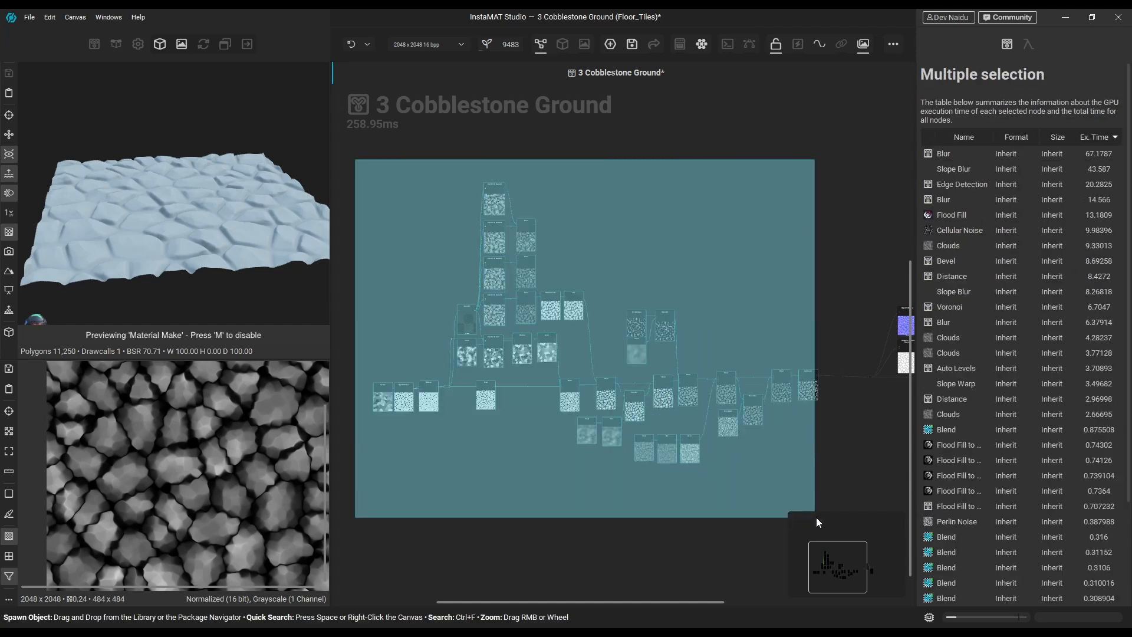
pyautogui.press('c')
# Select the group of output nodes beyond the height network's comment frame and move it slightly farther away
pyautogui.scroll(4, 885, 277)
pyautogui.moveTo(885, 278); pyautogui.dragTo(729, 197, button='middle')
pyautogui.keyDown('alt'); pyautogui.moveTo(224, 183); pyautogui.dragTo(248, 254); pyautogui.keyUp('alt')
pyautogui.scroll(2, 578, 356)
pyautogui.moveTo(578, 357); pyautogui.dragTo(489, 335, button='middle')
pyautogui.moveTo(471, 156); pyautogui.dragTo(723, 413)
pyautogui.moveTo(715, 329); pyautogui.dragTo(754, 323)
# Set the Base Color of the Material Make node to a darker gray
pyautogui.click(781, 286)
pyautogui.click(1090, 226)
pyautogui.moveTo(1036, 479); pyautogui.dragTo(1008, 480)
pyautogui.click(966, 545)
# Move the Height To Normal node higher and the Material Make node farther away to make room between them
pyautogui.moveTo(581, 272); pyautogui.dragTo(563, 353, button='middle')
pyautogui.moveTo(544, 324); pyautogui.dragTo(547, 240)
pyautogui.moveTo(736, 472); pyautogui.dragTo(839, 475)
# Add a Levels node to the Height To Ambient Occlusion output, invert its output range and raise its input black point
pyautogui.scroll(3, 578, 363)
pyautogui.moveTo(566, 373); pyautogui.dragTo(598, 309)
pyautogui.write('leves')
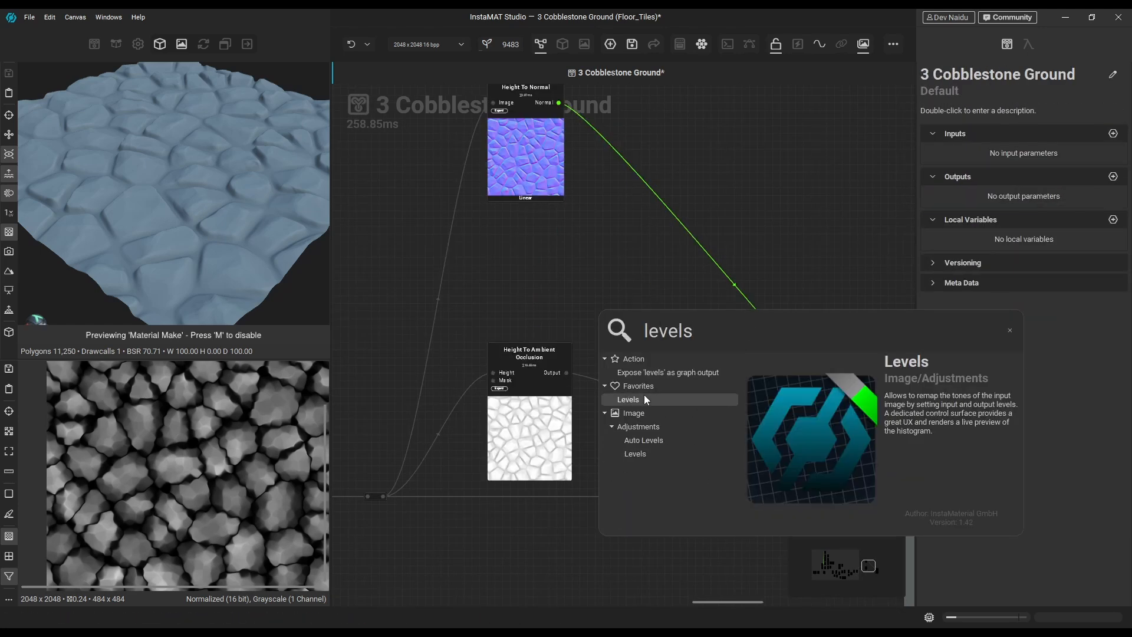
pyautogui.click(644, 399)
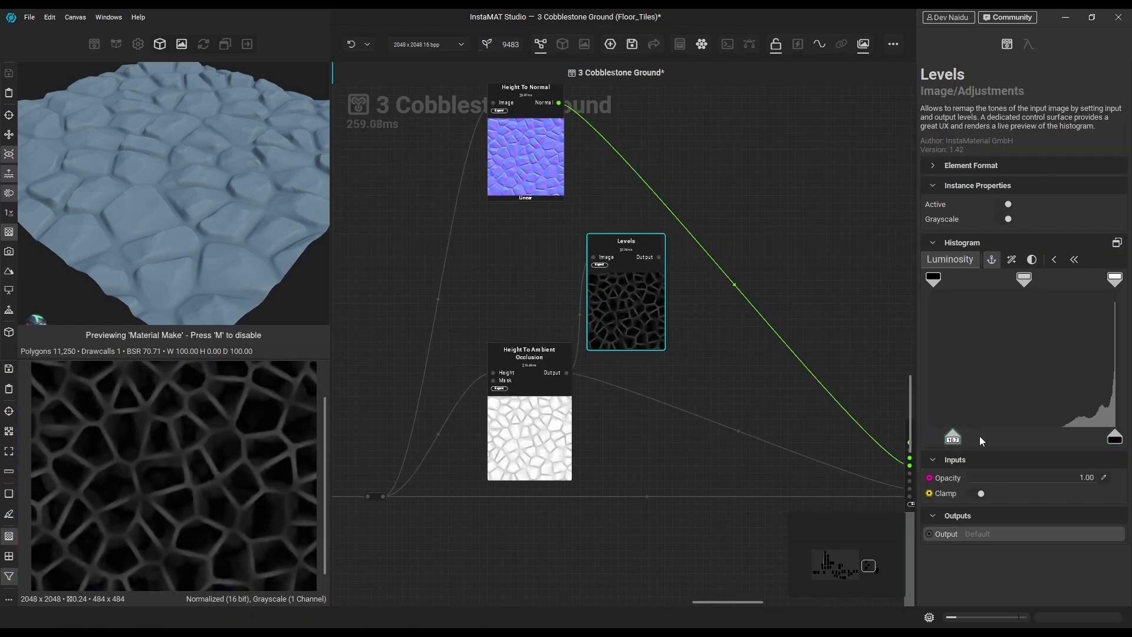
pyautogui.moveTo(981, 438); pyautogui.dragTo(1005, 439)
pyautogui.moveTo(999, 284); pyautogui.dragTo(1027, 287)
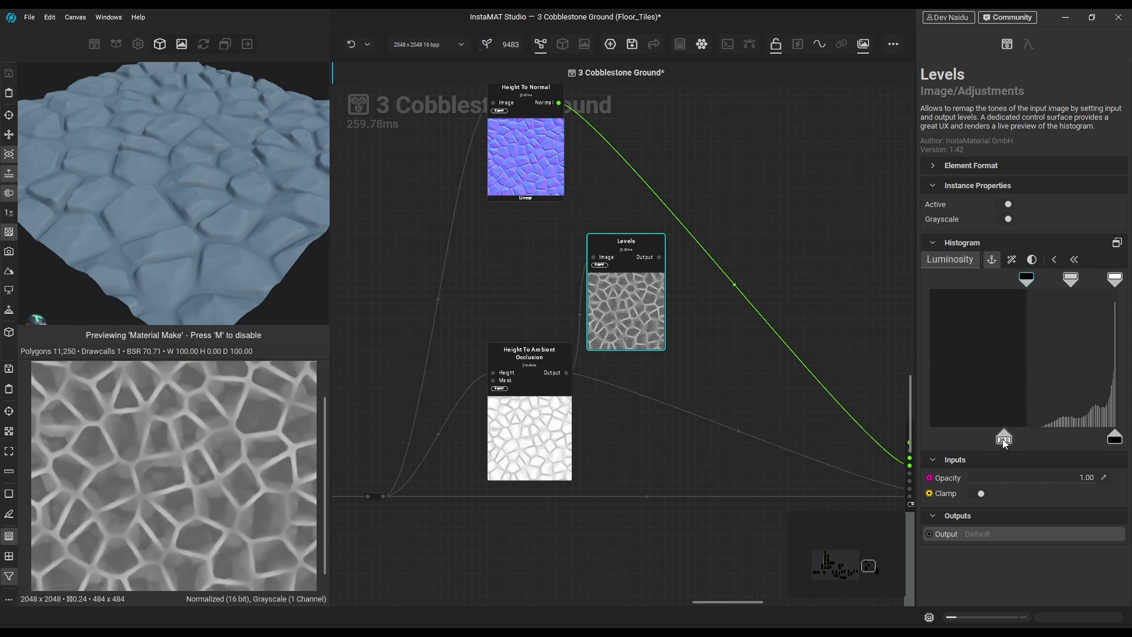
pyautogui.moveTo(1005, 437); pyautogui.dragTo(1018, 439)
# Add a Spots 7 noise node and place it above the inverted Levels node, moving Height To Normal out of the way
pyautogui.moveTo(657, 286); pyautogui.dragTo(614, 329, button='middle')
pyautogui.press('Down')
pyautogui.press('Return')
pyautogui.moveTo(639, 389); pyautogui.dragTo(647, 450, button='middle')
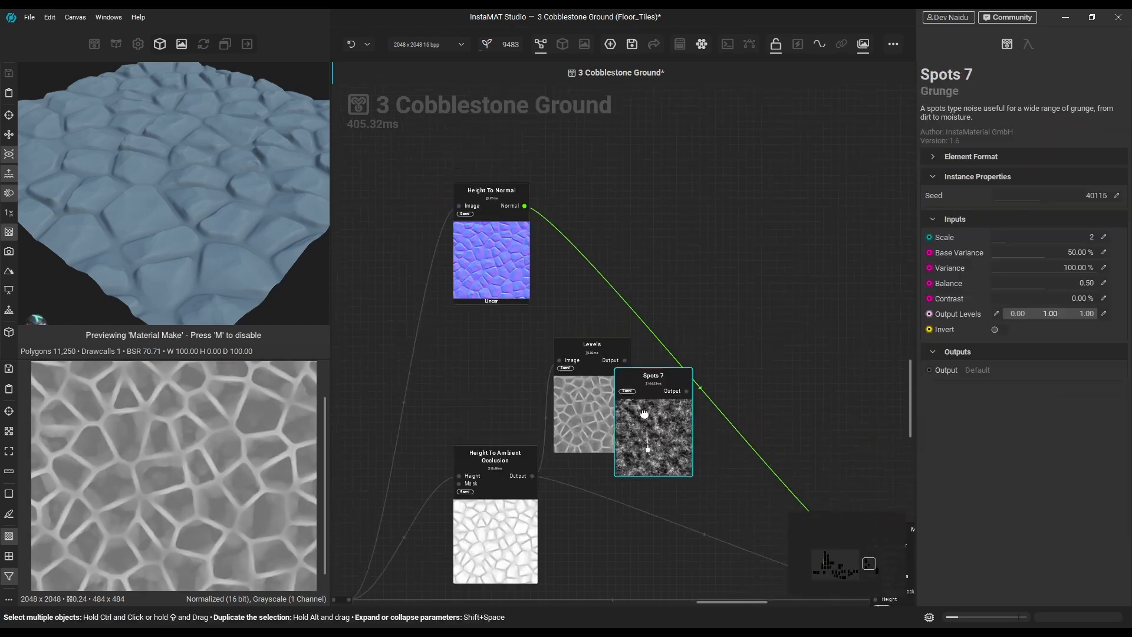
pyautogui.moveTo(647, 450); pyautogui.dragTo(513, 390)
pyautogui.click(581, 383)
pyautogui.moveTo(495, 263); pyautogui.dragTo(495, 147)
pyautogui.moveTo(513, 366); pyautogui.dragTo(584, 273)
# Add a Blend node with Spots 7 as foreground and the inverted Levels as background, and preview it
pyautogui.moveTo(629, 258); pyautogui.dragTo(542, 194, button='middle')
pyautogui.moveTo(537, 175); pyautogui.dragTo(581, 299)
pyautogui.click(607, 392)
pyautogui.moveTo(537, 175); pyautogui.dragTo(596, 289)
pyautogui.doubleClick(617, 348)
# Set the Spots 7 Blend to Soft Light mode with 50% opacity
pyautogui.click(1044, 284)
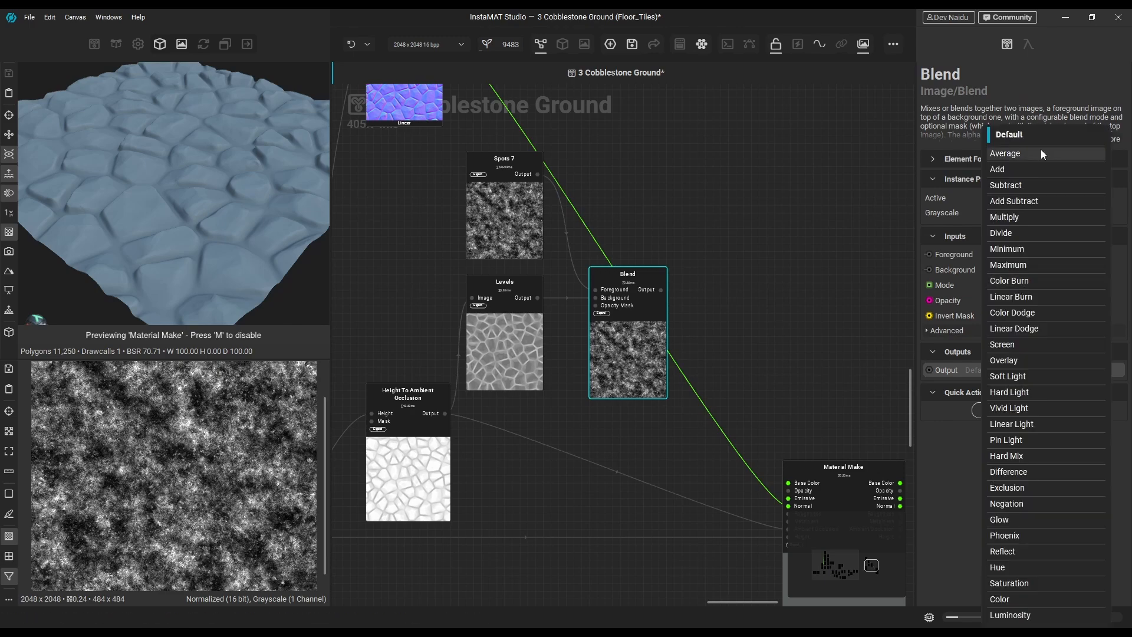
pyautogui.click(1009, 288)
pyautogui.scroll(-4, 1010, 288)
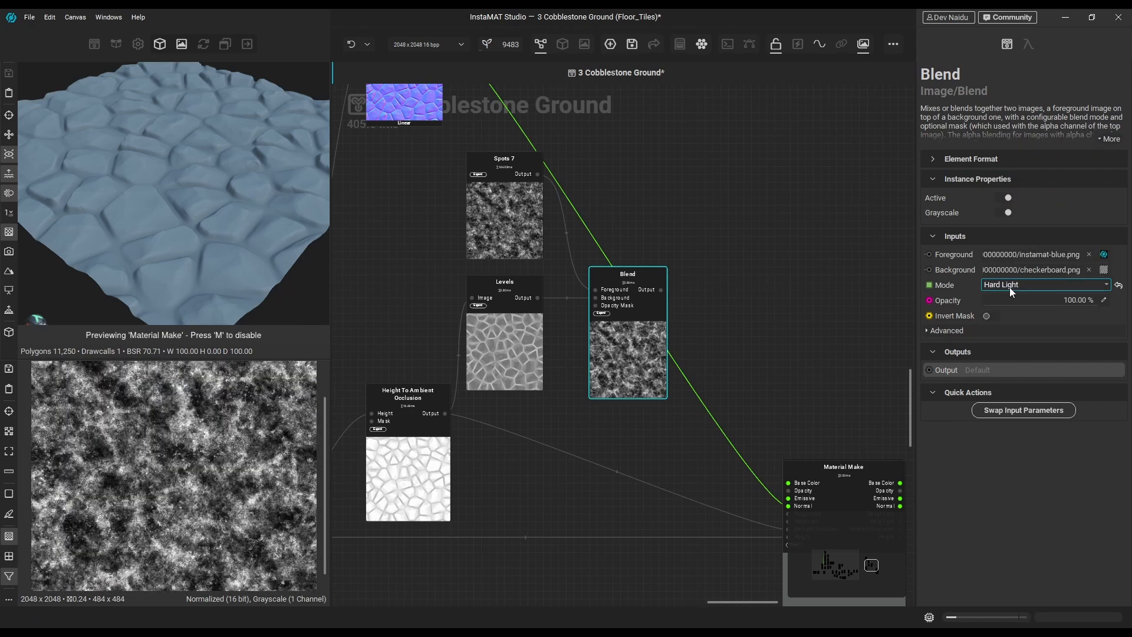
pyautogui.moveTo(1024, 304); pyautogui.dragTo(1053, 303)
pyautogui.click(1104, 300)
pyautogui.write('50')
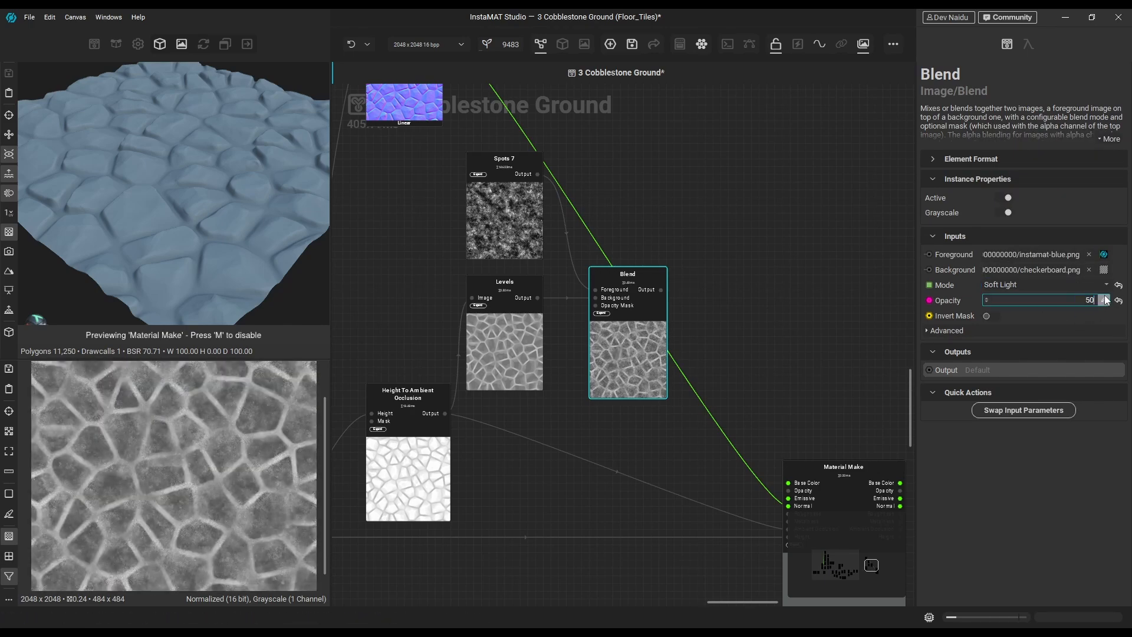
# Add another Levels node after the Spots 7 Blend and tighten the spacing of these nodes
pyautogui.click(703, 291)
pyautogui.hotkey('ctrl', 'v')
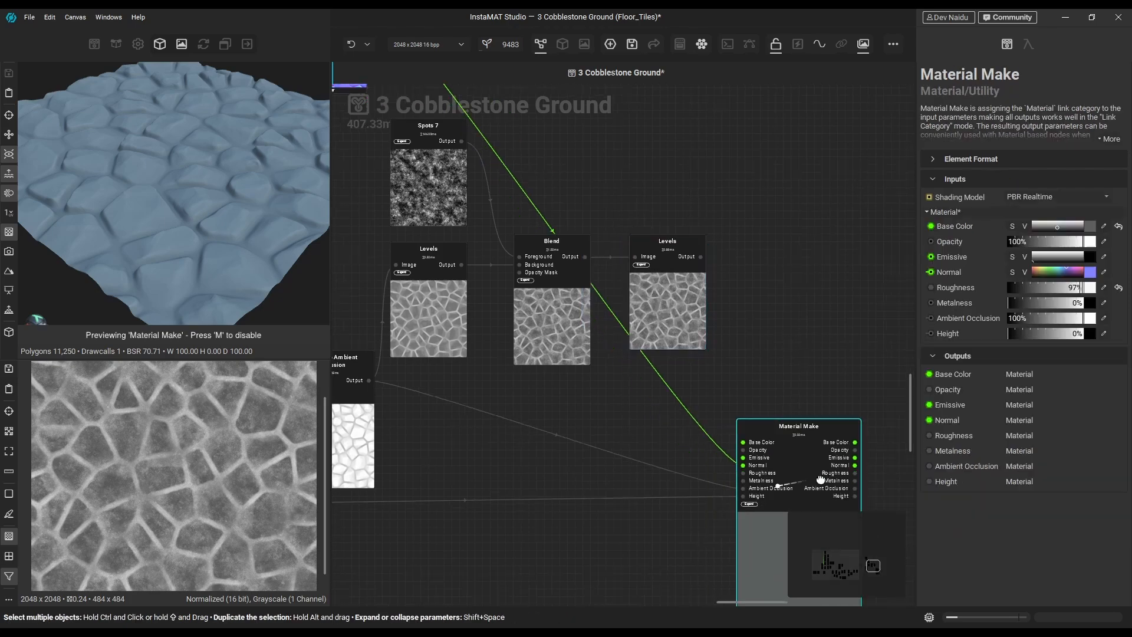
pyautogui.moveTo(487, 235); pyautogui.dragTo(487, 219)
pyautogui.moveTo(778, 498); pyautogui.dragTo(768, 466, button='middle')
pyautogui.scroll(3, 710, 388)
pyautogui.moveTo(708, 387); pyautogui.dragTo(673, 387)
pyautogui.moveTo(597, 387); pyautogui.dragTo(571, 386)
pyautogui.moveTo(670, 389); pyautogui.dragTo(654, 390)
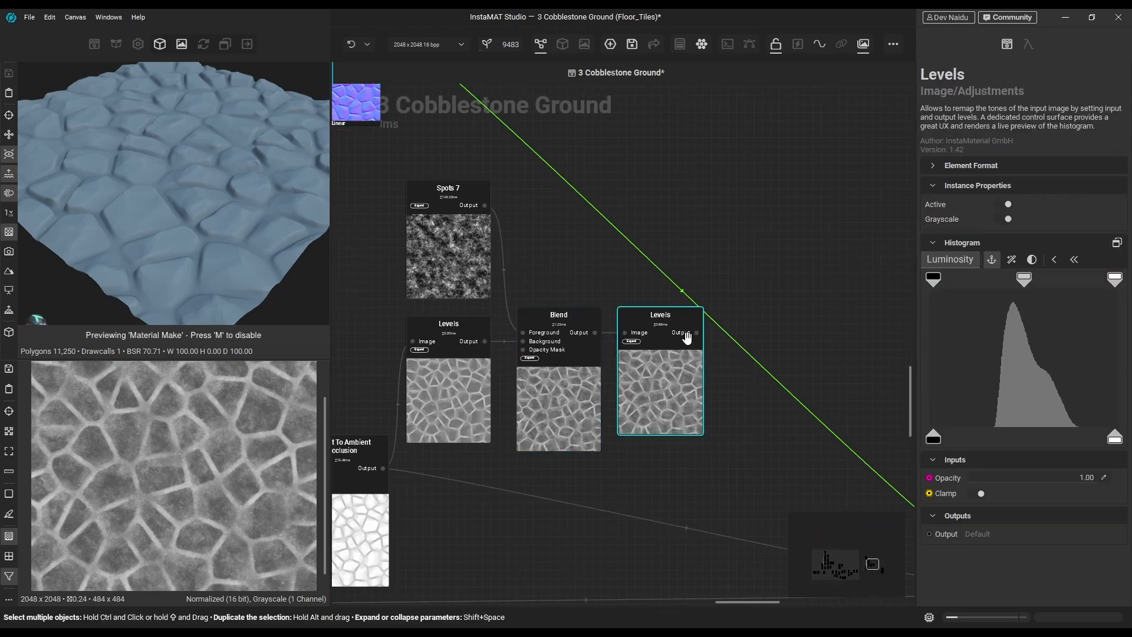
# Connect the last Levels node's output to the Roughness input of Material Make
pyautogui.doubleClick(678, 377)
pyautogui.moveTo(1015, 437); pyautogui.dragTo(927, 437)
pyautogui.moveTo(730, 399); pyautogui.dragTo(471, 320, button='middle')
pyautogui.moveTo(437, 253); pyautogui.dragTo(731, 498)
pyautogui.moveTo(189, 192); pyautogui.dragTo(201, 159)
# Raise the output black point of the Levels node feeding Roughness and slightly narrow its input range
pyautogui.moveTo(409, 336); pyautogui.dragTo(561, 362, button='middle')
pyautogui.click(561, 362)
pyautogui.moveTo(932, 438); pyautogui.dragTo(964, 440)
pyautogui.moveTo(929, 279); pyautogui.dragTo(926, 279)
pyautogui.moveTo(1115, 280); pyautogui.dragTo(1118, 280)
pyautogui.moveTo(936, 281); pyautogui.dragTo(953, 281)
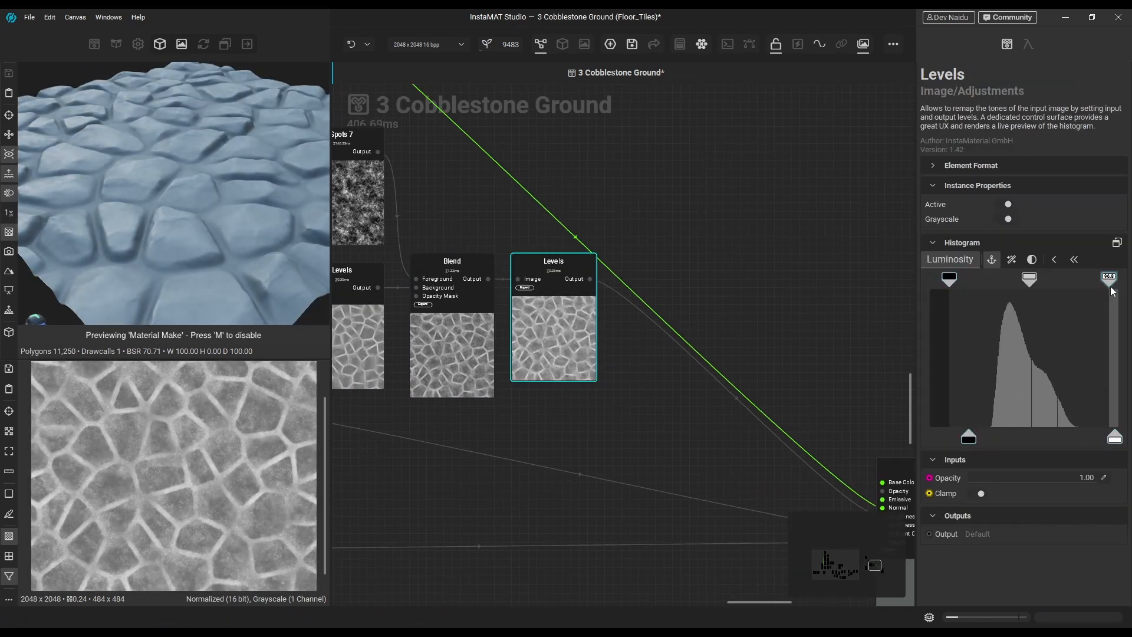
pyautogui.moveTo(1110, 287); pyautogui.dragTo(1106, 287)
# Enclose the Spots 7, Blend and two Levels nodes in a comment frame titled "Roughness"
pyautogui.scroll(-3, 634, 372)
pyautogui.moveTo(637, 384); pyautogui.dragTo(690, 402, button='middle')
pyautogui.moveTo(447, 197); pyautogui.dragTo(623, 345)
pyautogui.press('c')
pyautogui.doubleClick(976, 79)
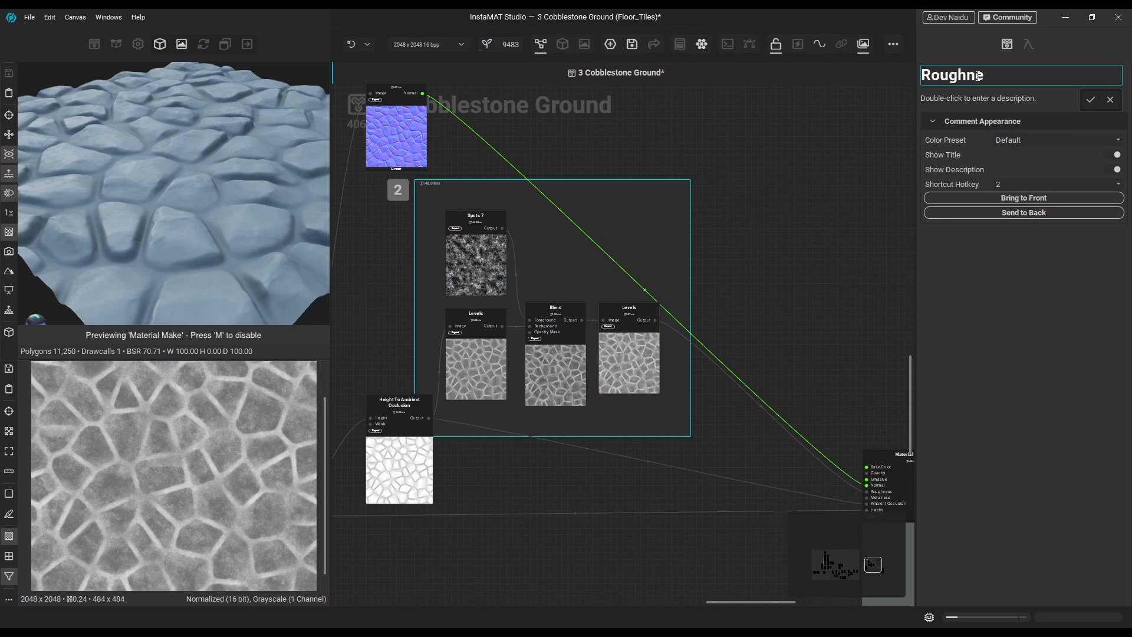
pyautogui.press('Return')
# Add a reroute point to the Height To Normal connection and route it above and around the Roughness frame
pyautogui.click(720, 265)
pyautogui.moveTo(719, 265); pyautogui.dragTo(717, 293, button='middle')
pyautogui.moveTo(646, 271); pyautogui.dragTo(701, 241)
pyautogui.moveTo(759, 436); pyautogui.dragTo(721, 448, button='middle')
pyautogui.doubleClick(723, 446)
pyautogui.moveTo(722, 446); pyautogui.dragTo(786, 137)
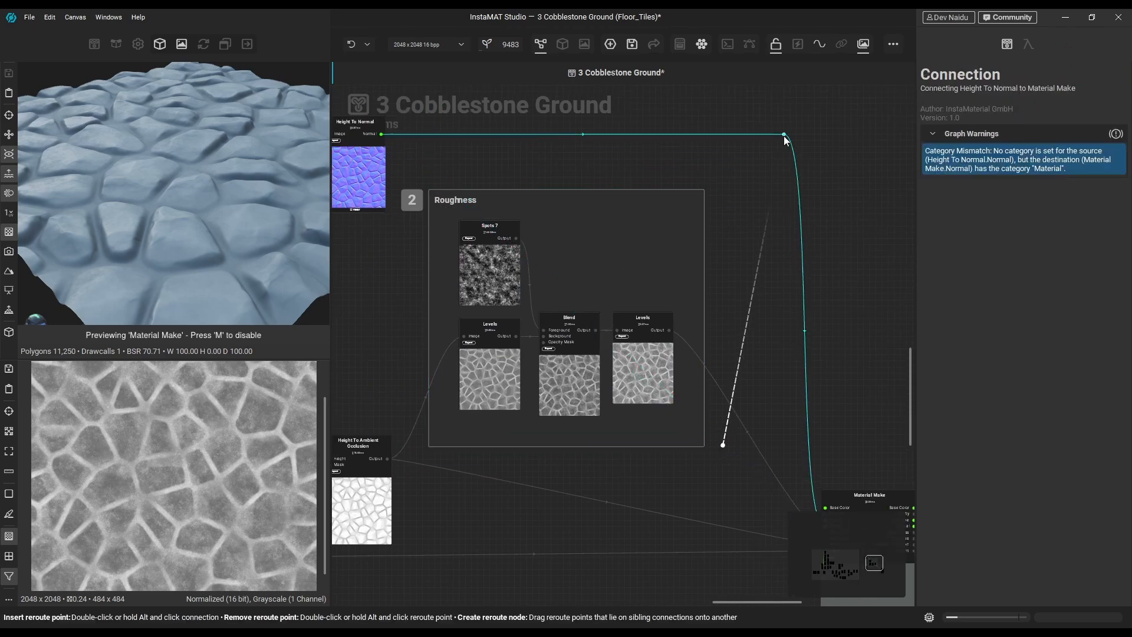
# Tighten the upper and lower edges of the Roughness frame and move the frame slightly down
pyautogui.moveTo(875, 335); pyautogui.dragTo(898, 314, button='middle')
pyautogui.moveTo(631, 152); pyautogui.dragTo(632, 164)
pyautogui.moveTo(627, 409); pyautogui.dragTo(626, 385)
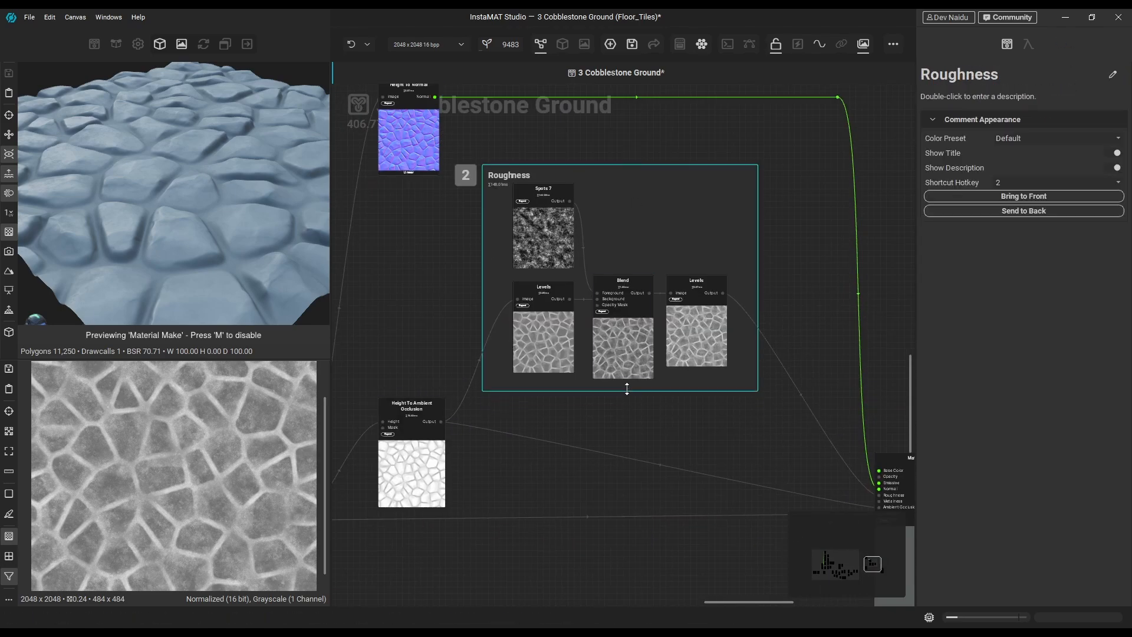
pyautogui.moveTo(636, 171); pyautogui.dragTo(635, 204)
# Add a reroute point to the height connection near Material Make and move the Material Make node up
pyautogui.moveTo(825, 330); pyautogui.dragTo(736, 266, button='middle')
pyautogui.doubleClick(695, 452)
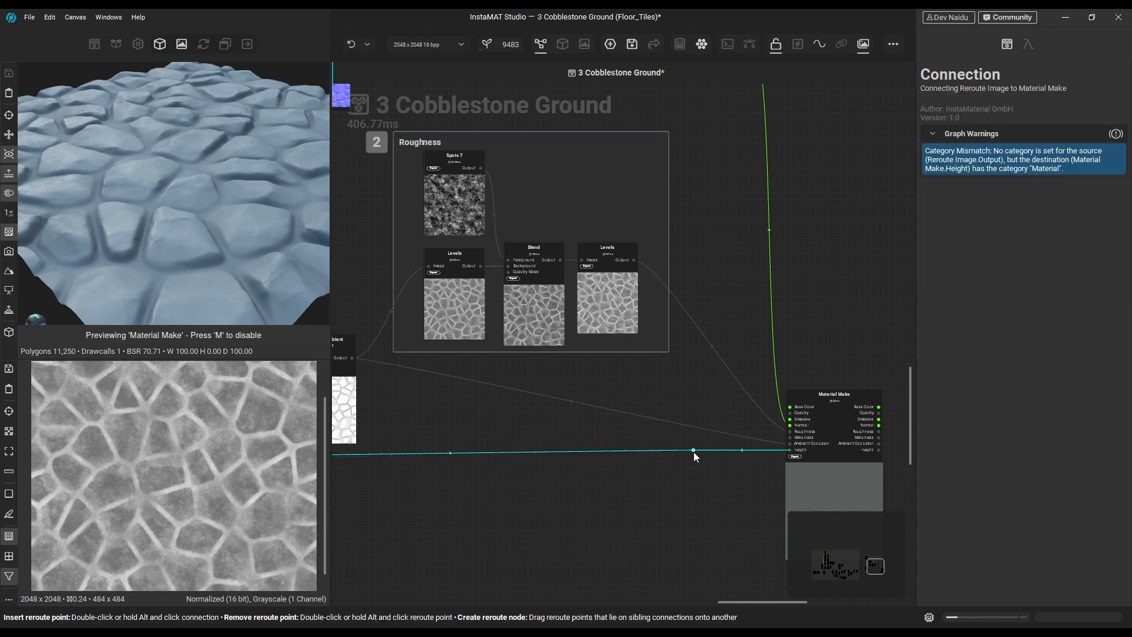
pyautogui.moveTo(865, 482); pyautogui.dragTo(864, 397)
pyautogui.click(617, 395)
# Add a Height To Curvature node fed by the height reroute node
pyautogui.scroll(-4, 617, 395)
pyautogui.moveTo(570, 331); pyautogui.dragTo(638, 349, button='middle')
pyautogui.click(468, 320)
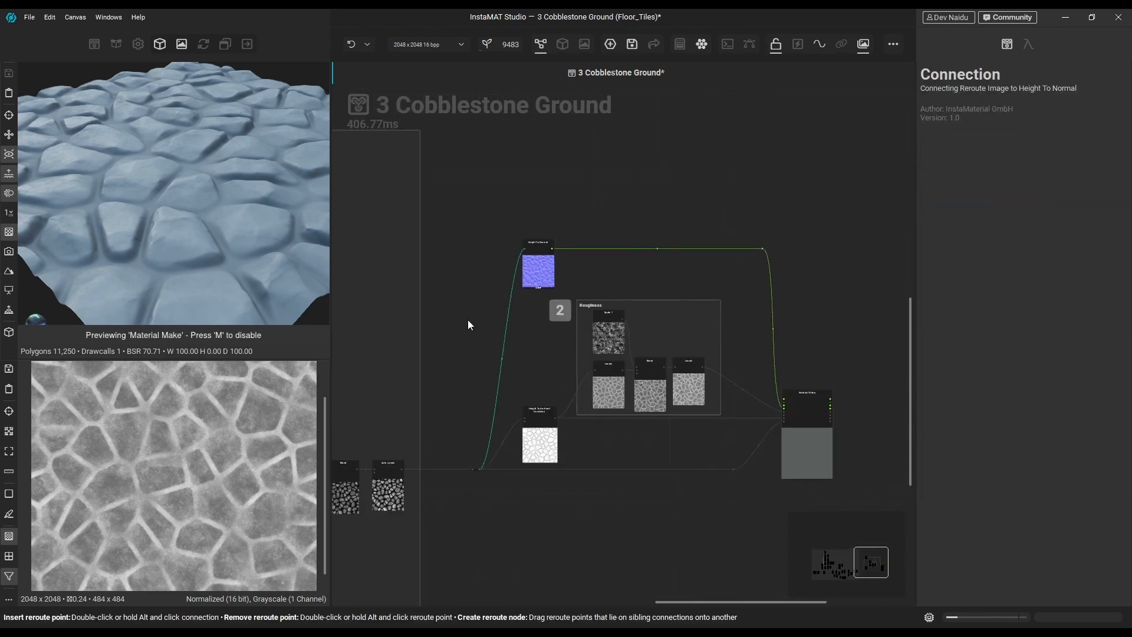
pyautogui.scroll(4, 476, 471)
pyautogui.press('space')
pyautogui.write('height to cur')
pyautogui.press('Return')
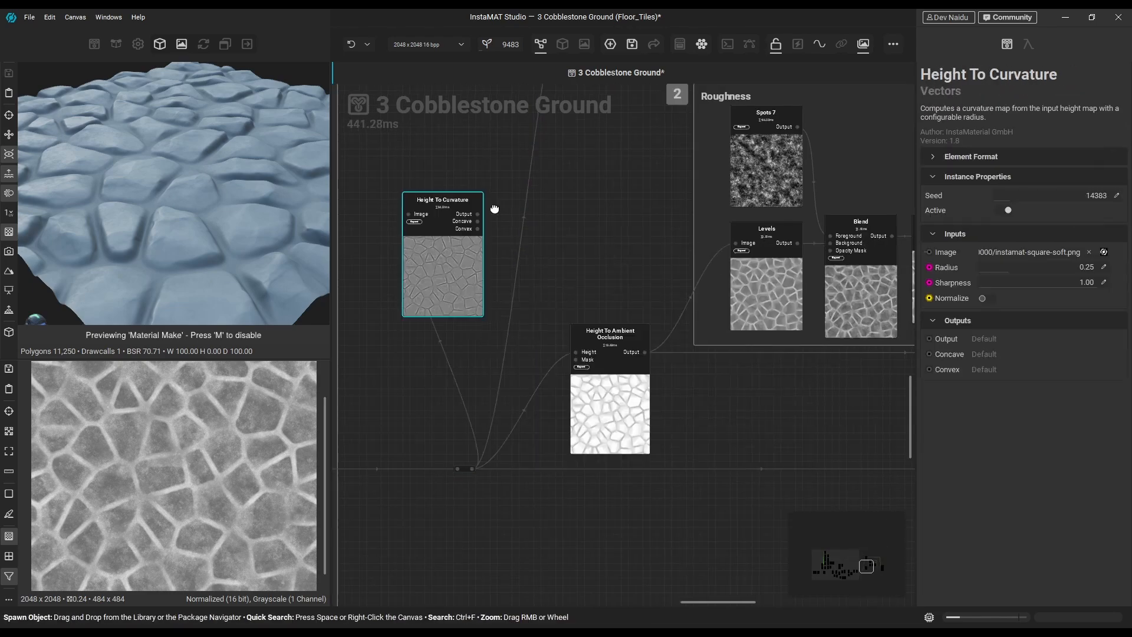
# Move the Height To Curvature node above the Height To Normal node
pyautogui.moveTo(493, 210); pyautogui.dragTo(537, 329, button='middle')
pyautogui.moveTo(460, 374); pyautogui.dragTo(501, 220)
pyautogui.moveTo(500, 220); pyautogui.dragTo(470, 468, button='middle')
pyautogui.moveTo(497, 489); pyautogui.dragTo(598, 243)
pyautogui.moveTo(599, 243); pyautogui.dragTo(531, 283, button='middle')
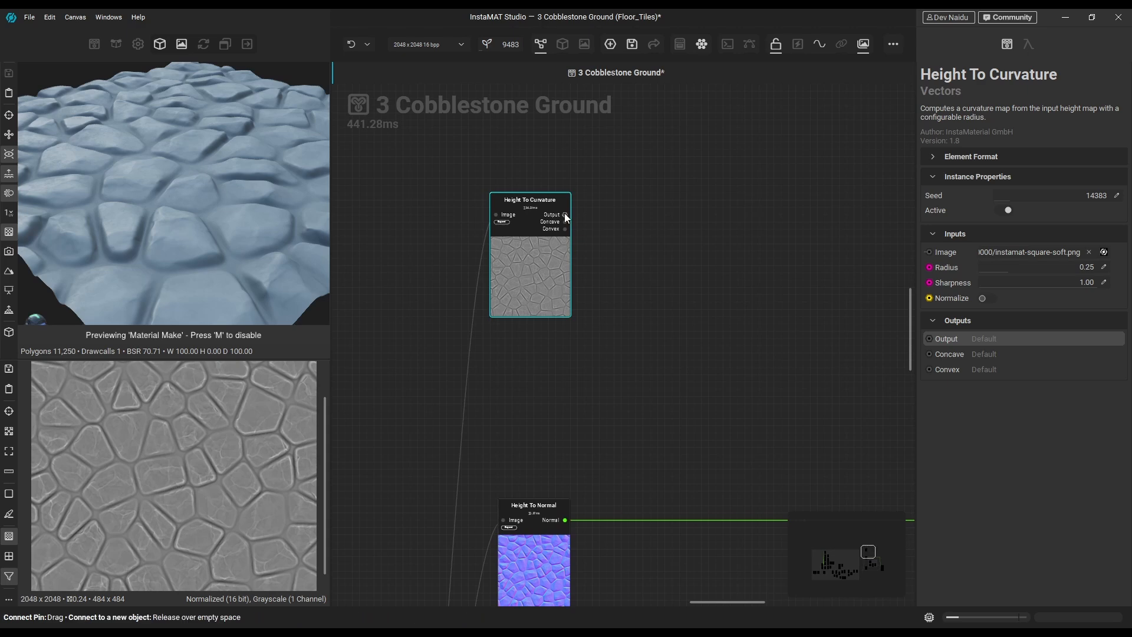
# Add a Gradient Map to the main output of Height To Curvature and link it to Material Make's Base Color
pyautogui.write('gradient')
pyautogui.moveTo(565, 215); pyautogui.dragTo(761, 519)
pyautogui.press('Return')
# Add a reroute point to the Base Color connection, route it around the other nodes and move Material Make slightly farther out
pyautogui.scroll(-3, 678, 232)
pyautogui.moveTo(761, 295); pyautogui.dragTo(797, 414, button='middle')
pyautogui.doubleClick(553, 391)
pyautogui.moveTo(553, 391); pyautogui.dragTo(732, 204)
pyautogui.moveTo(853, 322); pyautogui.dragTo(801, 154, button='middle')
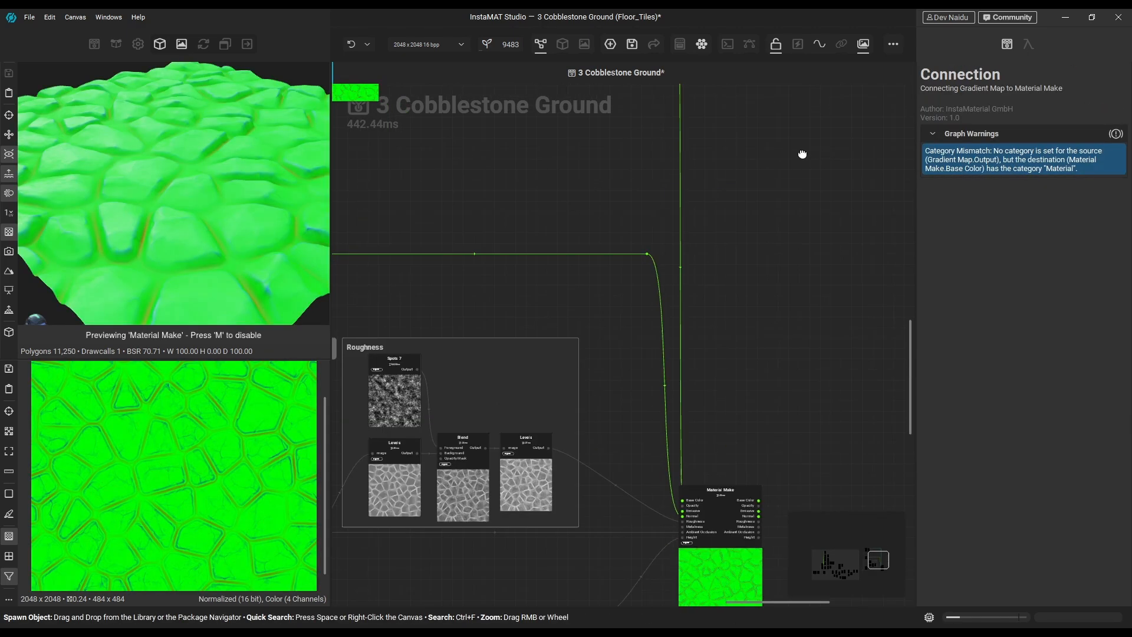
pyautogui.scroll(-1, 814, 324)
pyautogui.moveTo(737, 531); pyautogui.dragTo(765, 534)
# Remove the middle green stop from the Gradient Map's gradient
pyautogui.moveTo(466, 123); pyautogui.dragTo(596, 370, button='middle')
pyautogui.scroll(2, 596, 370)
pyautogui.scroll(3, 530, 354)
pyautogui.click(549, 351)
pyautogui.click(1024, 332)
pyautogui.click(951, 304)
pyautogui.moveTo(767, 342); pyautogui.dragTo(798, 360, button='middle')
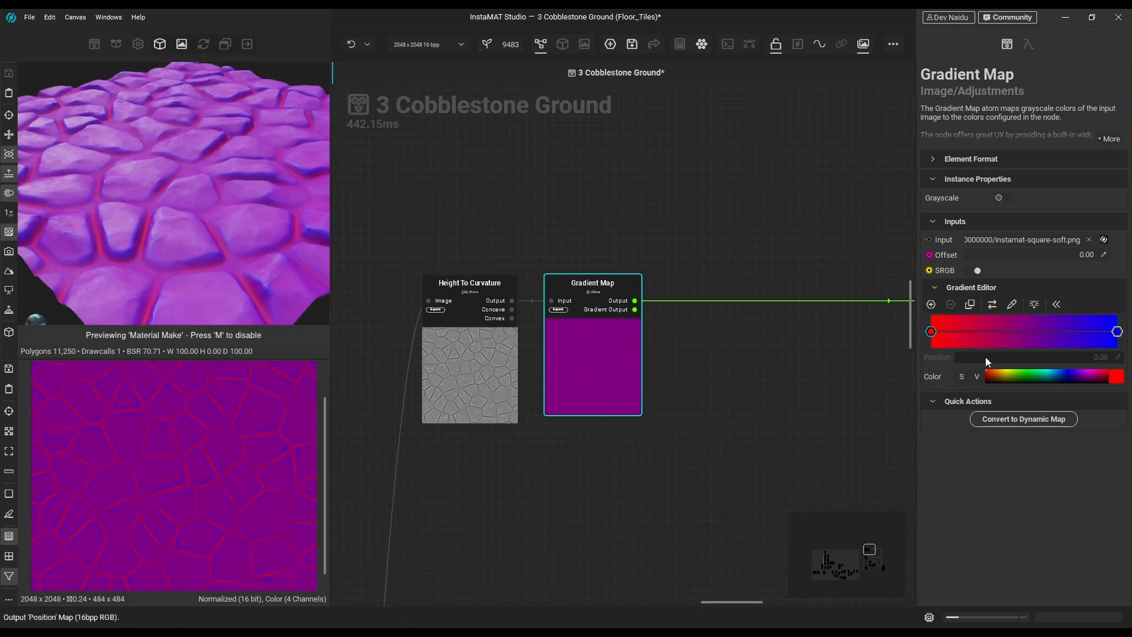
# Set the color of the gradient's end stop to white
pyautogui.click(1118, 331)
pyautogui.click(1116, 376)
pyautogui.moveTo(1062, 533); pyautogui.dragTo(925, 533)
pyautogui.click(993, 613)
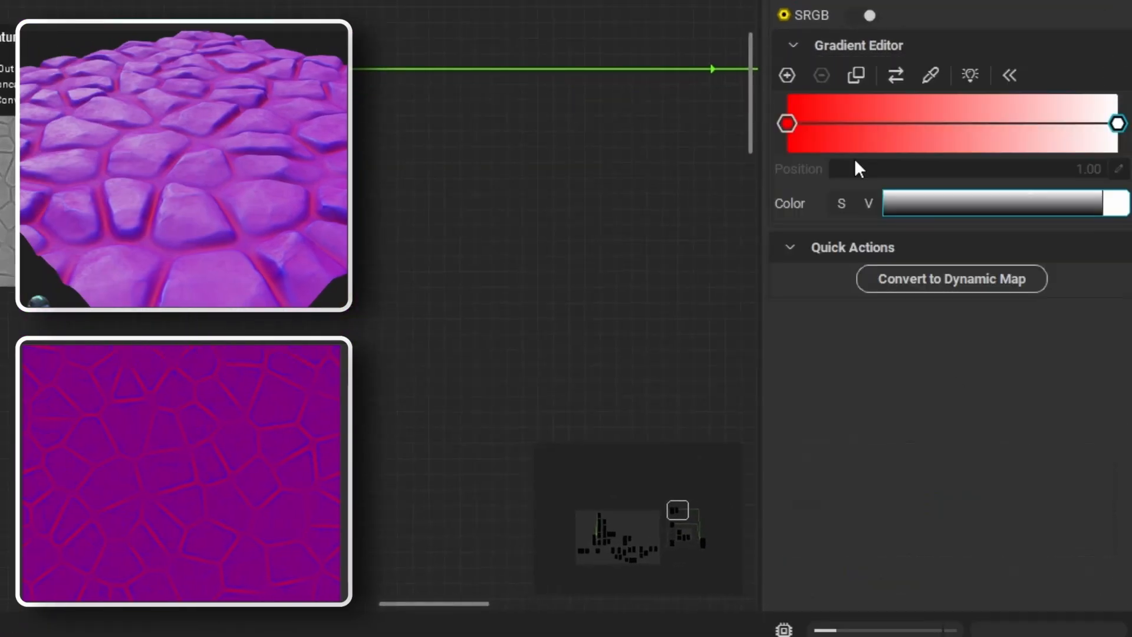
# Recolor the gradient's start stop from red to a near-black purple with a saturation of about 0.50
pyautogui.click(932, 331)
pyautogui.click(1117, 377)
pyautogui.moveTo(844, 515); pyautogui.dragTo(774, 515)
pyautogui.click(908, 623)
pyautogui.doubleClick(788, 123)
pyautogui.click(1034, 367)
pyautogui.moveTo(793, 477); pyautogui.dragTo(881, 475)
pyautogui.click(1038, 361)
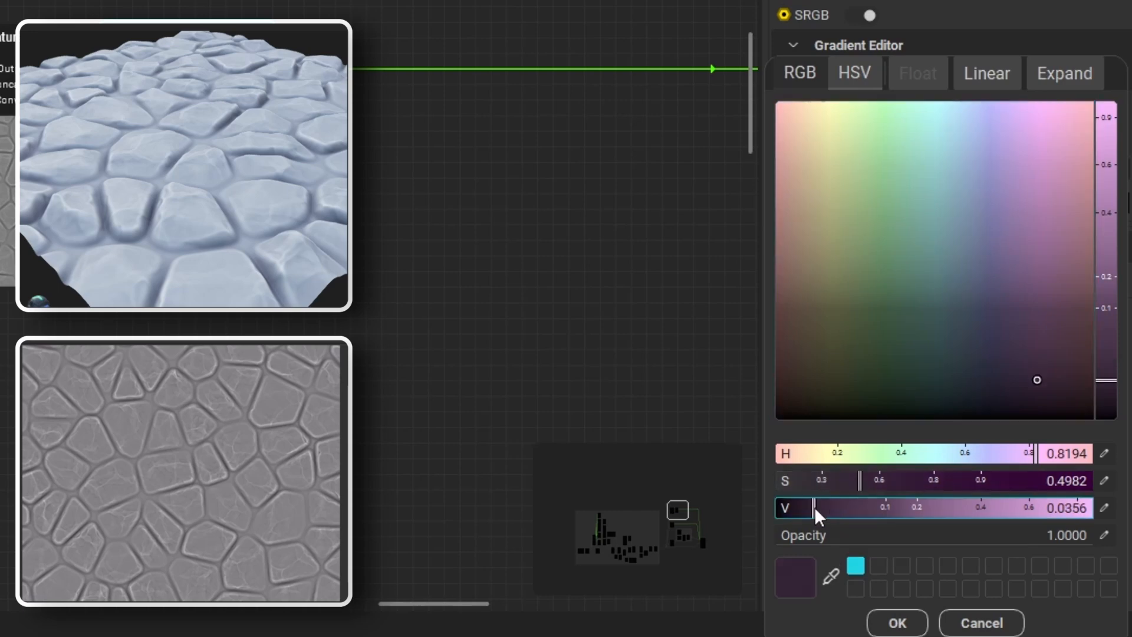
pyautogui.click(897, 623)
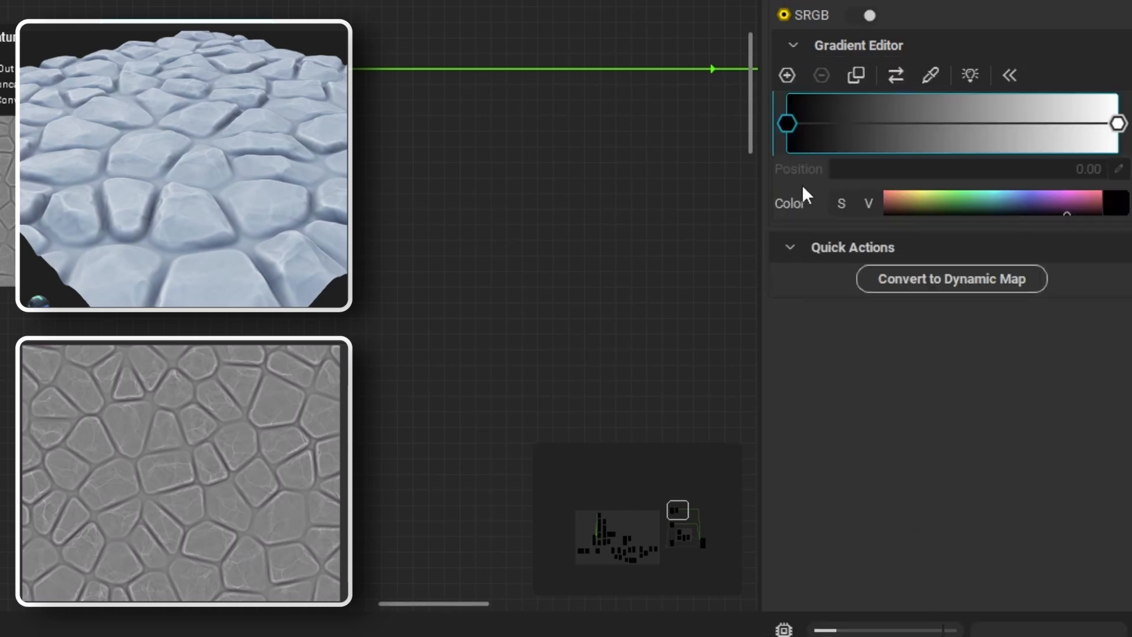
# Add a gradient stop at about a quarter of the range and recolor the end stop to pale mint (H 0.4359, S 0.1180, V 0.9474)
pyautogui.click(876, 123)
pyautogui.doubleClick(1119, 124)
pyautogui.click(884, 118)
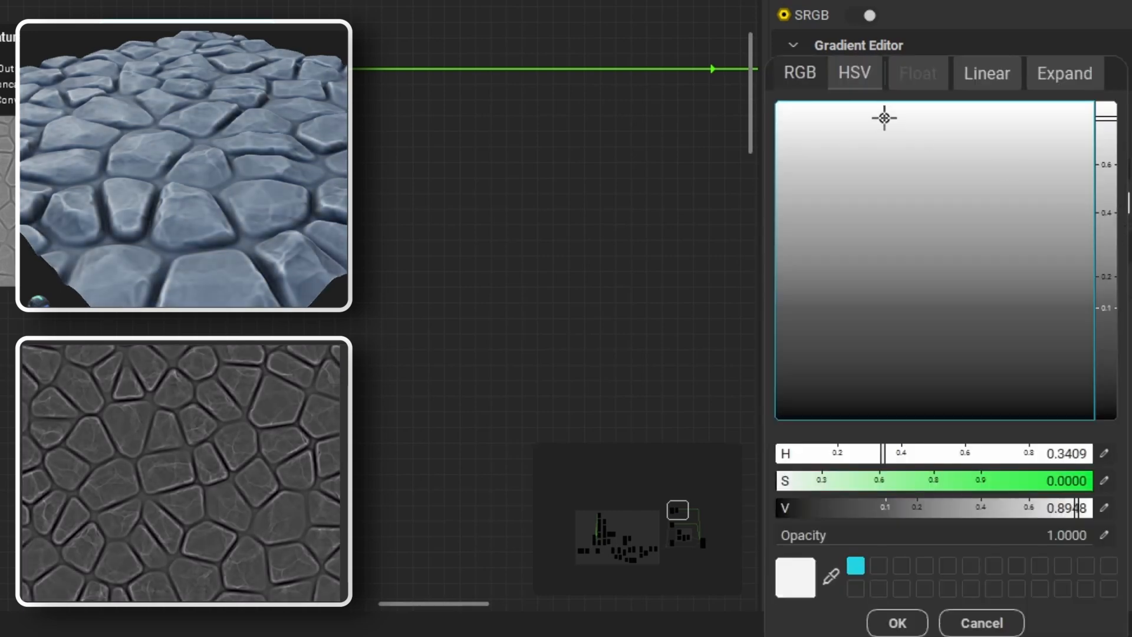
pyautogui.moveTo(928, 110); pyautogui.dragTo(929, 141, button='right')
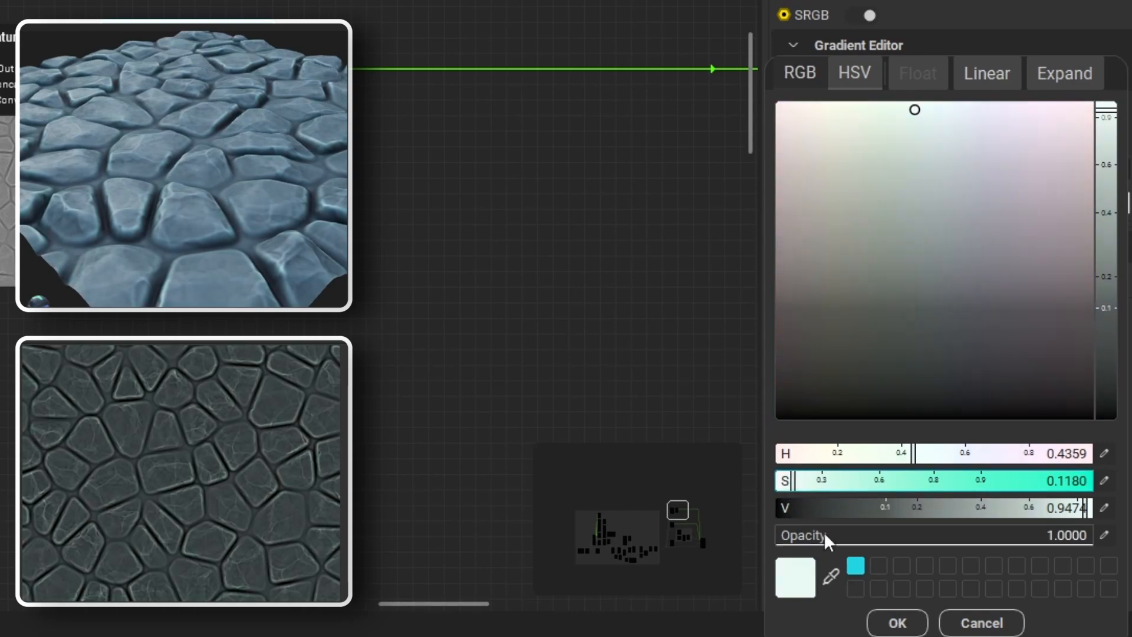
pyautogui.click(897, 622)
# Duplicate the end stop to about three quarters of the gradient, and recolor the inner stop to a medium slate blue
pyautogui.keyDown('alt'); pyautogui.moveTo(1118, 124); pyautogui.dragTo(1040, 125); pyautogui.keyUp('alt')
pyautogui.doubleClick(1119, 124)
pyautogui.click(946, 140)
pyautogui.moveTo(794, 479); pyautogui.dragTo(840, 475)
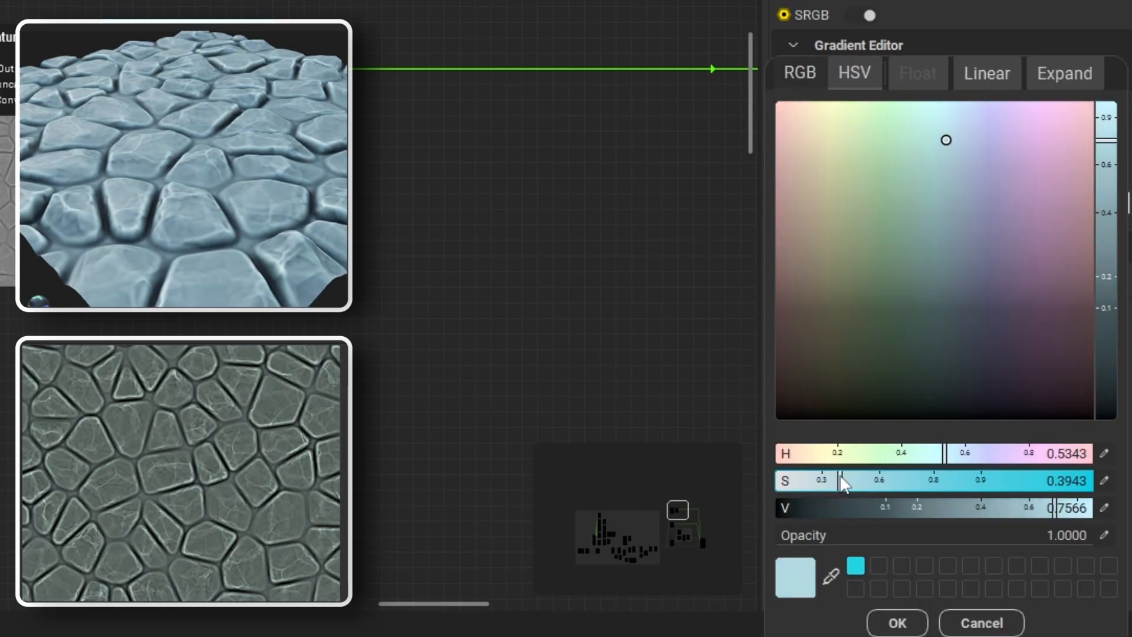
pyautogui.moveTo(967, 141); pyautogui.dragTo(967, 211)
pyautogui.moveTo(841, 479); pyautogui.dragTo(845, 480)
pyautogui.click(896, 623)
# Recolor the second gradient stop to a dark muted purple with saturation 0.4052 and value 0.0996
pyautogui.doubleClick(885, 121)
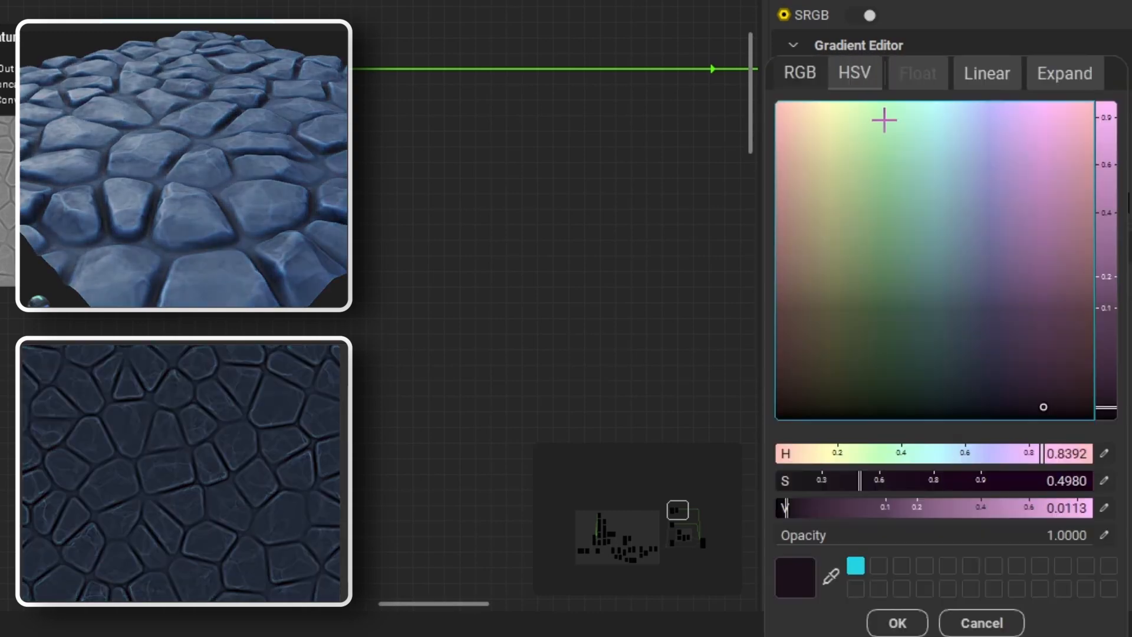
pyautogui.click(1024, 248)
pyautogui.moveTo(1031, 264); pyautogui.dragTo(1006, 309)
pyautogui.click(843, 479)
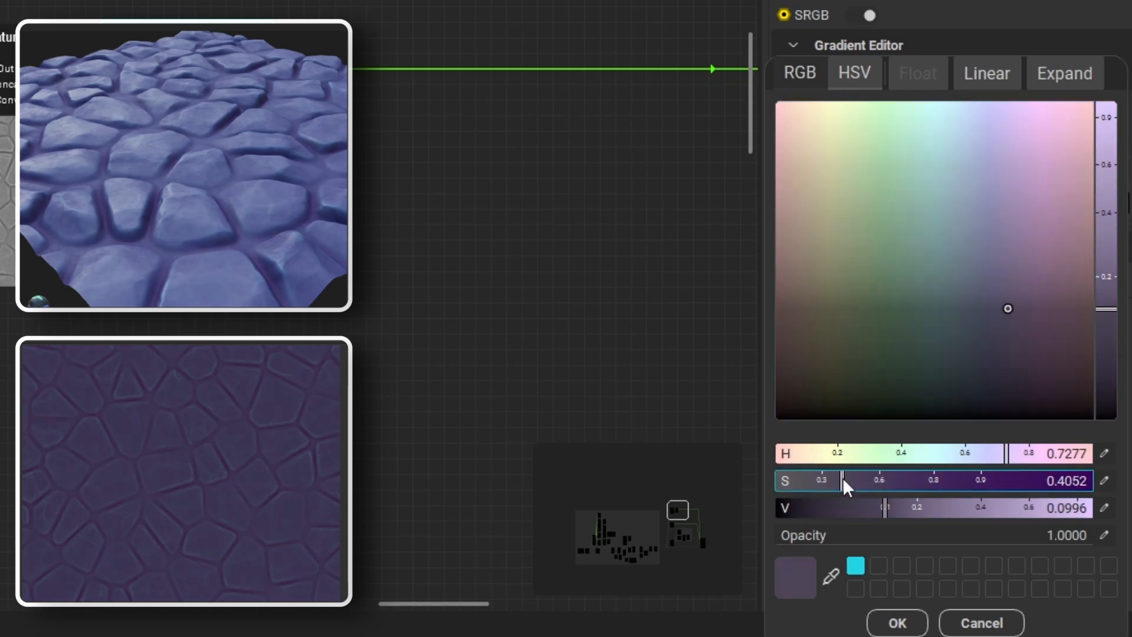
pyautogui.click(912, 621)
# Move the second gradient stop to position 0.17 and the slate-blue third stop to position 0.60
pyautogui.moveTo(875, 124); pyautogui.dragTo(844, 123)
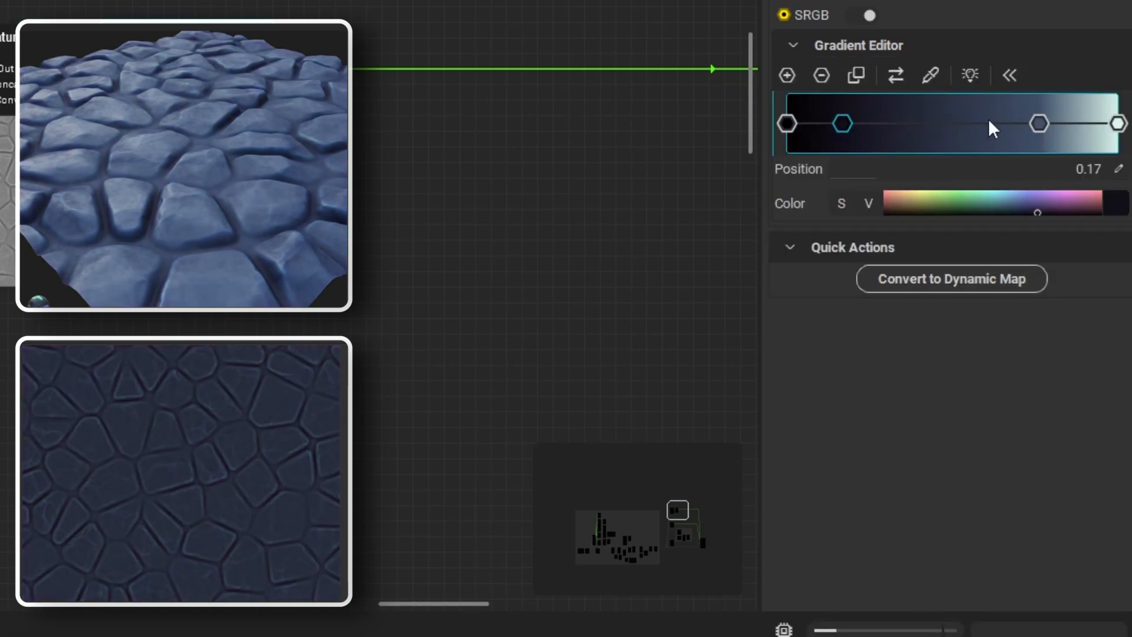
pyautogui.moveTo(1039, 123); pyautogui.dragTo(985, 124)
pyautogui.doubleClick(839, 126)
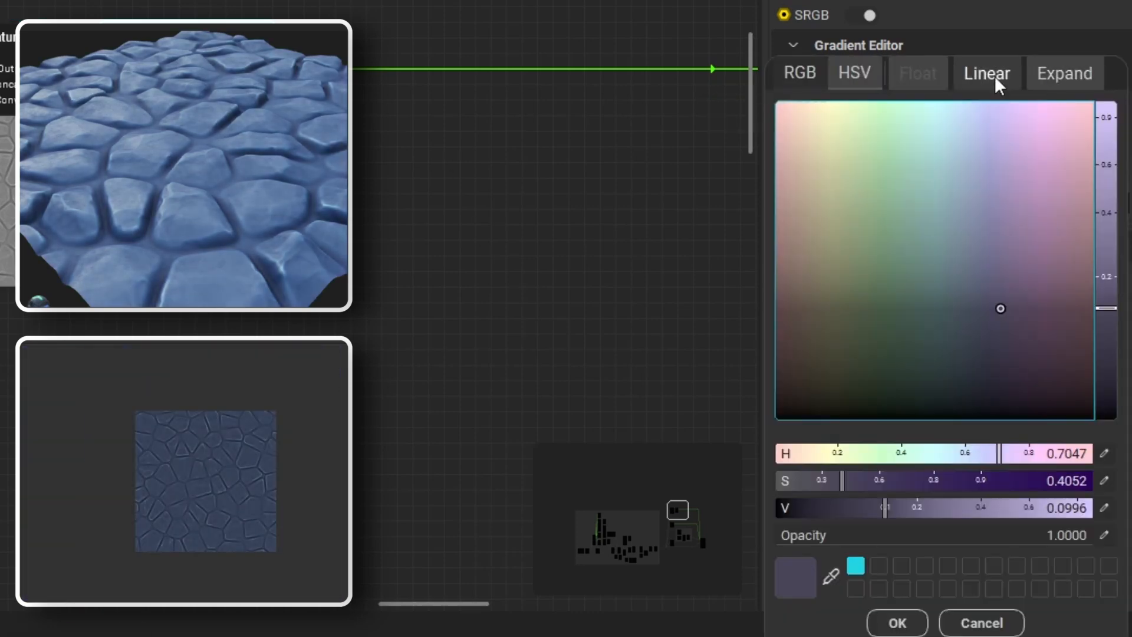
pyautogui.click(980, 624)
# Recolor the gradient's start stop to a muted purple with H 0.8066, S 0.4052 and V 0.1270
pyautogui.doubleClick(788, 126)
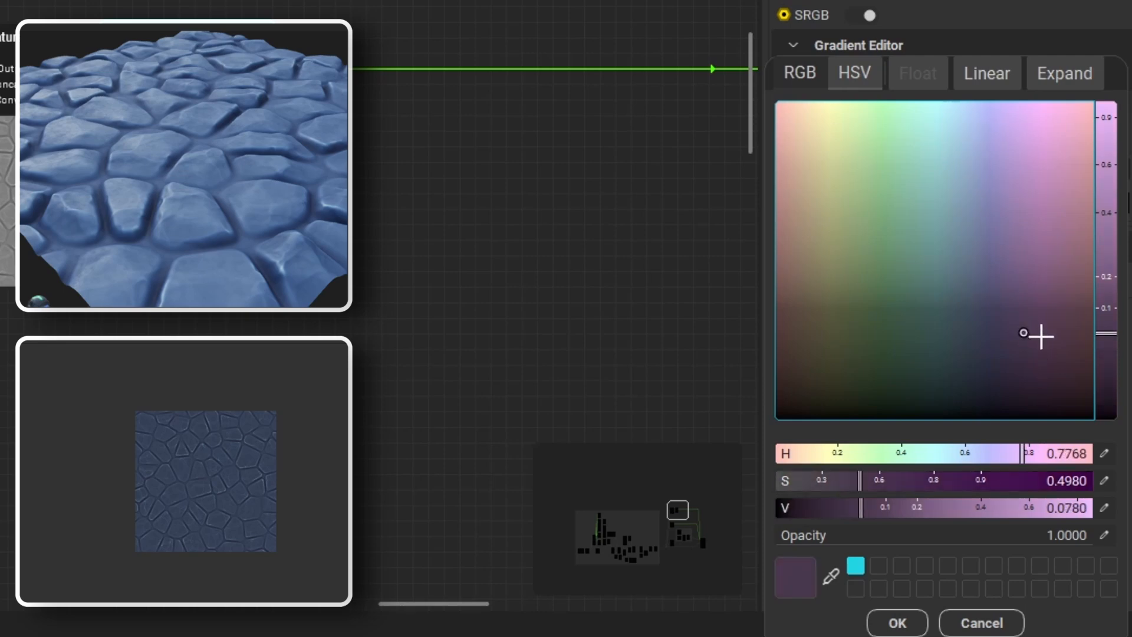
pyautogui.moveTo(850, 480); pyautogui.dragTo(843, 479)
pyautogui.click(1032, 456)
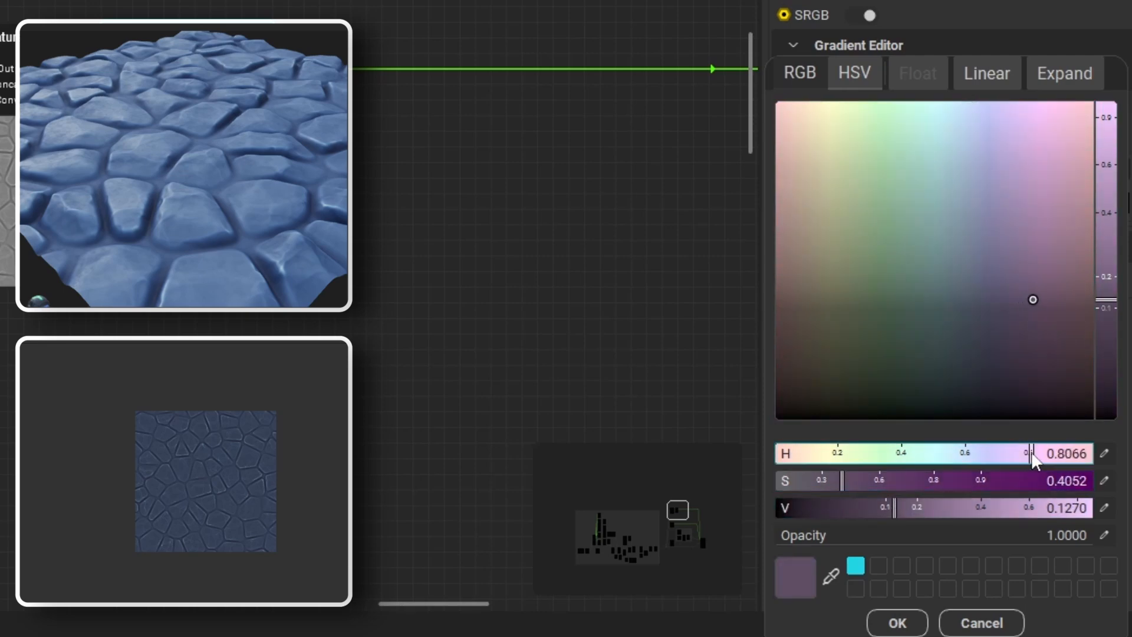
pyautogui.click(918, 621)
# Lighten the second gradient stop's purple to H 0.7377, S 0.3505 and V 0.3795
pyautogui.doubleClick(843, 121)
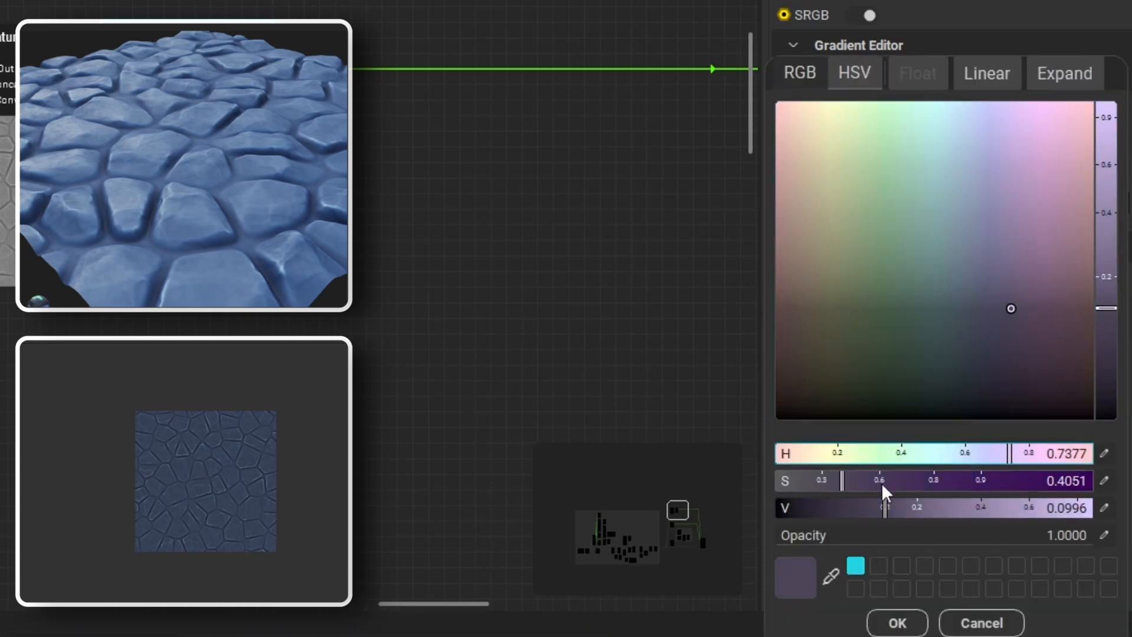
pyautogui.moveTo(836, 478); pyautogui.dragTo(833, 478)
pyautogui.moveTo(887, 507); pyautogui.dragTo(975, 507)
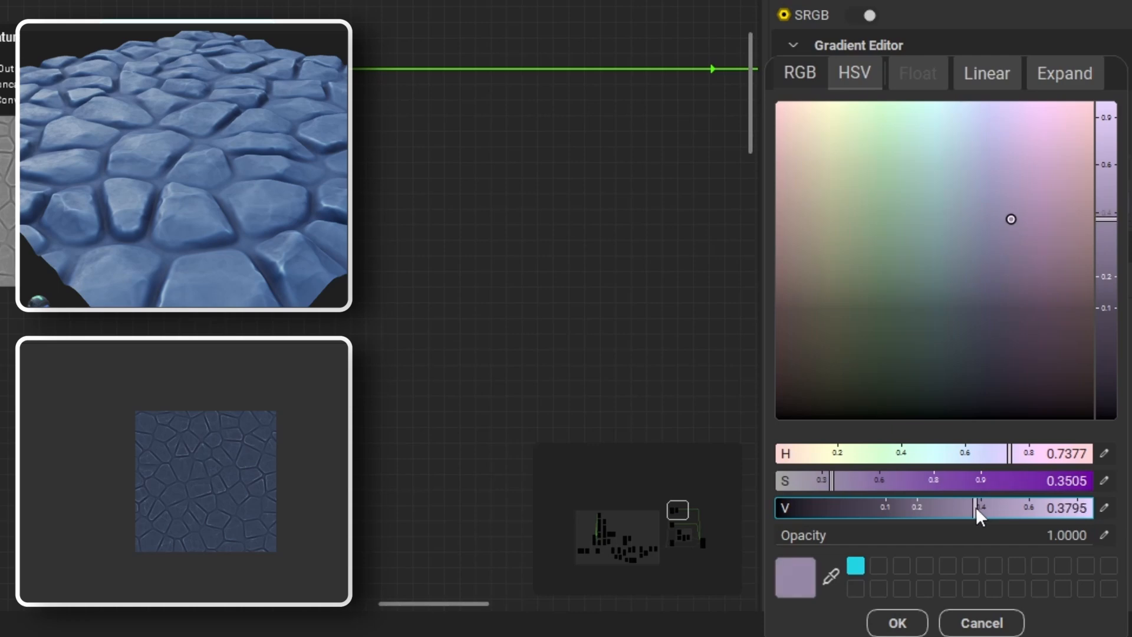
pyautogui.click(985, 123)
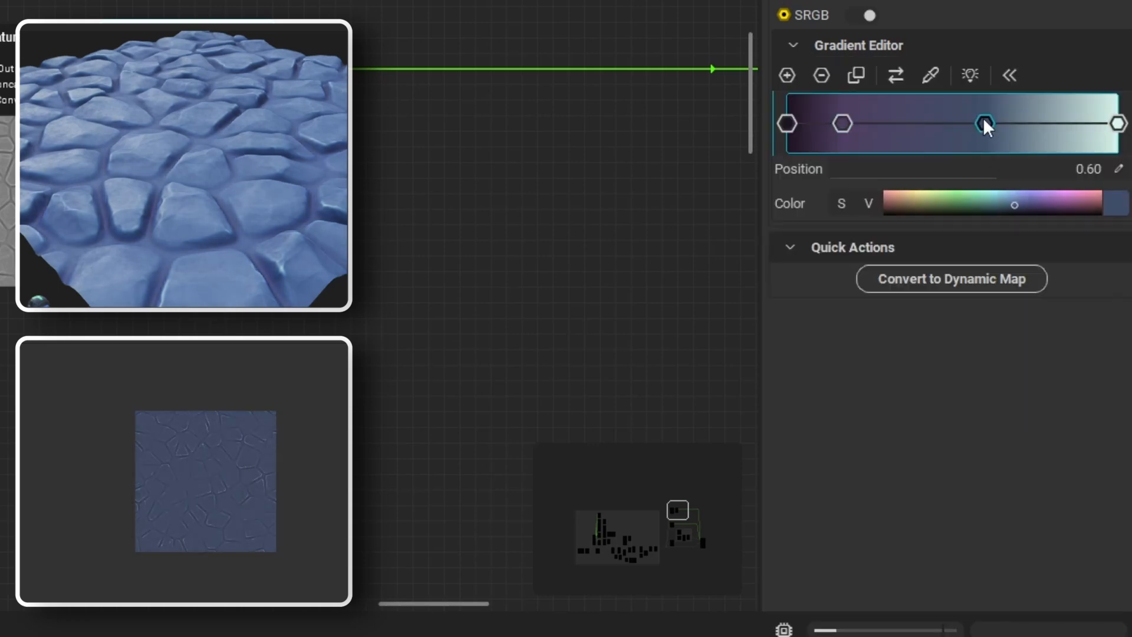
# Make the third gradient stop a lighter grayish blue (H 0.6131, S 0.2098) and shift the end stop's hue to 0.5410
pyautogui.doubleClick(985, 124)
pyautogui.moveTo(815, 480); pyautogui.dragTo(809, 479)
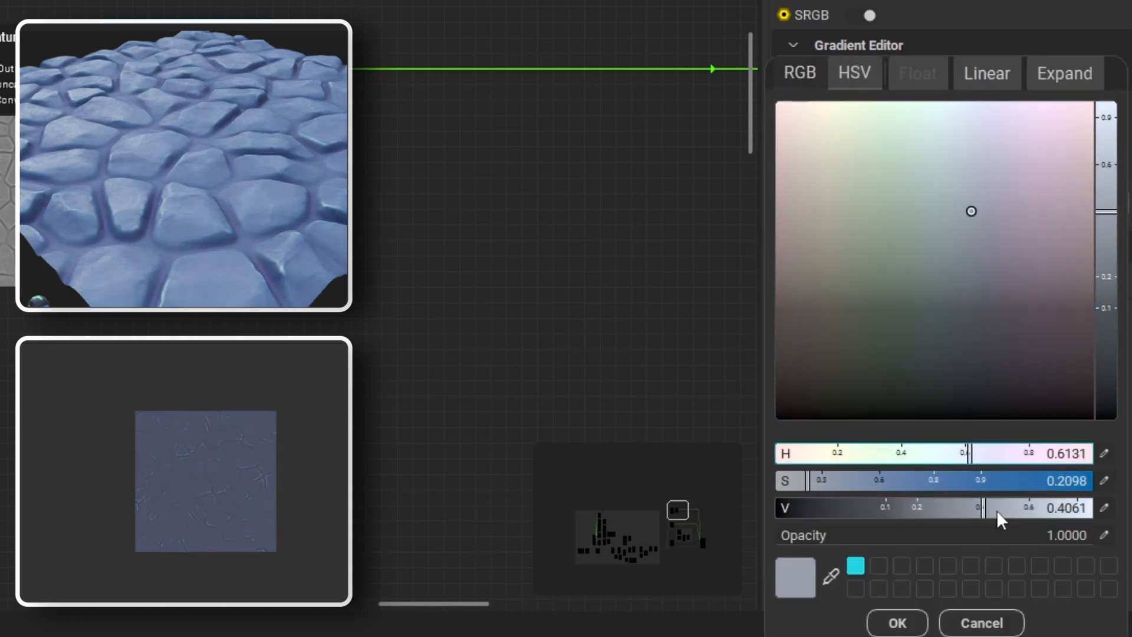
pyautogui.moveTo(999, 509); pyautogui.dragTo(1027, 510)
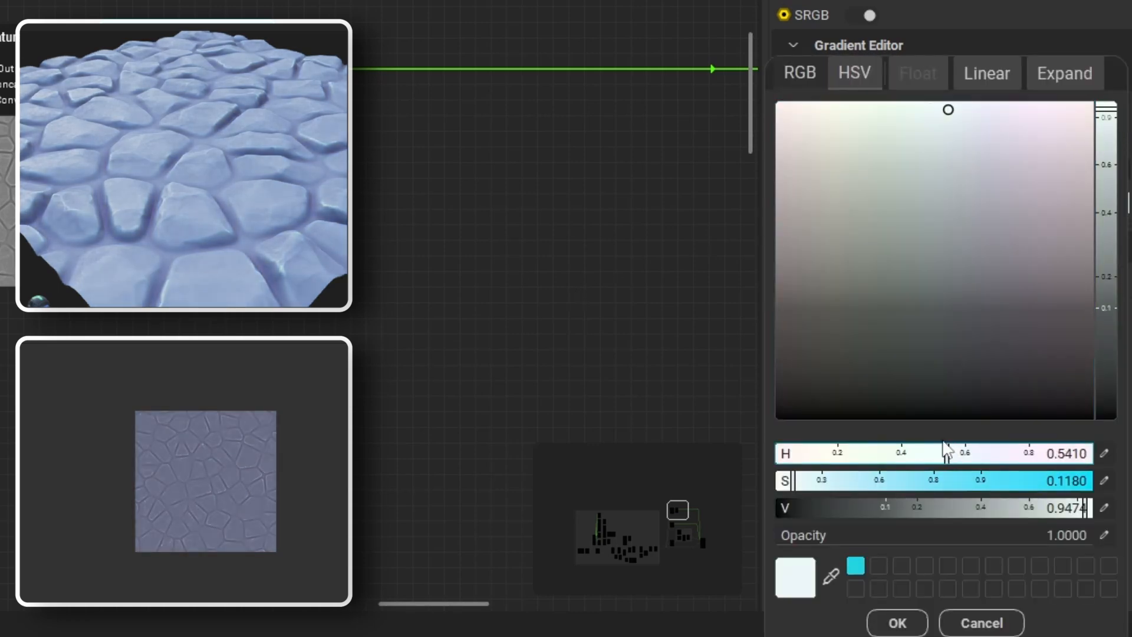
pyautogui.click(897, 623)
# Add a Levels node fed by the Convex output of Height To Curvature and place it below the Gradient Map
pyautogui.scroll(-3, 154, 182)
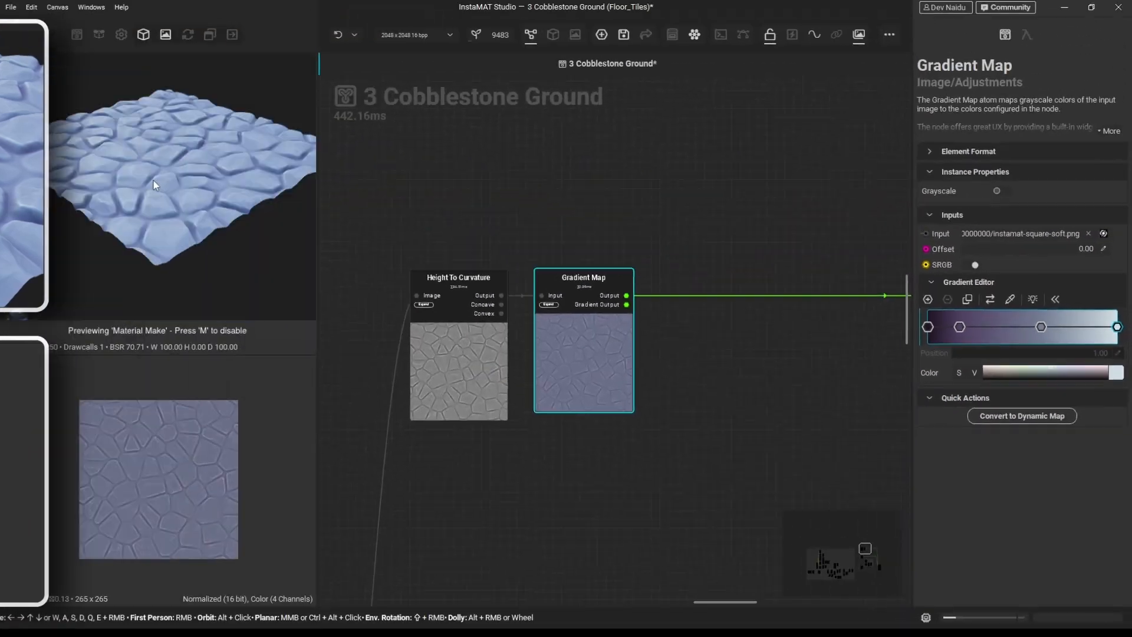
pyautogui.keyDown('alt'); pyautogui.moveTo(154, 181); pyautogui.dragTo(196, 203); pyautogui.keyUp('alt')
pyautogui.scroll(2, 197, 203)
pyautogui.moveTo(512, 318); pyautogui.dragTo(540, 440)
pyautogui.write('le')
pyautogui.press('Return')
pyautogui.scroll(4, 593, 471)
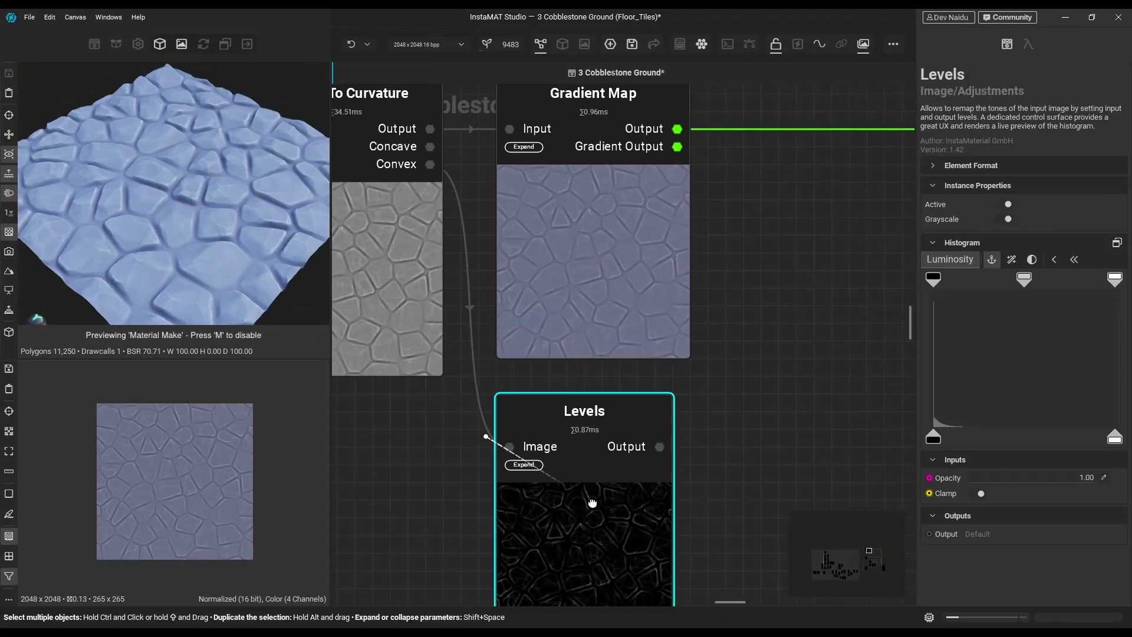
pyautogui.moveTo(594, 502); pyautogui.dragTo(593, 482)
pyautogui.moveTo(1115, 278); pyautogui.dragTo(923, 285)
pyautogui.scroll(-5, 626, 397)
pyautogui.hotkey('ctrl', 'z')
pyautogui.hotkey('ctrl', 'z')
pyautogui.hotkey('ctrl', 'z')
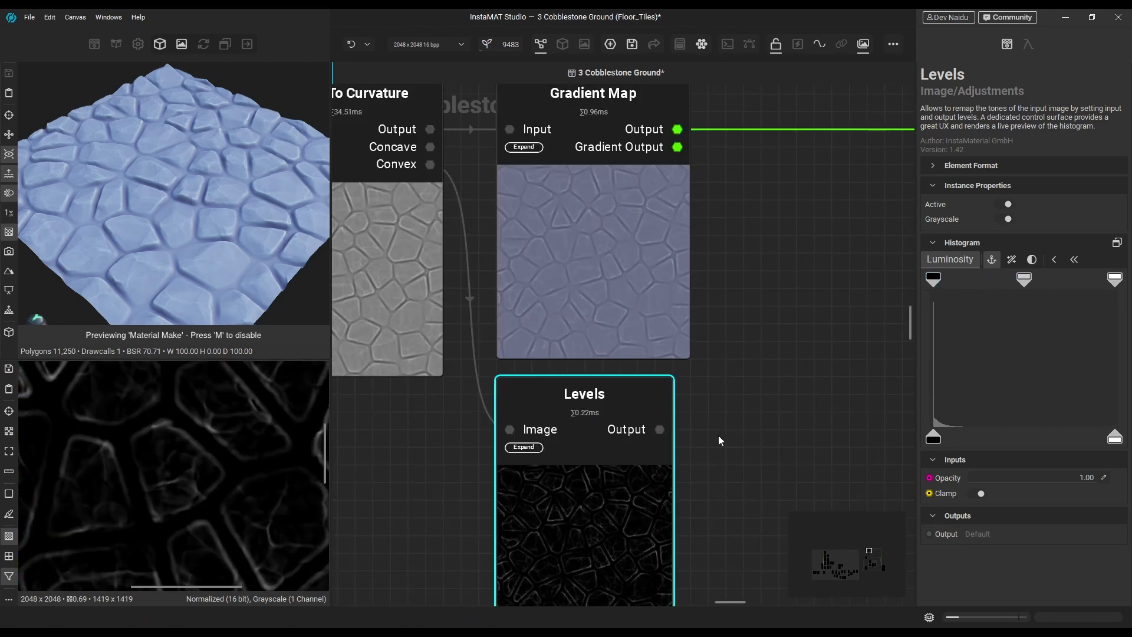
# Lower the Levels' input white point to about a third of the range and use it as opacity mask for a Blend inserted after the Gradient Map
pyautogui.moveTo(1114, 278); pyautogui.dragTo(988, 283)
pyautogui.scroll(-3, 705, 414)
pyautogui.moveTo(705, 414); pyautogui.dragTo(611, 490, button='middle')
pyautogui.click(656, 286)
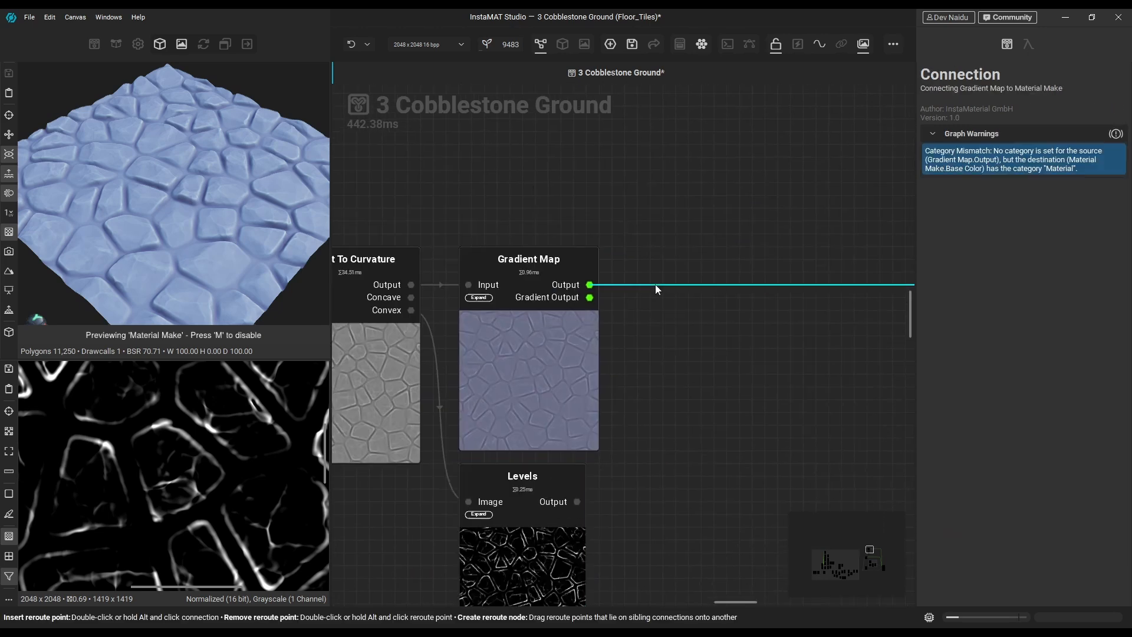
pyautogui.press('space')
pyautogui.write('blend')
pyautogui.press('Return')
pyautogui.moveTo(685, 372); pyautogui.dragTo(774, 424)
pyautogui.moveTo(578, 502); pyautogui.dragTo(686, 297)
# Add a Solid Color node above the Gradient Map and feed its output into the Blend's Foreground
pyautogui.moveTo(667, 515); pyautogui.dragTo(660, 543, button='middle')
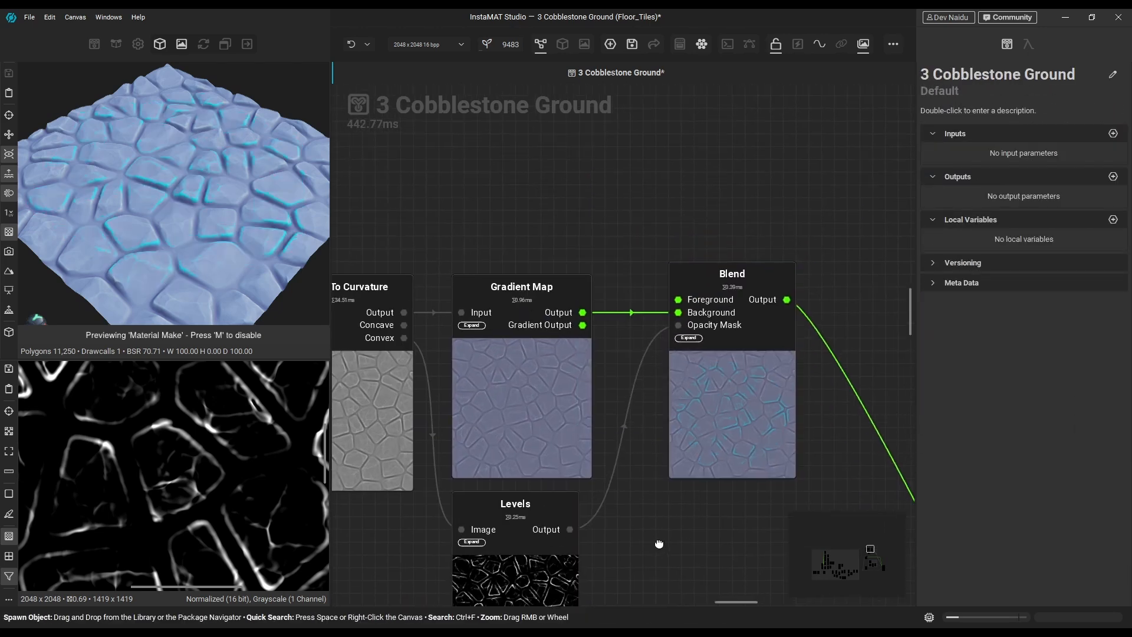
pyautogui.moveTo(610, 218); pyautogui.dragTo(611, 236, button='middle')
pyautogui.press('space')
pyautogui.write('solid')
pyautogui.press('Return')
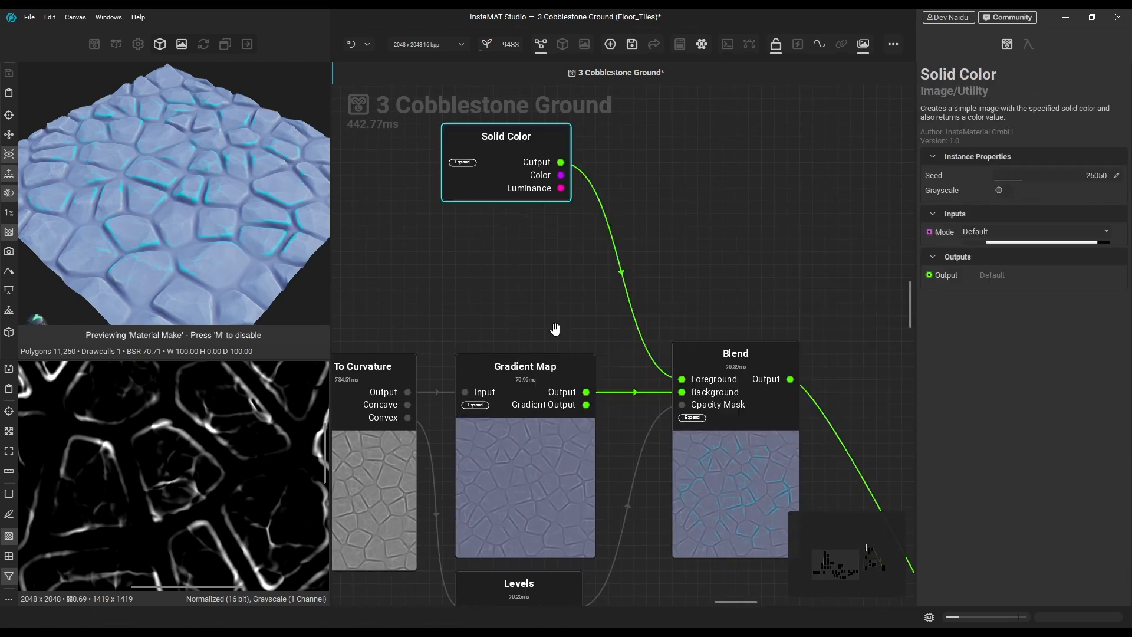
# Set the Solid Color to a pale lavender with H 0.6689, S 0.1836 and V 0.6722
pyautogui.click(1104, 246)
pyautogui.click(1031, 363)
pyautogui.moveTo(1006, 488); pyautogui.dragTo(927, 489)
pyautogui.moveTo(1041, 504); pyautogui.dragTo(1060, 504)
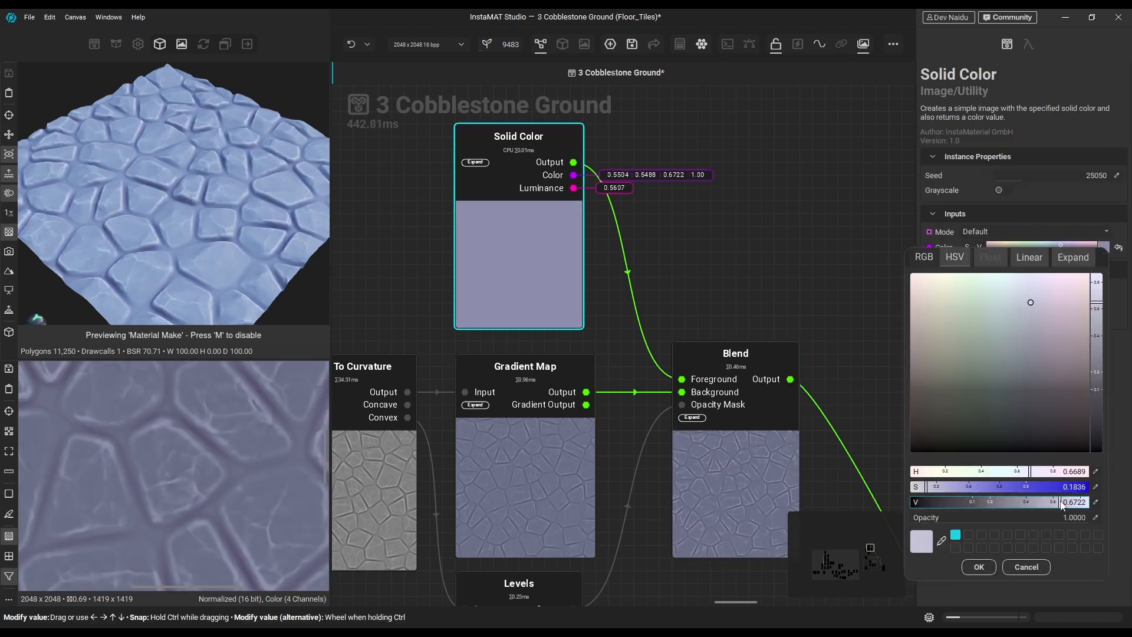
# Set the Blend node's mode to Soft Light with an opacity of 100 %
pyautogui.click(723, 445)
pyautogui.click(1041, 285)
pyautogui.click(1017, 344)
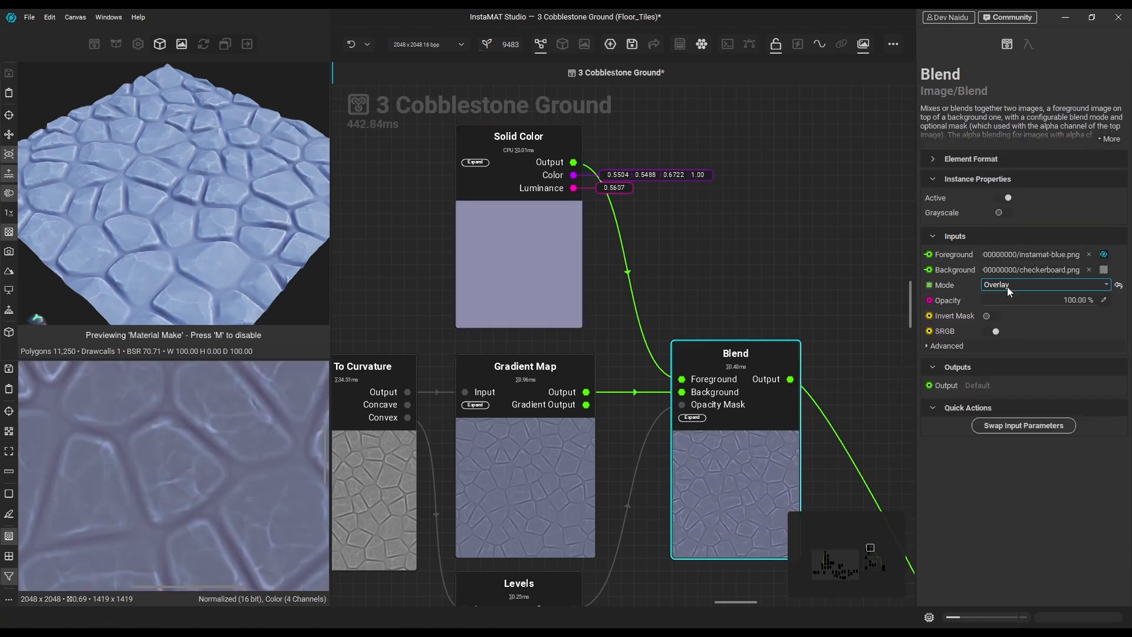
pyautogui.scroll(1, 1019, 280)
pyautogui.moveTo(1065, 302); pyautogui.dragTo(1016, 308)
pyautogui.scroll(-1, 795, 289)
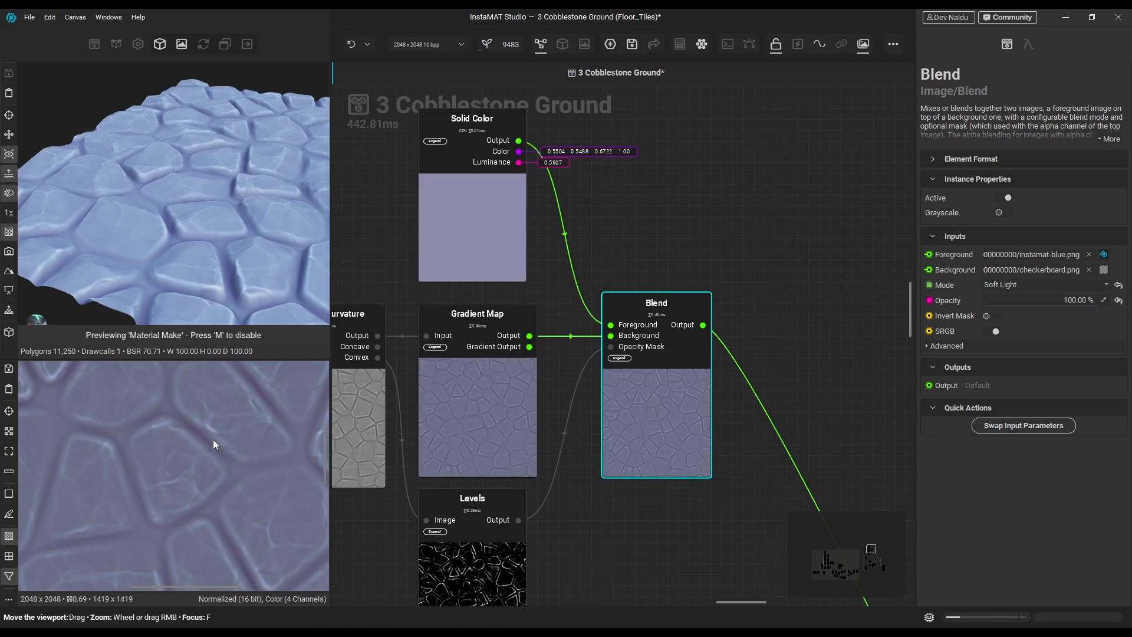
# Chain a second Blend after the first one and feed its Foreground from a duplicate of the Solid Color node
pyautogui.scroll(-6, 191, 460)
pyautogui.moveTo(210, 240); pyautogui.dragTo(204, 295)
pyautogui.scroll(1, 1005, 285)
pyautogui.moveTo(769, 299); pyautogui.dragTo(487, 182)
pyautogui.scroll(-3, 486, 183)
pyautogui.moveTo(617, 267); pyautogui.dragTo(758, 383)
pyautogui.moveTo(570, 381); pyautogui.dragTo(629, 370)
pyautogui.rightClick(614, 368)
pyautogui.click(654, 454)
pyautogui.keyDown('alt'); pyautogui.moveTo(443, 248); pyautogui.dragTo(536, 249); pyautogui.keyUp('alt')
pyautogui.moveTo(570, 202); pyautogui.dragTo(599, 309)
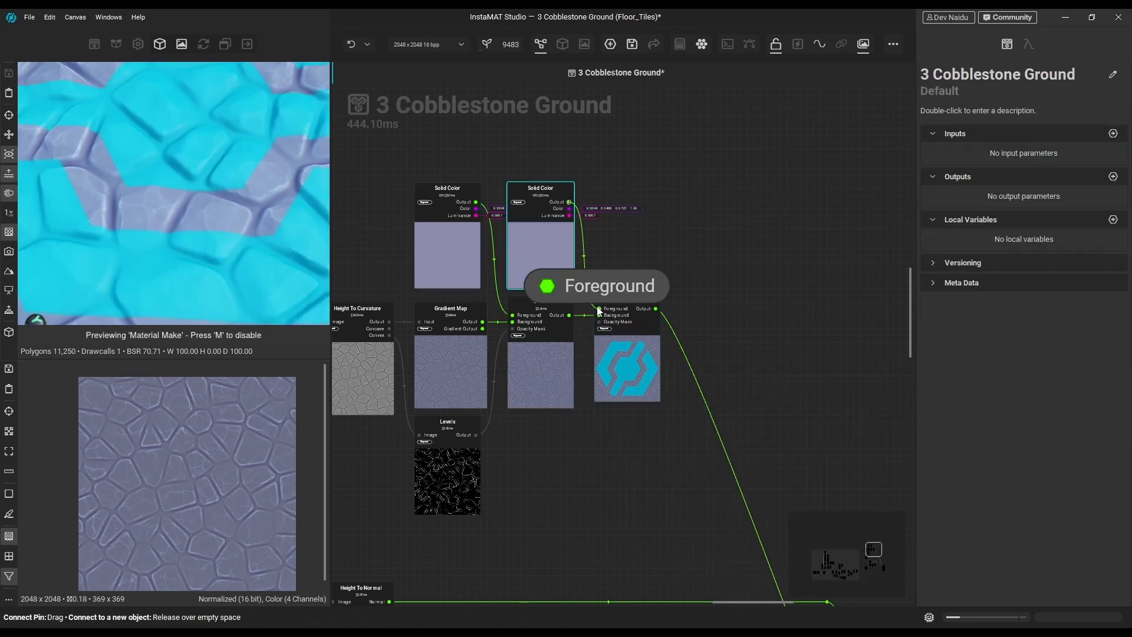
# Add a Levels node fed by the Height To Ambient Occlusion output, place it below the first Blend and preview it
pyautogui.scroll(-3, 653, 530)
pyautogui.moveTo(653, 530); pyautogui.dragTo(723, 192)
pyautogui.moveTo(636, 161); pyautogui.dragTo(628, 201)
pyautogui.write('levels')
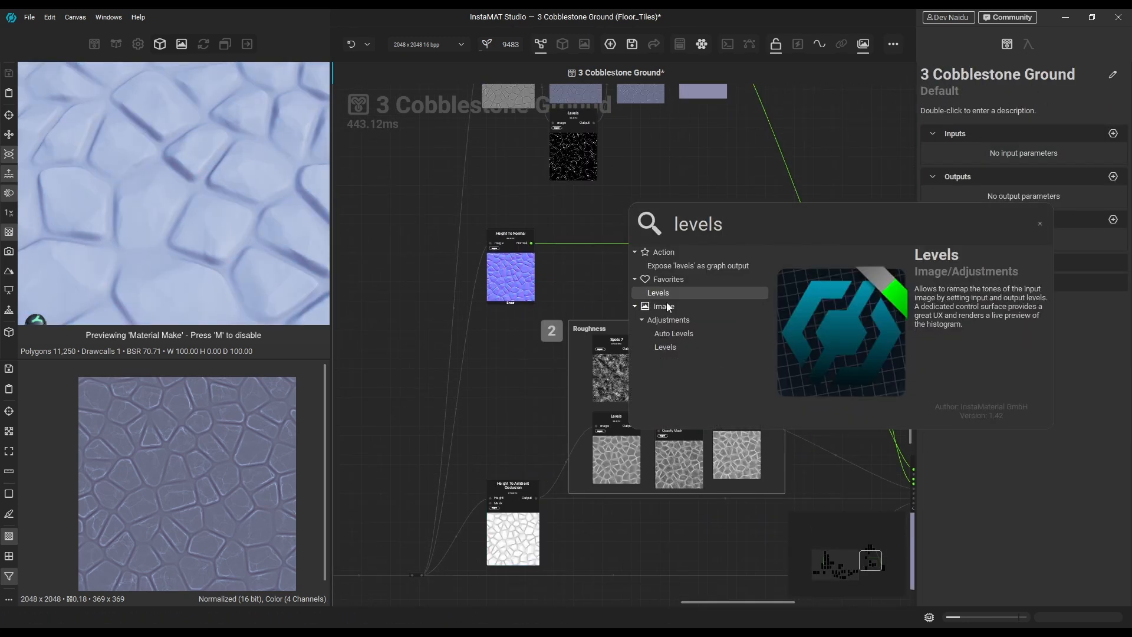
pyautogui.click(667, 302)
pyautogui.doubleClick(649, 265)
pyautogui.scroll(3, 206, 452)
# Invert the ambient occlusion Levels' output range, raise its input black point to about 60 %, and connect it to the second Blend's Opacity Mask
pyautogui.doubleClick(934, 438)
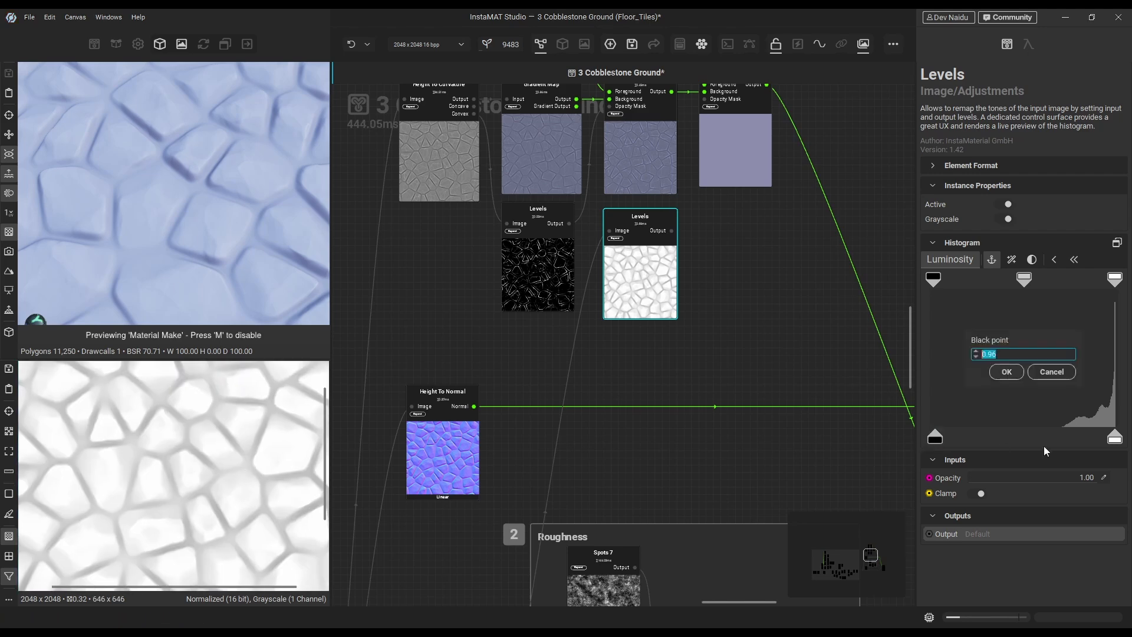
pyautogui.moveTo(934, 438); pyautogui.dragTo(1041, 442)
pyautogui.moveTo(1114, 439); pyautogui.dragTo(934, 442)
pyautogui.moveTo(1041, 440); pyautogui.dragTo(1117, 441)
pyautogui.moveTo(935, 279); pyautogui.dragTo(1026, 284)
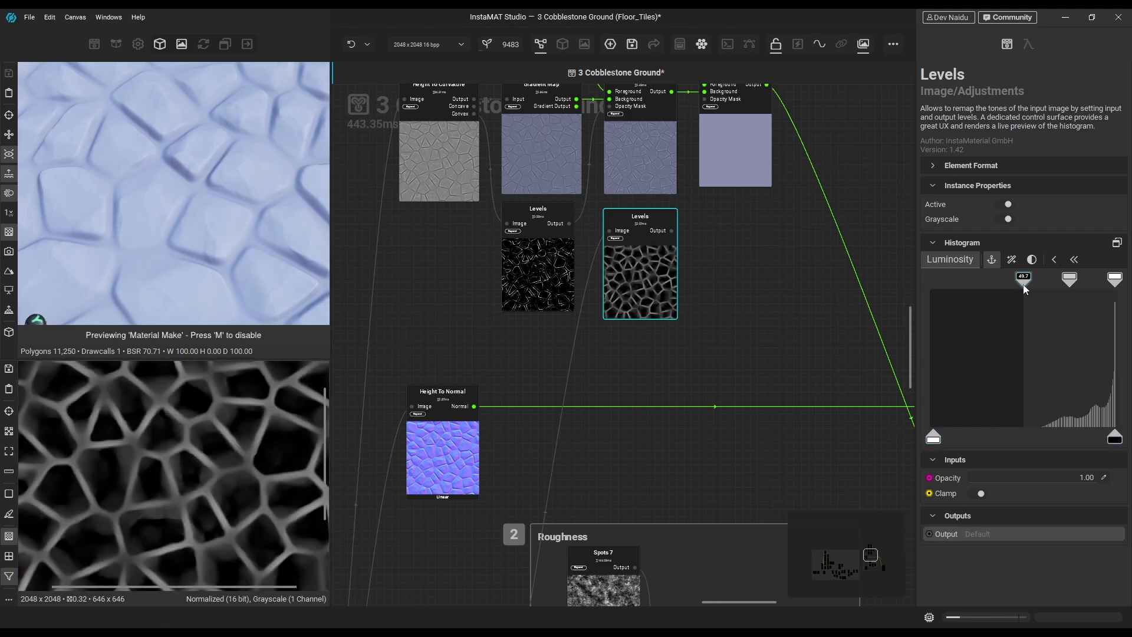
pyautogui.moveTo(1116, 279)
pyautogui.mouseDown()
pyautogui.moveTo(1101, 281)
pyautogui.moveTo(1116, 281)
pyautogui.mouseUp()
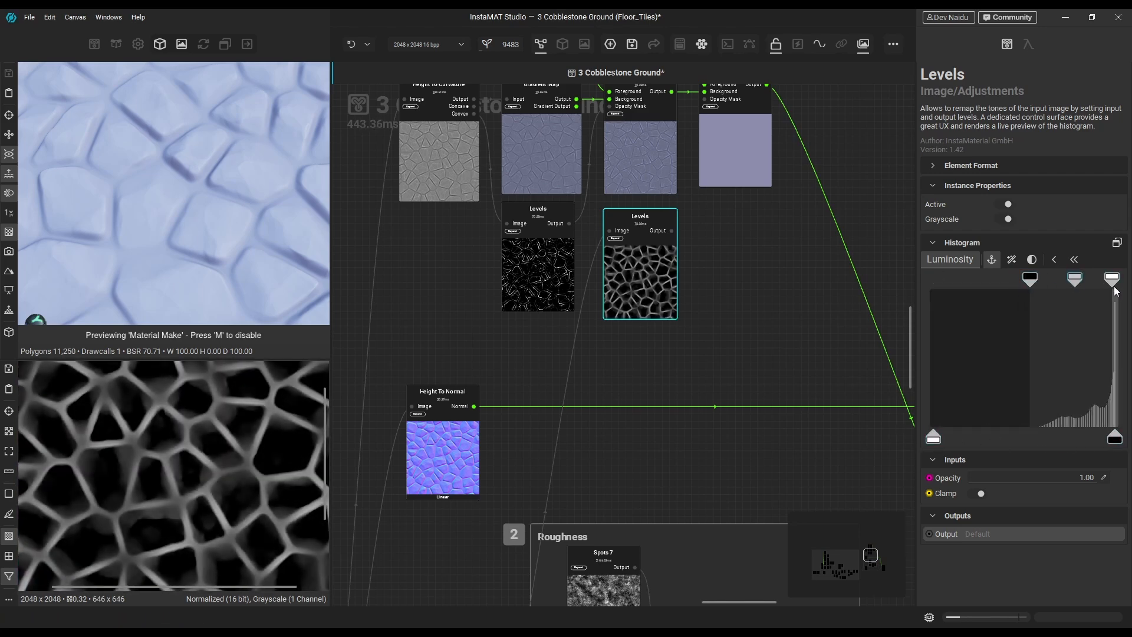
pyautogui.moveTo(1031, 281)
pyautogui.mouseDown()
pyautogui.moveTo(939, 282)
pyautogui.moveTo(1041, 285)
pyautogui.mouseUp()
pyautogui.moveTo(731, 236); pyautogui.dragTo(705, 343, button='middle')
pyautogui.moveTo(646, 339); pyautogui.dragTo(678, 208)
# Recolor the duplicated Solid Color node to a very dark muted purple
pyautogui.moveTo(751, 180); pyautogui.dragTo(760, 312, button='middle')
pyautogui.click(631, 259)
pyautogui.click(1105, 245)
pyautogui.moveTo(1098, 336); pyautogui.dragTo(1101, 371)
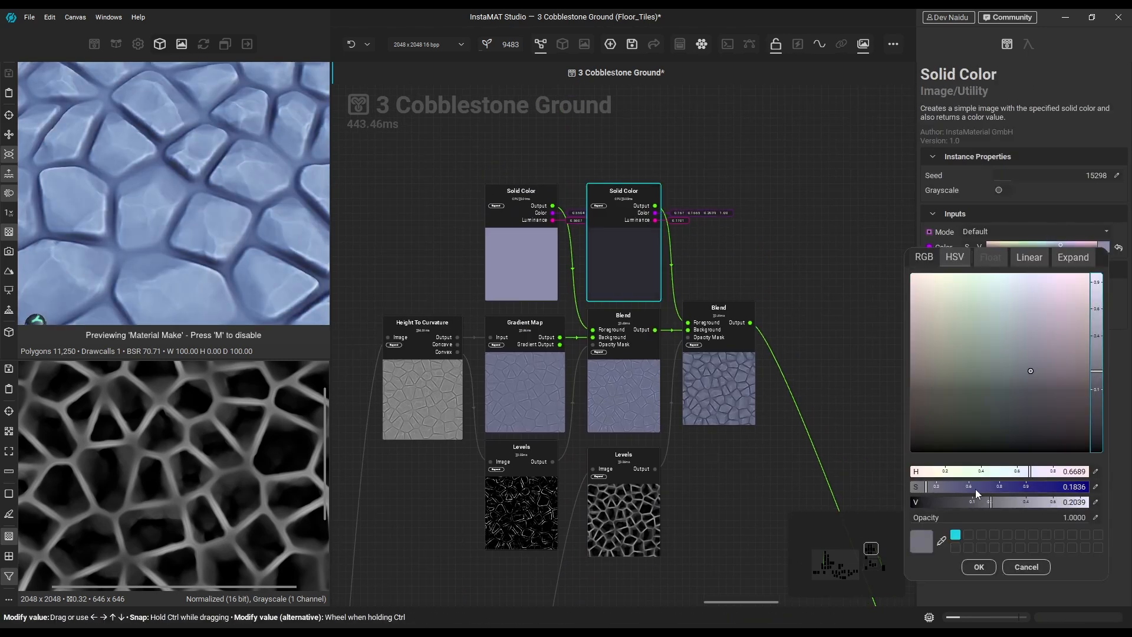
pyautogui.moveTo(973, 503); pyautogui.dragTo(982, 503)
# Set the second Blend node's mode to Multiply and its opacity to 60 %
pyautogui.click(725, 380)
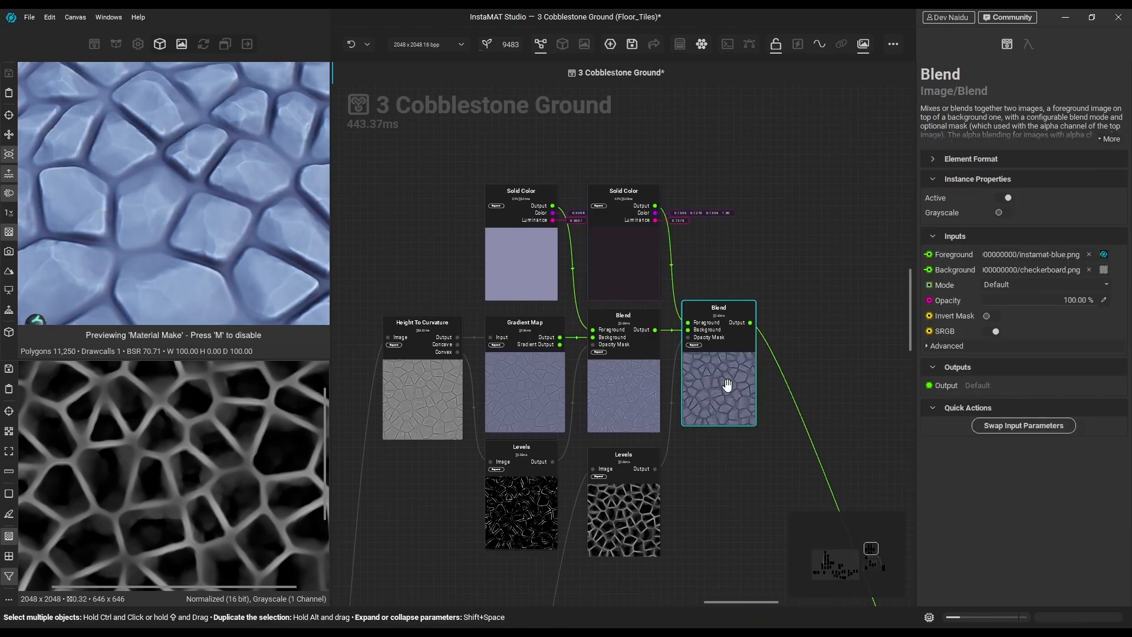
pyautogui.click(1044, 285)
pyautogui.click(1058, 217)
pyautogui.moveTo(1089, 303); pyautogui.dragTo(1059, 300)
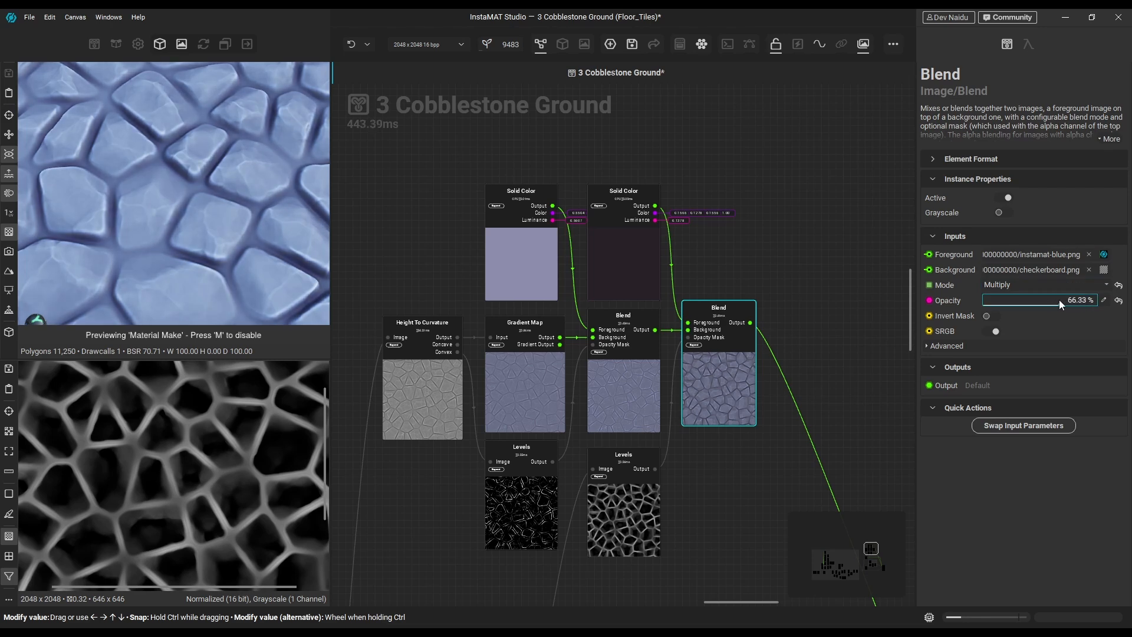
pyautogui.write('60')
pyautogui.press('Return')
pyautogui.scroll(-5, 239, 224)
pyautogui.moveTo(238, 224); pyautogui.dragTo(251, 197)
pyautogui.moveTo(791, 290); pyautogui.dragTo(723, 295, button='middle')
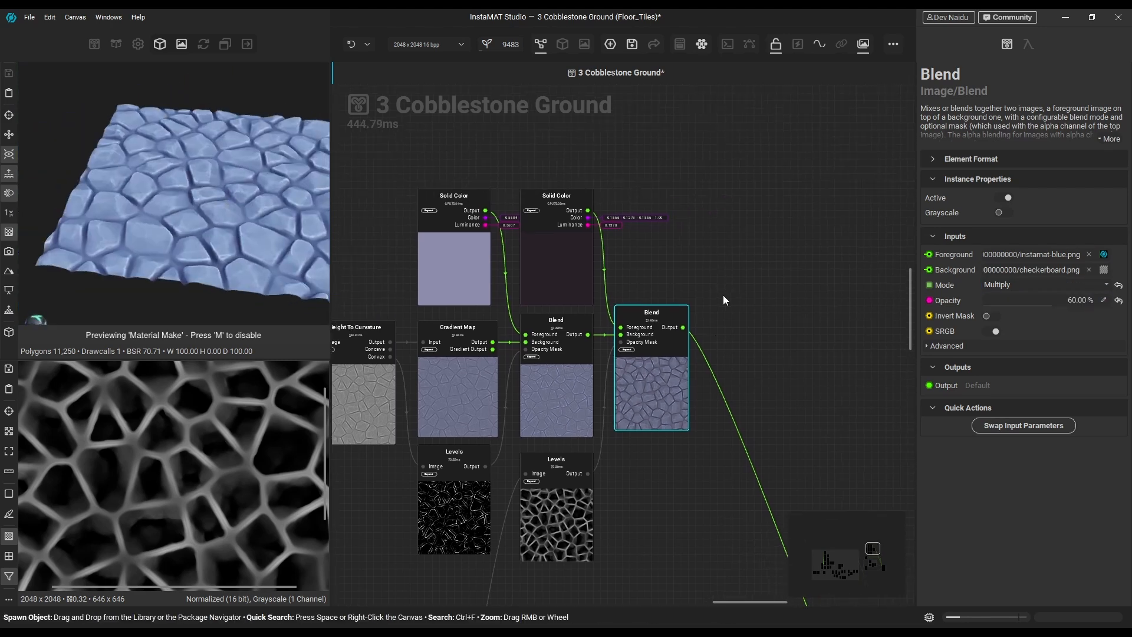
# Set the input black point of the ambient occlusion Levels node to about 59 %
pyautogui.click(566, 508)
pyautogui.moveTo(1074, 280); pyautogui.dragTo(1043, 284)
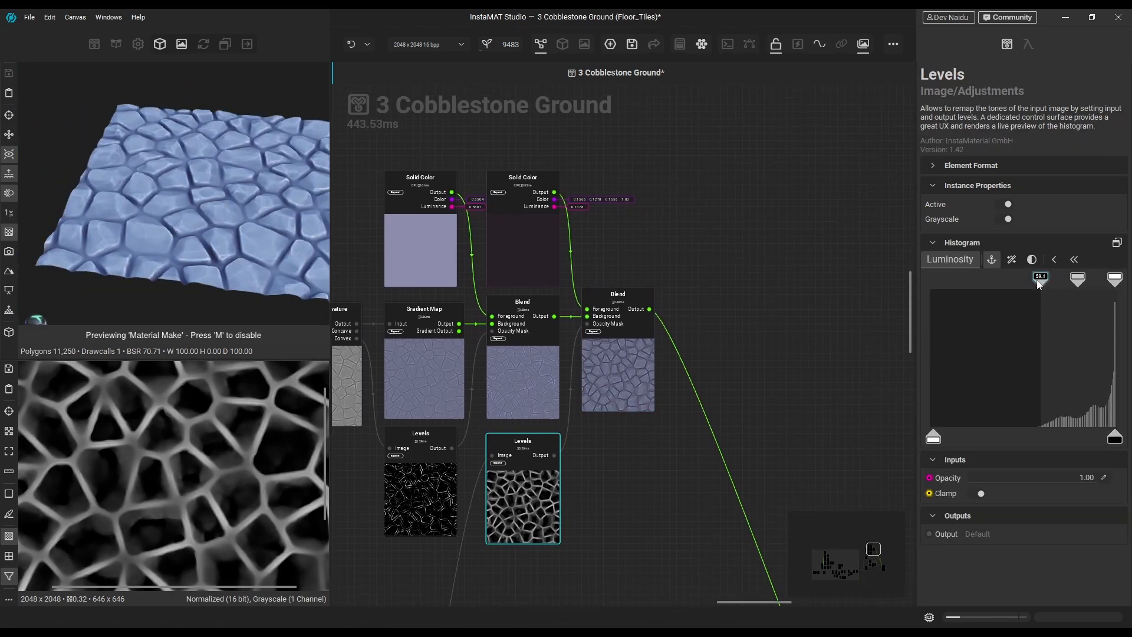
# Add a third Blend node after the second one and connect a duplicate of the dark Solid Color to its Foreground
pyautogui.click(683, 363)
pyautogui.press('space')
pyautogui.write('blend')
pyautogui.press('Return')
pyautogui.moveTo(681, 378); pyautogui.dragTo(718, 355)
pyautogui.keyDown('alt'); pyautogui.moveTo(514, 255); pyautogui.dragTo(631, 228); pyautogui.keyUp('alt')
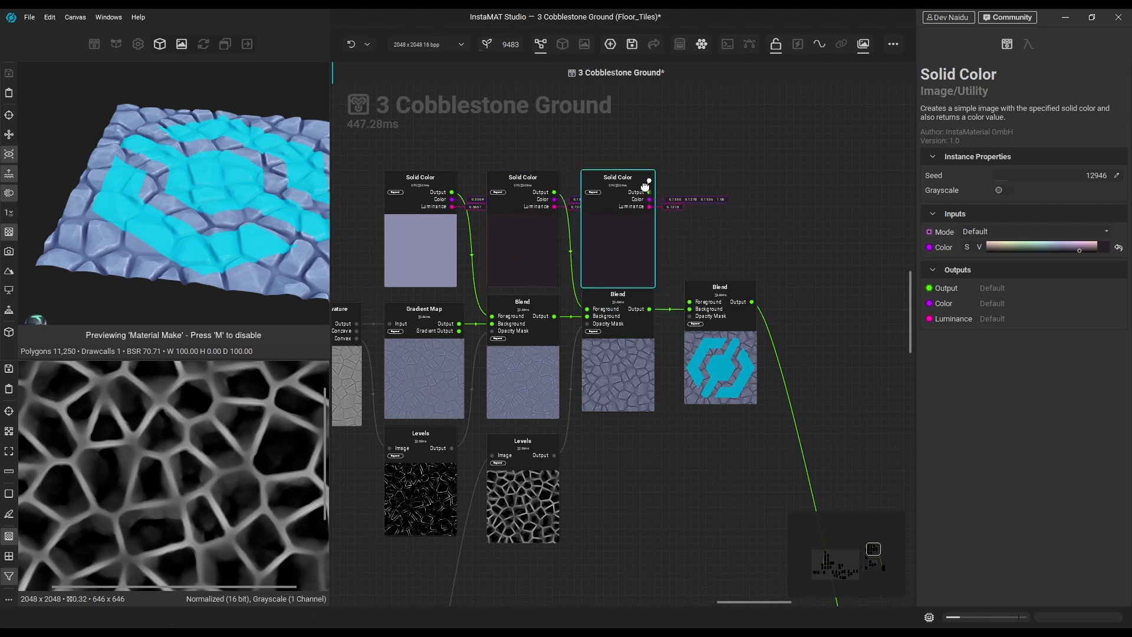
pyautogui.moveTo(645, 186); pyautogui.dragTo(645, 179)
pyautogui.moveTo(649, 184); pyautogui.dragTo(689, 302)
# Add an Artistic grunge node below the color chain and feed its output into a new Levels node
pyautogui.moveTo(648, 496); pyautogui.dragTo(674, 384, button='middle')
pyautogui.press('space')
pyautogui.write('ar')
pyautogui.click(721, 597)
pyautogui.moveTo(699, 353); pyautogui.dragTo(748, 423)
pyautogui.click(744, 564)
# Replace the Artistic node with an Artistic 2 node feeding the same Levels node, and line the two nodes up
pyautogui.click(674, 358)
pyautogui.press('space')
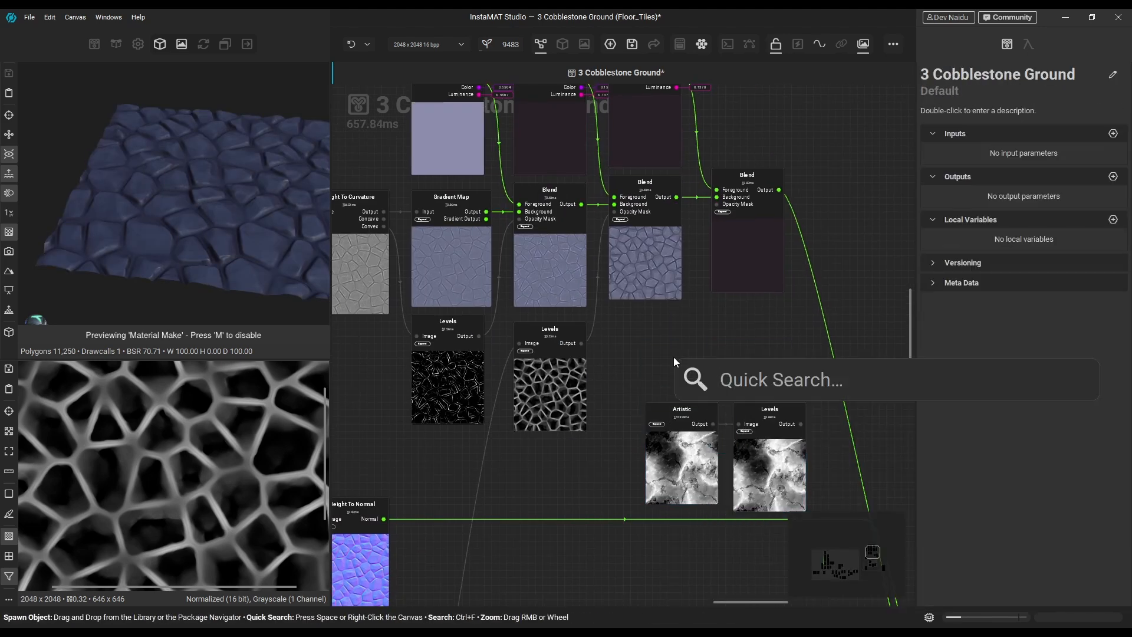
pyautogui.write('artisy')
pyautogui.press('BackSpace')
pyautogui.click(710, 435)
pyautogui.moveTo(678, 374); pyautogui.dragTo(739, 424)
pyautogui.click(697, 467)
pyautogui.press('Delete')
pyautogui.moveTo(659, 464); pyautogui.dragTo(658, 450)
pyautogui.moveTo(771, 471); pyautogui.dragTo(750, 462)
# Darken the grunge Levels by lowering its output white to about 25 % and raising its input black point to about 30 %
pyautogui.click(779, 417)
pyautogui.moveTo(1114, 439); pyautogui.dragTo(996, 441)
pyautogui.scroll(-3, 240, 450)
pyautogui.moveTo(939, 277); pyautogui.dragTo(992, 405)
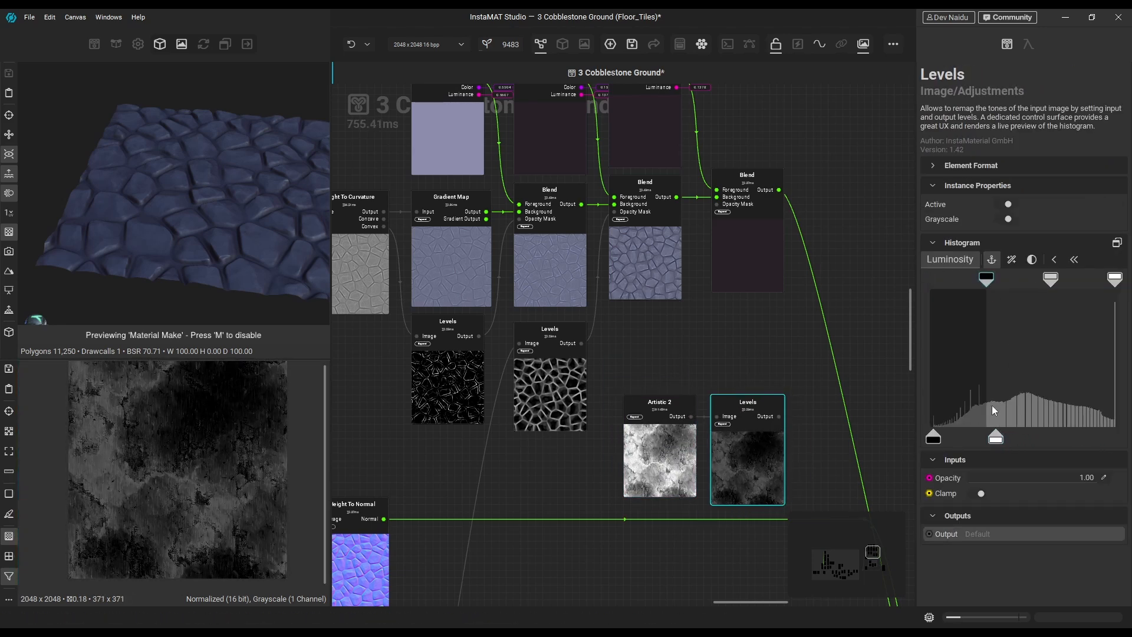
pyautogui.moveTo(992, 285); pyautogui.dragTo(1001, 279)
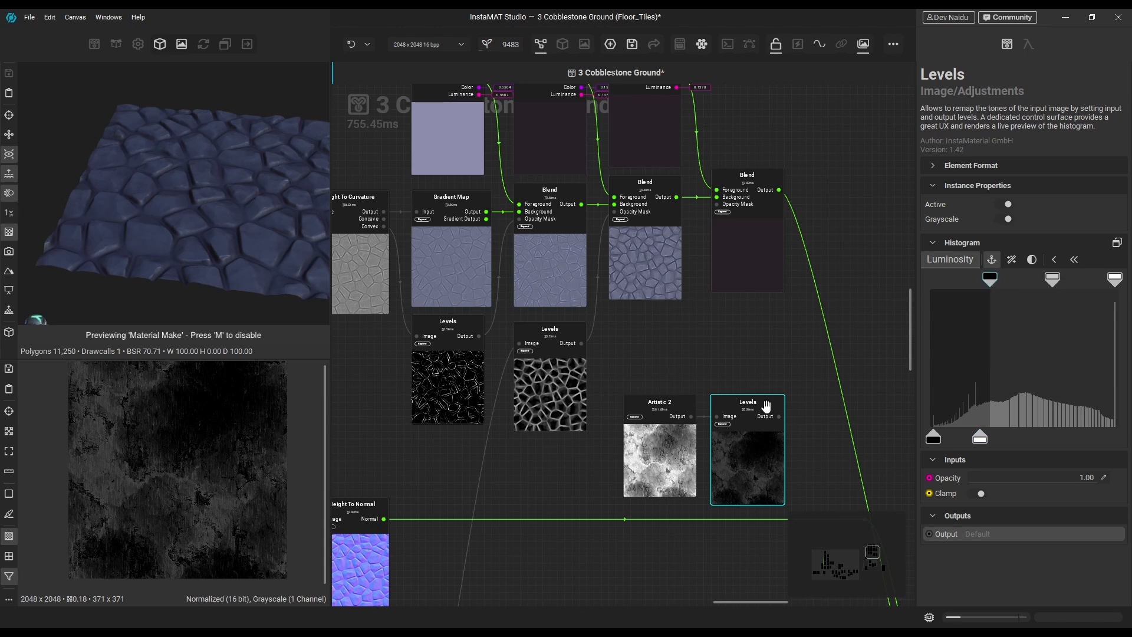
# Add a Slope Blur node fed by the grunge Levels output and align it with the other grunge nodes
pyautogui.moveTo(777, 419); pyautogui.dragTo(802, 418)
pyautogui.write('slope')
pyautogui.press('Return')
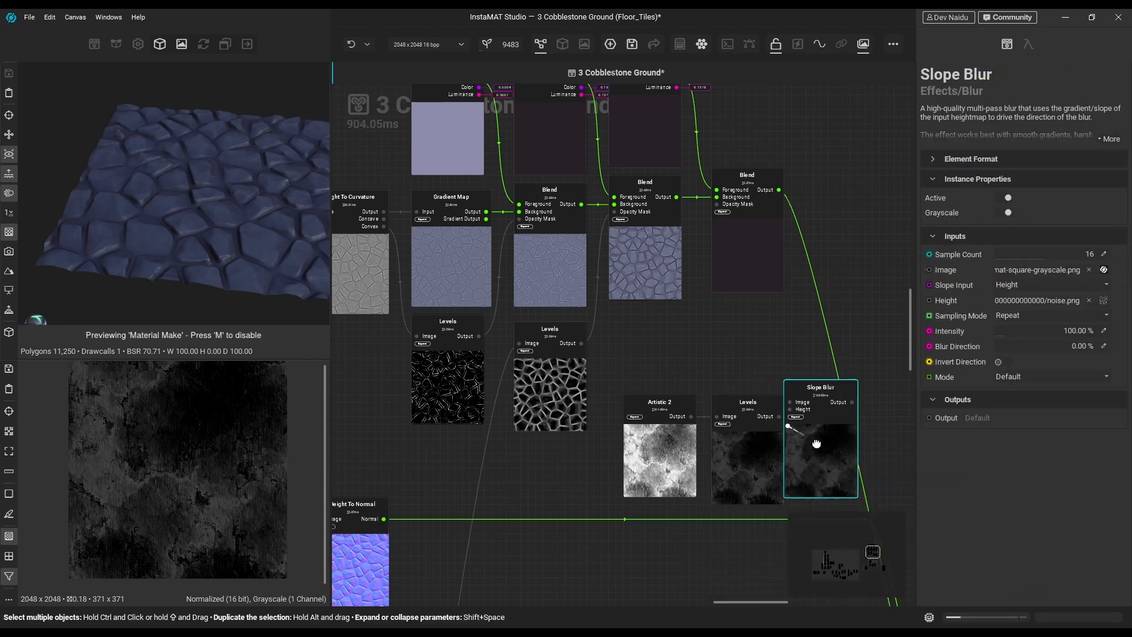
pyautogui.moveTo(463, 319); pyautogui.dragTo(699, 407)
pyautogui.moveTo(693, 401); pyautogui.dragTo(671, 364)
pyautogui.click(787, 328)
# Add a Clouds noise node connected to the Slope Blur's Height input
pyautogui.moveTo(575, 440); pyautogui.dragTo(590, 434)
pyautogui.write('cloud')
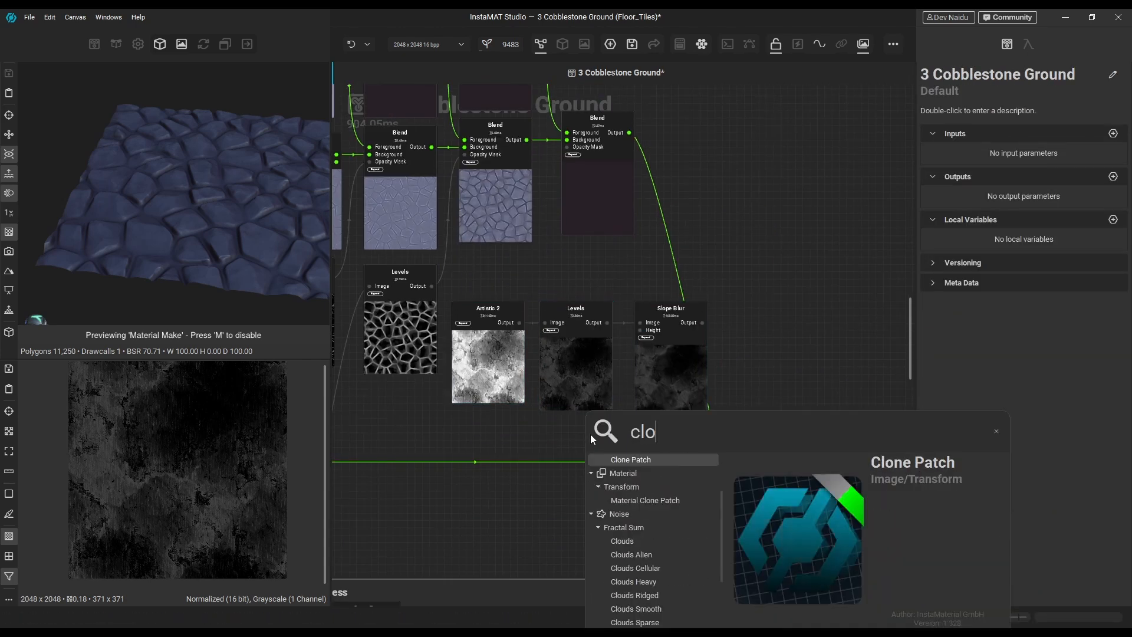
pyautogui.press('Return')
pyautogui.moveTo(478, 273); pyautogui.dragTo(655, 422)
# Move the grunge nodes into free space, placing Clouds beneath Slope Blur and Artistic 2 beneath Levels
pyautogui.moveTo(590, 377); pyautogui.dragTo(883, 275)
pyautogui.moveTo(884, 275); pyautogui.dragTo(665, 317, button='middle')
pyautogui.moveTo(656, 354); pyautogui.dragTo(745, 391)
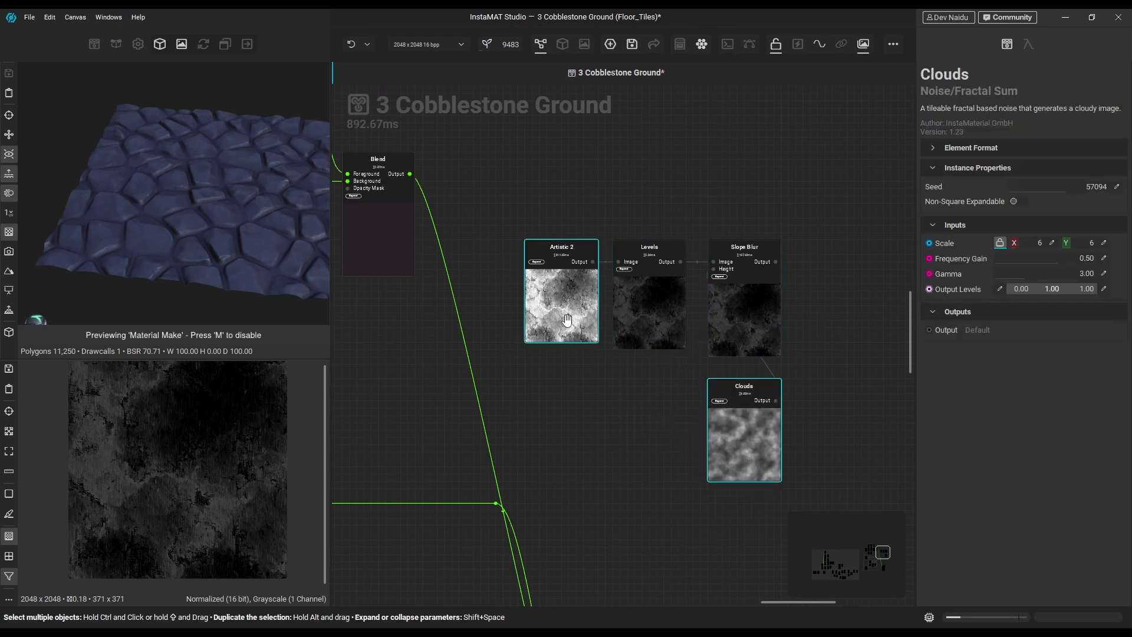
pyautogui.moveTo(561, 259); pyautogui.dragTo(650, 400)
# Preview the Slope Blur and set the Clouds node's scale to 29 in both directions
pyautogui.click(744, 259)
pyautogui.click(744, 395)
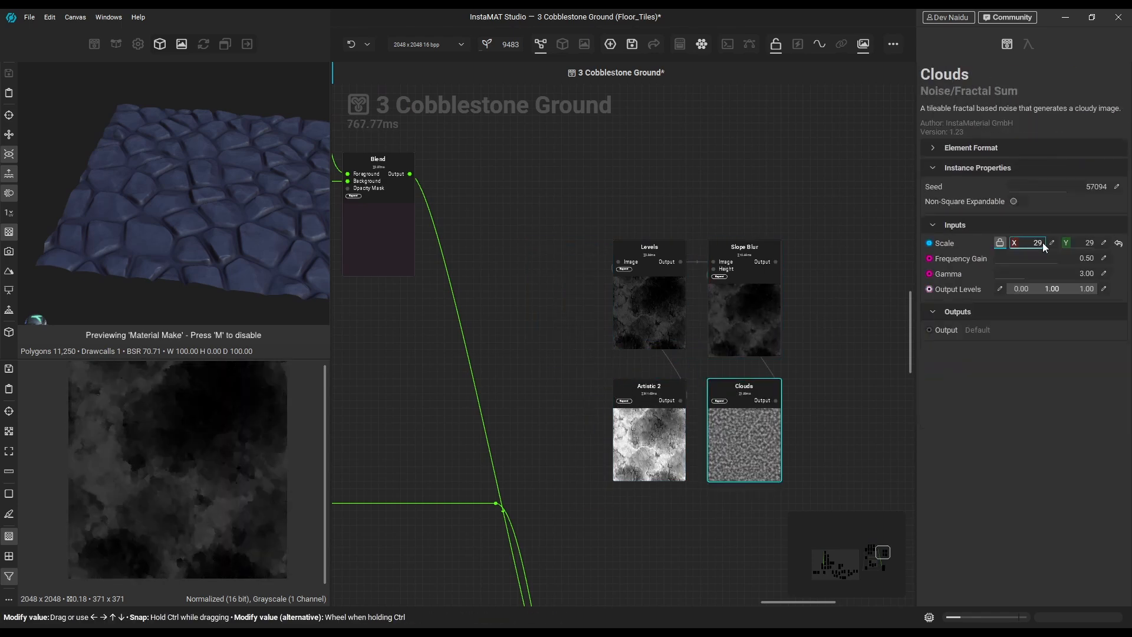
pyautogui.click(790, 319)
pyautogui.scroll(5, 181, 456)
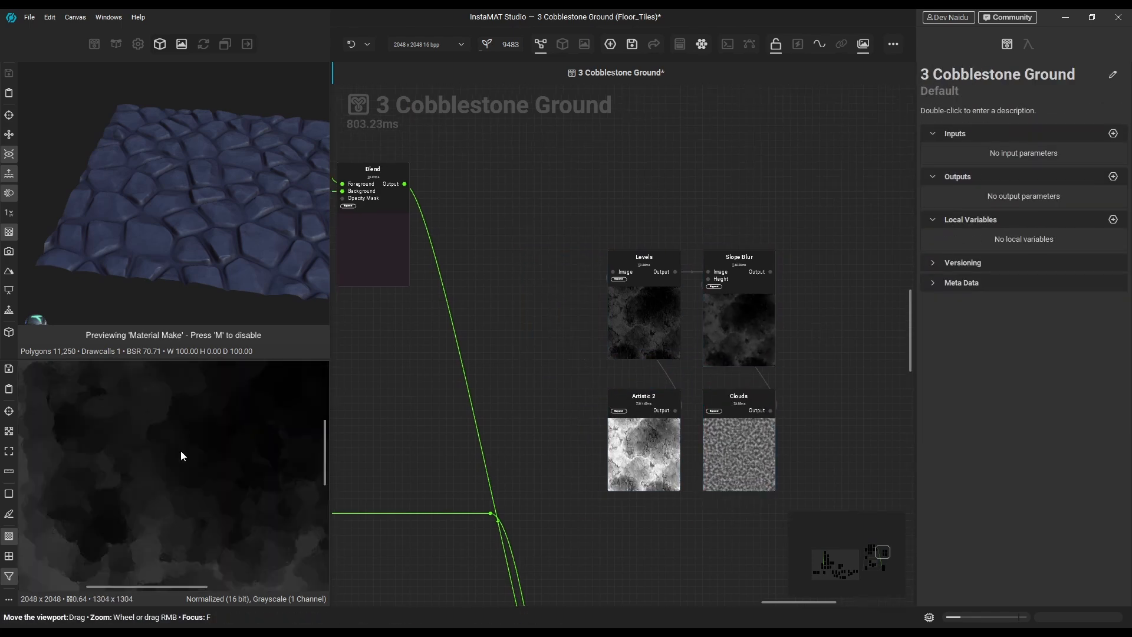
# Try another seed on the Artistic 2 node while checking the whole blurred grunge pattern
pyautogui.click(655, 446)
pyautogui.moveTo(1028, 197); pyautogui.dragTo(1062, 197)
pyautogui.scroll(-6, 145, 466)
pyautogui.moveTo(145, 466); pyautogui.dragTo(167, 457)
pyautogui.click(810, 275)
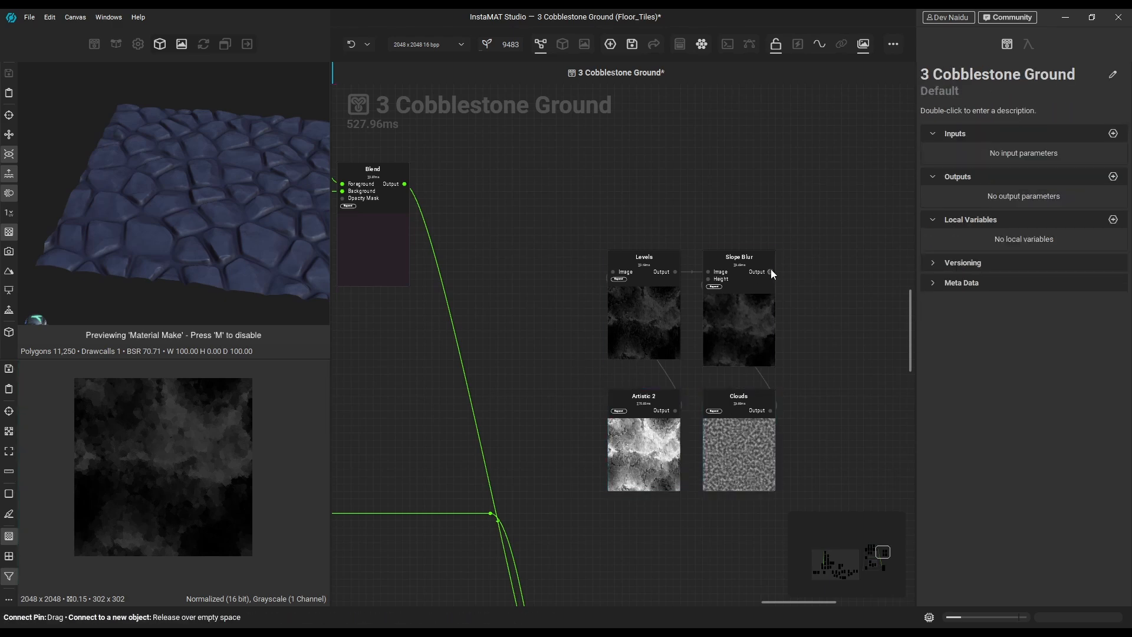
# Lower the grunge Levels' input black point to about 15 % and keep its output white near 25 %
pyautogui.click(640, 454)
pyautogui.click(644, 322)
pyautogui.moveTo(1004, 282); pyautogui.dragTo(975, 282)
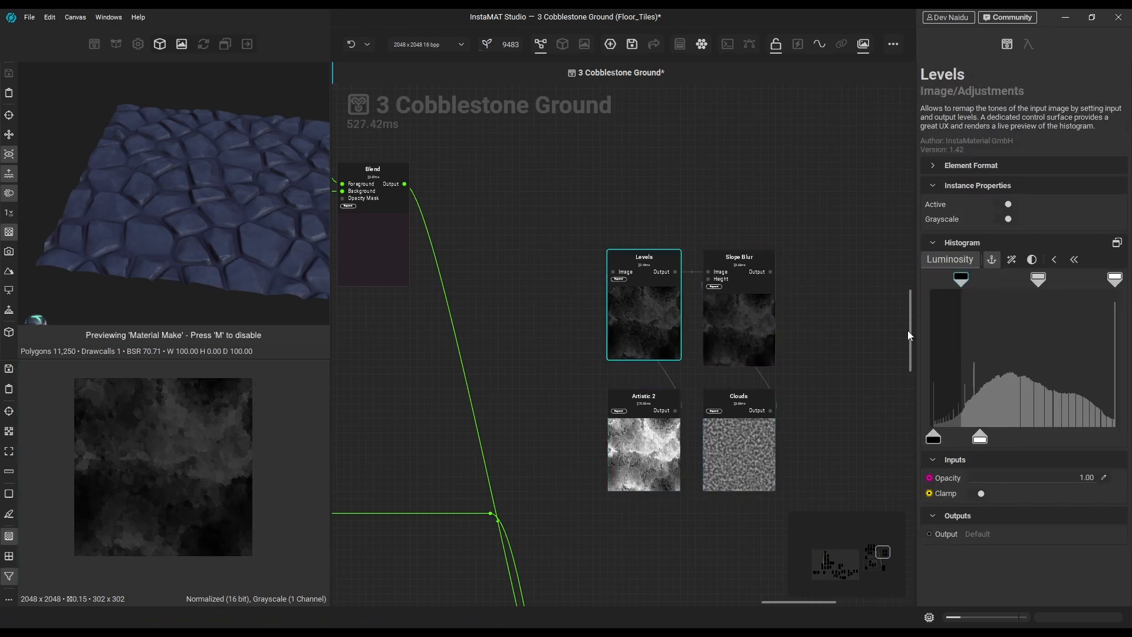
pyautogui.moveTo(984, 442); pyautogui.dragTo(981, 443)
# Vary the Artistic 2 seed again, raise the grunge Levels' input black point to about 25 % and lower its output white slightly
pyautogui.click(655, 457)
pyautogui.moveTo(1044, 201); pyautogui.dragTo(1036, 201)
pyautogui.click(646, 327)
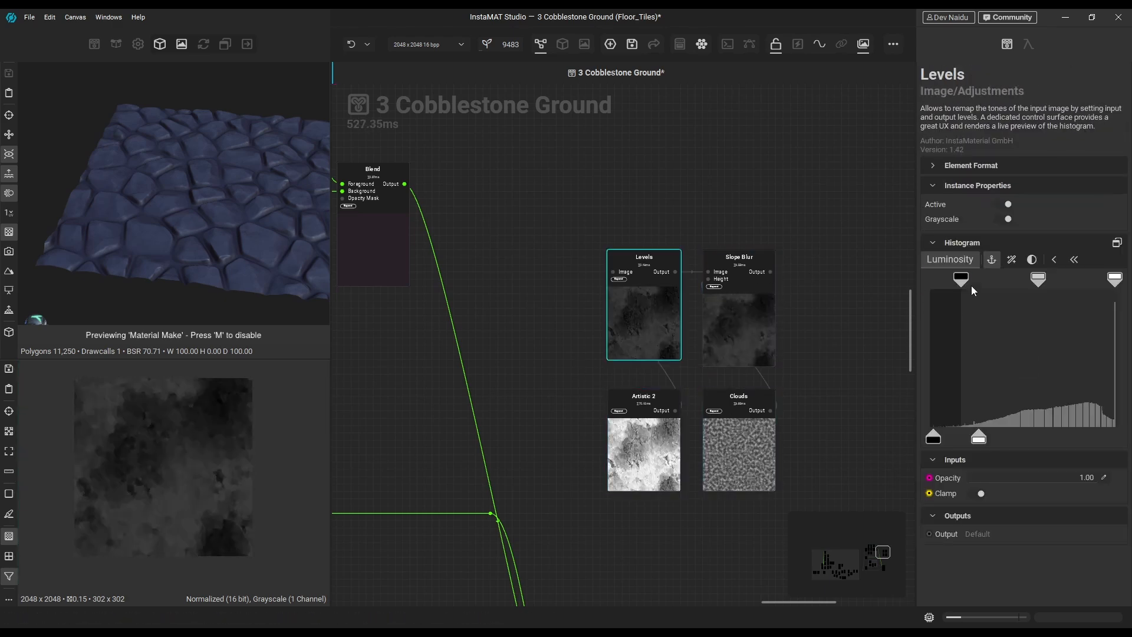
pyautogui.moveTo(979, 438); pyautogui.dragTo(966, 440)
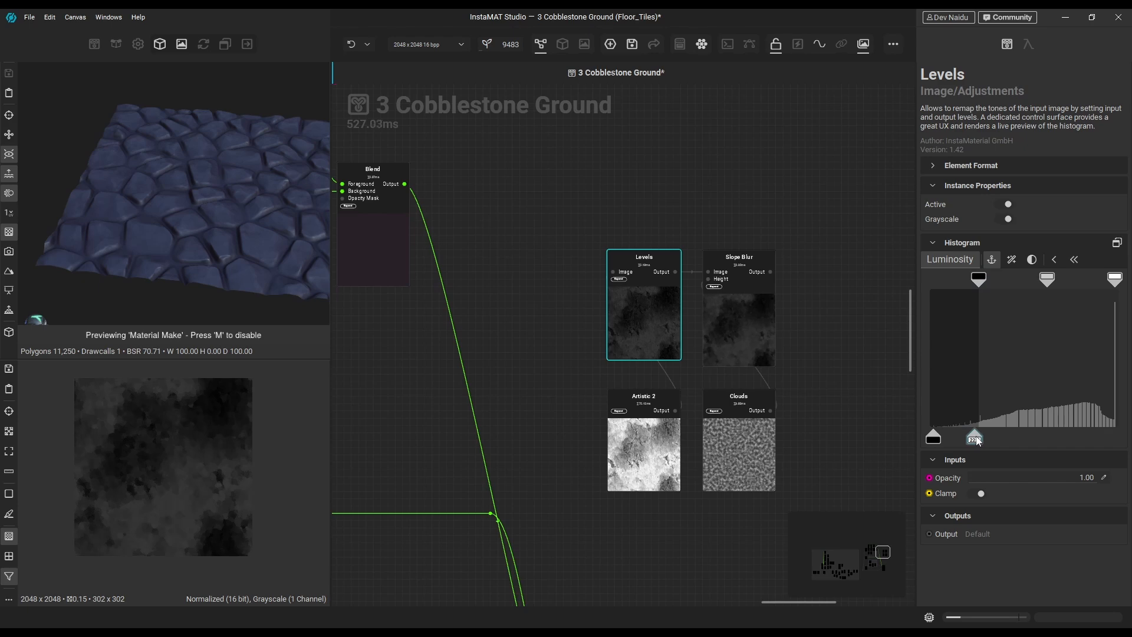
# Move the four grunge nodes beneath the color chain, below the ambient occlusion Levels
pyautogui.click(735, 209)
pyautogui.moveTo(735, 209); pyautogui.dragTo(854, 222, button='middle')
pyautogui.scroll(-1, 854, 223)
pyautogui.moveTo(710, 179); pyautogui.dragTo(836, 346)
pyautogui.moveTo(856, 401); pyautogui.dragTo(570, 426)
pyautogui.moveTo(768, 291); pyautogui.dragTo(862, 321, button='middle')
pyautogui.scroll(-1, 880, 369)
pyautogui.moveTo(375, 155); pyautogui.dragTo(721, 510)
pyautogui.moveTo(700, 474); pyautogui.dragTo(696, 369)
pyautogui.moveTo(715, 487); pyautogui.dragTo(567, 416)
pyautogui.click(686, 381)
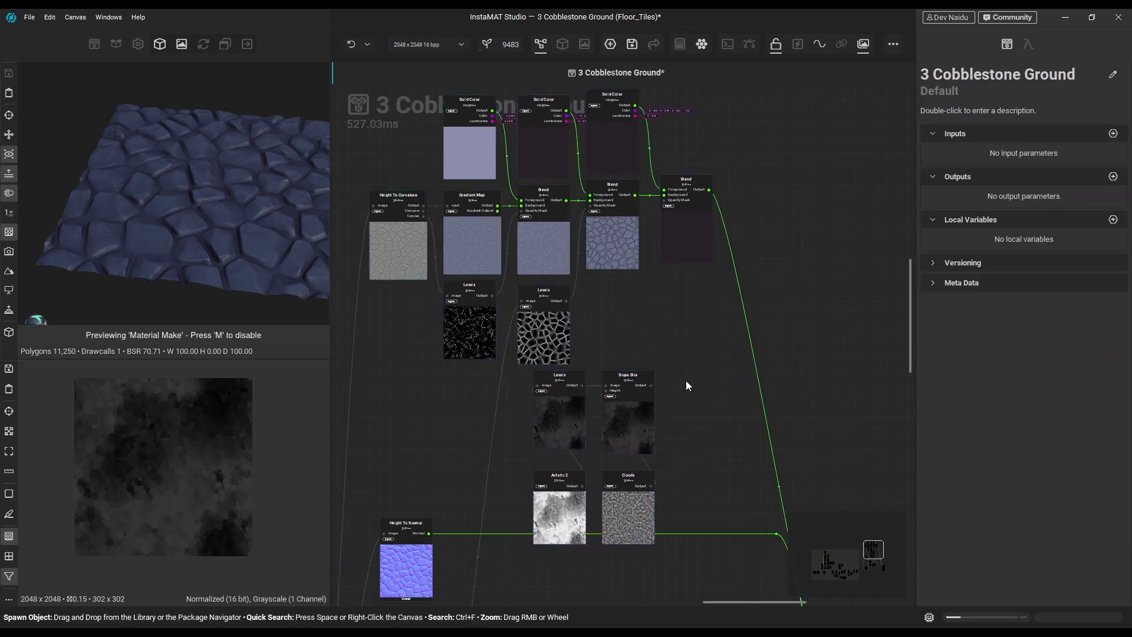
# Connect the grunge Slope Blur output to the third Blend's Opacity Mask and tidy the node layout
pyautogui.moveTo(651, 385); pyautogui.dragTo(664, 200)
pyautogui.moveTo(685, 511); pyautogui.dragTo(566, 413)
pyautogui.moveTo(567, 413); pyautogui.dragTo(540, 418)
pyautogui.scroll(-1, 687, 363)
pyautogui.moveTo(680, 354); pyautogui.dragTo(679, 394, button='middle')
pyautogui.moveTo(425, 166); pyautogui.dragTo(702, 502)
pyautogui.moveTo(617, 488); pyautogui.dragTo(618, 433)
pyautogui.click(845, 358)
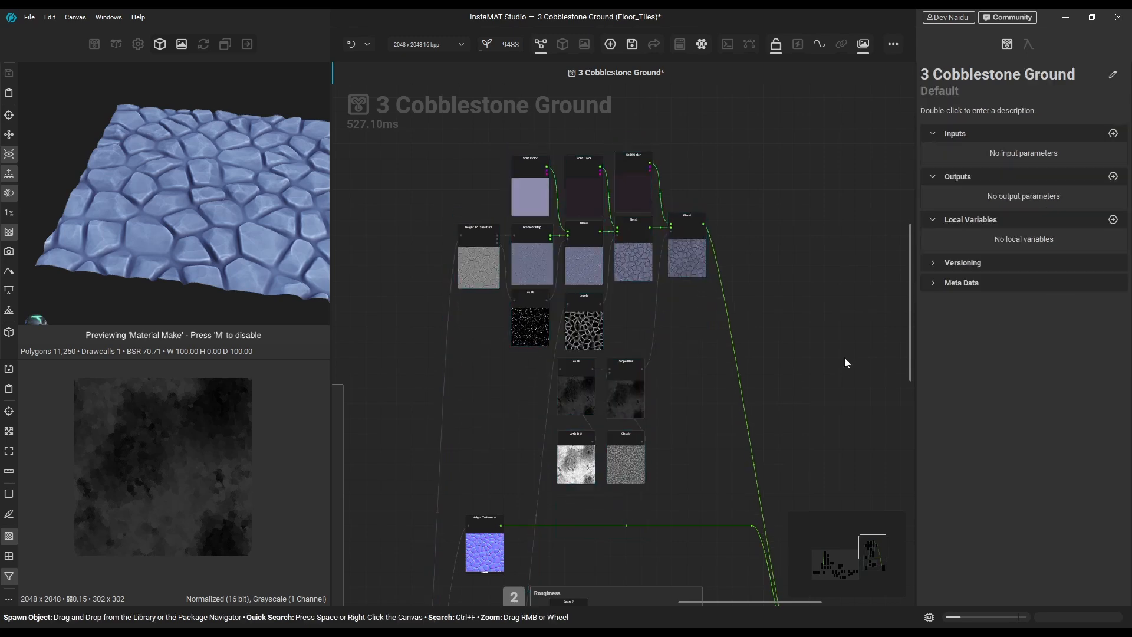
# Preview the third Blend and recolor its Solid Color to a near-black blue-gray with hue 0.6916, saturation 0.2032 and value 0.0824
pyautogui.scroll(3, 678, 354)
pyautogui.moveTo(679, 354); pyautogui.dragTo(674, 449, button='middle')
pyautogui.click(578, 472)
pyautogui.moveTo(723, 245); pyautogui.dragTo(722, 273, button='middle')
pyautogui.doubleClick(721, 273)
pyautogui.click(590, 195)
pyautogui.click(1102, 247)
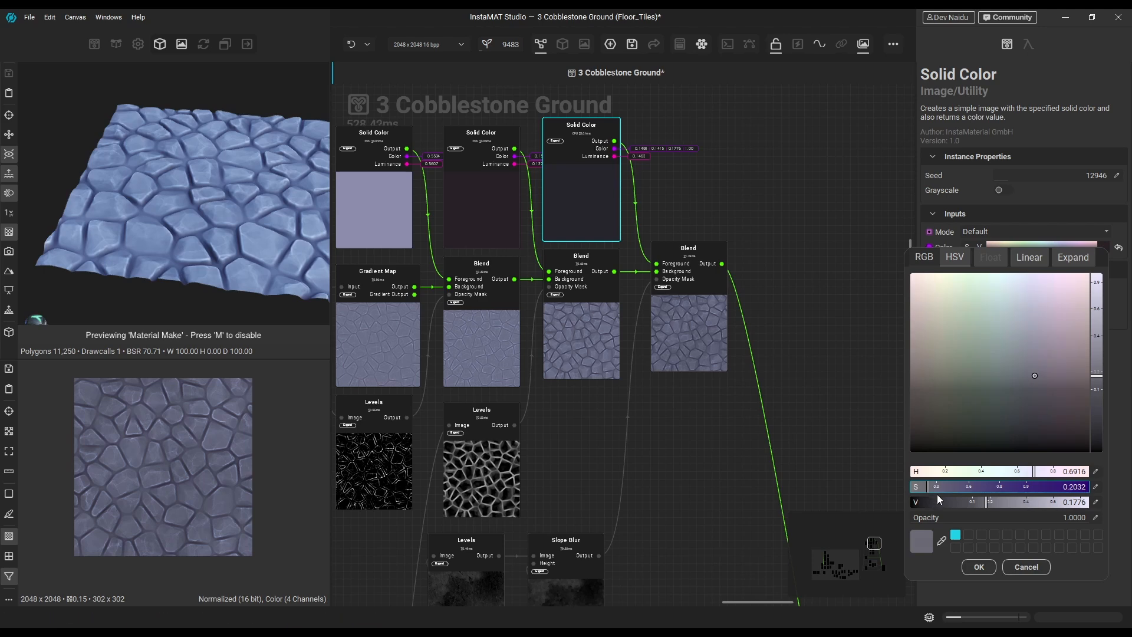
pyautogui.moveTo(938, 501); pyautogui.dragTo(961, 502)
# Set the third Blend to Multiply with a reduced opacity and change the Artistic 2 seed
pyautogui.click(696, 302)
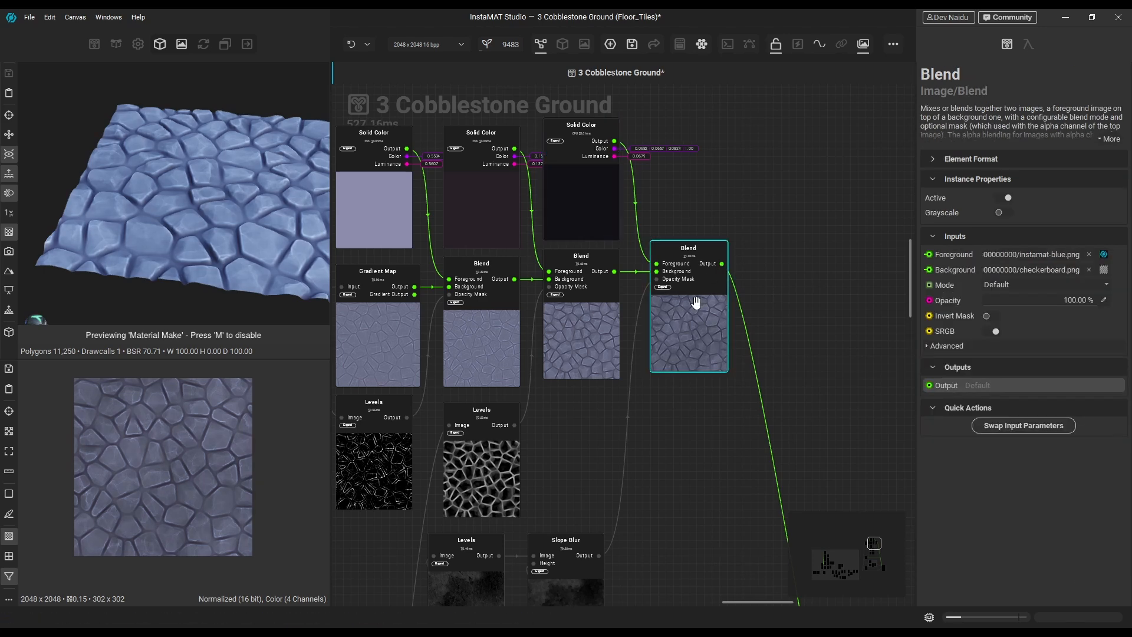
pyautogui.scroll(2, 197, 435)
pyautogui.click(1044, 284)
pyautogui.click(1018, 224)
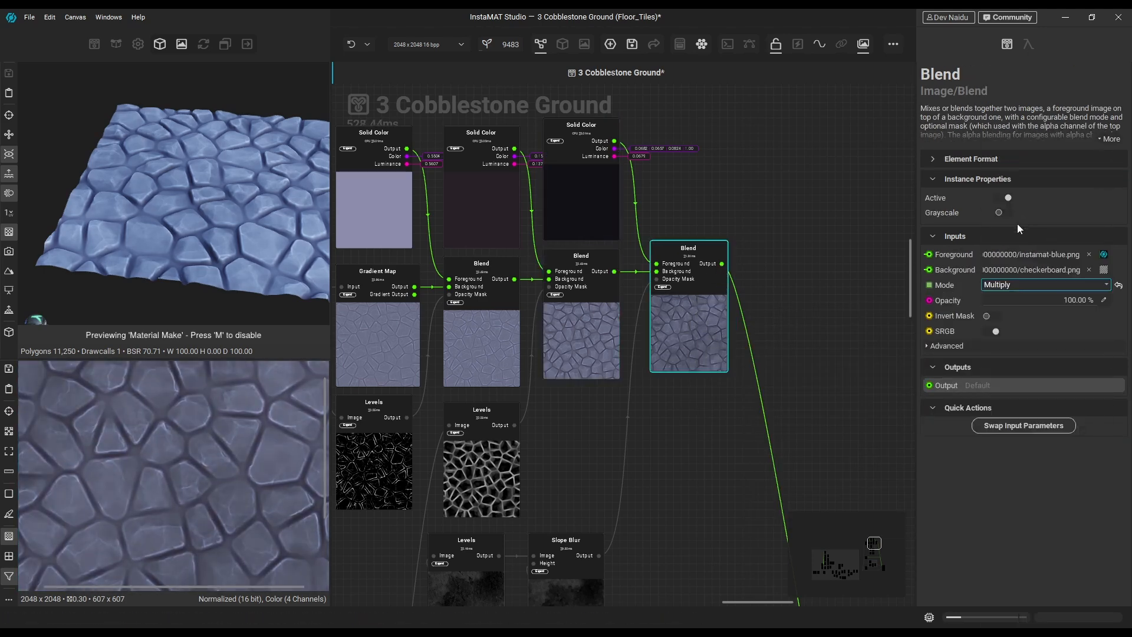
pyautogui.click(1018, 302)
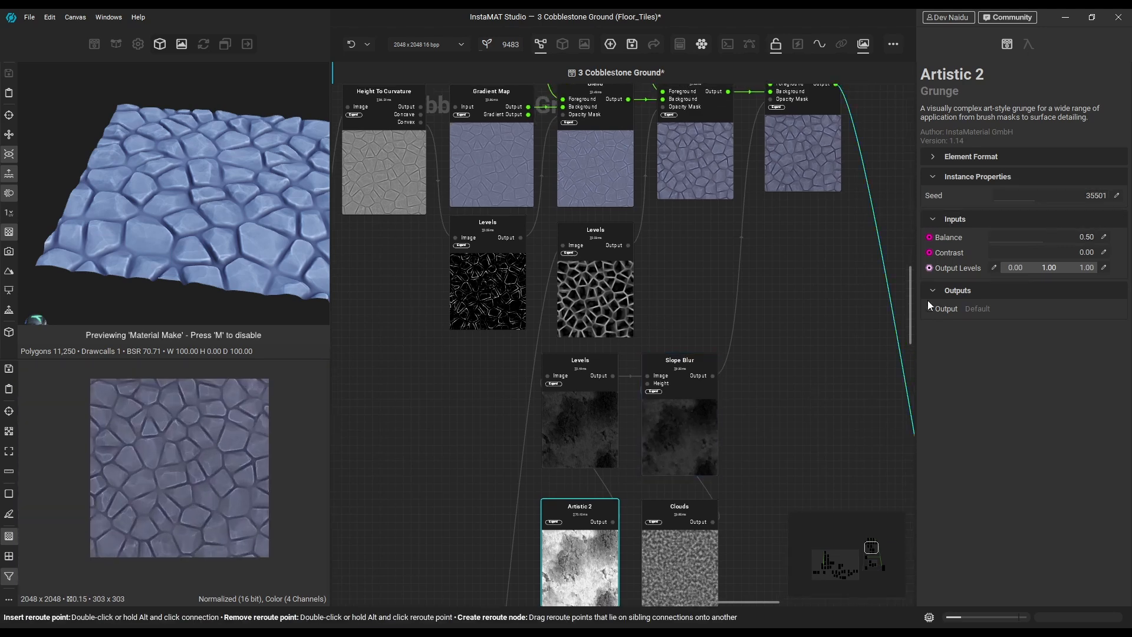
pyautogui.moveTo(1046, 197); pyautogui.dragTo(1056, 197)
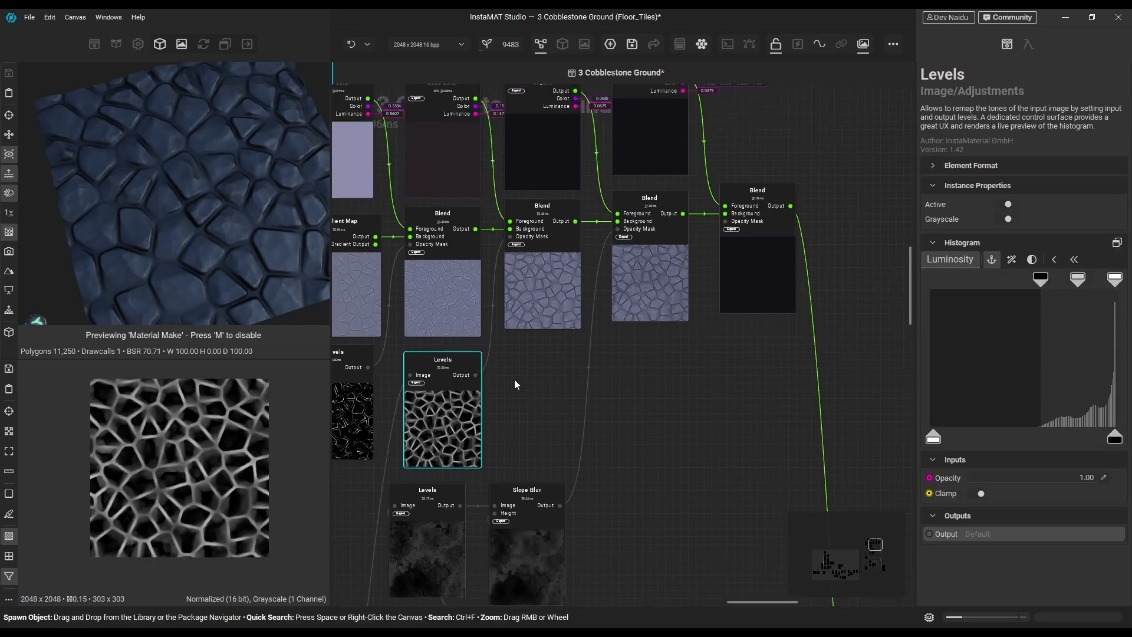
# Add a Slope Blur fed by the ambient occlusion Levels and drive its Height with a new Clouds node placed below
pyautogui.moveTo(475, 375); pyautogui.dragTo(623, 503)
pyautogui.click(703, 455)
pyautogui.write('clo')
pyautogui.click(663, 543)
pyautogui.moveTo(706, 499); pyautogui.dragTo(668, 427, button='middle')
pyautogui.moveTo(574, 444); pyautogui.dragTo(640, 473)
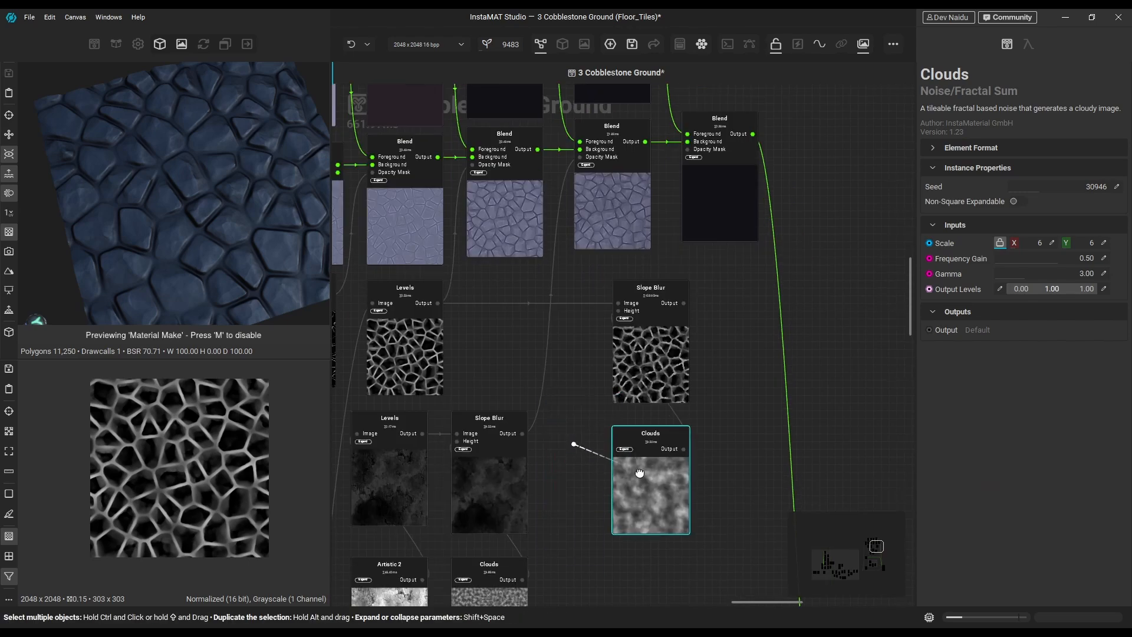
pyautogui.click(692, 329)
# Preview the ambient occlusion Slope Blur and set its Clouds node's scale to 16
pyautogui.doubleClick(656, 354)
pyautogui.scroll(5, 228, 455)
pyautogui.click(652, 481)
pyautogui.moveTo(1020, 245); pyautogui.dragTo(1027, 245)
pyautogui.moveTo(674, 317); pyautogui.dragTo(677, 335, button='middle')
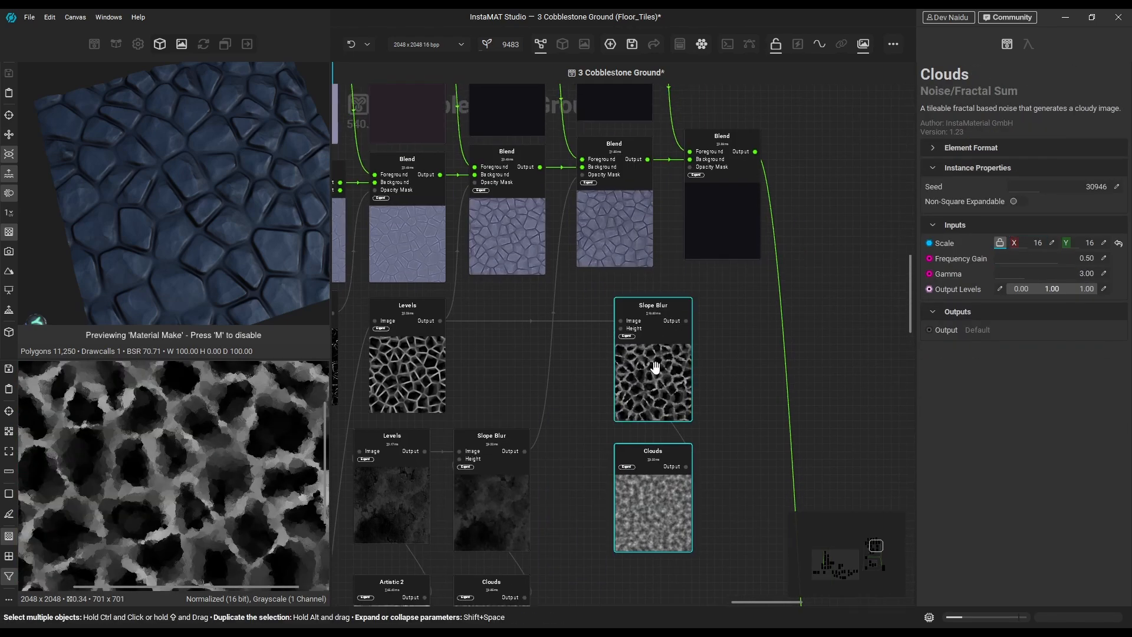
pyautogui.scroll(-5, 125, 521)
# Move the ambient occlusion Slope Blur and Clouds closer, connect the blur to the fourth Blend's Opacity Mask, and preview that Blend
pyautogui.moveTo(736, 465); pyautogui.dragTo(661, 389)
pyautogui.moveTo(660, 389); pyautogui.dragTo(623, 390)
pyautogui.moveTo(648, 321); pyautogui.dragTo(690, 167)
pyautogui.moveTo(419, 217); pyautogui.dragTo(415, 286, button='middle')
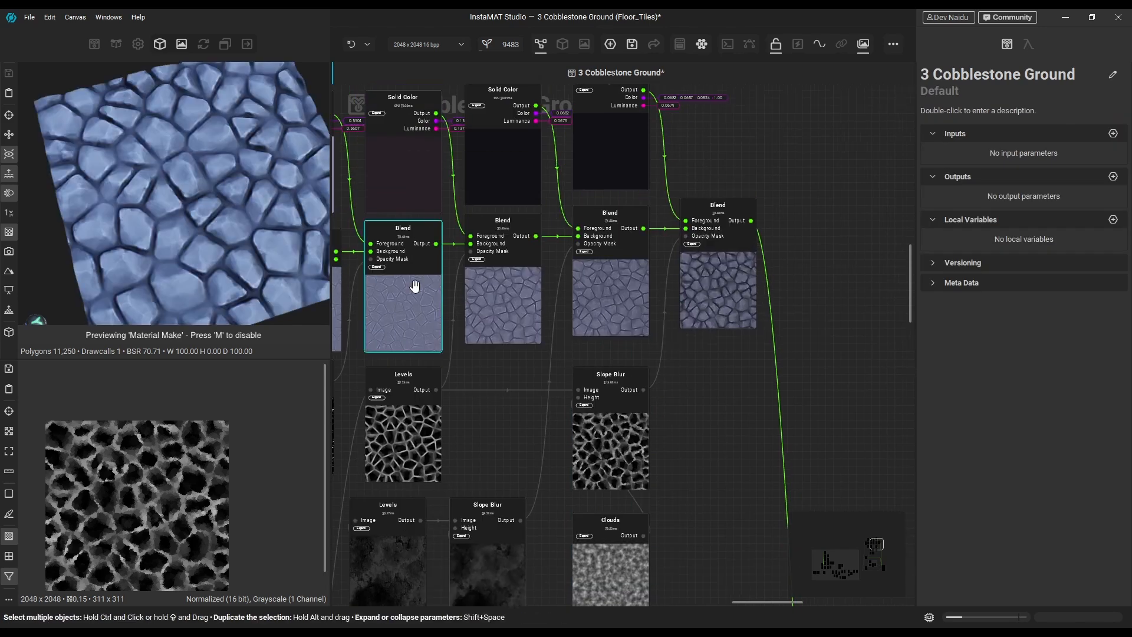
pyautogui.doubleClick(644, 230)
pyautogui.doubleClick(733, 203)
pyautogui.moveTo(734, 200); pyautogui.dragTo(724, 264, button='middle')
# Recolor the fourth Blend's Solid Color to deep blue with hue about 0.67, saturation about 0.93 and value about 0.21
pyautogui.click(587, 215)
pyautogui.click(1103, 247)
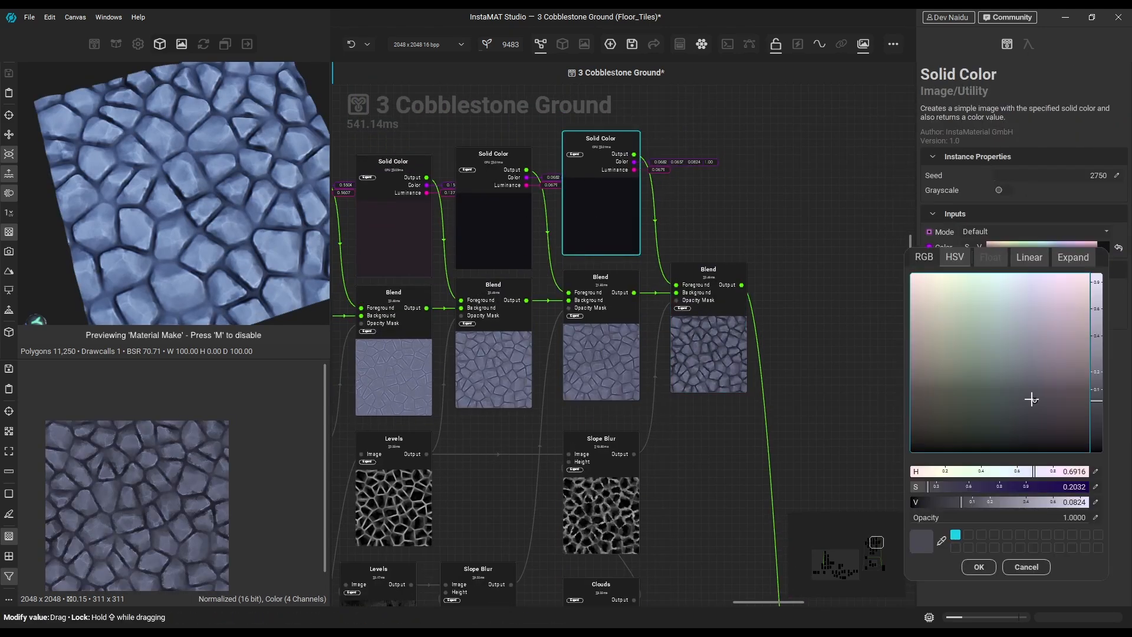
pyautogui.moveTo(1000, 489); pyautogui.dragTo(1064, 491)
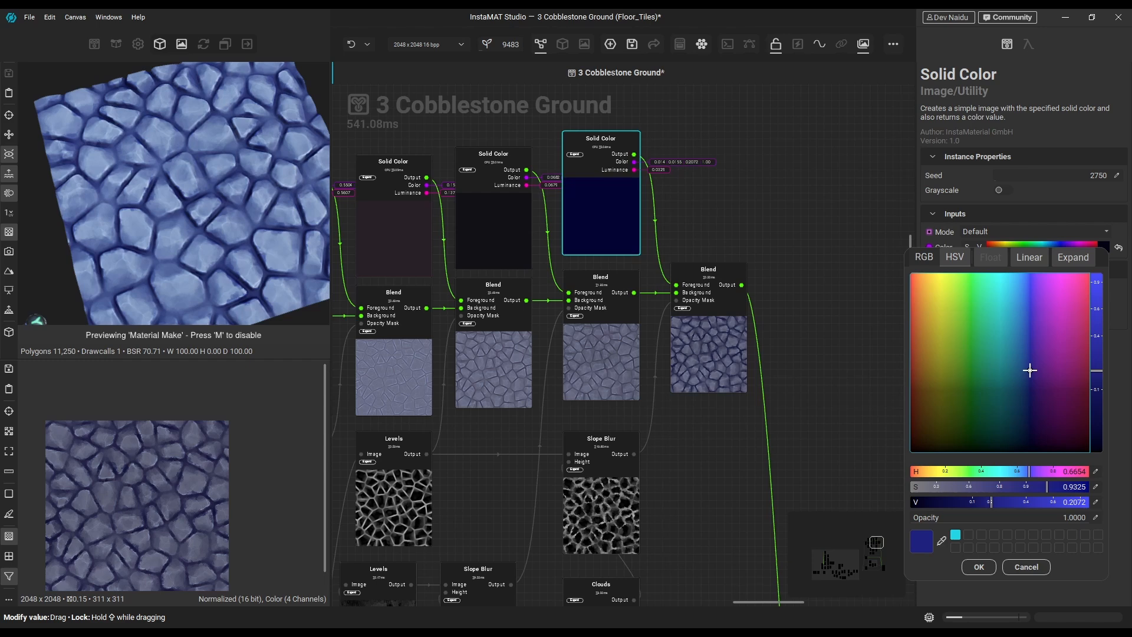
pyautogui.click(1026, 567)
# Set the fourth Blend's mode to Multiply and its opacity to 40 %
pyautogui.moveTo(788, 234); pyautogui.dragTo(764, 238, button='middle')
pyautogui.click(696, 336)
pyautogui.click(1026, 284)
pyautogui.click(1018, 217)
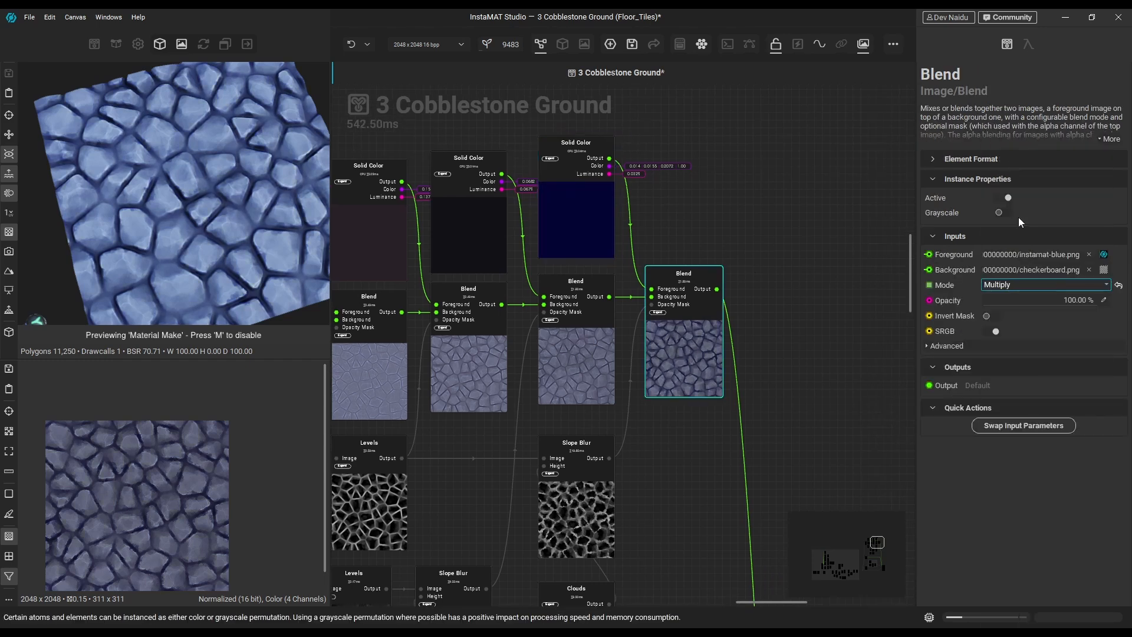
pyautogui.moveTo(1003, 300); pyautogui.dragTo(1028, 302)
pyautogui.click(613, 316)
pyautogui.click(678, 331)
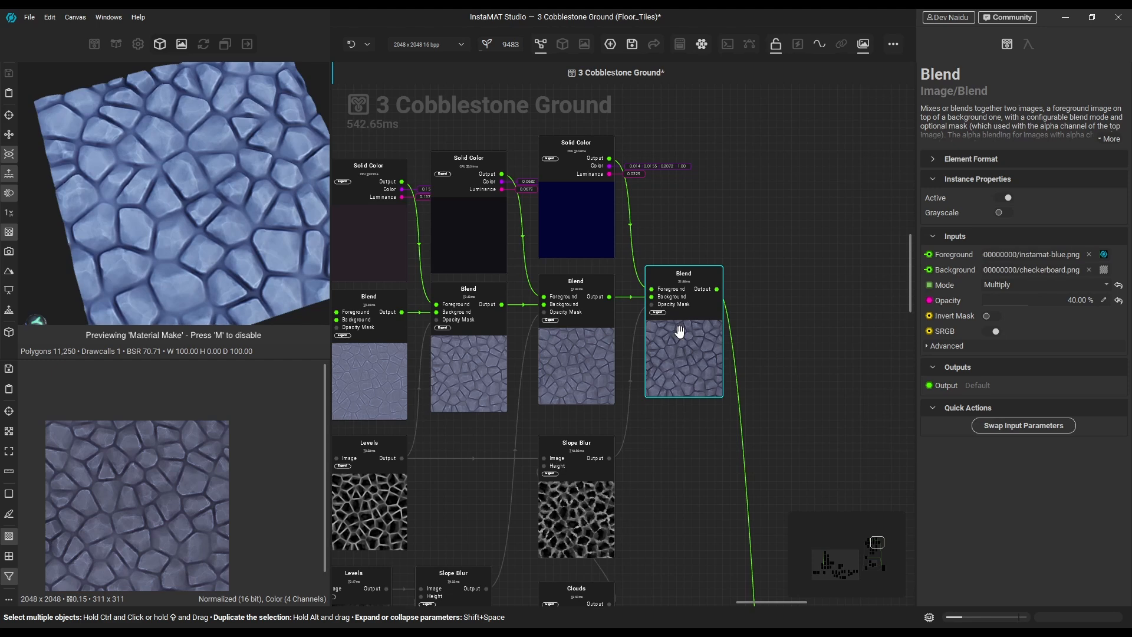
# Add a fifth Blend node after the fourth and connect a duplicate of the deep blue Solid Color to its Foreground
pyautogui.moveTo(680, 331); pyautogui.dragTo(544, 228, button='middle')
pyautogui.click(605, 298)
pyautogui.press('space')
pyautogui.press('Return')
pyautogui.moveTo(603, 335); pyautogui.dragTo(674, 258)
pyautogui.moveTo(734, 232); pyautogui.dragTo(733, 297, button='middle')
pyautogui.keyDown('alt'); pyautogui.moveTo(468, 166); pyautogui.dragTo(578, 167); pyautogui.keyUp('alt')
pyautogui.moveTo(581, 120); pyautogui.dragTo(630, 242)
# Add a Brush Strokes node with Count 64, Scale 0.73, Fiber Count 0.15, Fiber Variation 0.17, Balance 0.86 and Contrast 0.35
pyautogui.moveTo(559, 436); pyautogui.dragTo(550, 360, button='middle')
pyautogui.press('space')
pyautogui.write('brus')
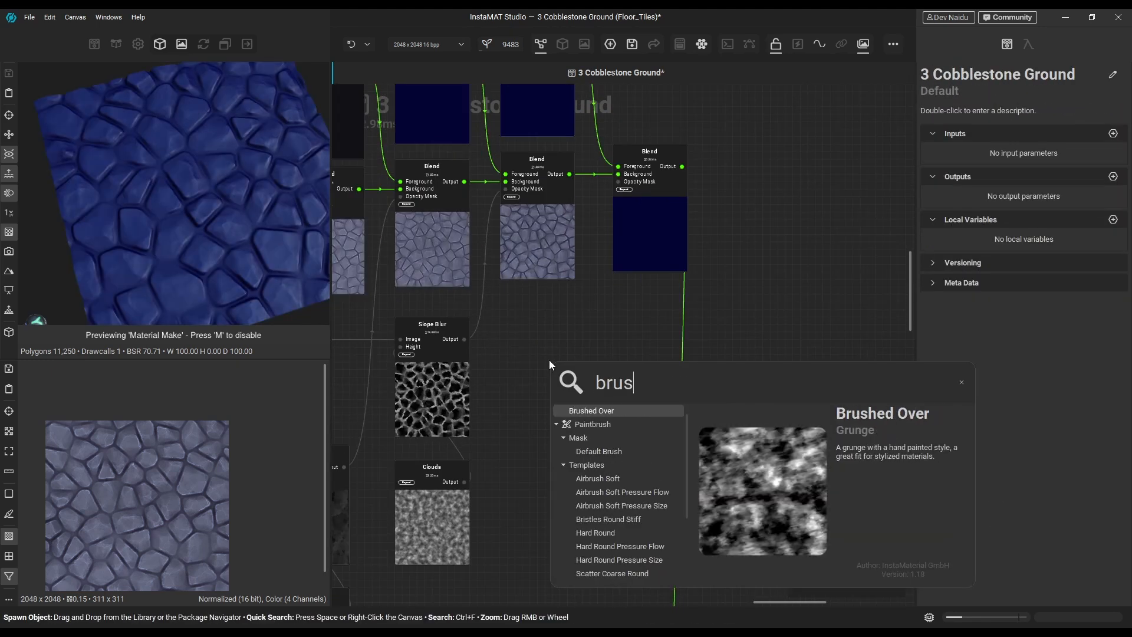
pyautogui.write('h st')
pyautogui.press('Return')
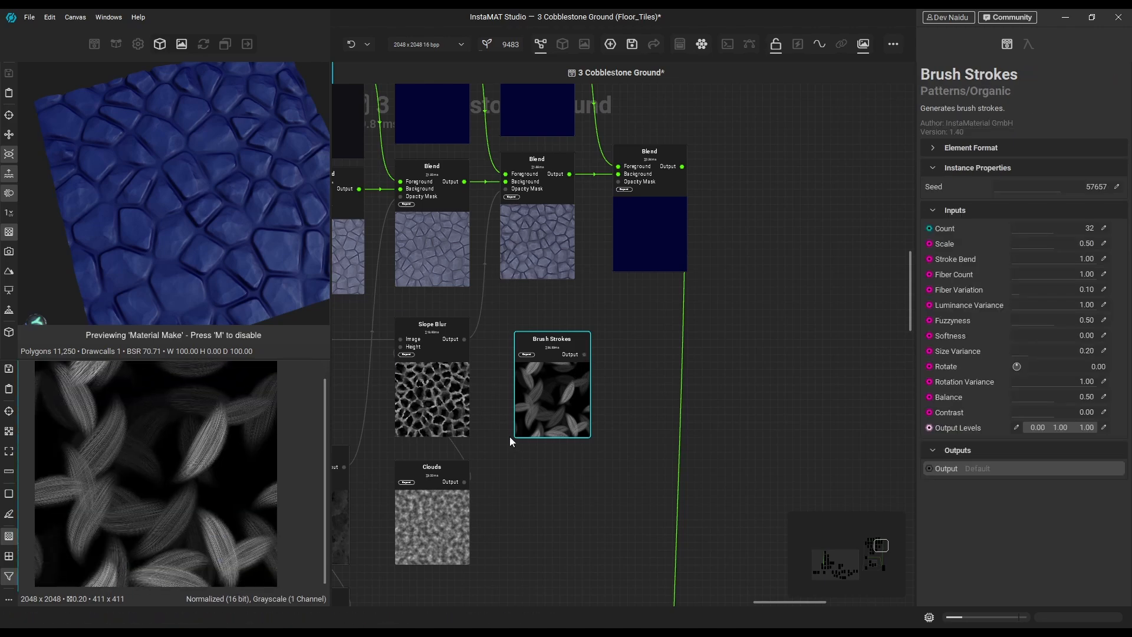
pyautogui.moveTo(1059, 230)
pyautogui.mouseDown()
pyautogui.moveTo(1095, 231)
pyautogui.moveTo(1064, 246)
pyautogui.moveTo(1076, 250)
pyautogui.moveTo(1059, 274)
pyautogui.moveTo(1022, 274)
pyautogui.moveTo(1025, 290)
pyautogui.mouseUp()
pyautogui.moveTo(1067, 398)
pyautogui.mouseDown()
pyautogui.moveTo(1080, 399)
pyautogui.moveTo(1054, 398)
pyautogui.moveTo(1079, 398)
pyautogui.moveTo(1043, 413)
pyautogui.moveTo(1070, 410)
pyautogui.mouseUp()
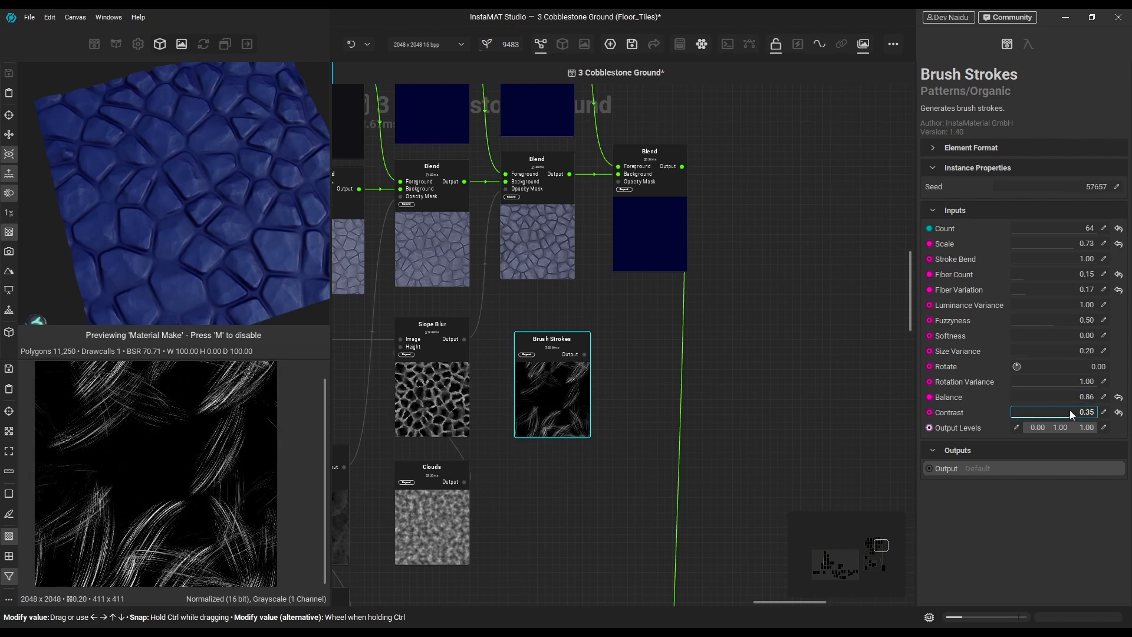
# Add a Slope Blur fed by Brush Strokes and connect a new Clouds node to its Height input
pyautogui.moveTo(678, 407); pyautogui.dragTo(692, 357, button='middle')
pyautogui.scroll(1, 149, 412)
pyautogui.write('slope')
pyautogui.moveTo(597, 304)
pyautogui.mouseDown()
pyautogui.moveTo(626, 302)
pyautogui.moveTo(615, 475)
pyautogui.moveTo(566, 443)
pyautogui.mouseUp()
pyautogui.click(695, 377)
pyautogui.write('clouds')
pyautogui.click(641, 501)
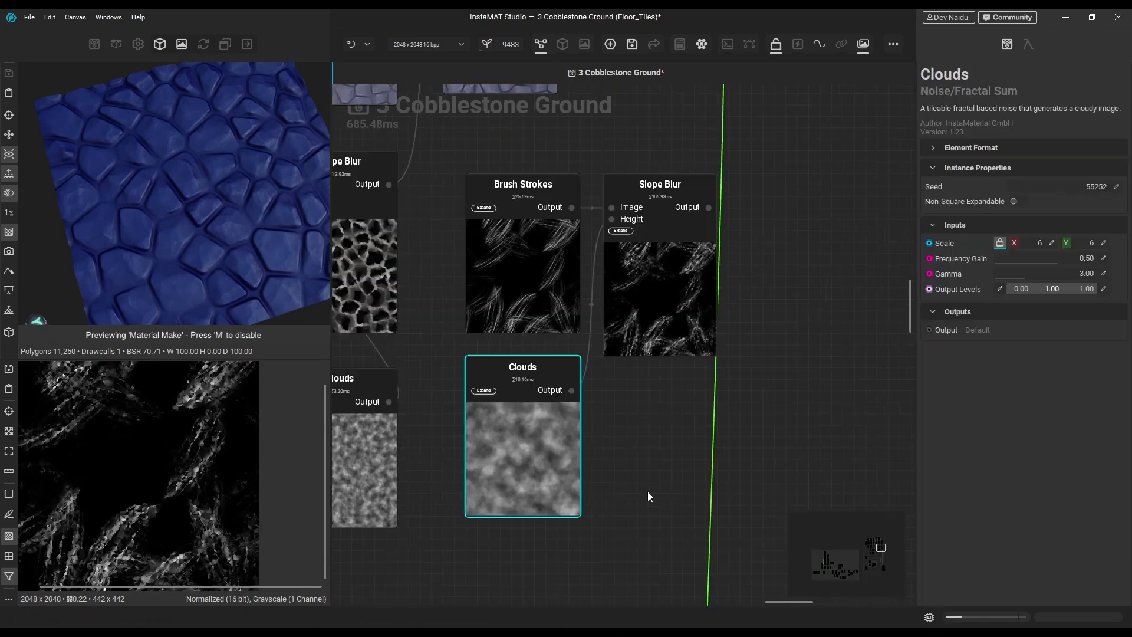
# Increase the scale of the brush stroke Clouds and raise its Slope Blur's intensity to about 278 %
pyautogui.moveTo(1033, 243); pyautogui.dragTo(1060, 247)
pyautogui.click(673, 331)
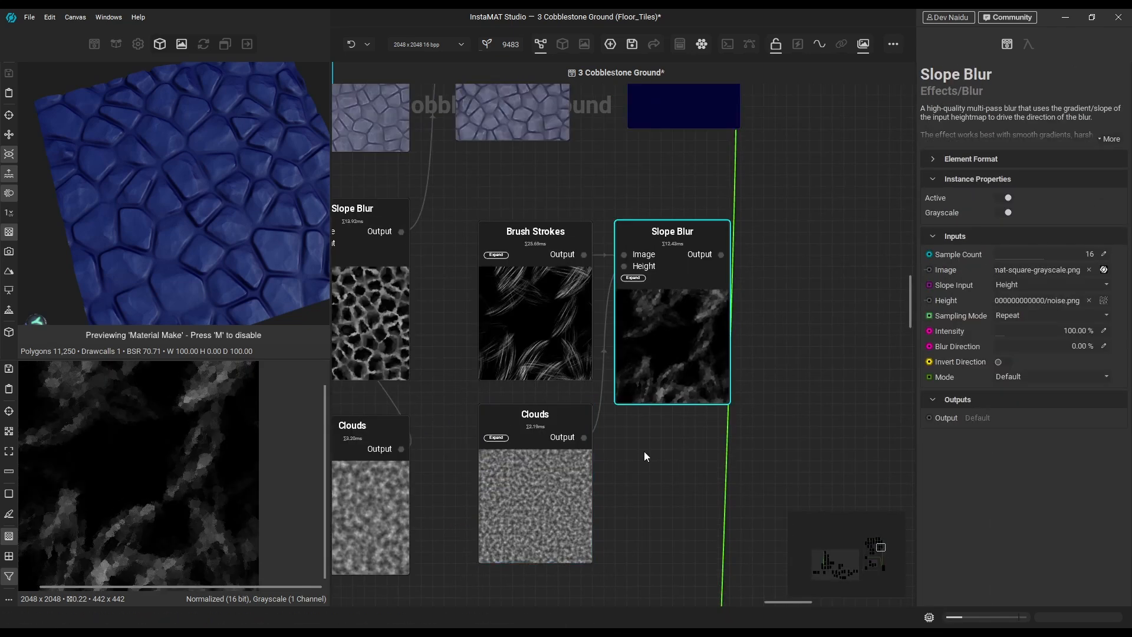
pyautogui.moveTo(1010, 331); pyautogui.dragTo(1031, 339)
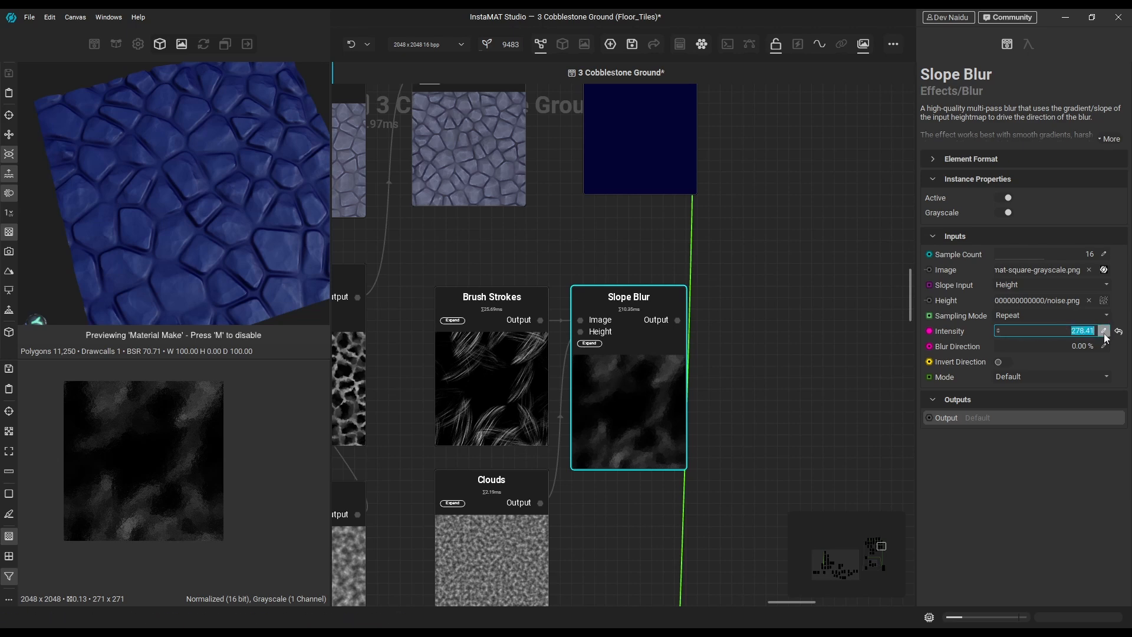
# Set the Brush Strokes node's seed to 47501
pyautogui.click(492, 383)
pyautogui.click(1049, 188)
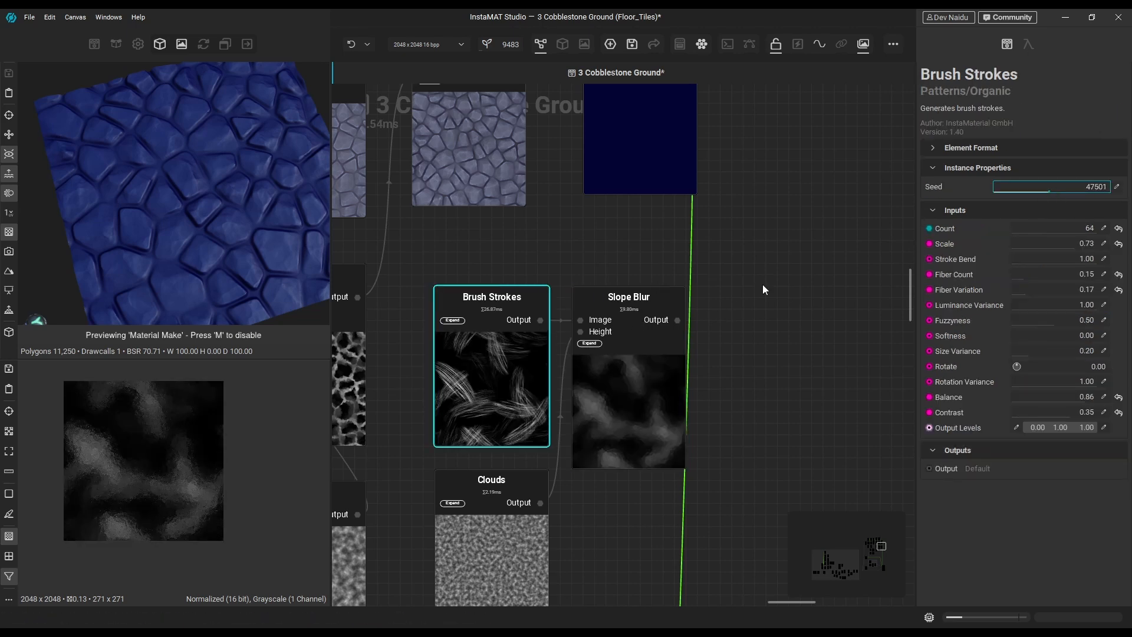
# Connect the brush-stroke Slope Blur to the last Blend's Opacity Mask and move that Blend farther from its Solid Color
pyautogui.moveTo(763, 285); pyautogui.dragTo(786, 396, button='middle')
pyautogui.moveTo(701, 430); pyautogui.dragTo(614, 167)
pyautogui.moveTo(655, 242); pyautogui.dragTo(792, 246)
pyautogui.moveTo(787, 364); pyautogui.dragTo(767, 596, button='middle')
# Set the last Solid Color to a muted purple with hue about 0.75, saturation about 0.25 and value about 0.57
pyautogui.click(476, 299)
pyautogui.click(1102, 247)
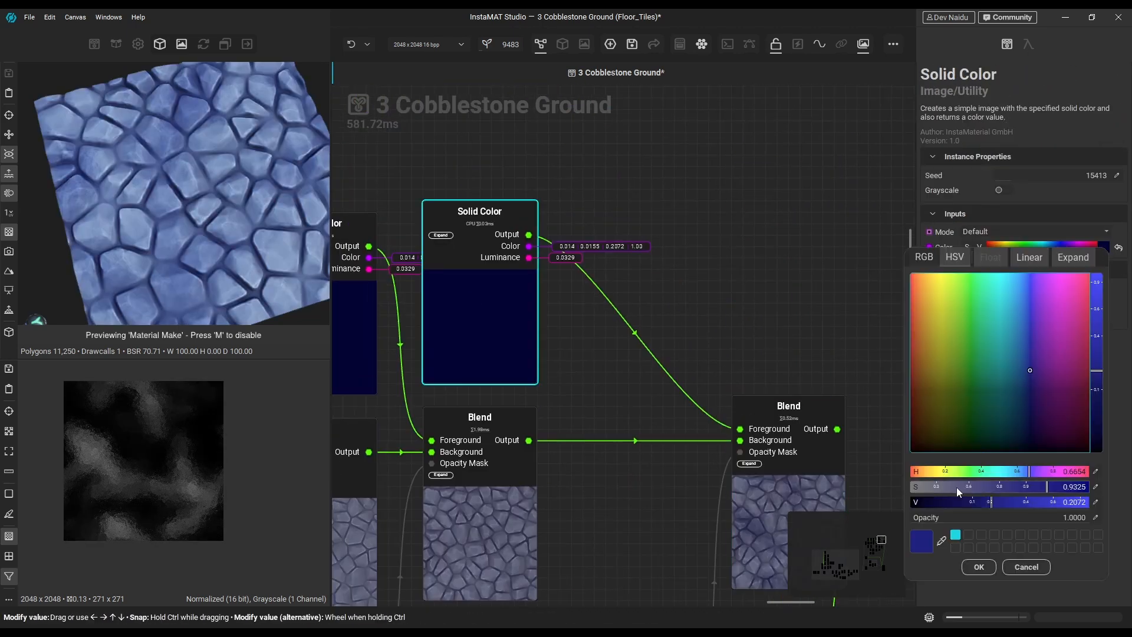
pyautogui.moveTo(958, 493); pyautogui.dragTo(934, 492)
pyautogui.moveTo(1041, 370); pyautogui.dragTo(1048, 313)
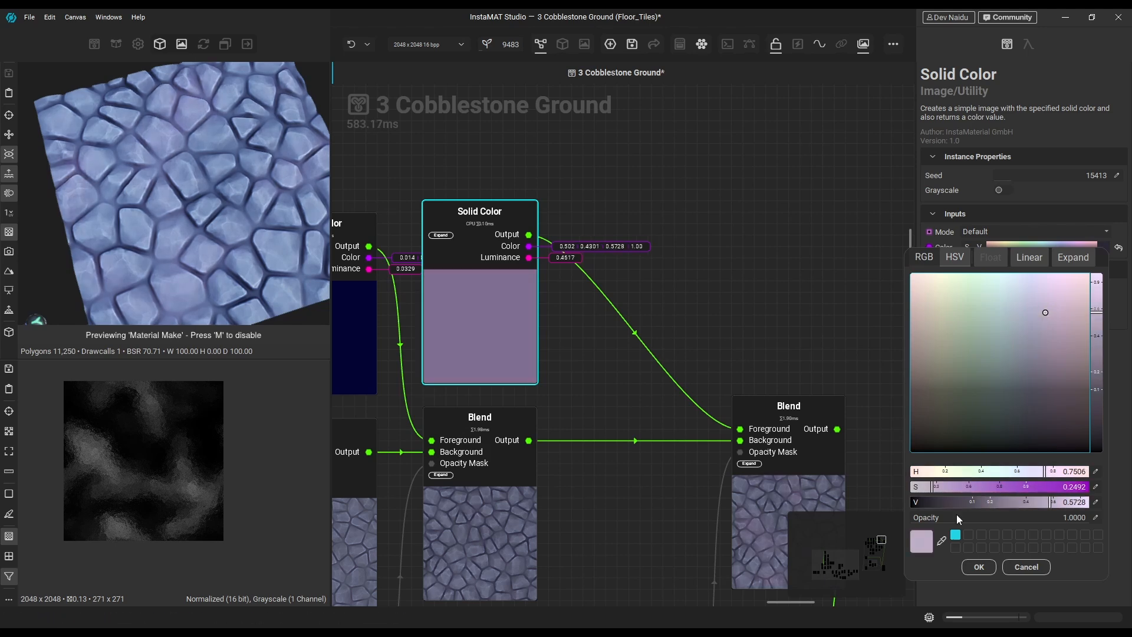
pyautogui.click(979, 566)
# Set the purple layer's Blend to Multiply mode with 60 % opacity and check the cobblestones in the 3D preview
pyautogui.moveTo(748, 290); pyautogui.dragTo(693, 183, button='middle')
pyautogui.click(746, 426)
pyautogui.click(1030, 285)
pyautogui.click(1022, 217)
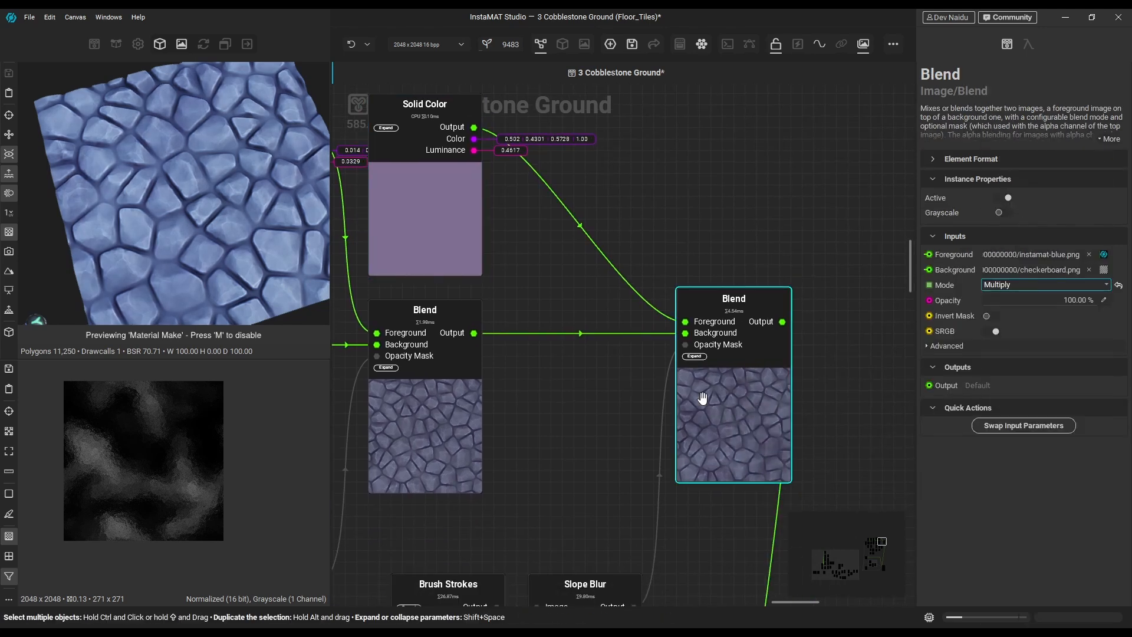
pyautogui.click(1103, 301)
pyautogui.write('60')
pyautogui.press('Return')
pyautogui.scroll(-3, 229, 221)
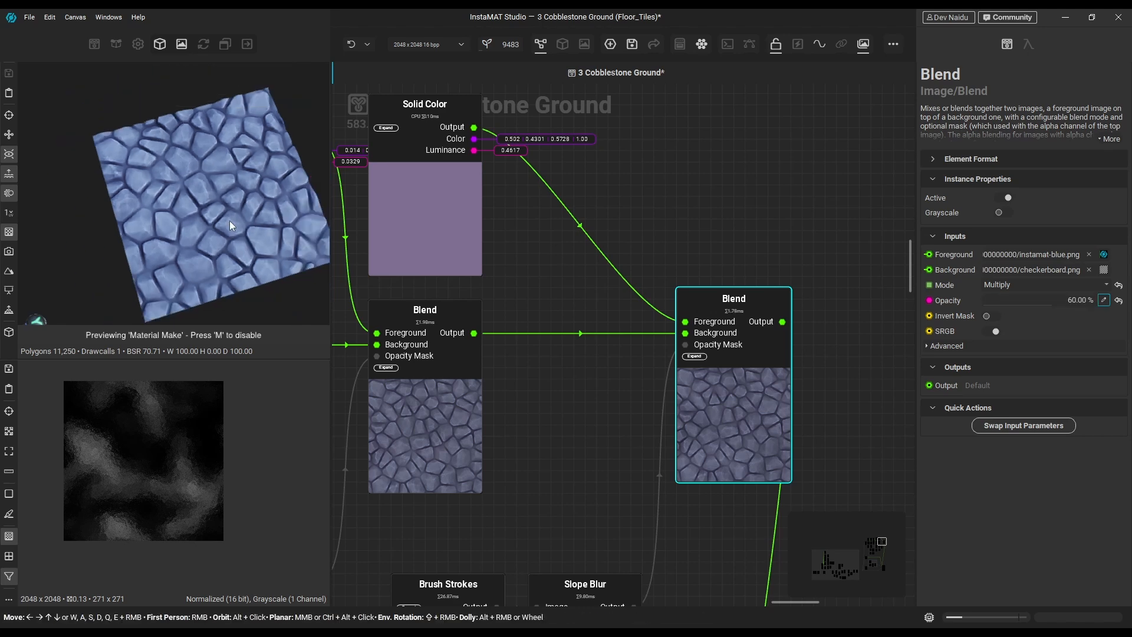
pyautogui.moveTo(229, 221)
pyautogui.keyDown('alt'); pyautogui.mouseDown()
pyautogui.moveTo(238, 214)
pyautogui.moveTo(121, 169)
pyautogui.moveTo(235, 258)
pyautogui.moveTo(229, 237)
pyautogui.mouseUp(); pyautogui.keyUp('alt')
pyautogui.scroll(3, 234, 258)
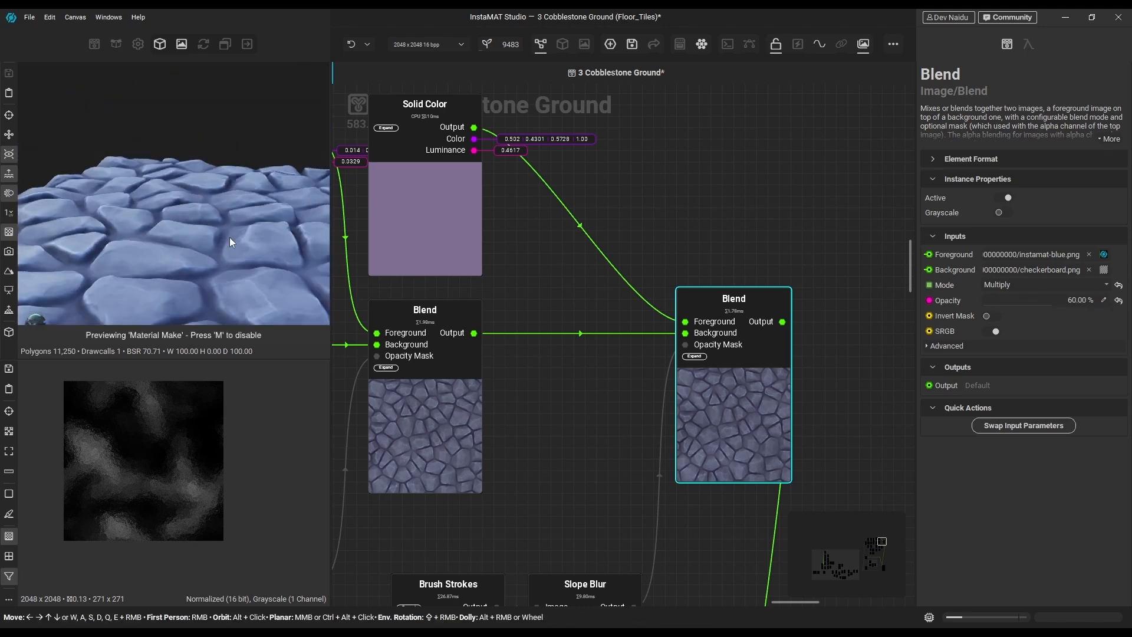
# Add an HSL node after the final Blend in the base color chain
pyautogui.moveTo(777, 522); pyautogui.dragTo(642, 453, button='middle')
pyautogui.rightClick(642, 454)
pyautogui.click(690, 489)
pyautogui.moveTo(634, 486); pyautogui.dragTo(736, 325)
pyautogui.moveTo(736, 326); pyautogui.dragTo(708, 329, button='middle')
# Fine-tune the HSL node's color adjustments, entering -5 for the last one changed
pyautogui.moveTo(236, 195)
pyautogui.keyDown('alt'); pyautogui.mouseDown()
pyautogui.moveTo(242, 227)
pyautogui.moveTo(242, 206)
pyautogui.mouseUp(); pyautogui.keyUp('alt')
pyautogui.click(757, 256)
pyautogui.click(1104, 300)
pyautogui.moveTo(1039, 307); pyautogui.dragTo(1036, 320)
pyautogui.click(1103, 316)
pyautogui.write('-5')
# Make room around the base color network and frame all its nodes in a comment titled "Color"
pyautogui.scroll(-8, 808, 353)
pyautogui.moveTo(811, 510); pyautogui.dragTo(762, 194, button='middle')
pyautogui.moveTo(714, 512); pyautogui.dragTo(599, 215)
pyautogui.moveTo(692, 450); pyautogui.dragTo(835, 453)
pyautogui.click(861, 278)
pyautogui.moveTo(850, 168); pyautogui.dragTo(842, 441, button='middle')
pyautogui.moveTo(353, 176); pyautogui.dragTo(773, 493)
pyautogui.press('c')
pyautogui.doubleClick(943, 81)
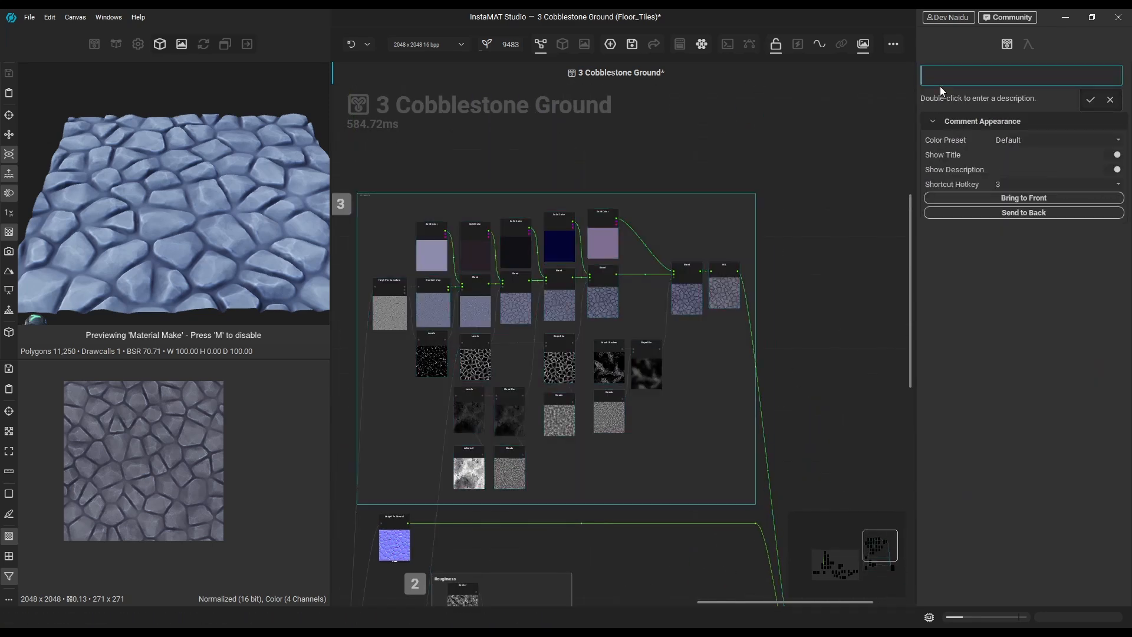
pyautogui.write('Color')
pyautogui.moveTo(793, 303); pyautogui.dragTo(800, 315, button='middle')
pyautogui.click(801, 315)
# Change the opacity of the final Multiply Blend and inspect the stones' color up close in the 2D preview
pyautogui.scroll(3, 599, 291)
pyautogui.click(600, 291)
pyautogui.click(486, 315)
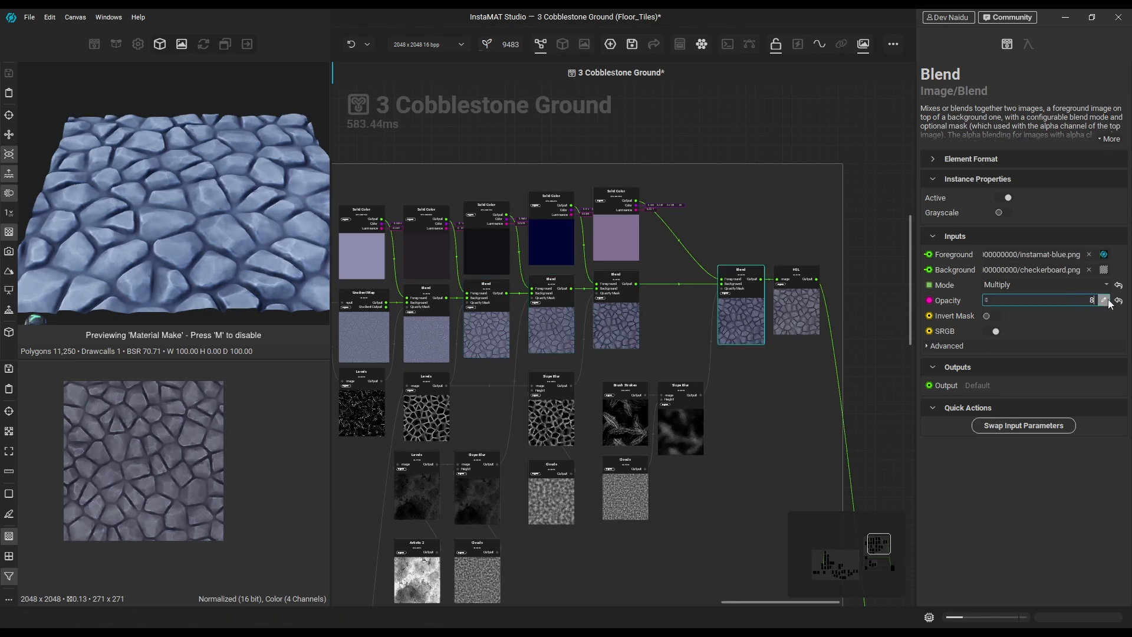
pyautogui.press('Return')
pyautogui.click(796, 312)
pyautogui.scroll(-3, 177, 224)
pyautogui.scroll(6, 210, 448)
# Set the first Blend after the Gradient Map to Soft Light mode with 80 % opacity
pyautogui.click(426, 331)
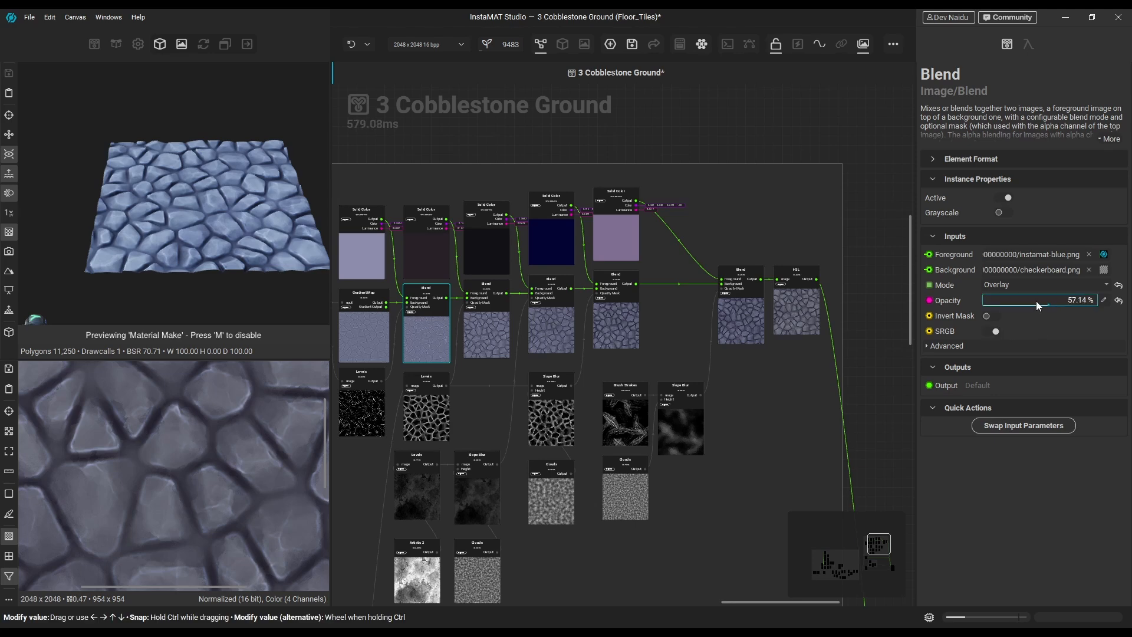
pyautogui.click(1019, 283)
pyautogui.click(1016, 311)
pyautogui.moveTo(1031, 303); pyautogui.dragTo(1120, 306)
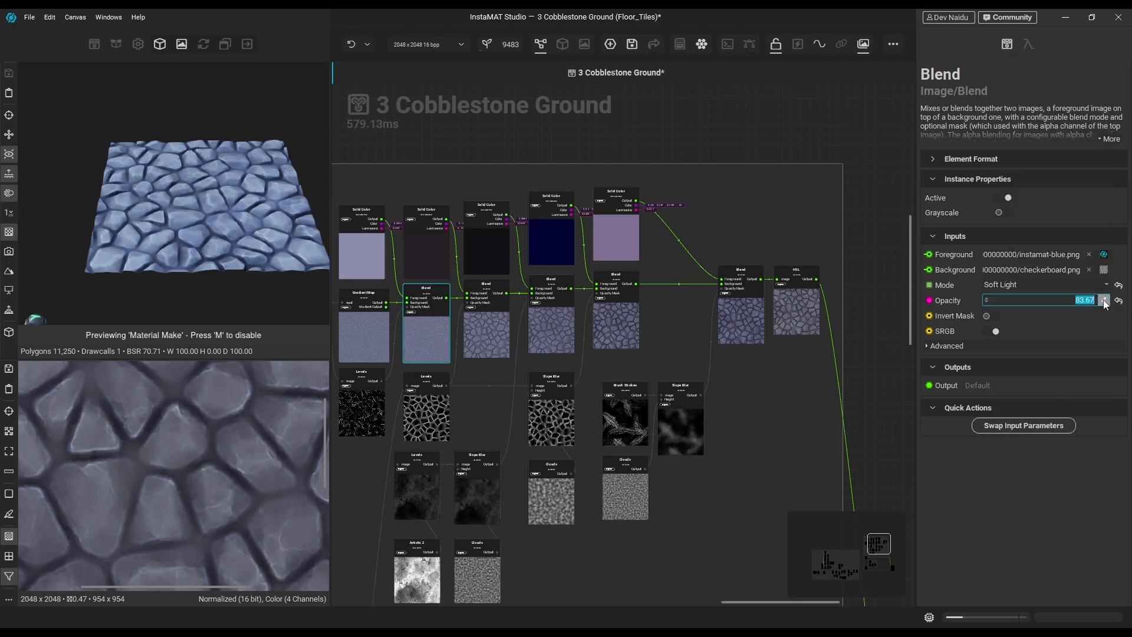
pyautogui.scroll(-4, 185, 372)
pyautogui.scroll(3, 275, 222)
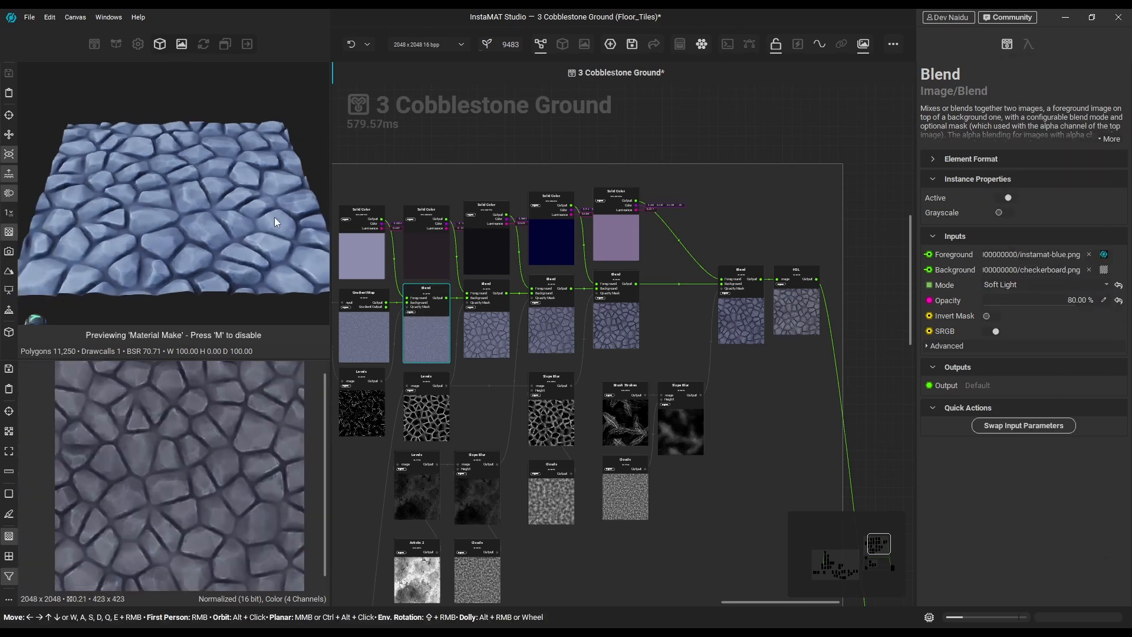
# Duplicate the Material Make node into the empty area below the network and delete the copy's input connections
pyautogui.click(830, 260)
pyautogui.scroll(-4, 847, 294)
pyautogui.moveTo(871, 407); pyautogui.dragTo(718, 157, button='middle')
pyautogui.rightClick(756, 359)
pyautogui.click(787, 411)
pyautogui.moveTo(676, 518); pyautogui.dragTo(763, 402, button='middle')
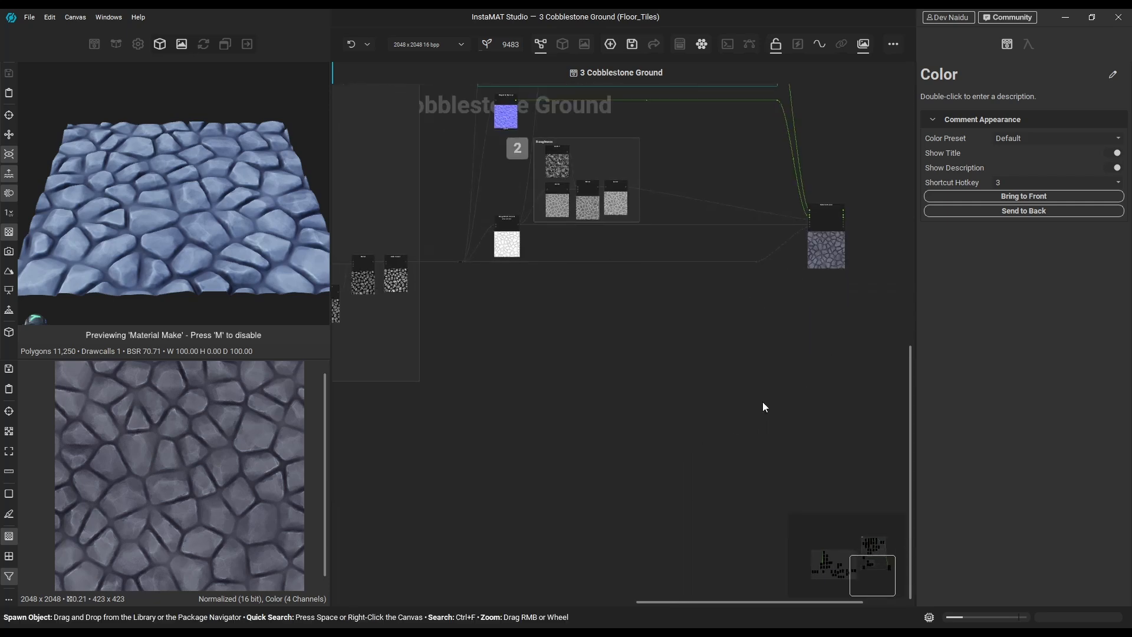
pyautogui.scroll(-1, 762, 401)
pyautogui.moveTo(723, 492); pyautogui.dragTo(620, 431, button='middle')
pyautogui.keyDown('alt'); pyautogui.moveTo(713, 203); pyautogui.dragTo(714, 492); pyautogui.keyUp('alt')
pyautogui.moveTo(719, 347); pyautogui.dragTo(579, 469)
pyautogui.press('BackSpace')
# Show the duplicated, unconnected Material Make in the 3D preview and reposition it
pyautogui.moveTo(766, 400); pyautogui.dragTo(731, 310, button='middle')
pyautogui.scroll(4, 678, 420)
pyautogui.rightClick(680, 420)
pyautogui.click(726, 470)
pyautogui.moveTo(680, 447); pyautogui.dragTo(749, 430, button='middle')
pyautogui.moveTo(748, 430); pyautogui.dragTo(793, 443)
pyautogui.click(659, 376)
pyautogui.scroll(3, 659, 376)
# Add a Clouds node and connect it to the new Material Make's Height input, leaving space between them
pyautogui.moveTo(602, 364); pyautogui.dragTo(526, 291, button='middle')
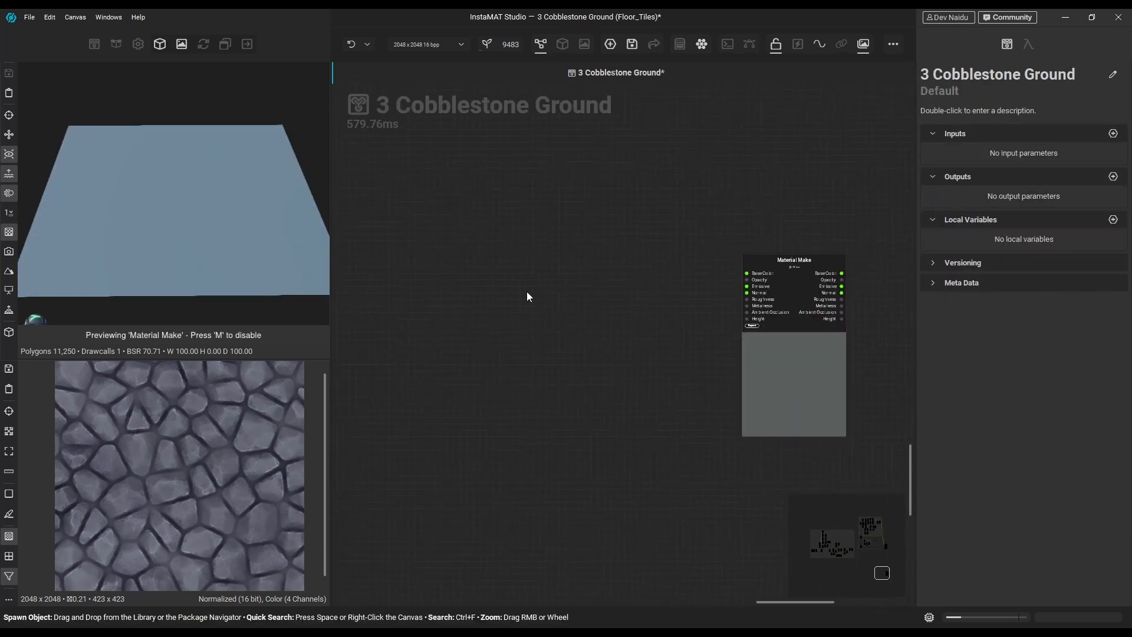
pyautogui.press('space')
pyautogui.write('clouds')
pyautogui.click(574, 369)
pyautogui.moveTo(547, 325); pyautogui.dragTo(751, 319)
pyautogui.moveTo(500, 370); pyautogui.dragTo(601, 369, button='middle')
pyautogui.moveTo(602, 369); pyautogui.dragTo(462, 363)
# Add a reroute on the Clouds connection and feed a Height To Ambient Occlusion node into Material Make's Ambient Occlusion input
pyautogui.moveTo(636, 317); pyautogui.dragTo(519, 356, button='middle')
pyautogui.click(519, 356)
pyautogui.press('space')
pyautogui.doubleClick(519, 356)
pyautogui.press('space')
pyautogui.write('height')
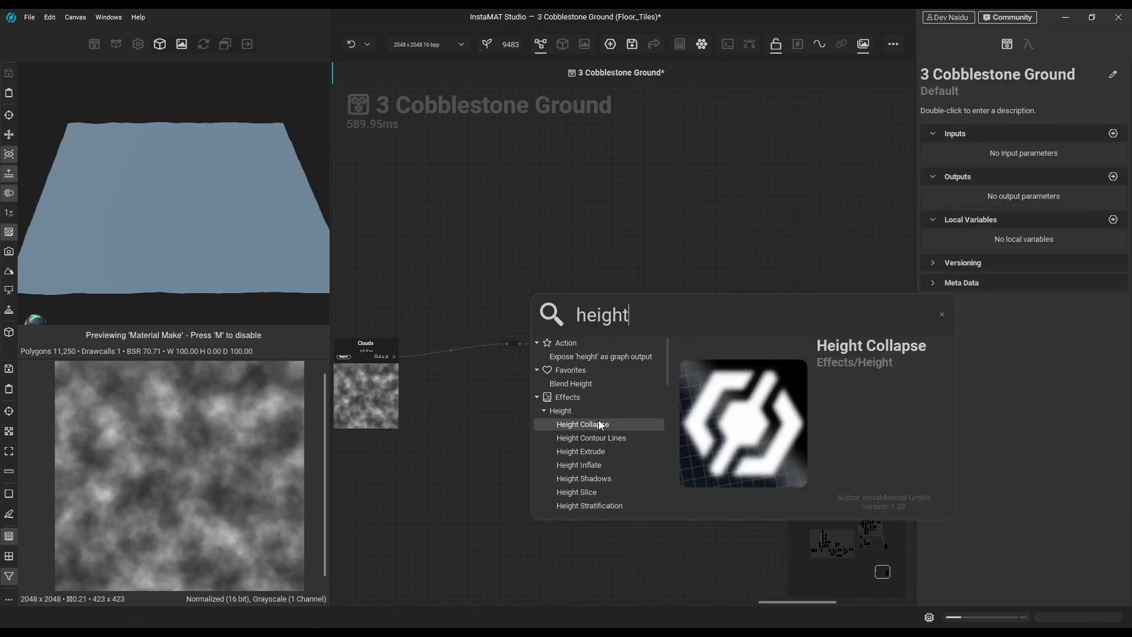
pyautogui.click(598, 439)
pyautogui.moveTo(576, 211); pyautogui.dragTo(732, 351)
# Branch a Height To Normal node from the reroute into Material Make's Normal input and move both conversion nodes above the height connection
pyautogui.moveTo(643, 348); pyautogui.dragTo(701, 395, button='middle')
pyautogui.moveTo(571, 391); pyautogui.dragTo(556, 192)
pyautogui.write('height')
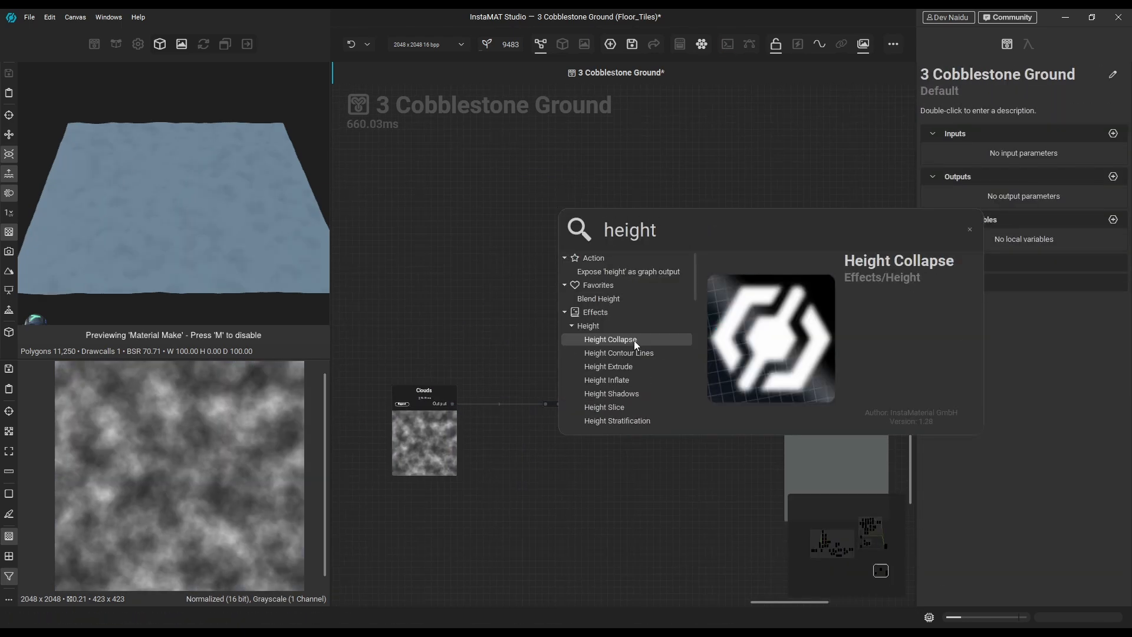
pyautogui.scroll(-8, 635, 341)
pyautogui.click(626, 382)
pyautogui.moveTo(626, 381); pyautogui.dragTo(599, 442, button='middle')
pyautogui.moveTo(529, 259); pyautogui.dragTo(573, 208)
pyautogui.moveTo(601, 196); pyautogui.dragTo(764, 438)
pyautogui.moveTo(726, 424); pyautogui.dragTo(698, 391, button='middle')
pyautogui.moveTo(619, 389); pyautogui.dragTo(568, 228)
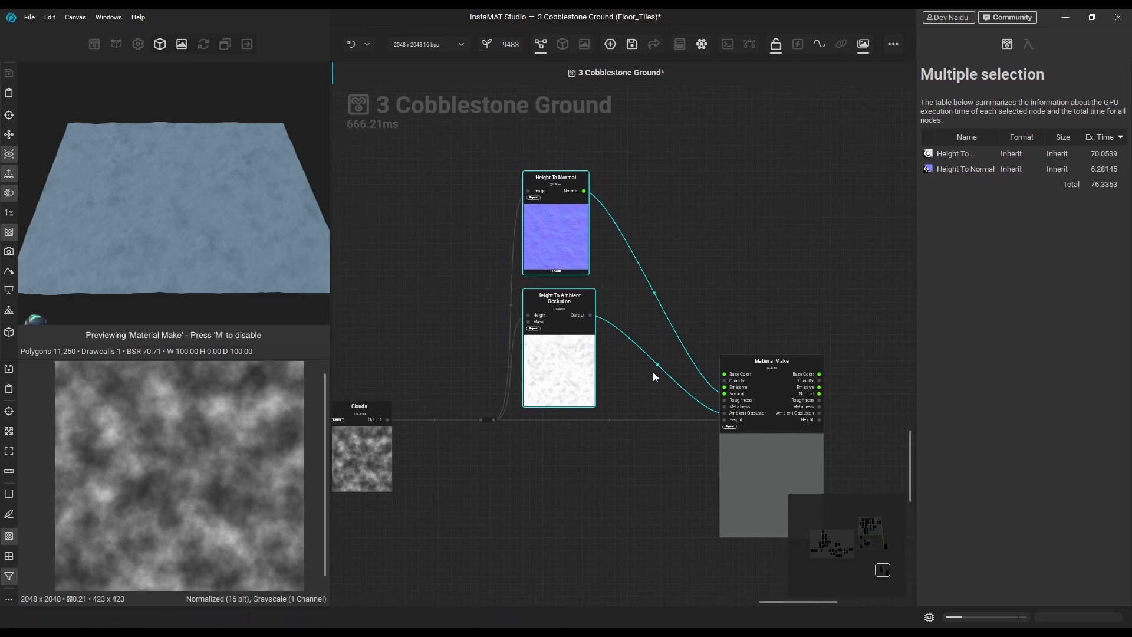
# Set the new Clouds node's scale to 12 in both X and Y
pyautogui.moveTo(653, 372); pyautogui.dragTo(824, 314, button='middle')
pyautogui.click(537, 409)
pyautogui.keyDown('alt'); pyautogui.moveTo(177, 232); pyautogui.dragTo(288, 175); pyautogui.keyUp('alt')
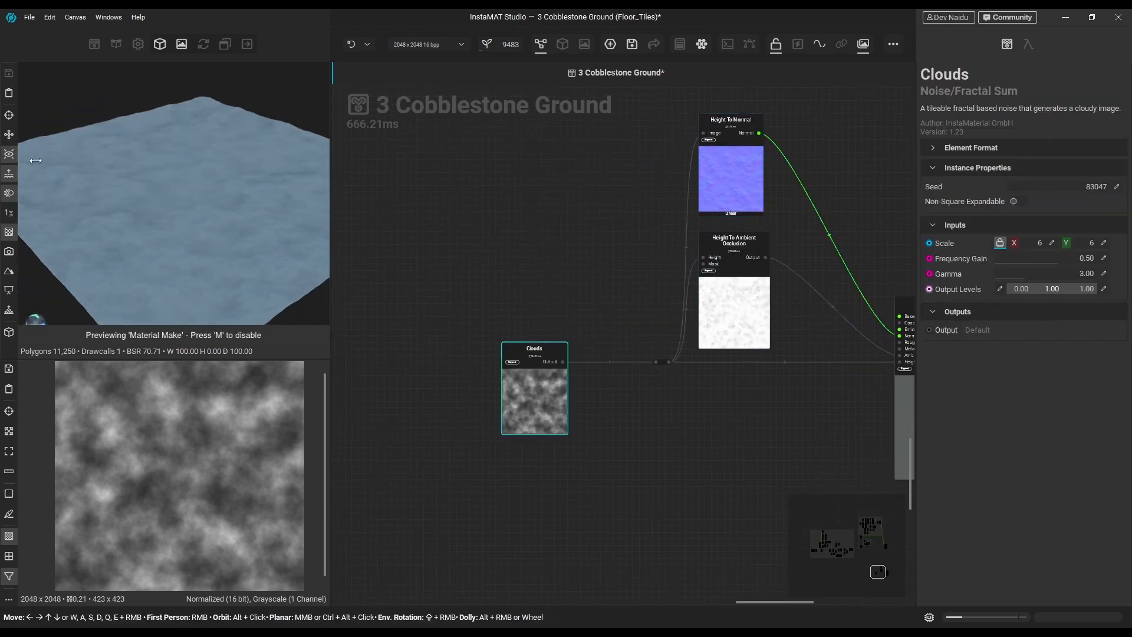
pyautogui.moveTo(1018, 246); pyautogui.dragTo(1050, 245)
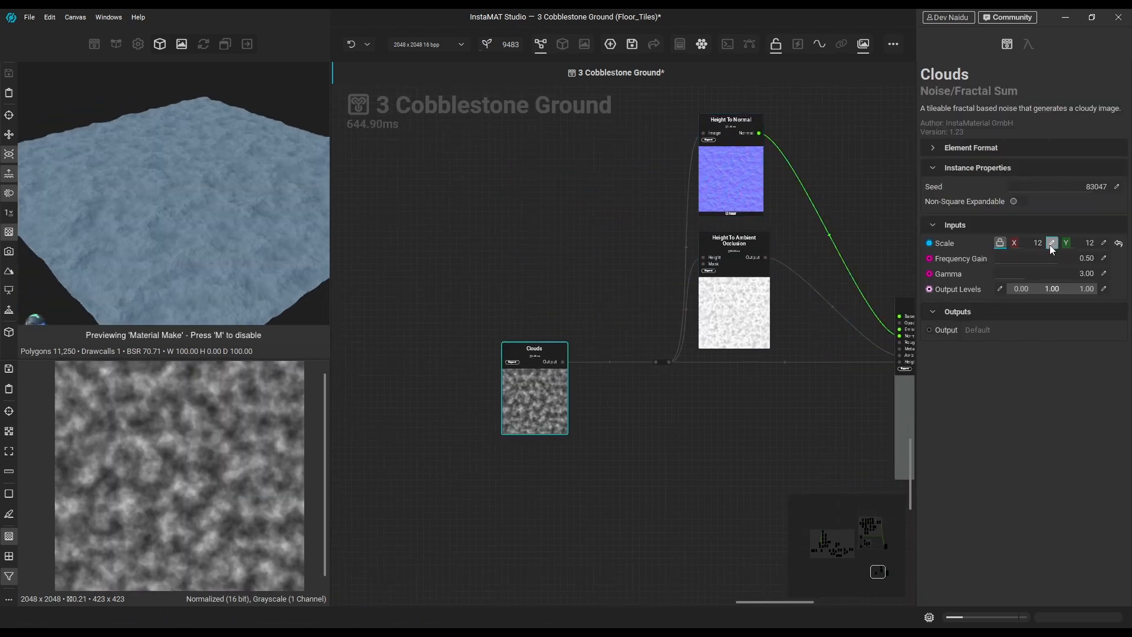
# Insert a Blur node after the Clouds node and set its intensity to 40 %
pyautogui.moveTo(533, 385); pyautogui.dragTo(549, 379, button='middle')
pyautogui.moveTo(548, 379); pyautogui.dragTo(501, 379)
pyautogui.press('space')
pyautogui.click(595, 445)
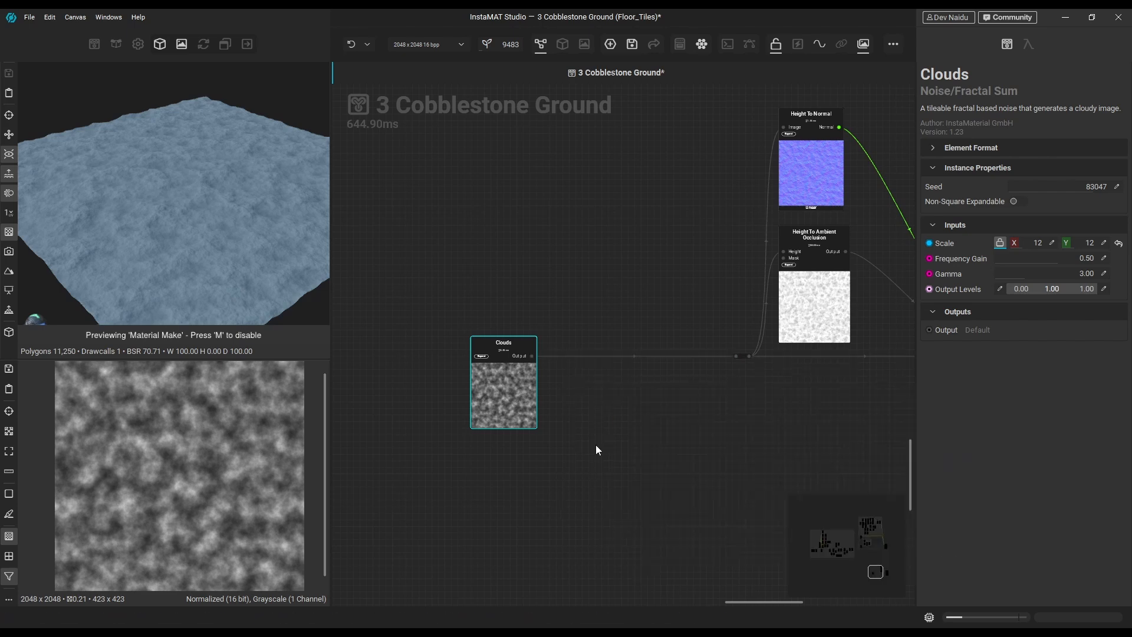
pyautogui.scroll(3, 586, 328)
pyautogui.click(1104, 283)
pyautogui.write('40')
pyautogui.press('Return')
pyautogui.moveTo(603, 280); pyautogui.dragTo(632, 282, button='middle')
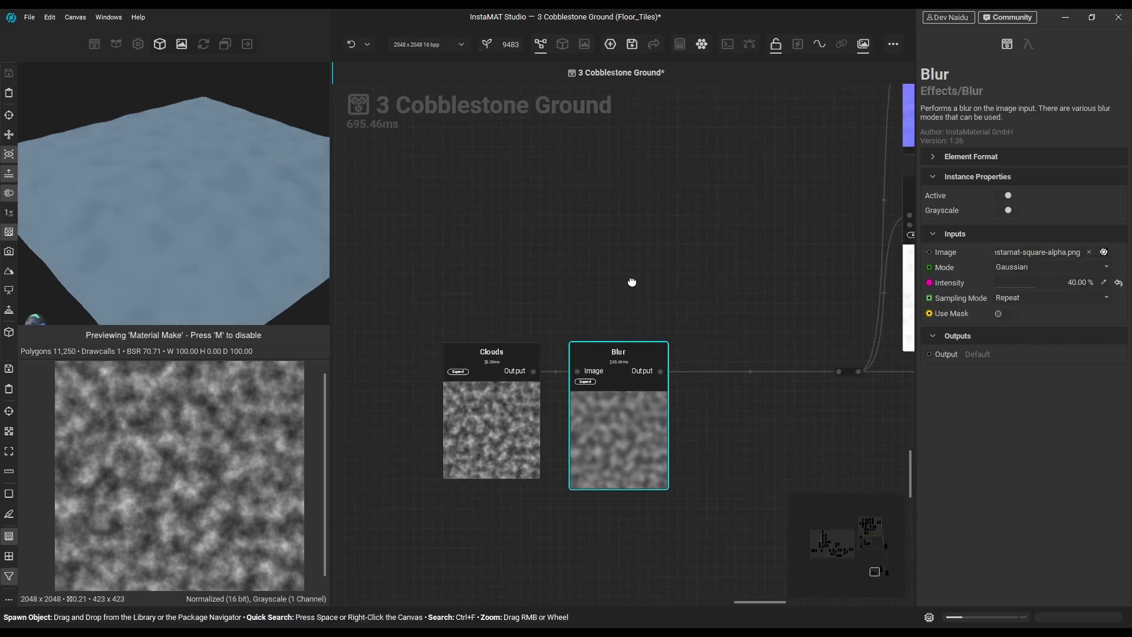
# Add a second Clouds node above the Blur node
pyautogui.press('space')
pyautogui.write('clou')
pyautogui.click(589, 294)
pyautogui.moveTo(532, 253); pyautogui.dragTo(601, 253)
# Insert a Blend after the Blur, connect the upper Clouds to its Foreground, and shift the group back from the reroute
pyautogui.click(706, 373)
pyautogui.press('space')
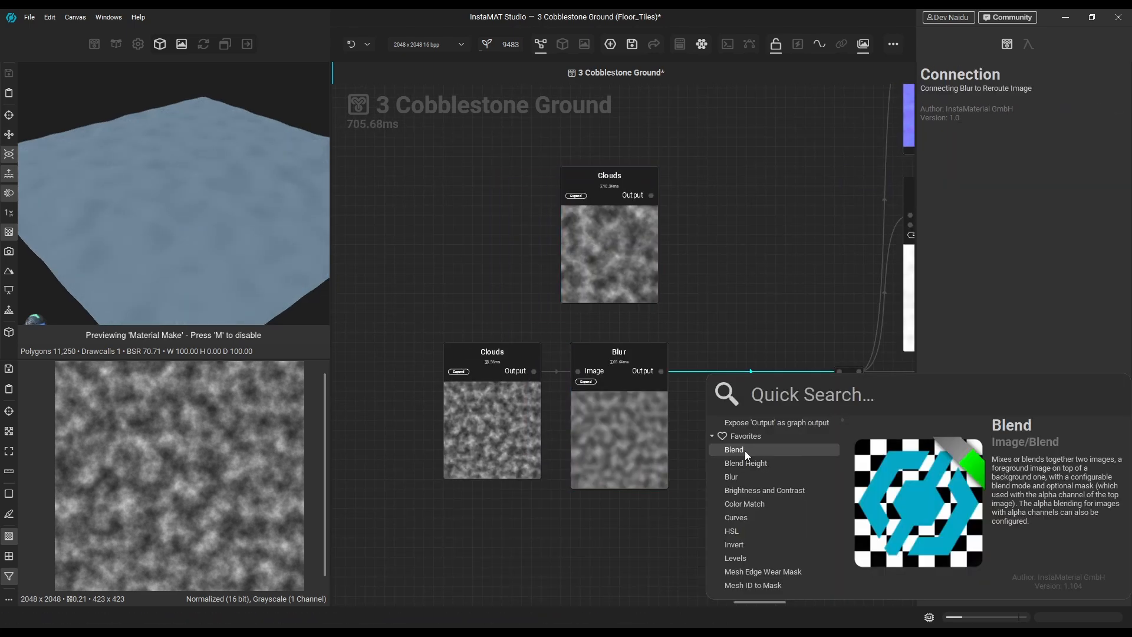
pyautogui.click(745, 451)
pyautogui.moveTo(697, 394); pyautogui.dragTo(743, 433)
pyautogui.moveTo(651, 196); pyautogui.dragTo(706, 361)
pyautogui.moveTo(437, 145); pyautogui.dragTo(721, 454)
pyautogui.moveTo(715, 422); pyautogui.dragTo(646, 433)
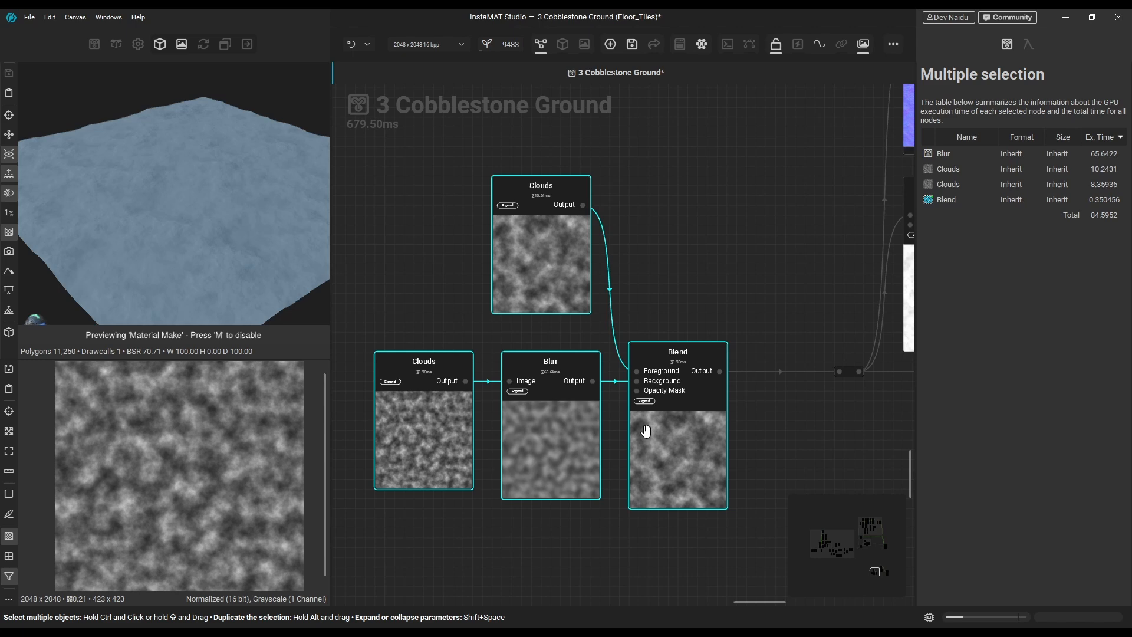
# Make the upper Clouds pattern finer and set the Blend to Multiply with about 38 % opacity
pyautogui.click(558, 251)
pyautogui.click(692, 435)
pyautogui.click(1014, 285)
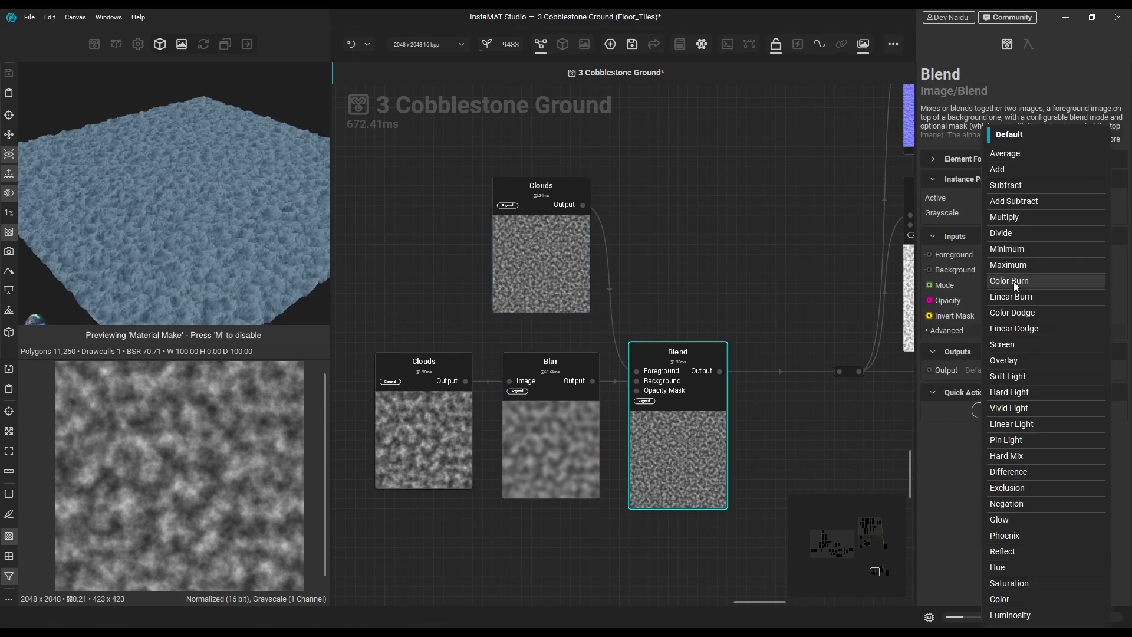
pyautogui.click(1005, 217)
pyautogui.moveTo(1020, 300); pyautogui.dragTo(1027, 297)
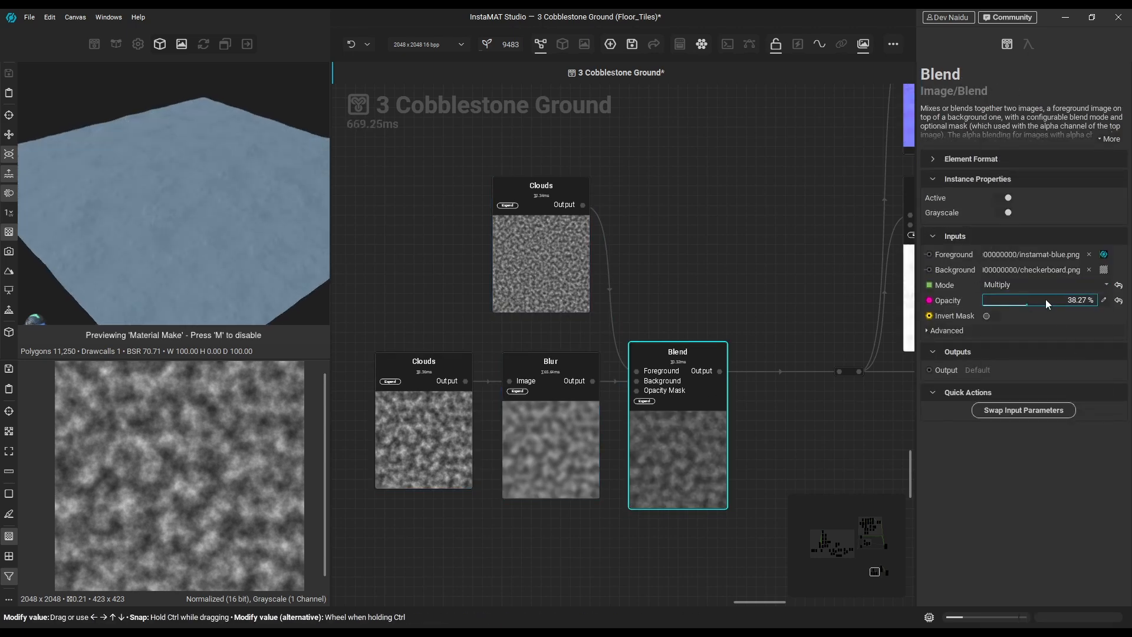
pyautogui.moveTo(266, 197)
pyautogui.mouseDown()
pyautogui.moveTo(144, 160)
pyautogui.moveTo(274, 197)
pyautogui.moveTo(273, 213)
pyautogui.mouseUp()
pyautogui.scroll(-1, 684, 302)
# Tidy the upper Clouds node's position and frame the four height nodes in a comment titled "Height 2"
pyautogui.click(551, 286)
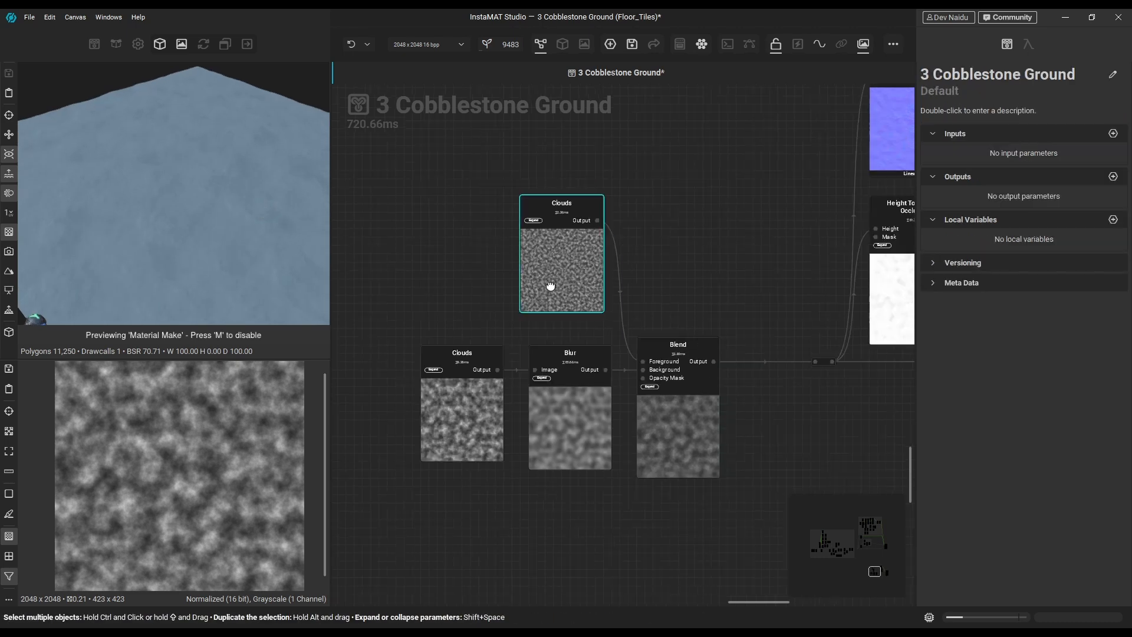
pyautogui.moveTo(551, 286); pyautogui.dragTo(560, 302)
pyautogui.scroll(-2, 716, 337)
pyautogui.moveTo(493, 235); pyautogui.dragTo(714, 441)
pyautogui.write('cH')
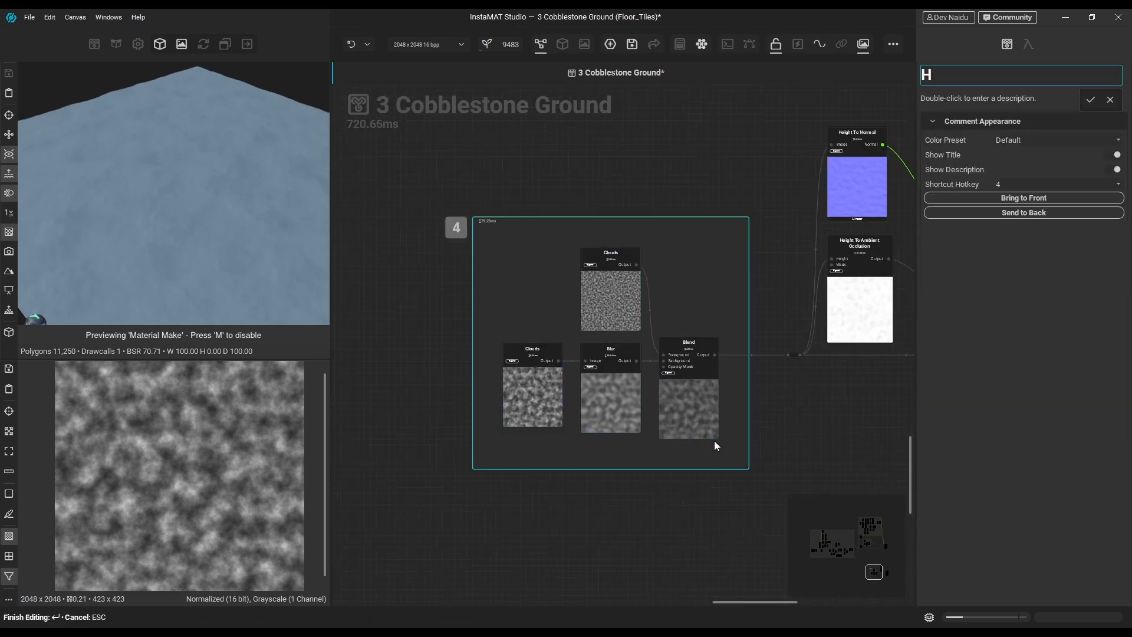
pyautogui.write('eight 2')
pyautogui.press('Return')
# Add a Levels node fed by Height To Ambient Occlusion and spread the surrounding nodes to make room for it
pyautogui.moveTo(714, 441); pyautogui.dragTo(447, 506, button='middle')
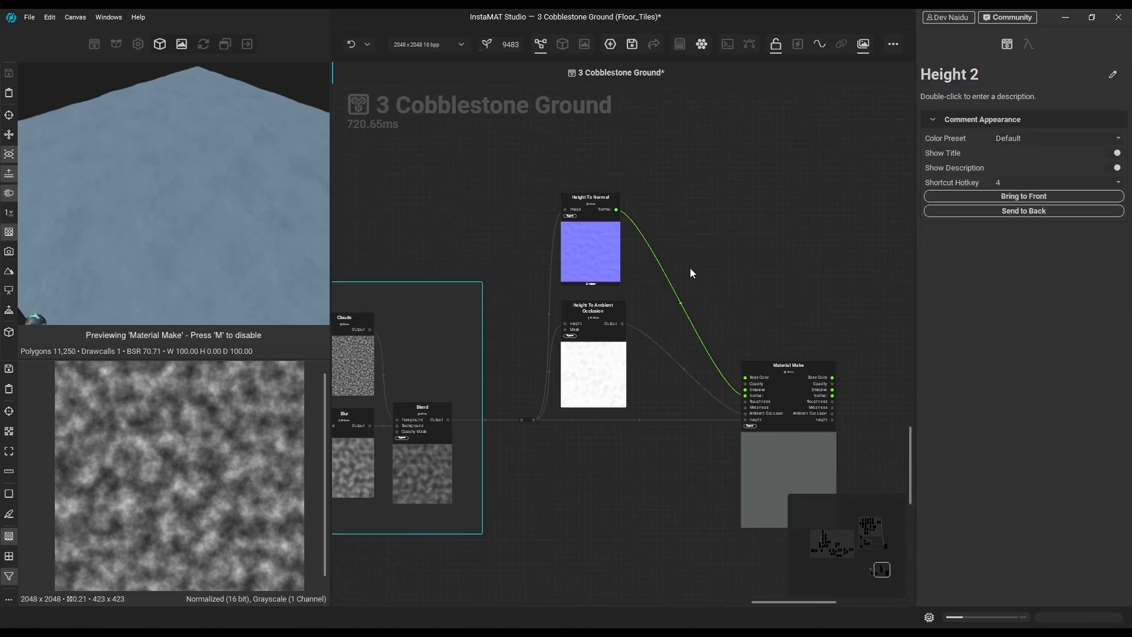
pyautogui.moveTo(690, 269); pyautogui.dragTo(609, 295, button='middle')
pyautogui.moveTo(736, 433); pyautogui.dragTo(898, 426)
pyautogui.moveTo(541, 349); pyautogui.dragTo(582, 319)
pyautogui.write('leve')
pyautogui.click(637, 410)
pyautogui.moveTo(637, 410); pyautogui.dragTo(644, 510, button='middle')
pyautogui.moveTo(516, 366); pyautogui.dragTo(517, 282)
pyautogui.moveTo(596, 425); pyautogui.dragTo(618, 393)
# Invert the Levels output range with its white end near mid-gray, and raise the input black point past the midpoint
pyautogui.moveTo(1015, 437); pyautogui.dragTo(1016, 437)
pyautogui.doubleClick(626, 373)
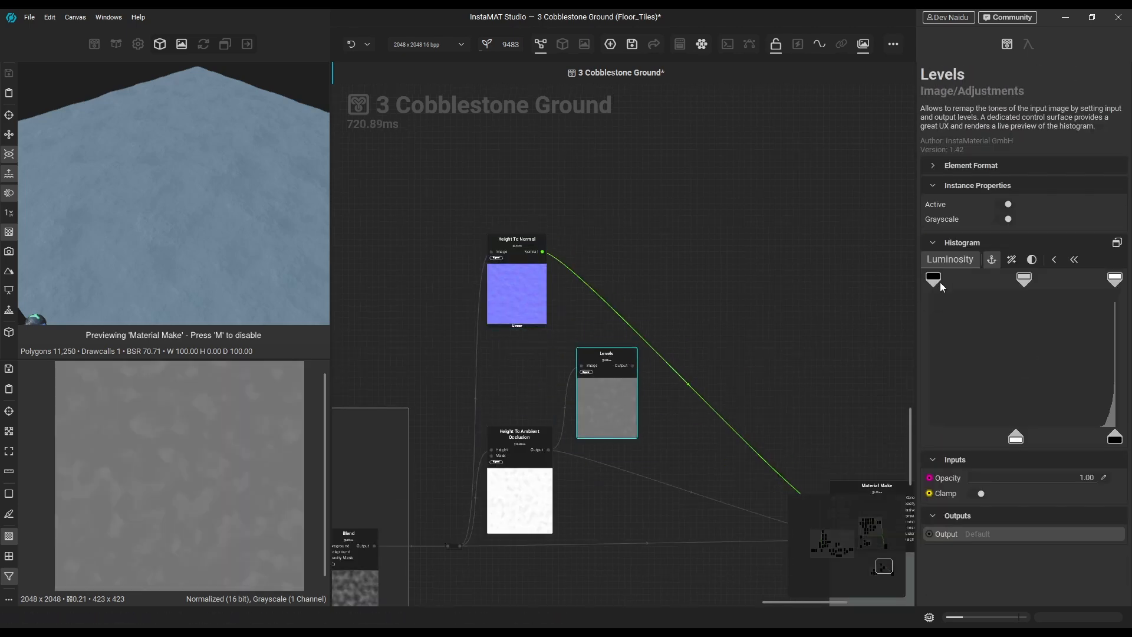
pyautogui.moveTo(936, 280); pyautogui.dragTo(1036, 288)
pyautogui.moveTo(1017, 437); pyautogui.dragTo(1026, 437)
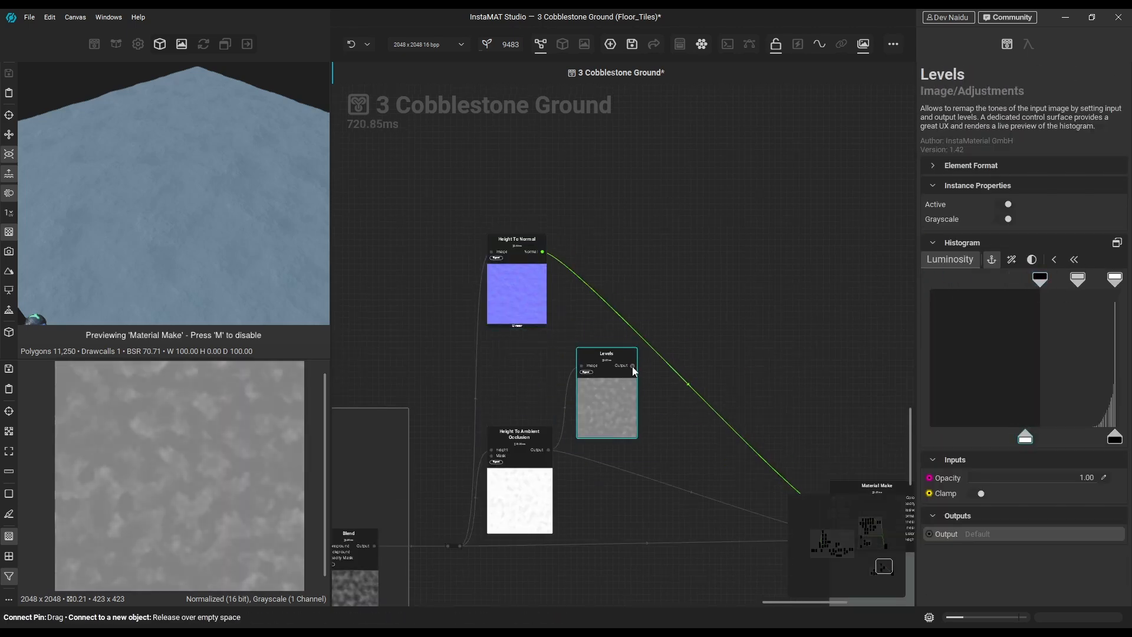
# Add a Spots 7 node and a Blend node, using Spots 7 as the foreground and Levels as the background
pyautogui.scroll(1, 677, 309)
pyautogui.press('space')
pyautogui.write('spots')
pyautogui.click(721, 394)
pyautogui.moveTo(700, 322); pyautogui.dragTo(679, 281)
pyautogui.moveTo(626, 375); pyautogui.dragTo(736, 370)
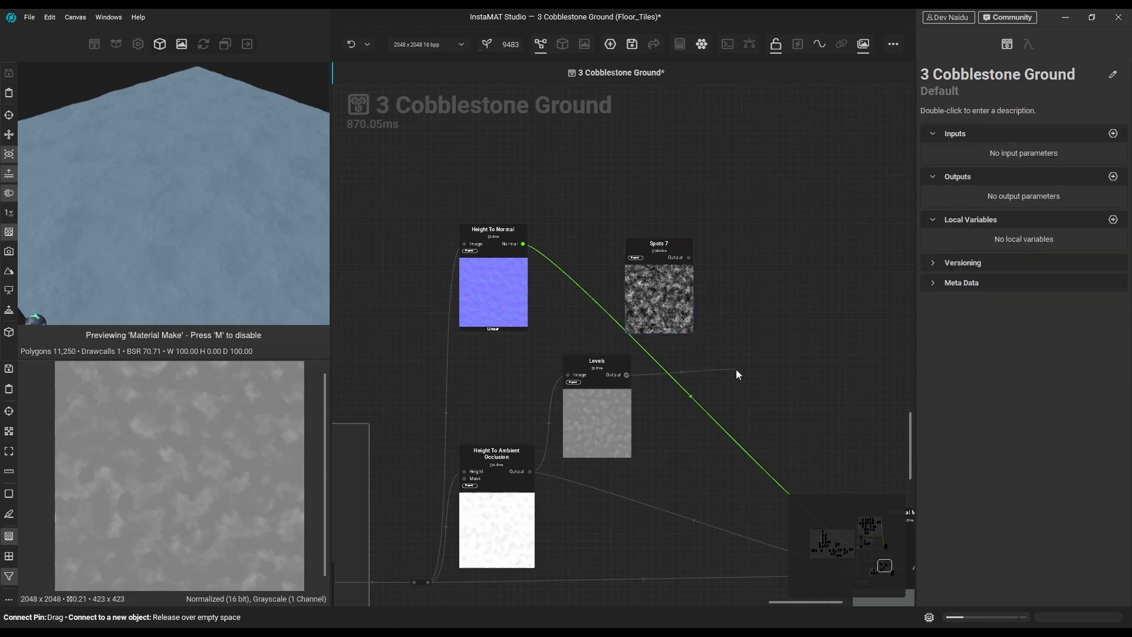
pyautogui.write('blend')
pyautogui.click(750, 460)
pyautogui.moveTo(689, 258); pyautogui.dragTo(760, 354)
# Set the roughness Blend to Soft Light mode with 40 % opacity
pyautogui.click(1037, 285)
pyautogui.click(1008, 376)
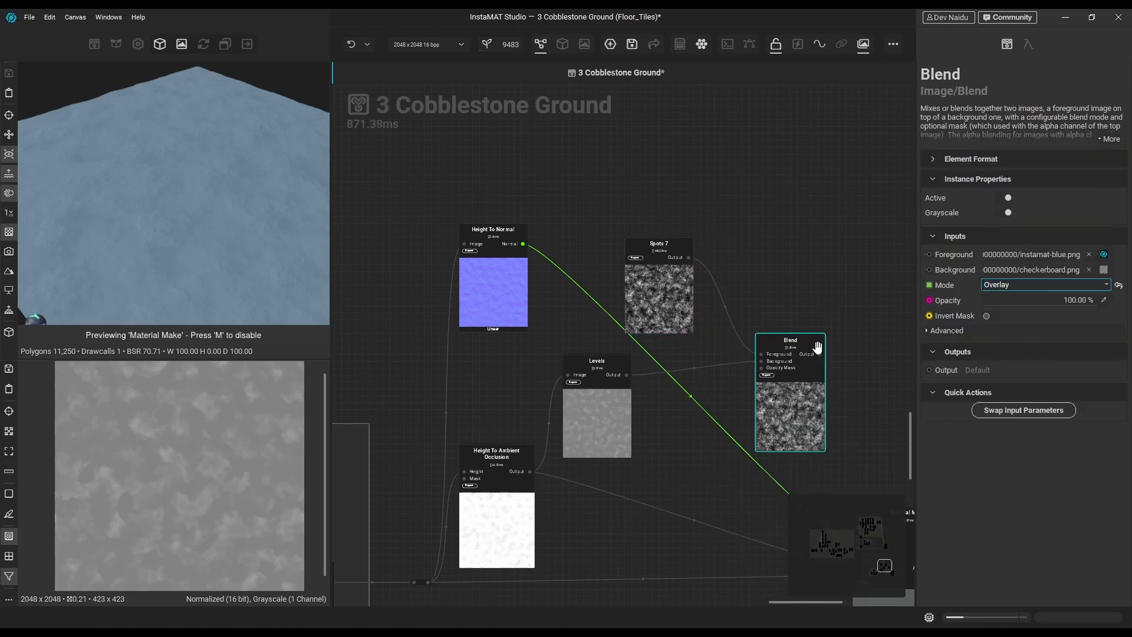
pyautogui.moveTo(1086, 302); pyautogui.dragTo(1021, 306)
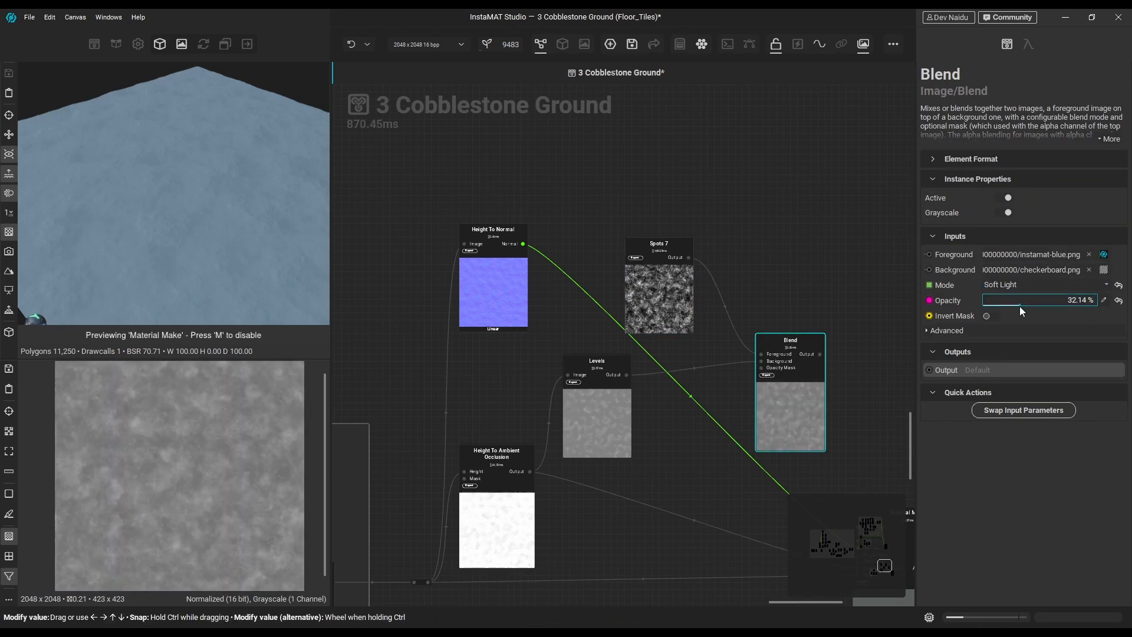
pyautogui.click(1104, 301)
pyautogui.write('50')
pyautogui.press('Return')
pyautogui.moveTo(754, 275); pyautogui.dragTo(735, 240, button='middle')
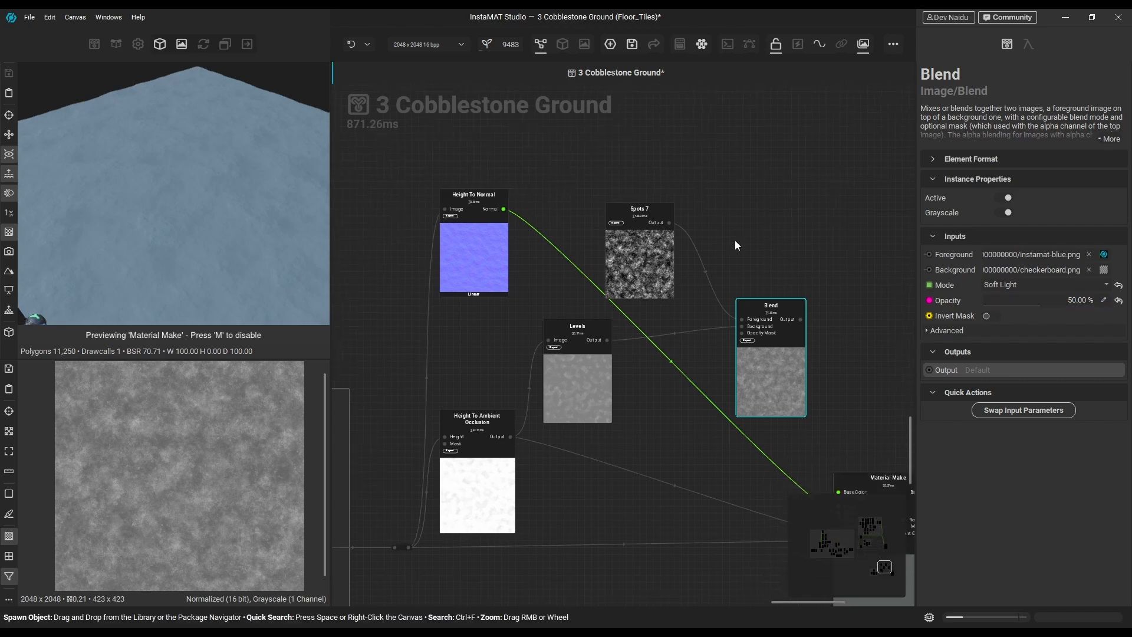
pyautogui.moveTo(533, 439); pyautogui.dragTo(800, 314)
pyautogui.click(800, 314)
pyautogui.click(608, 347)
pyautogui.click(752, 309)
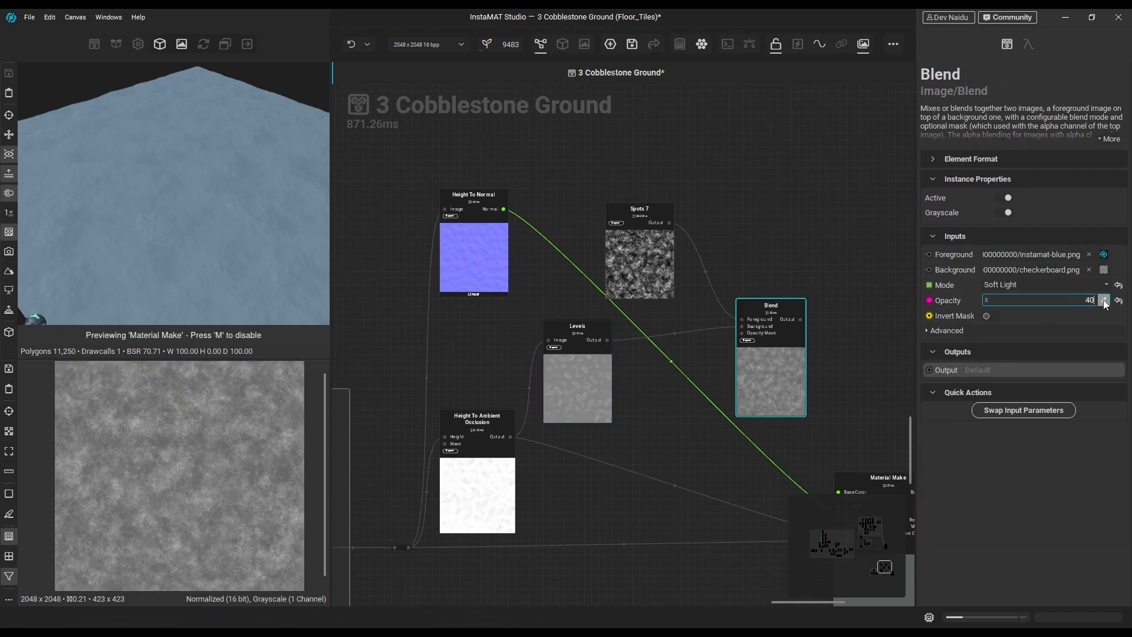
pyautogui.press('Return')
# Move the Spots 7 and Blend nodes closer together, add a Levels node after the Blend, and connect it to the material's Roughness input
pyautogui.moveTo(696, 263); pyautogui.dragTo(683, 259, button='middle')
pyautogui.moveTo(611, 270); pyautogui.dragTo(548, 284)
pyautogui.moveTo(762, 366); pyautogui.dragTo(672, 379)
pyautogui.moveTo(698, 330); pyautogui.dragTo(779, 357)
pyautogui.click(764, 523)
pyautogui.moveTo(785, 354); pyautogui.dragTo(620, 261, button='middle')
pyautogui.moveTo(629, 239); pyautogui.dragTo(660, 424)
pyautogui.moveTo(739, 297); pyautogui.dragTo(850, 425, button='middle')
# Raise the Height To Normal node, reroute its Normal link around the roughness nodes, and shift Material Make away to make room
pyautogui.moveTo(422, 233); pyautogui.dragTo(422, 142)
pyautogui.click(533, 256)
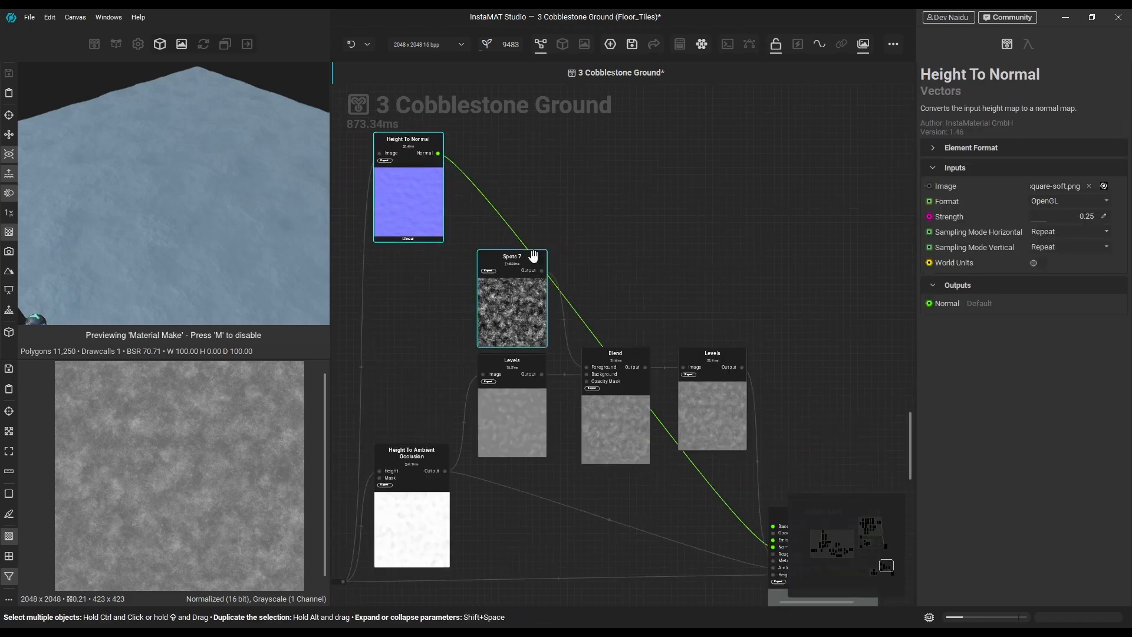
pyautogui.doubleClick(509, 228)
pyautogui.moveTo(510, 227); pyautogui.dragTo(768, 153)
pyautogui.moveTo(865, 290); pyautogui.dragTo(771, 148, button='middle')
pyautogui.moveTo(727, 443); pyautogui.dragTo(824, 450)
pyautogui.moveTo(531, 195); pyautogui.dragTo(584, 287, button='middle')
# Frame the four roughness nodes in a comment titled "Roughness 2" and tighten the node spacing and the frame
pyautogui.moveTo(448, 179); pyautogui.dragTo(678, 379)
pyautogui.press('c')
pyautogui.doubleClick(997, 78)
pyautogui.moveTo(590, 361); pyautogui.dragTo(569, 360)
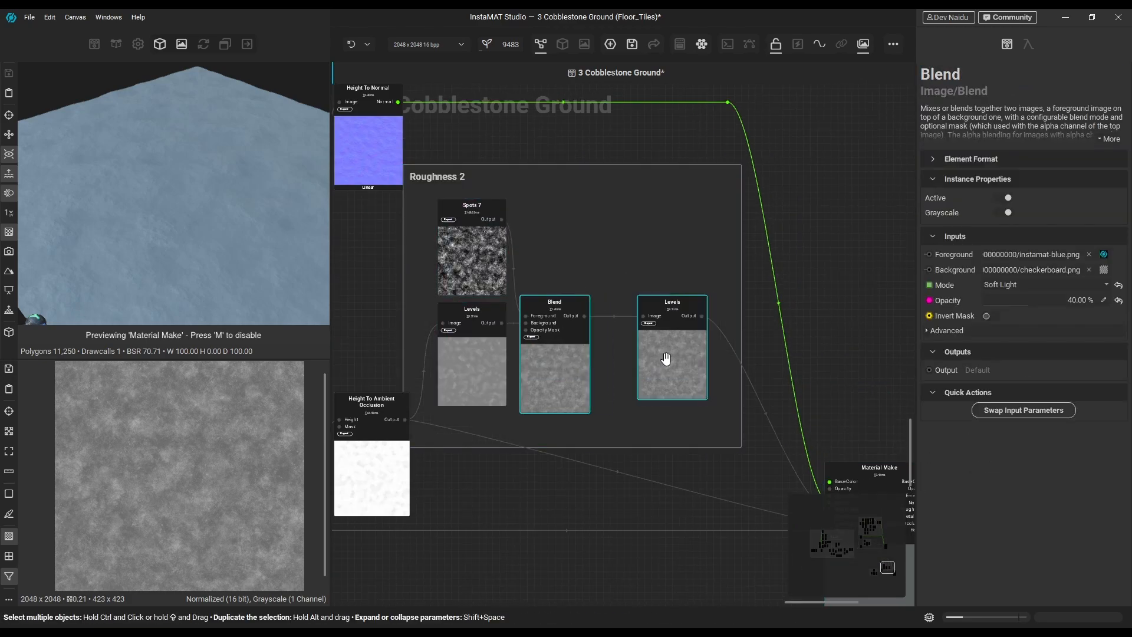
pyautogui.moveTo(667, 362); pyautogui.dragTo(633, 361)
pyautogui.moveTo(741, 448); pyautogui.dragTo(719, 408)
pyautogui.moveTo(536, 177); pyautogui.dragTo(535, 171)
pyautogui.moveTo(542, 184); pyautogui.dragTo(549, 149)
pyautogui.click(758, 171)
pyautogui.moveTo(804, 170); pyautogui.dragTo(765, 188, button='middle')
# Raise the last roughness Levels node's output black point to about a quarter, lower its input white point to about two thirds, and preview it
pyautogui.click(602, 354)
pyautogui.keyDown('alt'); pyautogui.moveTo(230, 211); pyautogui.dragTo(240, 230); pyautogui.keyUp('alt')
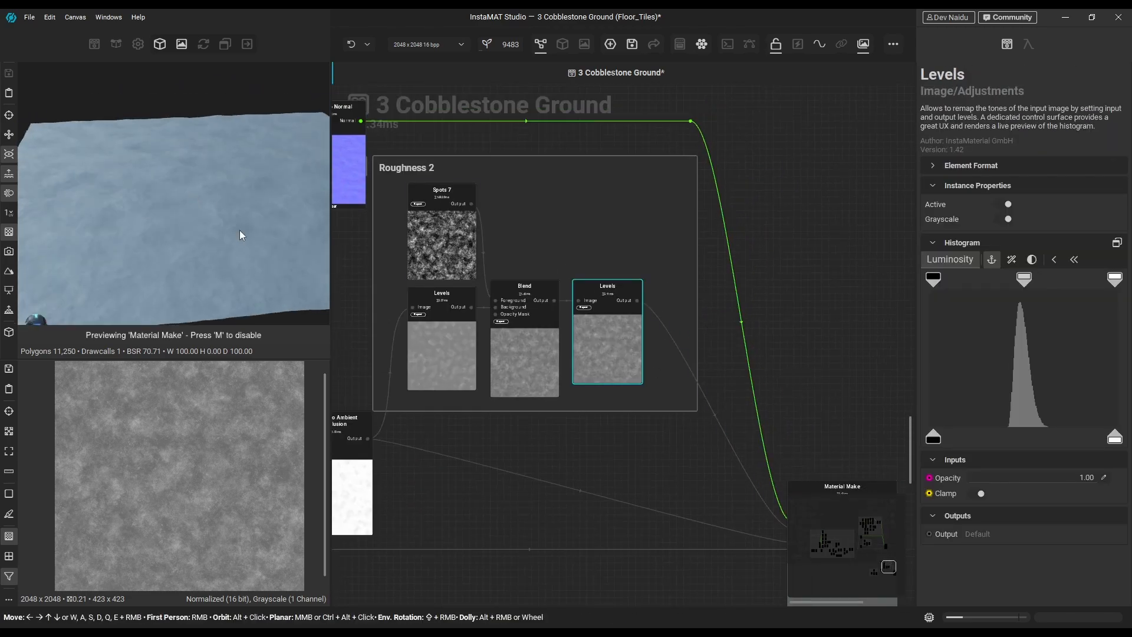
pyautogui.keyDown('shift'); pyautogui.moveTo(240, 230); pyautogui.dragTo(266, 231, button='right'); pyautogui.keyUp('shift')
pyautogui.moveTo(934, 437); pyautogui.dragTo(993, 432)
pyautogui.moveTo(1115, 279); pyautogui.dragTo(1060, 282)
pyautogui.moveTo(208, 204)
pyautogui.keyDown('alt'); pyautogui.mouseDown()
pyautogui.moveTo(157, 224)
pyautogui.moveTo(197, 203)
pyautogui.mouseUp(); pyautogui.keyUp('alt')
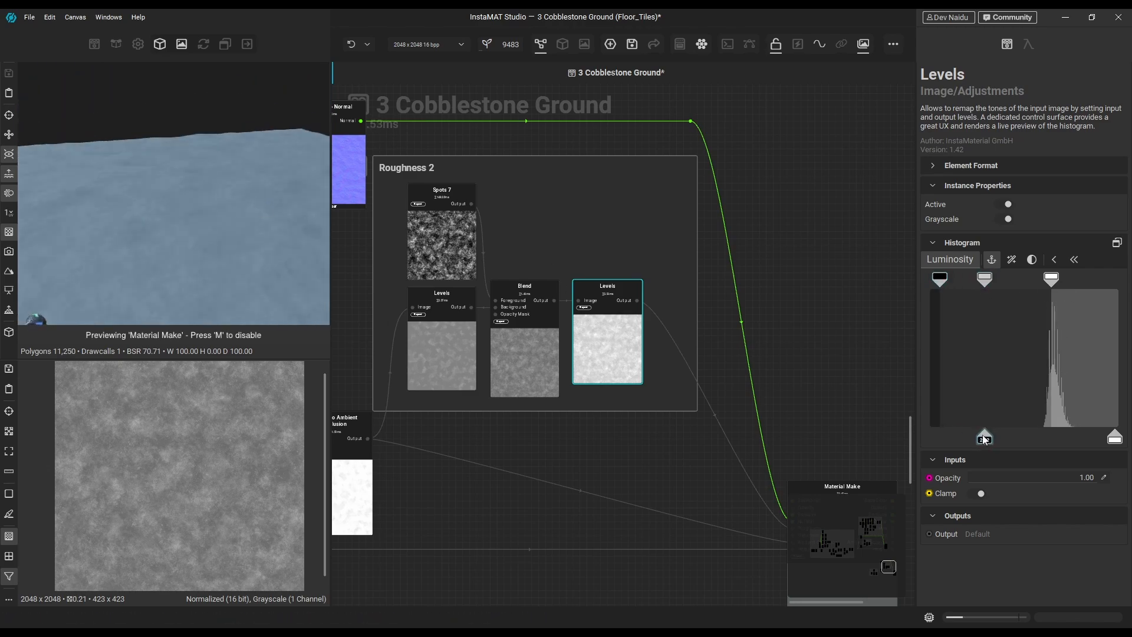
pyautogui.scroll(-3, 177, 207)
pyautogui.scroll(3, 636, 300)
pyautogui.doubleClick(633, 301)
# Add a Height To Curvature node fed by the second height map and preview its output
pyautogui.scroll(-4, 637, 300)
pyautogui.moveTo(814, 339); pyautogui.dragTo(718, 293, button='middle')
pyautogui.scroll(-4, 717, 294)
pyautogui.moveTo(392, 404); pyautogui.dragTo(458, 455, button='middle')
pyautogui.moveTo(458, 461); pyautogui.dragTo(467, 153)
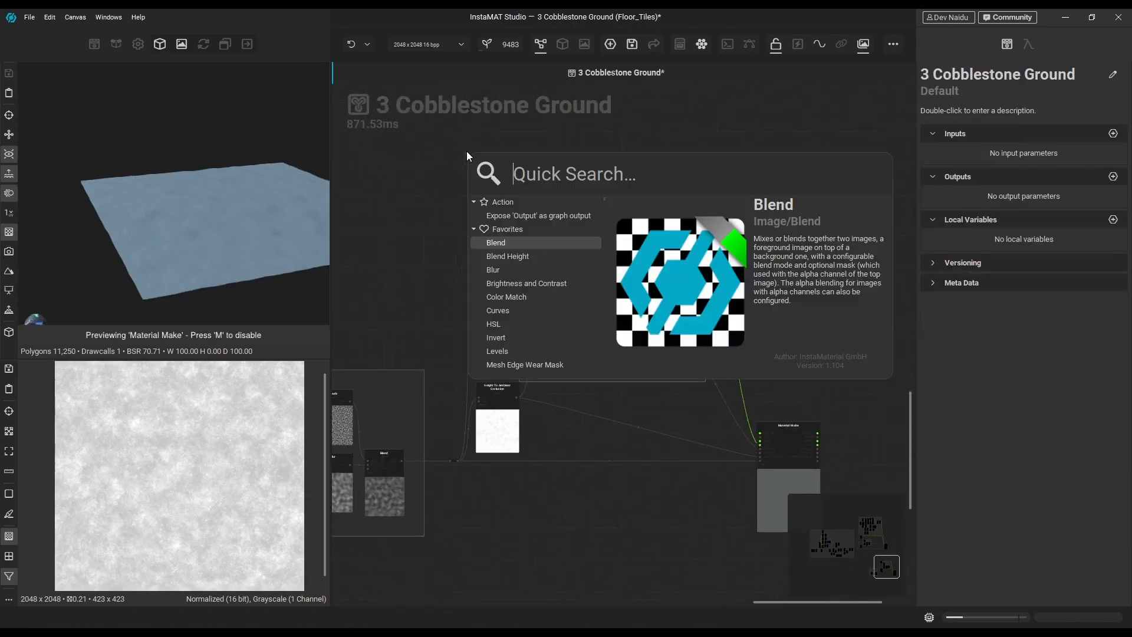
pyautogui.write('height to curv')
pyautogui.press('Return')
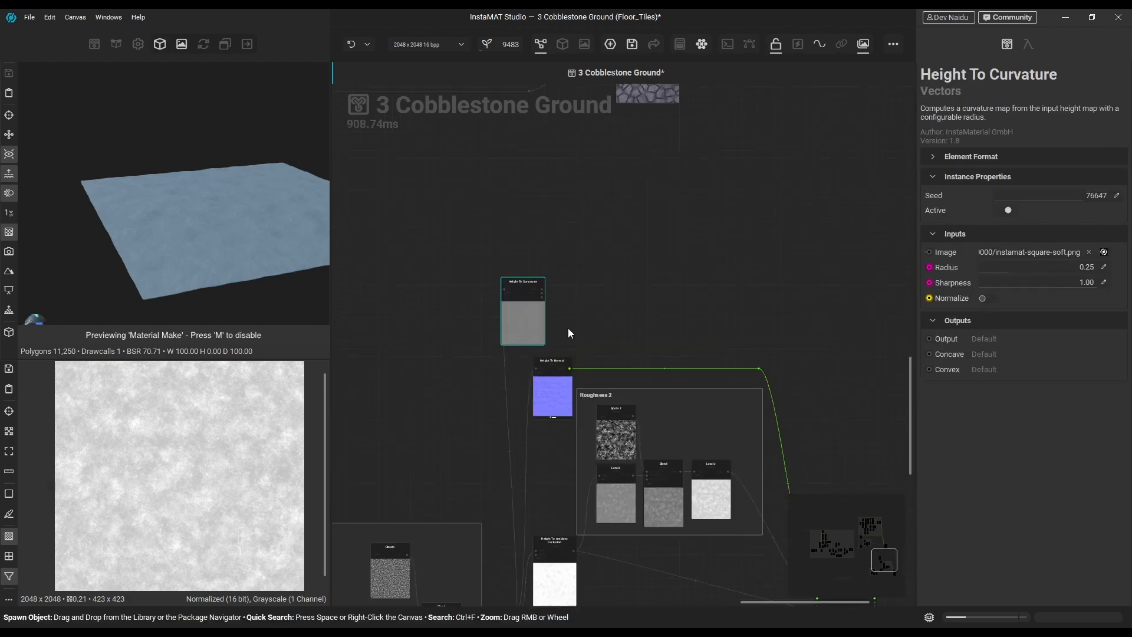
pyautogui.scroll(4, 568, 328)
pyautogui.moveTo(598, 291); pyautogui.dragTo(656, 348, button='middle')
pyautogui.scroll(4, 576, 311)
pyautogui.doubleClick(575, 314)
# Add an Auto Levels node after Height To Curvature and preview its output
pyautogui.moveTo(579, 313); pyautogui.dragTo(640, 317)
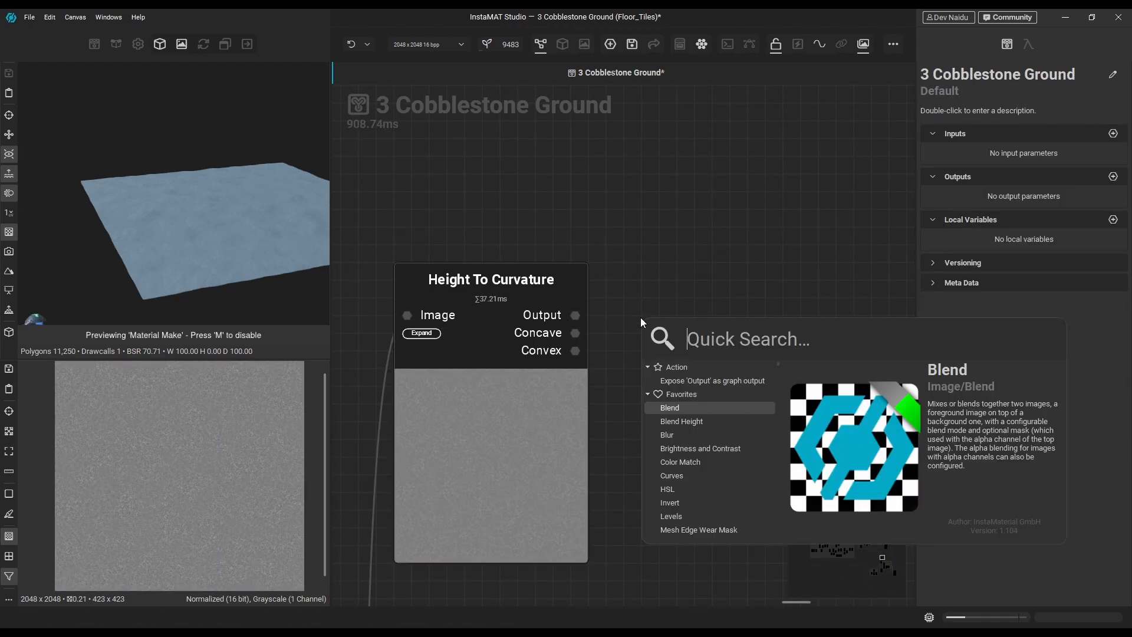
pyautogui.write('auto')
pyautogui.doubleClick(689, 421)
pyautogui.click(619, 358)
pyautogui.doubleClick(788, 317)
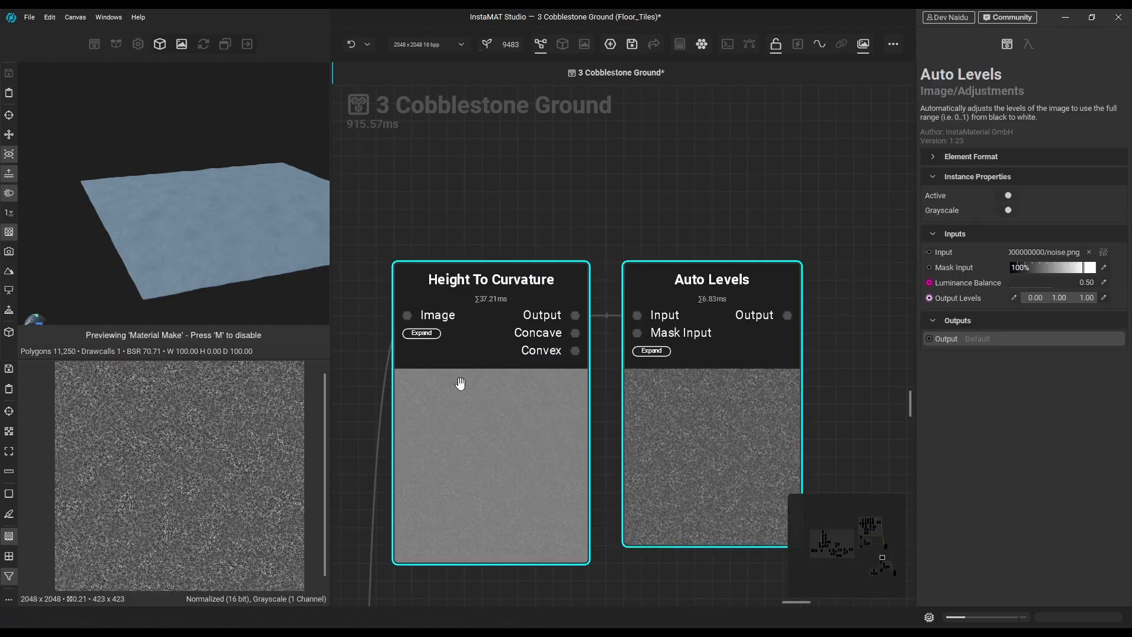
# Add a Gradient Map node after Auto Levels and turn off its Grayscale option
pyautogui.moveTo(460, 384); pyautogui.dragTo(429, 394, button='middle')
pyautogui.moveTo(801, 314); pyautogui.dragTo(649, 273, button='middle')
pyautogui.moveTo(635, 277); pyautogui.dragTo(689, 271)
pyautogui.write('gra')
pyautogui.press('Return')
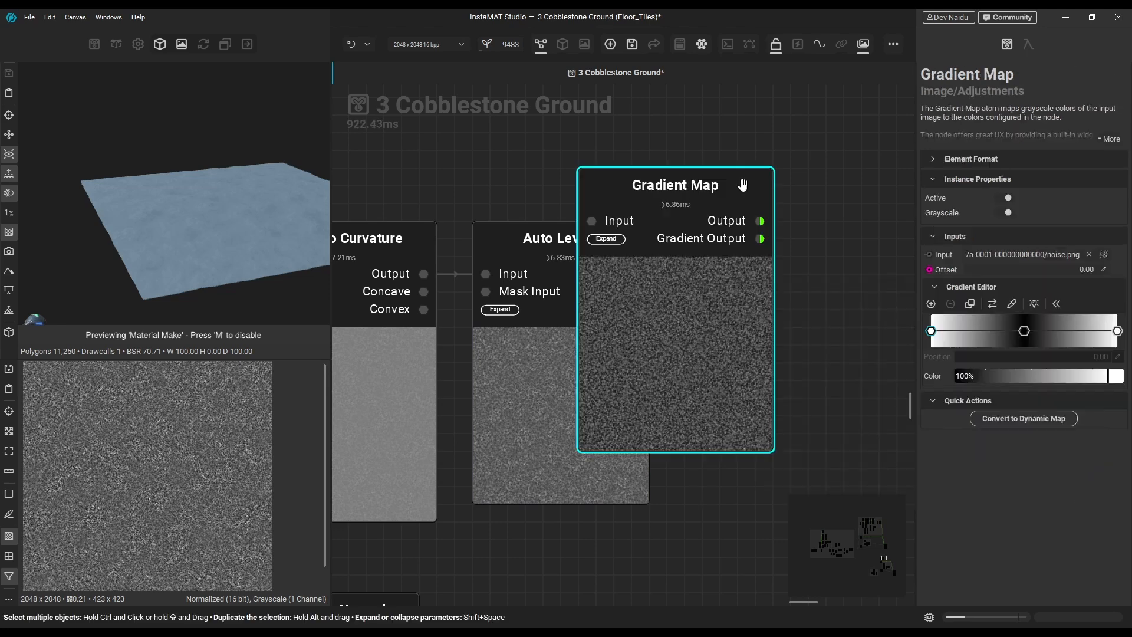
pyautogui.click(1009, 213)
# Color both ends of the Gradient Map's gradient in pale cream-yellow shades
pyautogui.click(1116, 376)
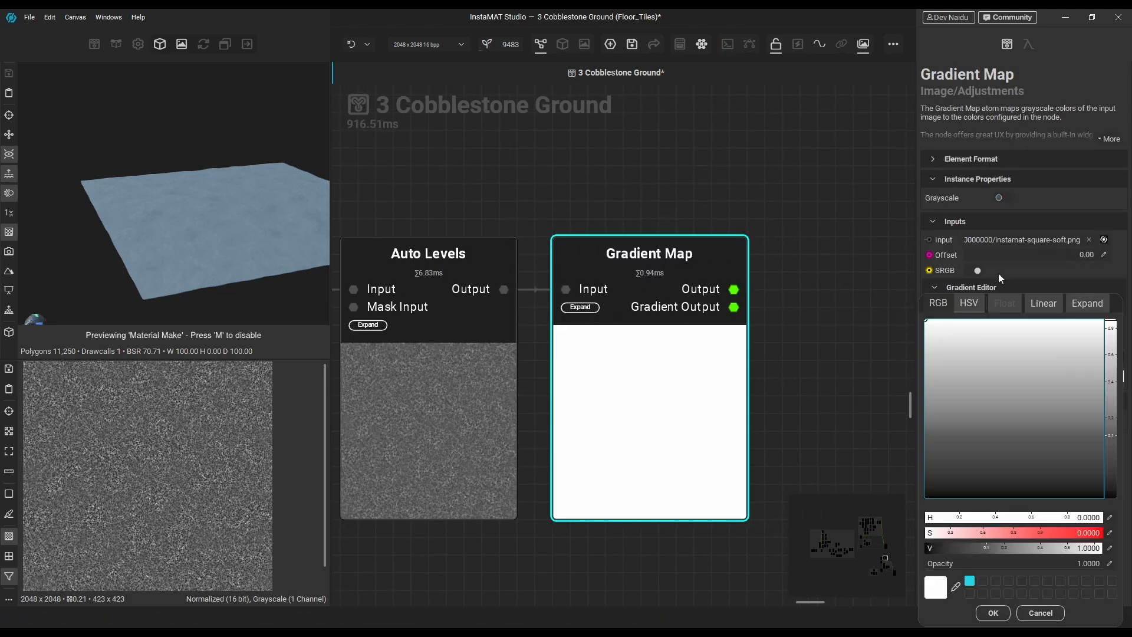
pyautogui.click(952, 327)
pyautogui.moveTo(928, 533); pyautogui.dragTo(937, 534)
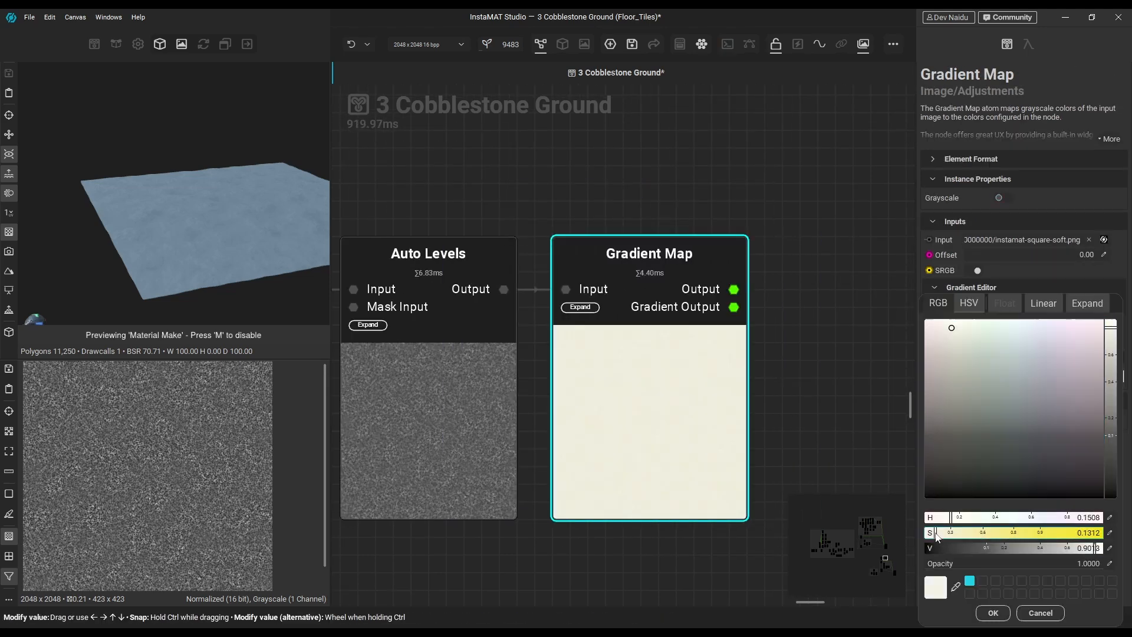
pyautogui.click(993, 613)
pyautogui.click(943, 534)
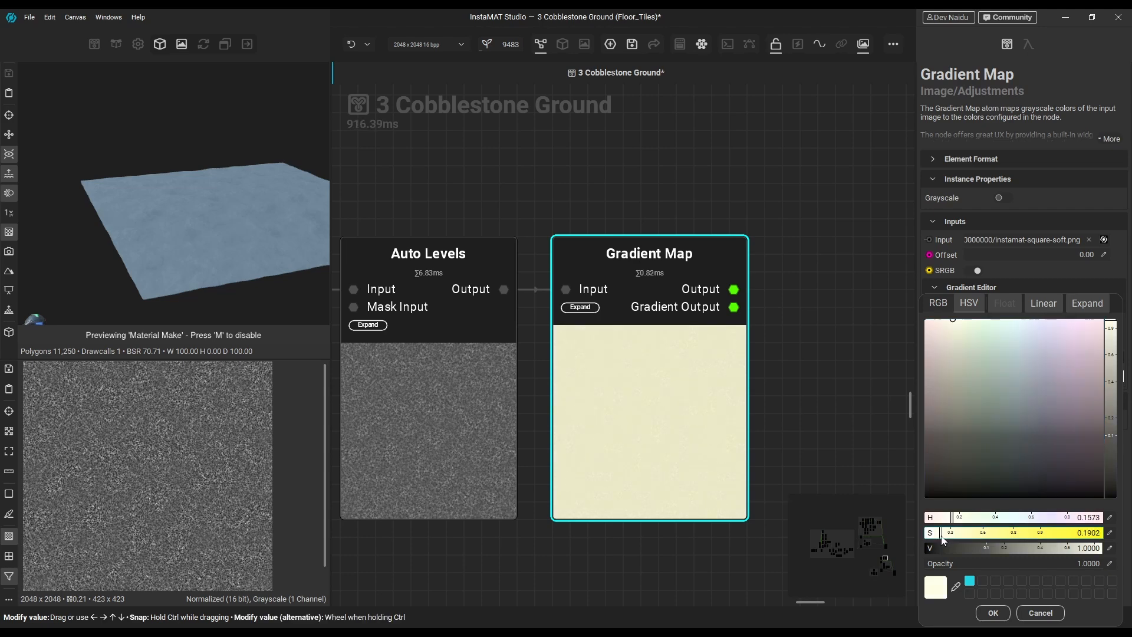
pyautogui.click(994, 613)
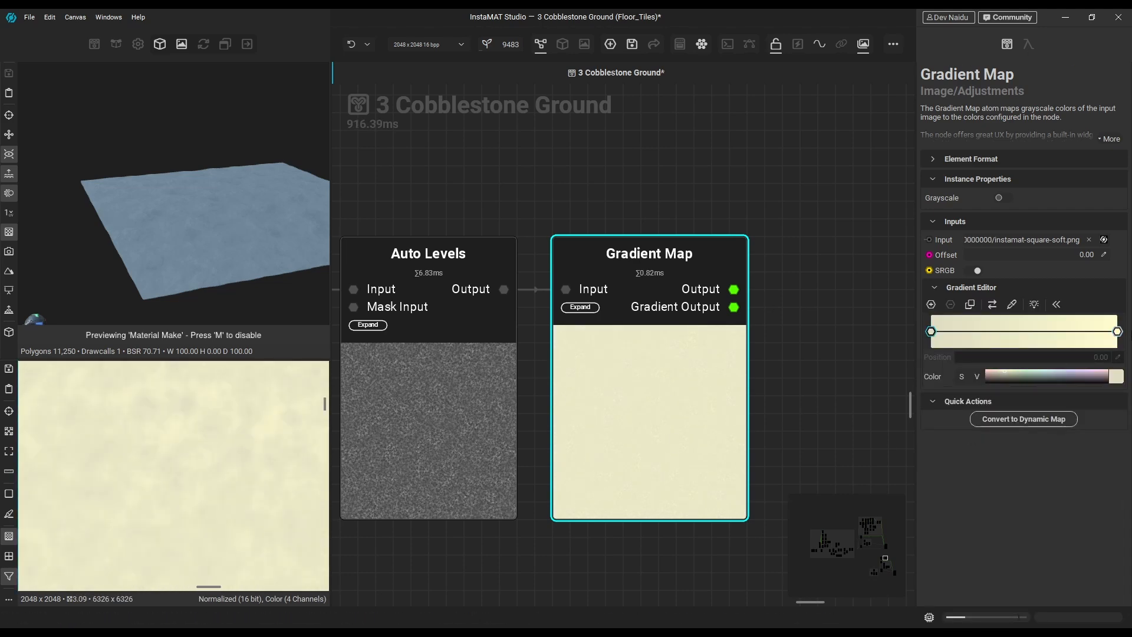
# Fine-tune the brightness of the gradient's first color and check the whole pattern in the image preview
pyautogui.click(1117, 377)
pyautogui.click(1040, 613)
pyautogui.click(1117, 376)
pyautogui.click(1112, 343)
pyautogui.click(246, 486)
pyautogui.scroll(-10, 200, 409)
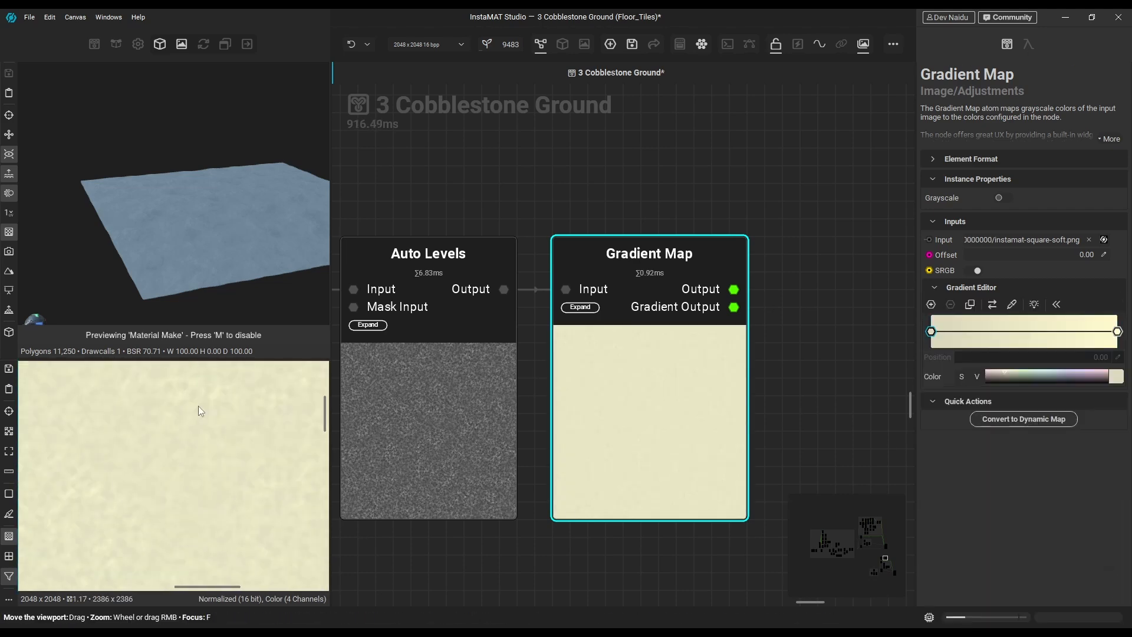
# Add another Levels node fed by the Height To Ambient Occlusion output
pyautogui.scroll(-5, 691, 466)
pyautogui.moveTo(696, 548); pyautogui.dragTo(710, 178, button='middle')
pyautogui.moveTo(540, 497); pyautogui.dragTo(675, 185)
pyautogui.hotkey('ctrl', 'z')
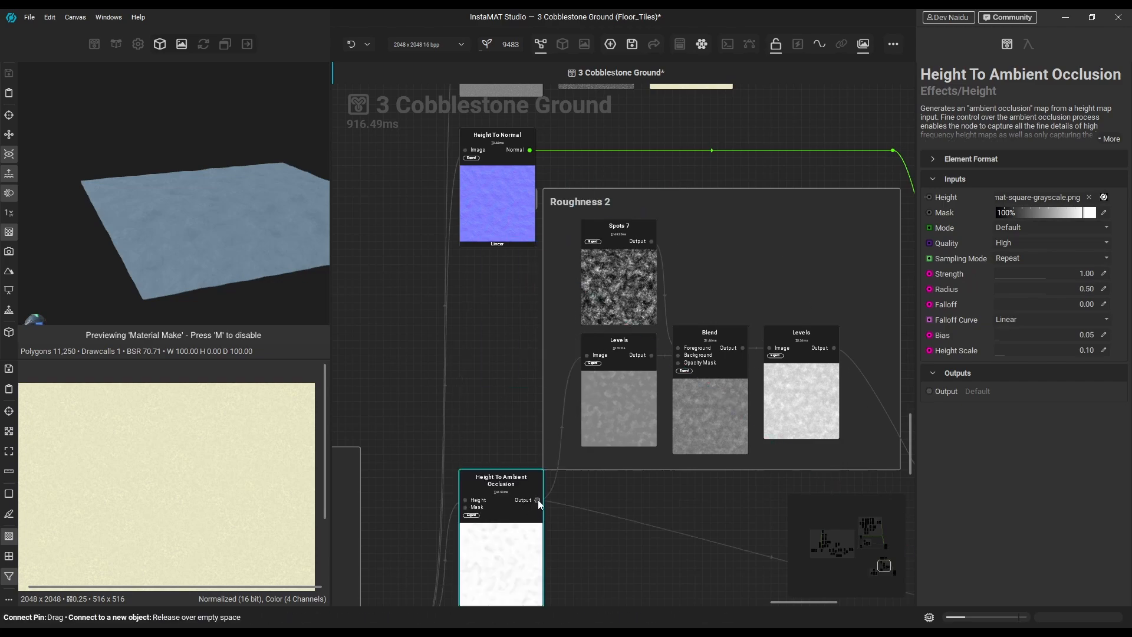
pyautogui.moveTo(537, 501); pyautogui.dragTo(654, 121)
pyautogui.write('lev')
pyautogui.press('Return')
# Move the curvature, Auto Levels and Gradient Map nodes up and place the new Levels node beneath the Gradient Map
pyautogui.moveTo(798, 159); pyautogui.dragTo(783, 507, button='middle')
pyautogui.moveTo(755, 396); pyautogui.dragTo(442, 307)
pyautogui.moveTo(657, 354); pyautogui.dragTo(659, 251)
pyautogui.moveTo(609, 493); pyautogui.dragTo(662, 423)
# Add a Blend node with the Gradient Map as background and a new Solid Color node as foreground
pyautogui.moveTo(704, 211); pyautogui.dragTo(759, 216)
pyautogui.write('blend')
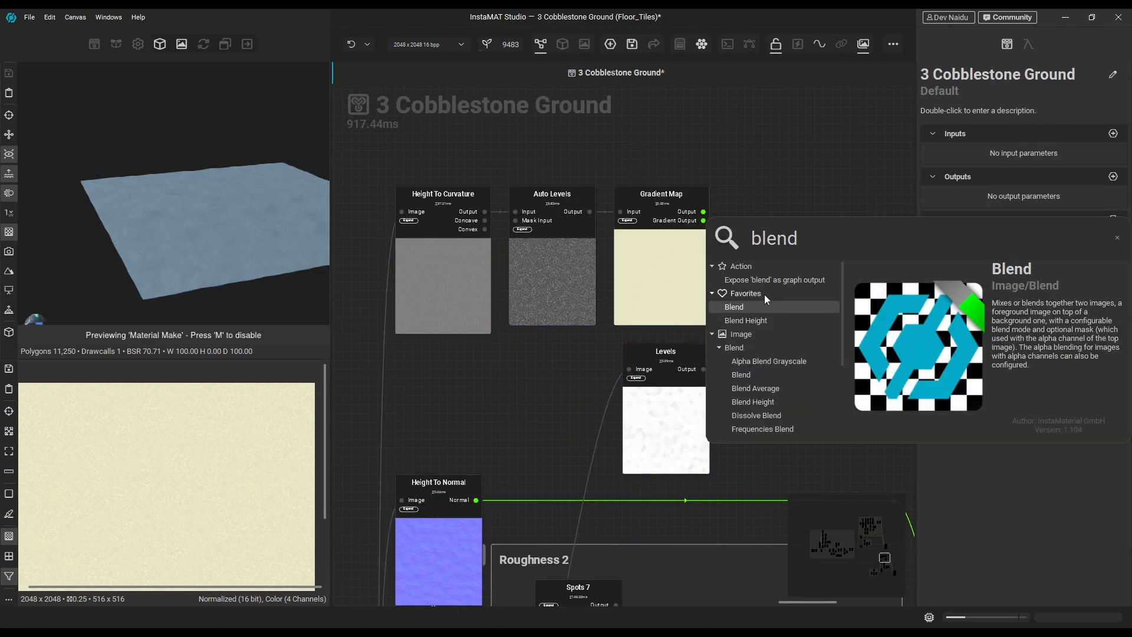
pyautogui.press('Return')
pyautogui.moveTo(741, 347); pyautogui.dragTo(591, 253)
pyautogui.write('soli')
pyautogui.click(648, 412)
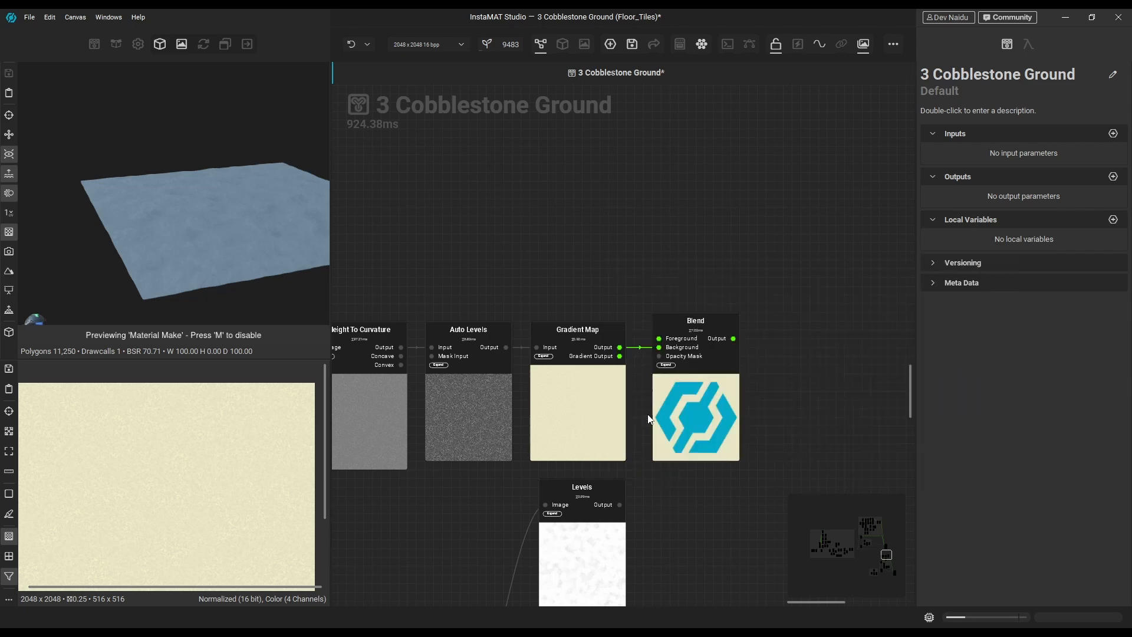
# Set the Solid Color node to a very dark brown
pyautogui.click(573, 247)
pyautogui.click(1104, 247)
pyautogui.moveTo(937, 485); pyautogui.dragTo(930, 389)
pyautogui.click(979, 567)
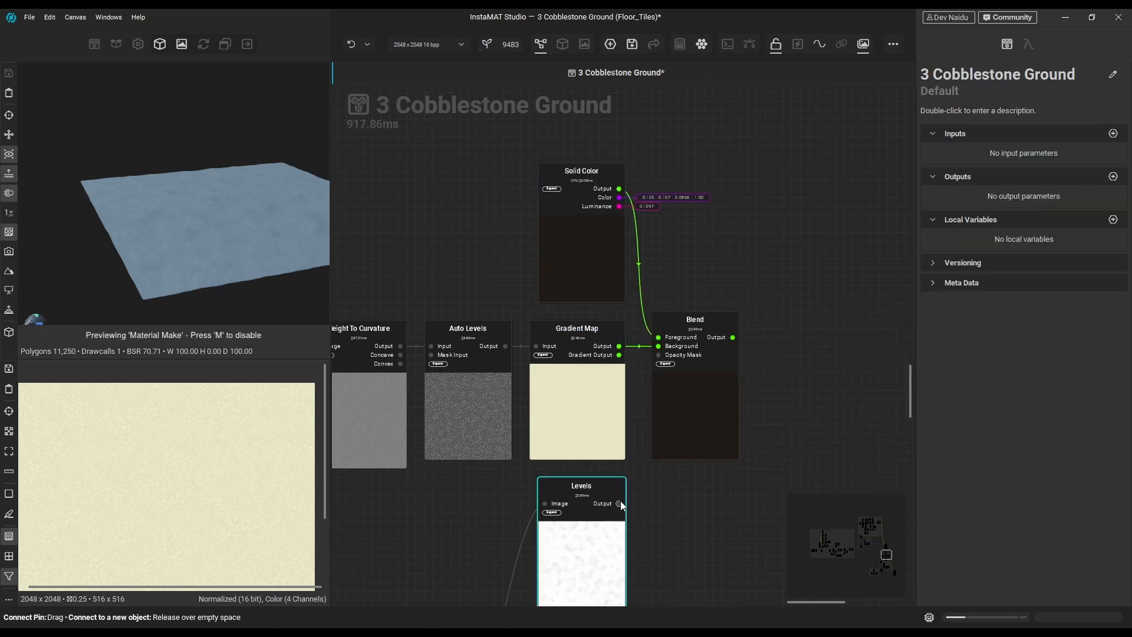
# Connect the occlusion Levels node to the Blend's Opacity Mask and preview the Blend result
pyautogui.moveTo(620, 505); pyautogui.dragTo(659, 356)
pyautogui.moveTo(693, 456); pyautogui.dragTo(705, 387, button='middle')
pyautogui.scroll(-5, 141, 438)
pyautogui.doubleClick(733, 288)
pyautogui.scroll(5, 118, 460)
pyautogui.moveTo(206, 472); pyautogui.dragTo(118, 465, button='middle')
# Invert the mask Levels node's output range and raise its input black point to about the midpoint
pyautogui.click(596, 478)
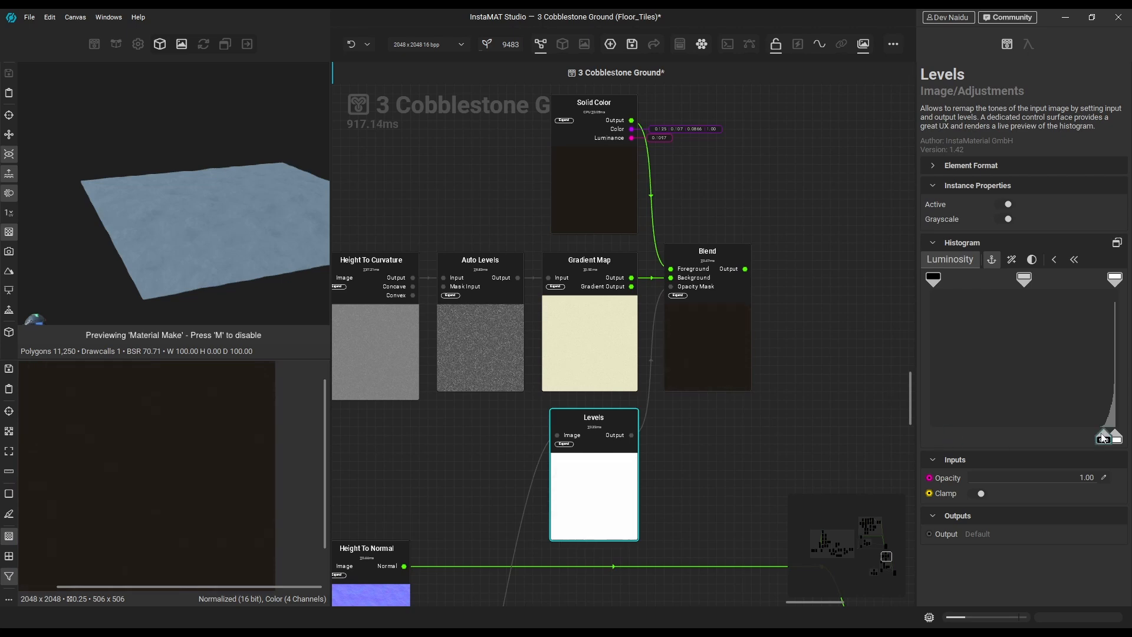
pyautogui.moveTo(1118, 439)
pyautogui.mouseDown()
pyautogui.moveTo(932, 439)
pyautogui.moveTo(1119, 439)
pyautogui.mouseUp()
pyautogui.moveTo(632, 482); pyautogui.dragTo(617, 424, button='middle')
pyautogui.moveTo(932, 280); pyautogui.dragTo(1030, 305)
# Change the base color Blend's mode and set its opacity to 40 %
pyautogui.click(714, 273)
pyautogui.click(1044, 285)
pyautogui.click(1020, 218)
pyautogui.click(1104, 301)
pyautogui.write('40')
pyautogui.press('Return')
# Copy the Levels, Slope Blur, Artistic 2 and Clouds nodes from the first material's graph
pyautogui.moveTo(765, 410); pyautogui.dragTo(724, 473, button='middle')
pyautogui.scroll(-3, 724, 473)
pyautogui.moveTo(696, 118); pyautogui.dragTo(716, 295, button='middle')
pyautogui.moveTo(737, 97); pyautogui.dragTo(1062, 360, button='middle')
pyautogui.moveTo(523, 472); pyautogui.dragTo(416, 349)
# Paste the four copied mask nodes beside the second material's base color Blend
pyautogui.moveTo(876, 364); pyautogui.dragTo(754, 105, button='middle')
pyautogui.scroll(-3, 754, 105)
pyautogui.moveTo(849, 455); pyautogui.dragTo(741, 320, button='middle')
pyautogui.click(741, 320)
pyautogui.scroll(4, 742, 320)
pyautogui.hotkey('ctrl', 'v')
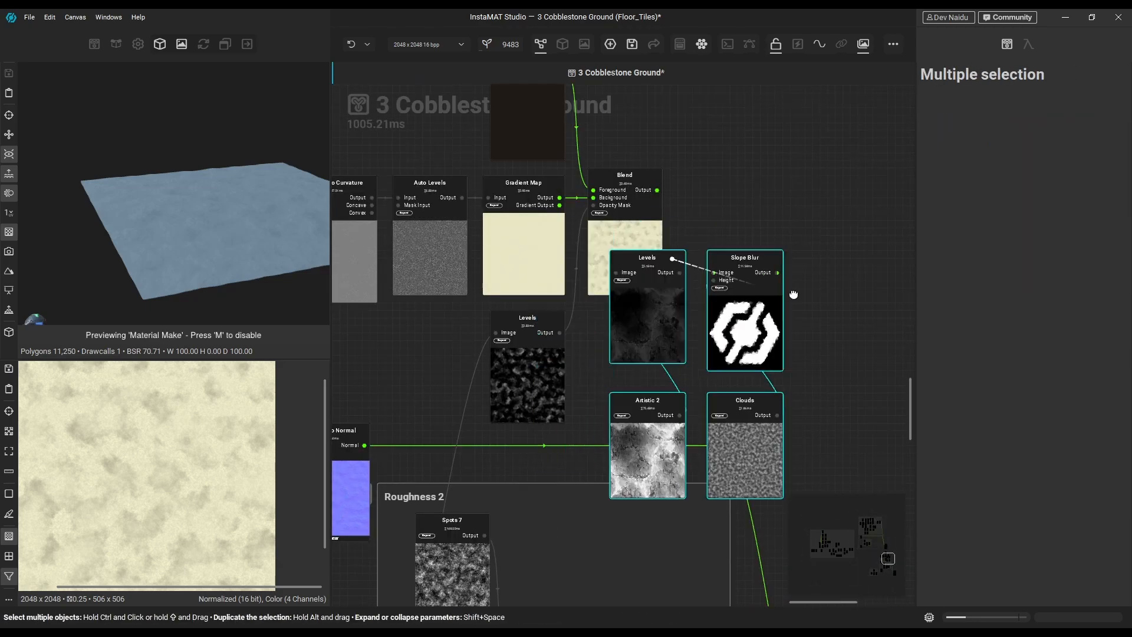
pyautogui.moveTo(743, 319); pyautogui.dragTo(826, 284)
pyautogui.moveTo(825, 284); pyautogui.dragTo(771, 343, button='middle')
# Move the four pasted mask nodes clear of the second material's base color Blend
pyautogui.click(660, 230)
pyautogui.moveTo(660, 230); pyautogui.dragTo(817, 501)
pyautogui.moveTo(667, 218); pyautogui.dragTo(680, 230, button='middle')
pyautogui.scroll(-3, 680, 230)
pyautogui.moveTo(622, 206); pyautogui.dragTo(416, 428)
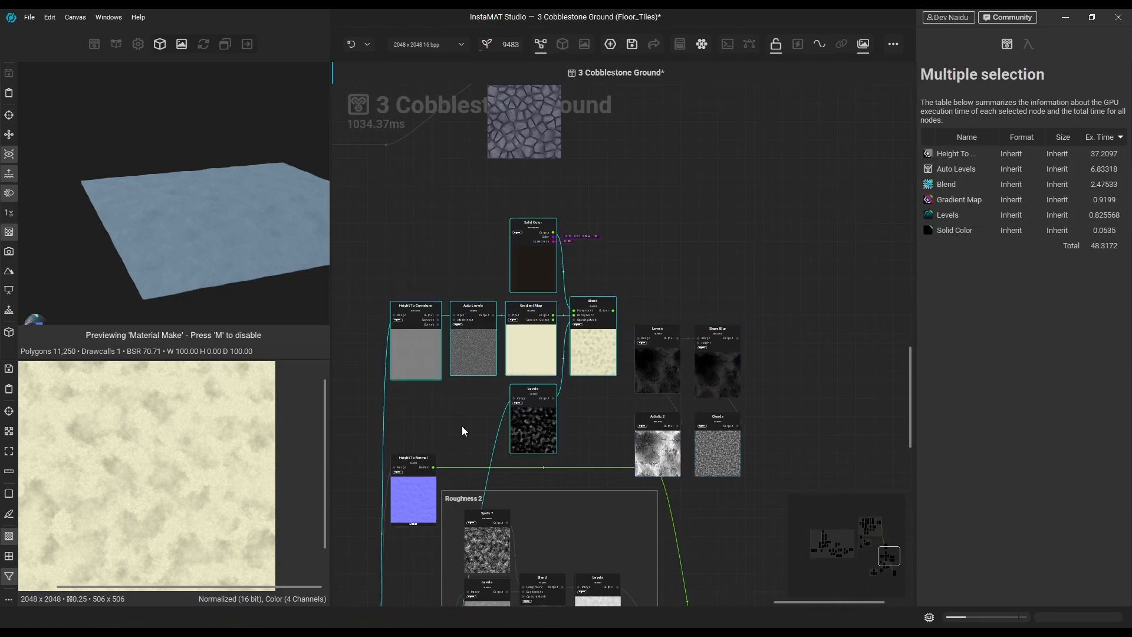
pyautogui.moveTo(463, 430); pyautogui.dragTo(530, 314, button='middle')
pyautogui.moveTo(687, 194); pyautogui.dragTo(802, 296)
pyautogui.scroll(-3, 762, 387)
pyautogui.scroll(-1, 670, 463)
pyautogui.moveTo(670, 462); pyautogui.dragTo(610, 359, button='middle')
# Shift the Height To Normal, Roughness 2 and ambient occlusion nodes further down to free space below the base color nodes
pyautogui.moveTo(751, 489); pyautogui.dragTo(407, 301)
pyautogui.moveTo(552, 408); pyautogui.dragTo(549, 472)
pyautogui.hotkey('ctrl', 'z')
pyautogui.moveTo(754, 483); pyautogui.dragTo(387, 280)
pyautogui.moveTo(551, 303); pyautogui.dragTo(550, 365)
pyautogui.scroll(3, 663, 240)
# Place the pasted mask nodes under the base color Blend and insert a second Blend fed by its output
pyautogui.moveTo(664, 239); pyautogui.dragTo(761, 307)
pyautogui.moveTo(711, 273); pyautogui.dragTo(611, 354)
pyautogui.click(653, 256)
pyautogui.scroll(3, 653, 256)
pyautogui.press('space')
pyautogui.write('b')
pyautogui.click(706, 350)
# Connect the pasted Slope Blur to the second Blend's opacity mask and a duplicate of the Solid Color to its foreground
pyautogui.scroll(4, 666, 304)
pyautogui.moveTo(773, 145); pyautogui.dragTo(773, 183)
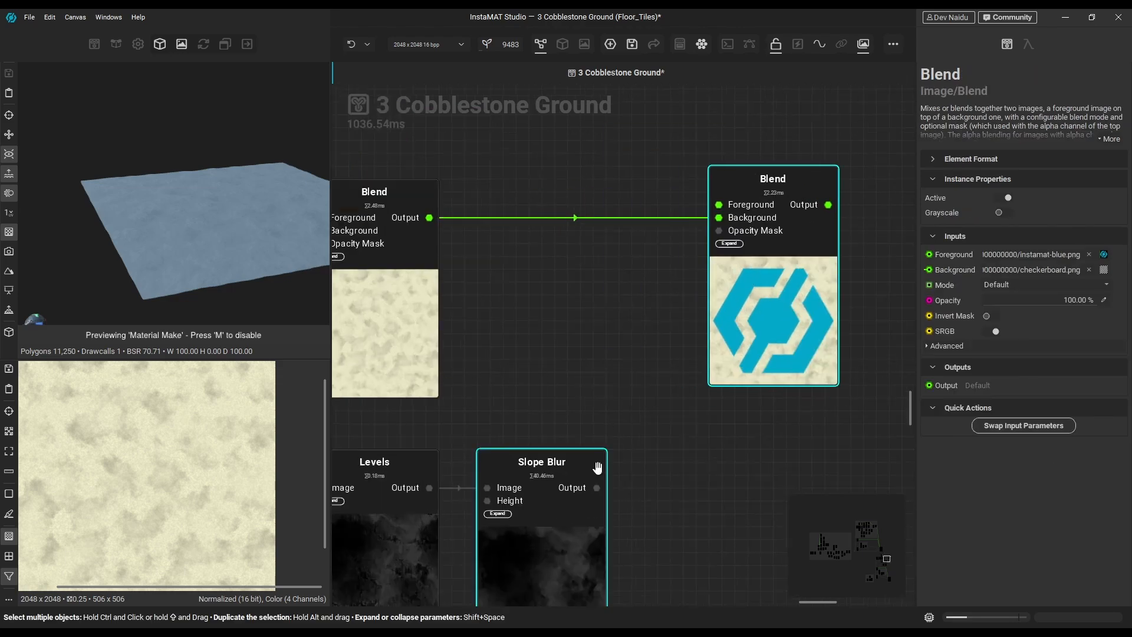
pyautogui.moveTo(596, 489); pyautogui.dragTo(719, 231)
pyautogui.scroll(-3, 490, 150)
pyautogui.moveTo(489, 150); pyautogui.dragTo(557, 261, button='middle')
pyautogui.keyDown('alt'); pyautogui.moveTo(363, 215); pyautogui.dragTo(578, 208); pyautogui.keyUp('alt')
pyautogui.moveTo(611, 146); pyautogui.dragTo(734, 304)
pyautogui.scroll(-1, 666, 531)
# Change the seed of the pasted Artistic 2 node
pyautogui.moveTo(670, 592); pyautogui.dragTo(656, 483, button='middle')
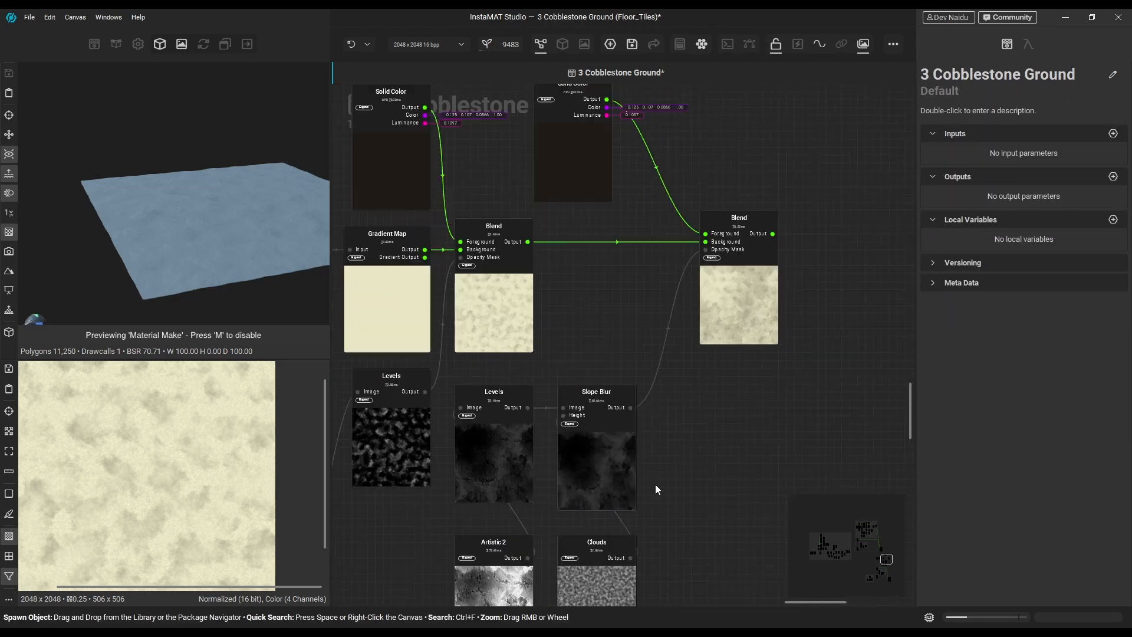
pyautogui.click(499, 564)
pyautogui.moveTo(1006, 195); pyautogui.dragTo(1035, 195)
# Recolor the duplicated Solid Color to a dark olive
pyautogui.moveTo(588, 168); pyautogui.dragTo(549, 323, button='middle')
pyautogui.click(548, 323)
pyautogui.click(1102, 249)
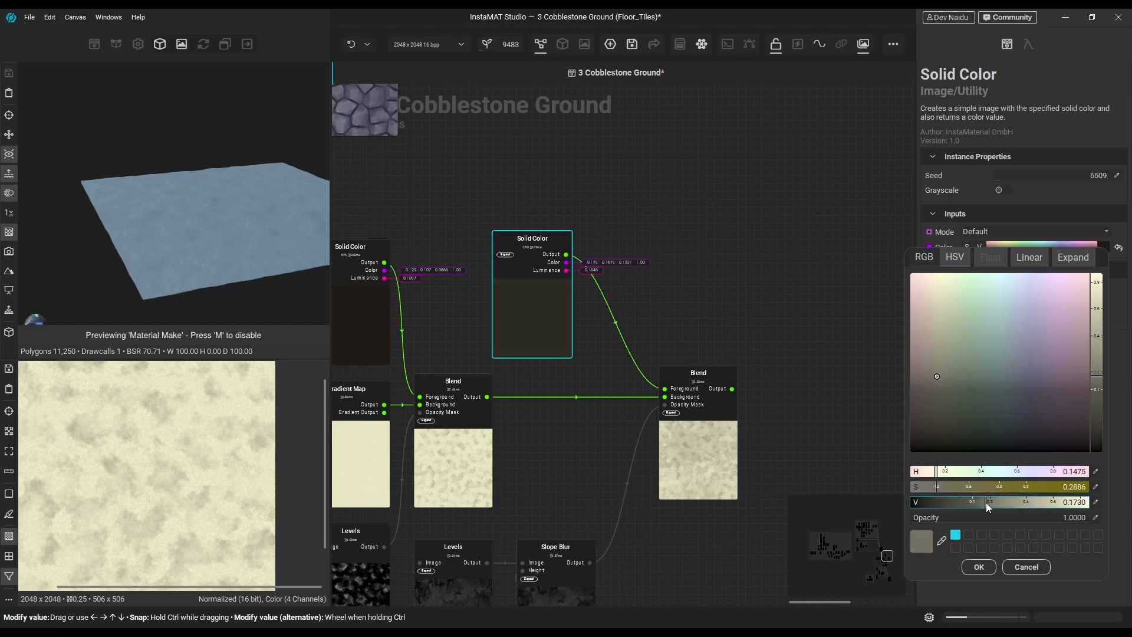
pyautogui.click(983, 569)
# Set the second Blend to Multiply at 60 % opacity and the first Blend's opacity to 30 %
pyautogui.moveTo(695, 473); pyautogui.dragTo(673, 427, button='middle')
pyautogui.doubleClick(672, 427)
pyautogui.scroll(-1, 139, 489)
pyautogui.click(1032, 286)
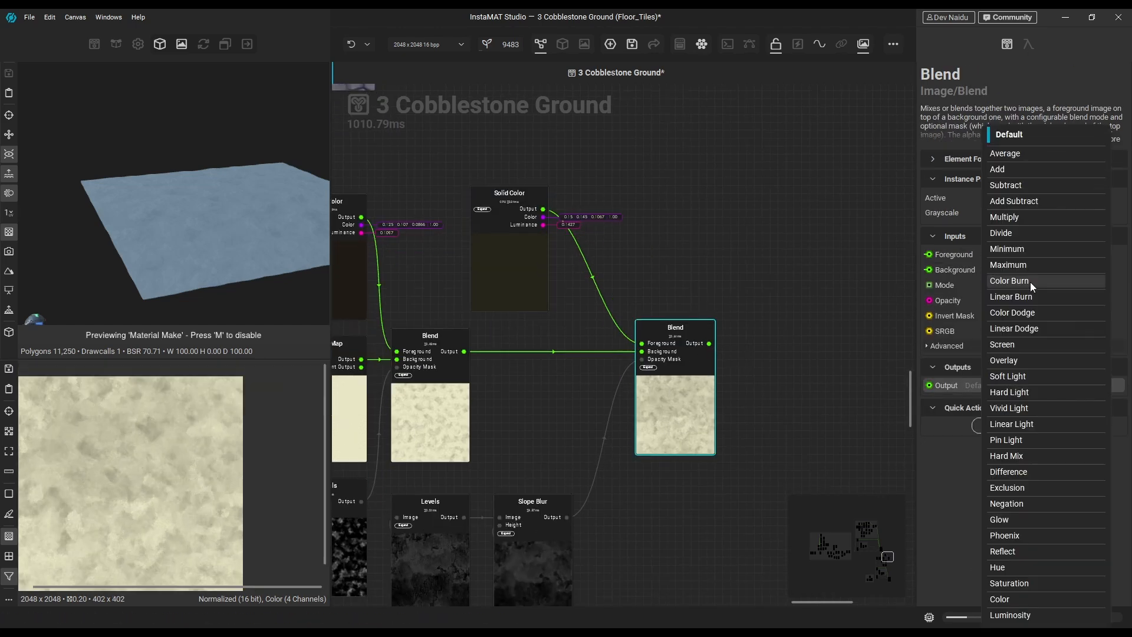
pyautogui.click(1007, 217)
pyautogui.moveTo(1029, 303); pyautogui.dragTo(1078, 307)
pyautogui.click(1105, 301)
pyautogui.write('60')
pyautogui.press('Return')
pyautogui.click(433, 401)
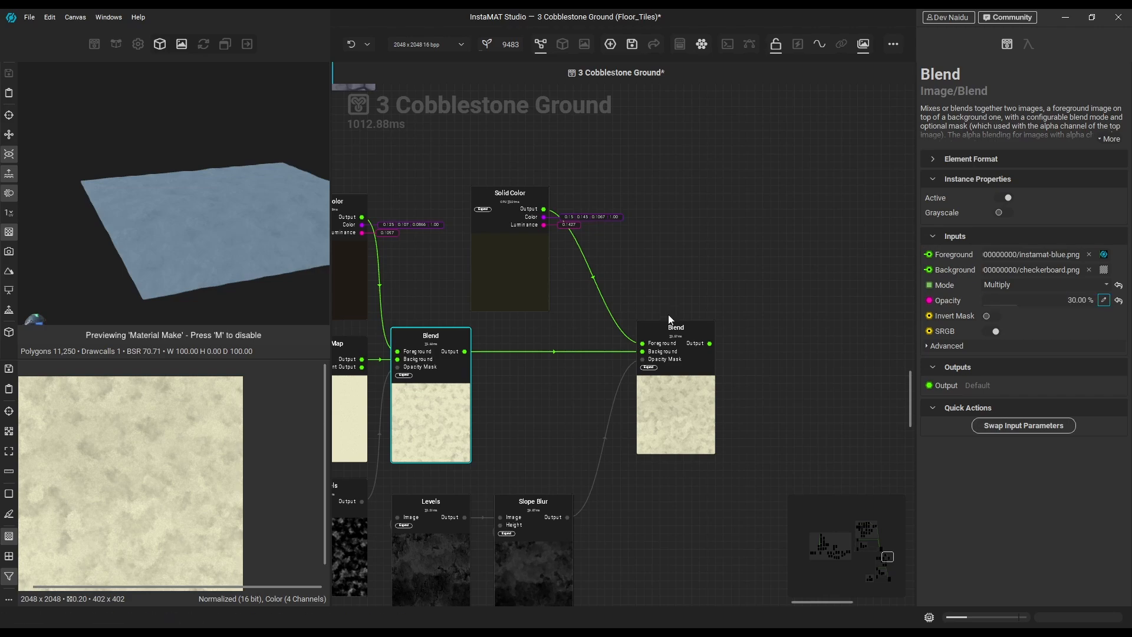
# Copy the Brush Strokes, Slope Blur and Clouds nodes from the first material's base color graph
pyautogui.scroll(-3, 649, 347)
pyautogui.scroll(-5, 595, 398)
pyautogui.moveTo(593, 118); pyautogui.dragTo(721, 309, button='middle')
pyautogui.scroll(7, 599, 361)
pyautogui.moveTo(600, 442)
pyautogui.mouseDown()
pyautogui.moveTo(527, 335)
pyautogui.moveTo(489, 302)
pyautogui.mouseUp()
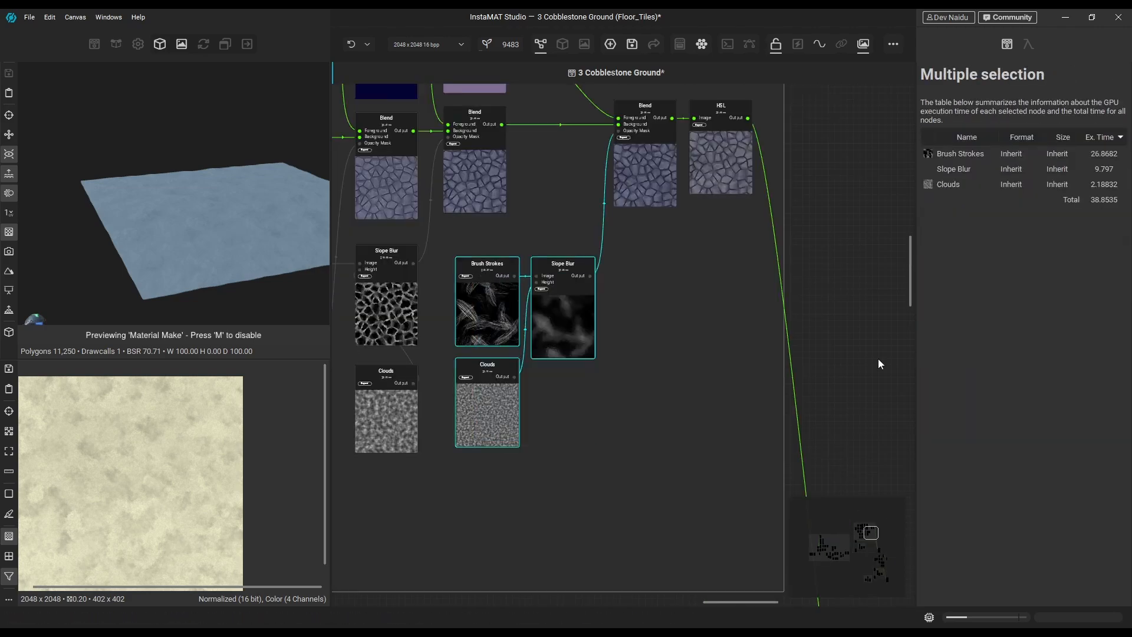
pyautogui.hotkey('ctrl', 'c')
# Paste the copied brush stroke nodes beside the second material's masks and change the Brush Strokes seed
pyautogui.scroll(-5, 879, 359)
pyautogui.moveTo(837, 413); pyautogui.dragTo(695, 194, button='middle')
pyautogui.scroll(3, 683, 356)
pyautogui.click(683, 356)
pyautogui.hotkey('ctrl', 'v')
pyautogui.moveTo(746, 440); pyautogui.dragTo(741, 399)
pyautogui.click(655, 393)
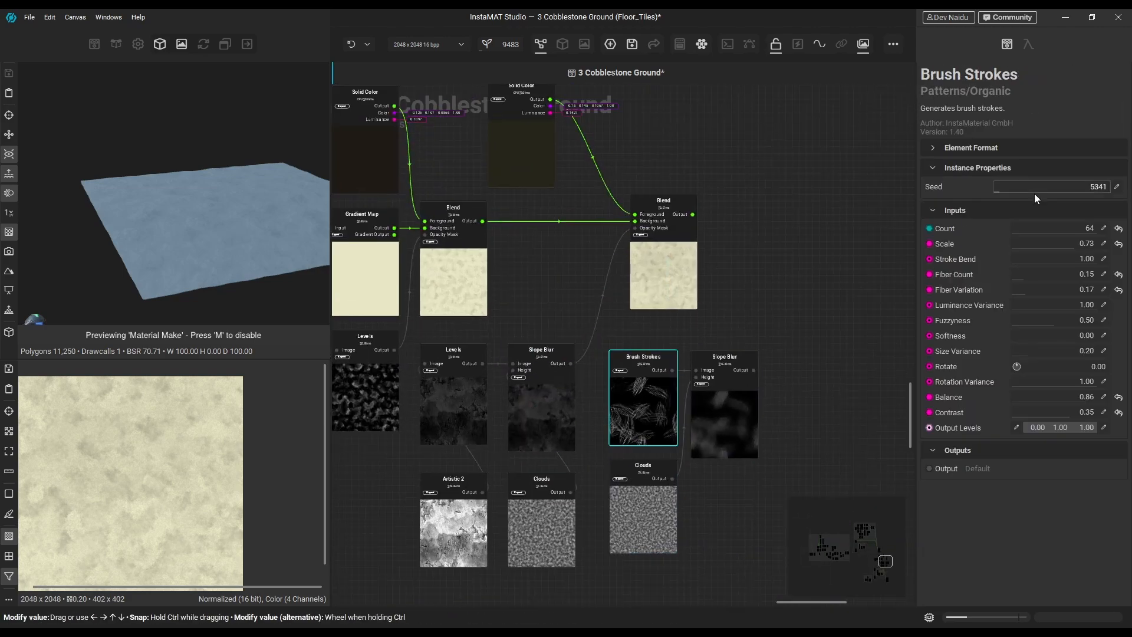
pyautogui.moveTo(1034, 193); pyautogui.dragTo(1040, 195)
# Add a third Blend after the second one and wire the brush strokes' Slope Blur to its opacity mask
pyautogui.moveTo(756, 318); pyautogui.dragTo(690, 361, button='middle')
pyautogui.rightClick(716, 261)
pyautogui.write('blen')
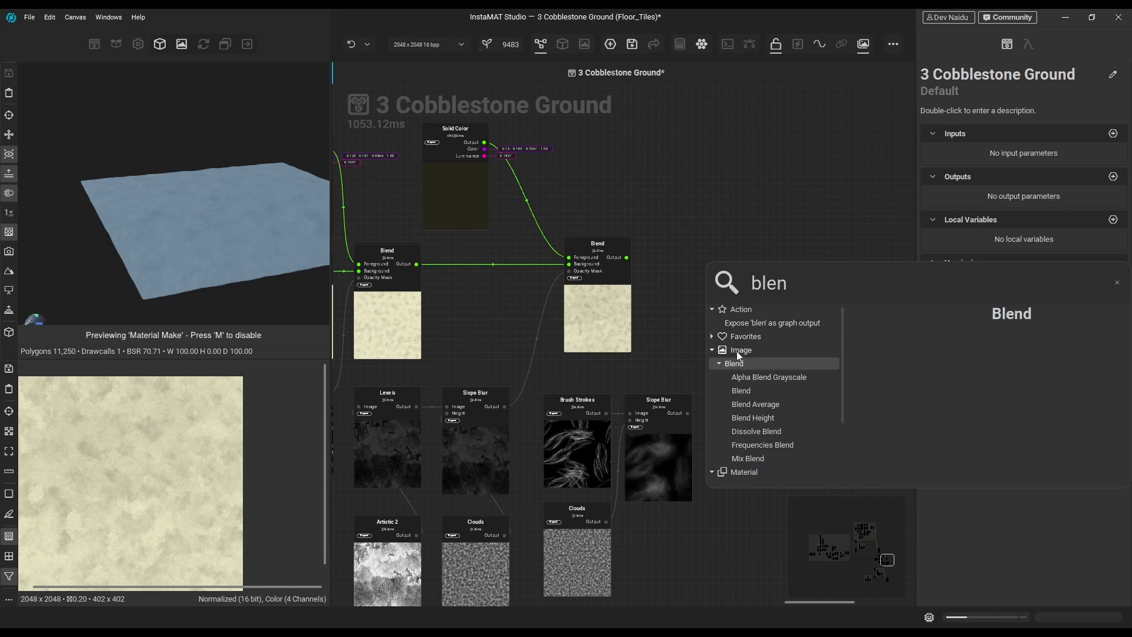
pyautogui.click(741, 390)
pyautogui.moveTo(686, 412); pyautogui.dragTo(739, 264)
pyautogui.hotkey('ctrl', 'z')
# Duplicate the olive Solid Color and connect the copy to the third Blend's foreground
pyautogui.moveTo(685, 197); pyautogui.dragTo(680, 264, button='middle')
pyautogui.keyDown('alt'); pyautogui.moveTo(440, 260); pyautogui.dragTo(583, 247); pyautogui.keyUp('alt')
pyautogui.moveTo(621, 196); pyautogui.dragTo(730, 319)
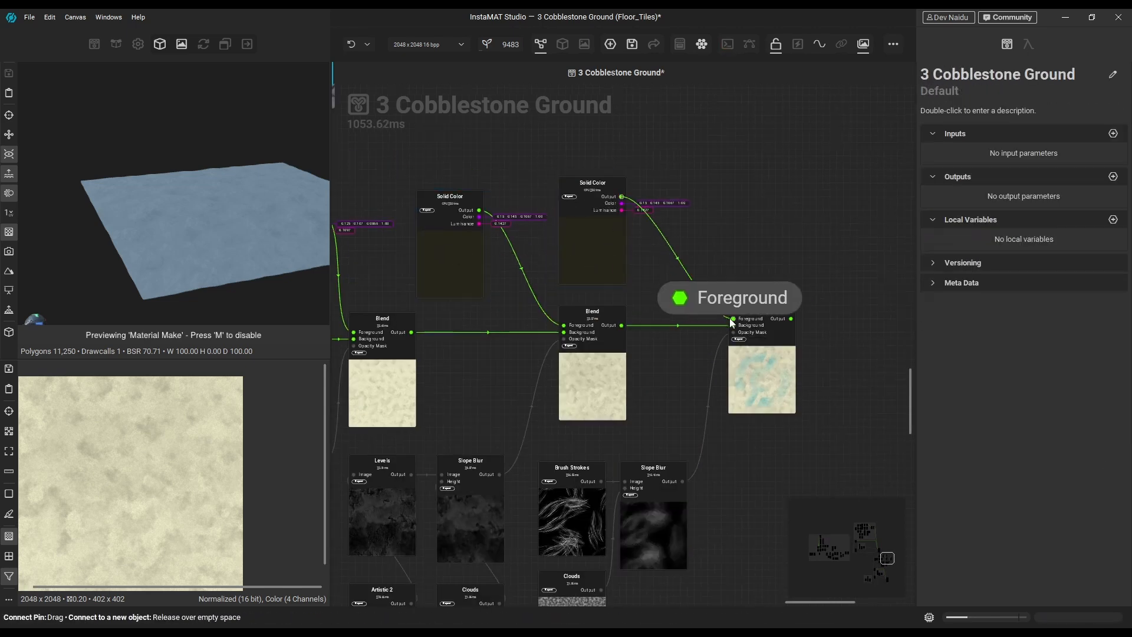
# Preview the third Blend and recolor its Solid Color to dark red-brown with hue 0.0295, saturation 0.6322 and value 0.1303
pyautogui.doubleClick(752, 365)
pyautogui.scroll(-3, 236, 413)
pyautogui.scroll(4, 189, 437)
pyautogui.click(572, 239)
pyautogui.click(1103, 246)
pyautogui.moveTo(935, 369); pyautogui.dragTo(916, 373)
pyautogui.moveTo(937, 487); pyautogui.dragTo(979, 491)
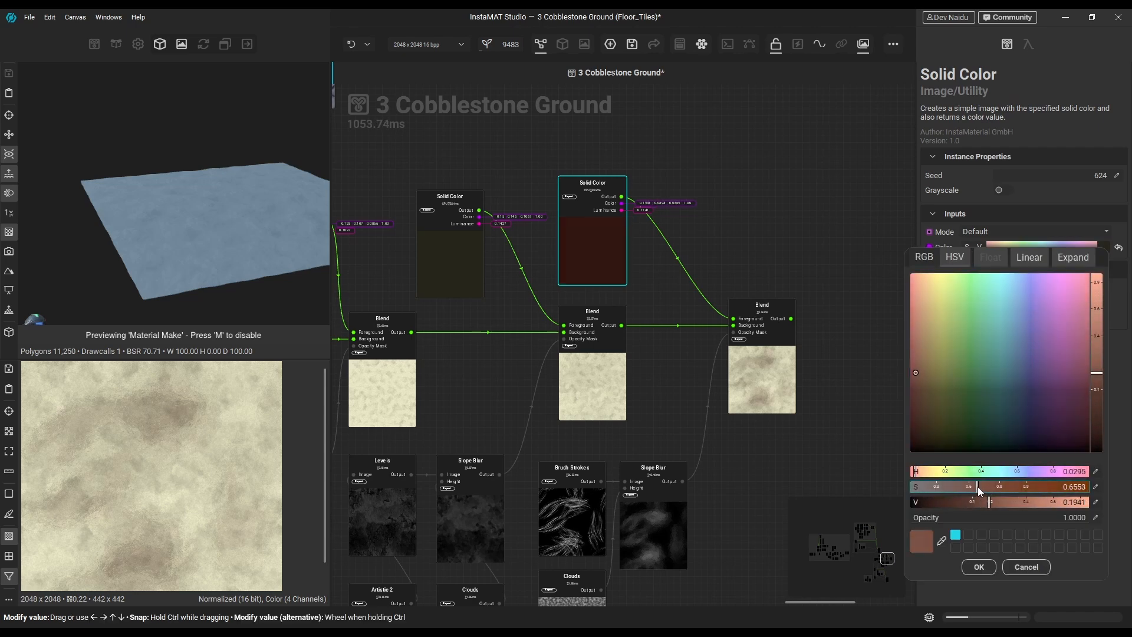
pyautogui.click(975, 502)
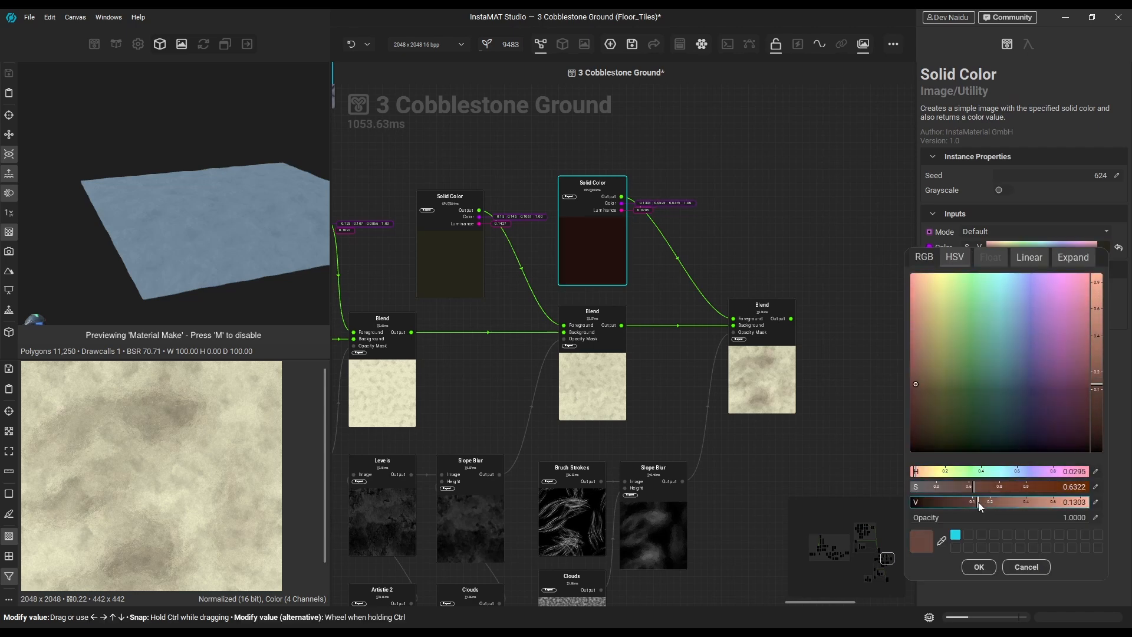
pyautogui.click(854, 361)
# Set the third Blend's mode to Multiply and lower its opacity
pyautogui.click(773, 361)
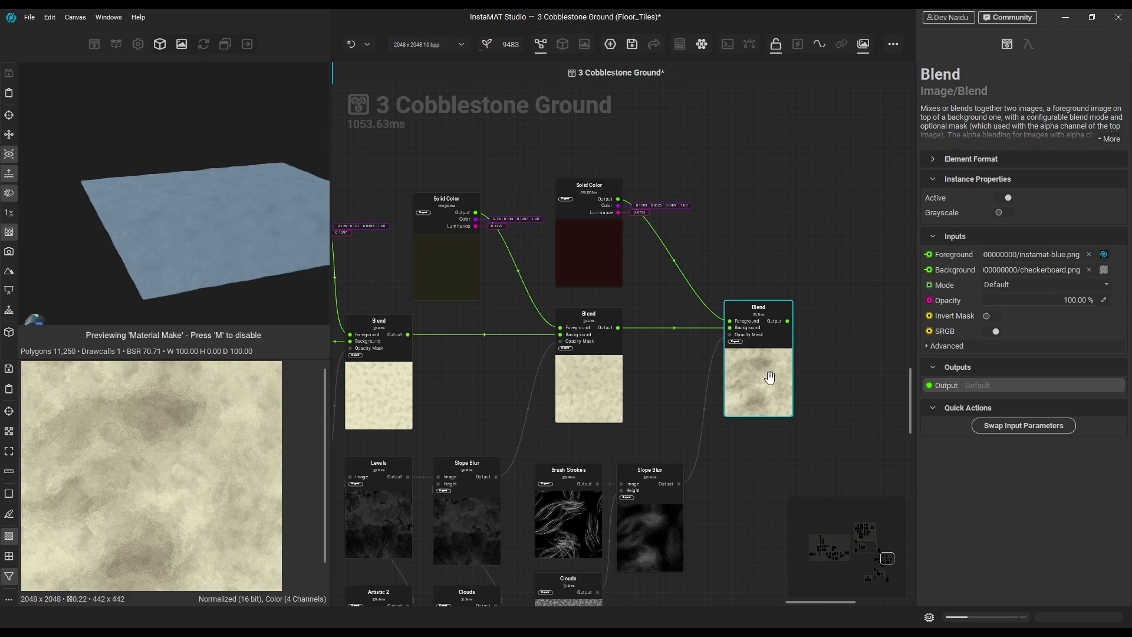
pyautogui.click(1044, 284)
pyautogui.click(1017, 216)
pyautogui.click(1063, 300)
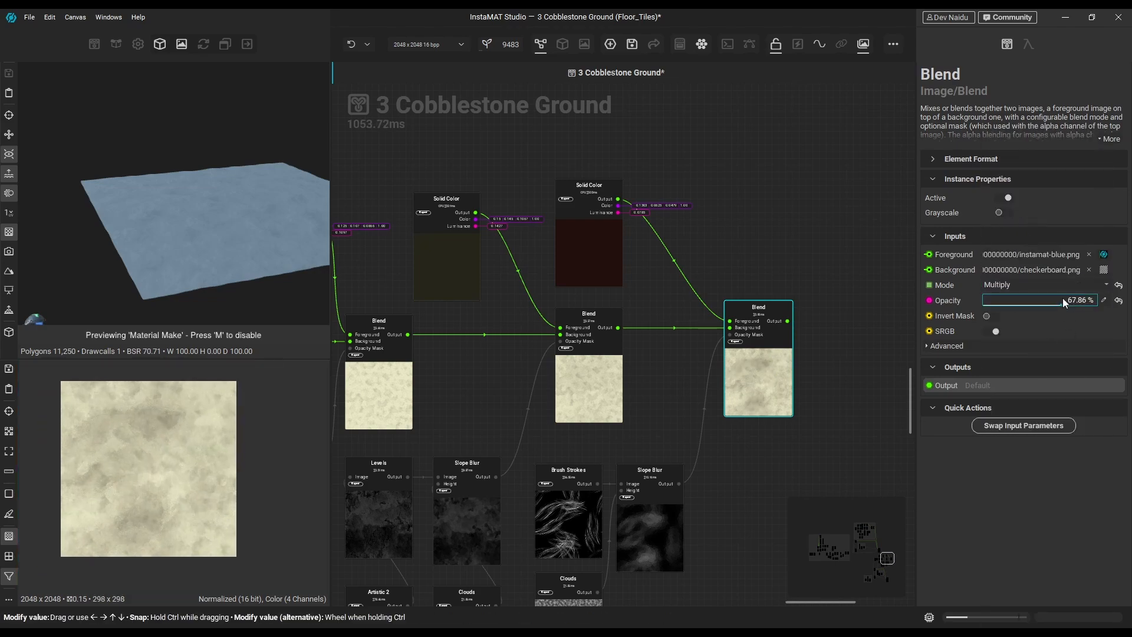
pyautogui.click(1105, 300)
# Set the Brush Strokes seed to 44001 and move the third Blend closer to the previous one
pyautogui.moveTo(744, 474); pyautogui.dragTo(748, 430, button='middle')
pyautogui.click(570, 466)
pyautogui.click(1045, 187)
pyautogui.moveTo(781, 194); pyautogui.dragTo(712, 246, button='middle')
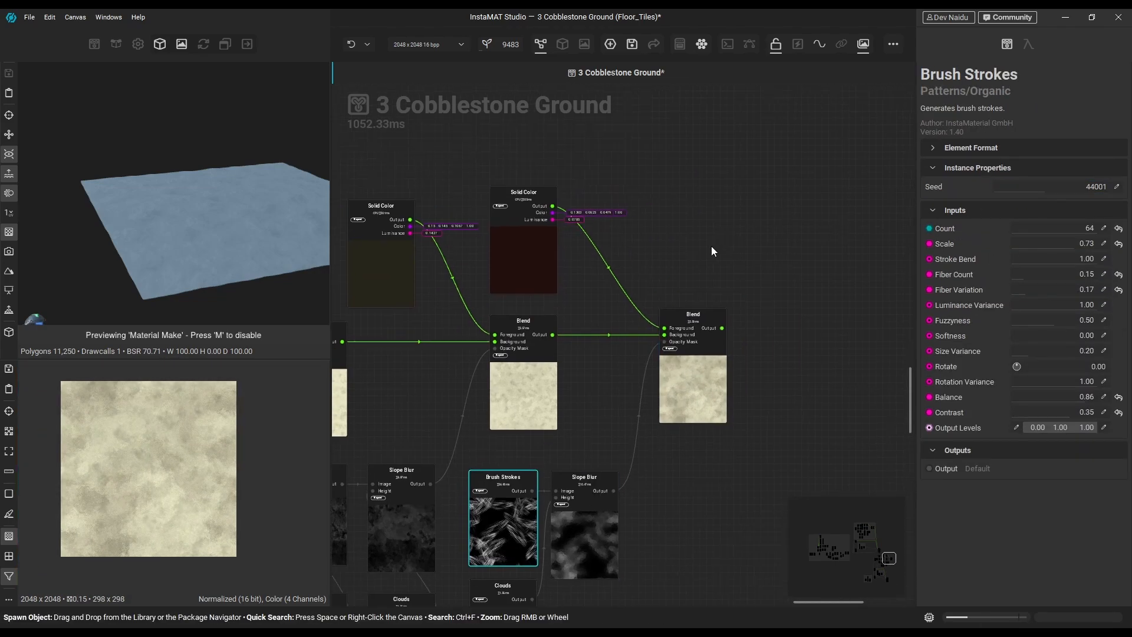
pyautogui.moveTo(697, 316); pyautogui.dragTo(669, 317)
# Connect the third Blend's output to Material Make's Base Color and move the Material Make node farther from the graph
pyautogui.scroll(-4, 789, 370)
pyautogui.moveTo(789, 370); pyautogui.dragTo(728, 273, button='middle')
pyautogui.moveTo(652, 201); pyautogui.dragTo(549, 475)
pyautogui.moveTo(583, 520); pyautogui.dragTo(608, 495, button='middle')
pyautogui.moveTo(581, 501); pyautogui.dragTo(754, 501)
pyautogui.moveTo(708, 413); pyautogui.dragTo(707, 502, button='middle')
# Insert a fourth Blend between the third Blend and Material Make, spaced apart from its neighbor
pyautogui.scroll(5, 228, 248)
pyautogui.keyDown('alt'); pyautogui.moveTo(227, 247); pyautogui.dragTo(262, 184); pyautogui.keyUp('alt')
pyautogui.keyDown('alt'); pyautogui.moveTo(76, 204); pyautogui.dragTo(158, 251); pyautogui.keyUp('alt')
pyautogui.scroll(3, 158, 251)
pyautogui.scroll(5, 698, 124)
pyautogui.moveTo(698, 124); pyautogui.dragTo(694, 260, button='middle')
pyautogui.click(695, 261)
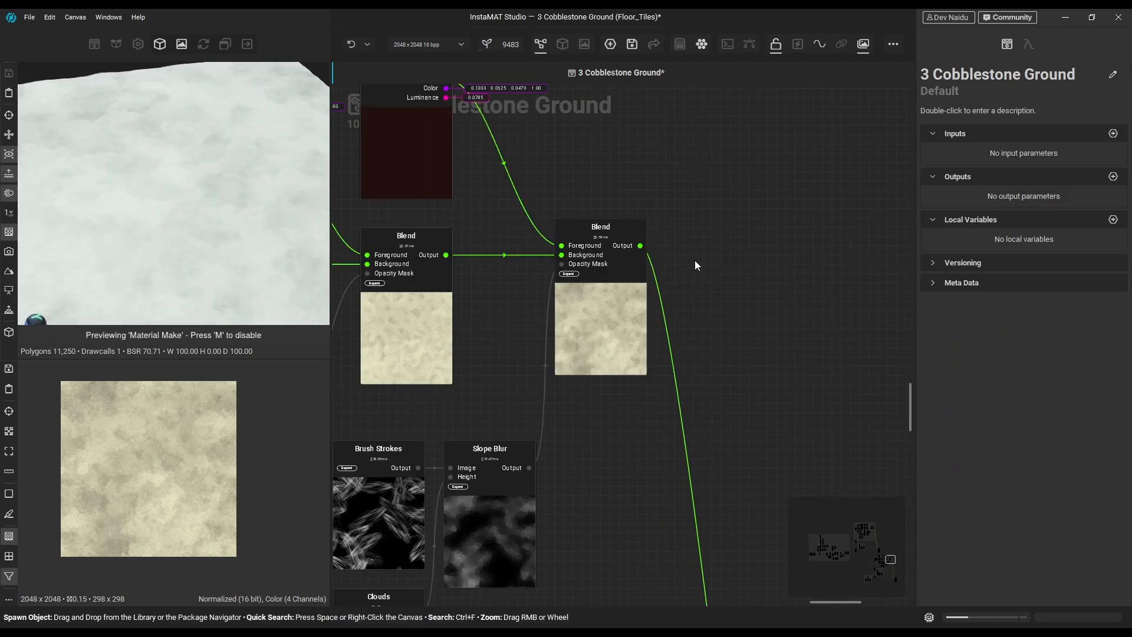
pyautogui.click(662, 300)
pyautogui.press('space')
pyautogui.click(687, 378)
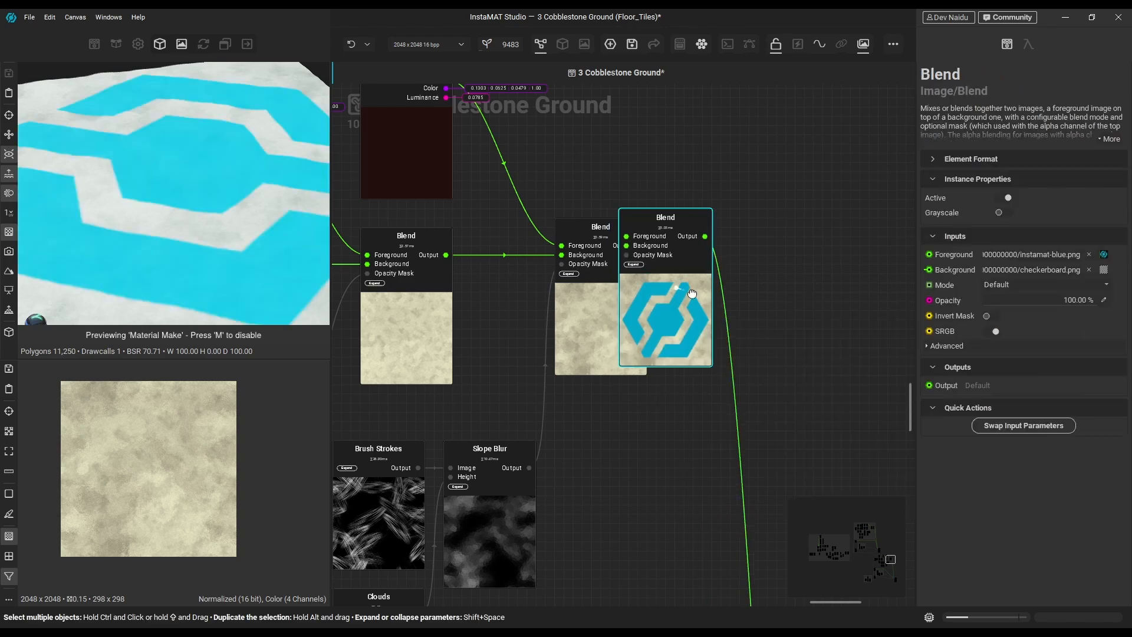
pyautogui.moveTo(689, 266); pyautogui.dragTo(743, 265)
# Connect a duplicate of the dark red Solid Color to the fourth Blend's foreground and set the mode to Multiply
pyautogui.moveTo(629, 107); pyautogui.dragTo(635, 200, button='middle')
pyautogui.keyDown('alt'); pyautogui.moveTo(424, 206); pyautogui.dragTo(688, 329); pyautogui.keyUp('alt')
pyautogui.click(727, 322)
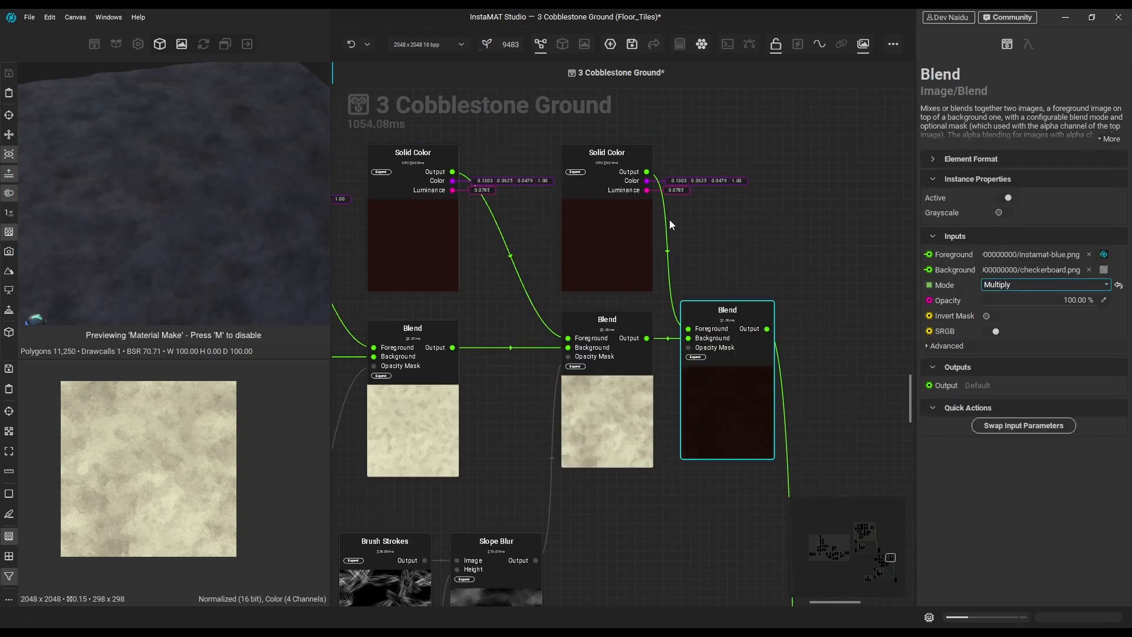
# Recolor the fourth Blend's Solid Color to a dark brown with a value of about 0.22
pyautogui.click(614, 236)
pyautogui.click(1044, 246)
pyautogui.moveTo(917, 382); pyautogui.dragTo(926, 327)
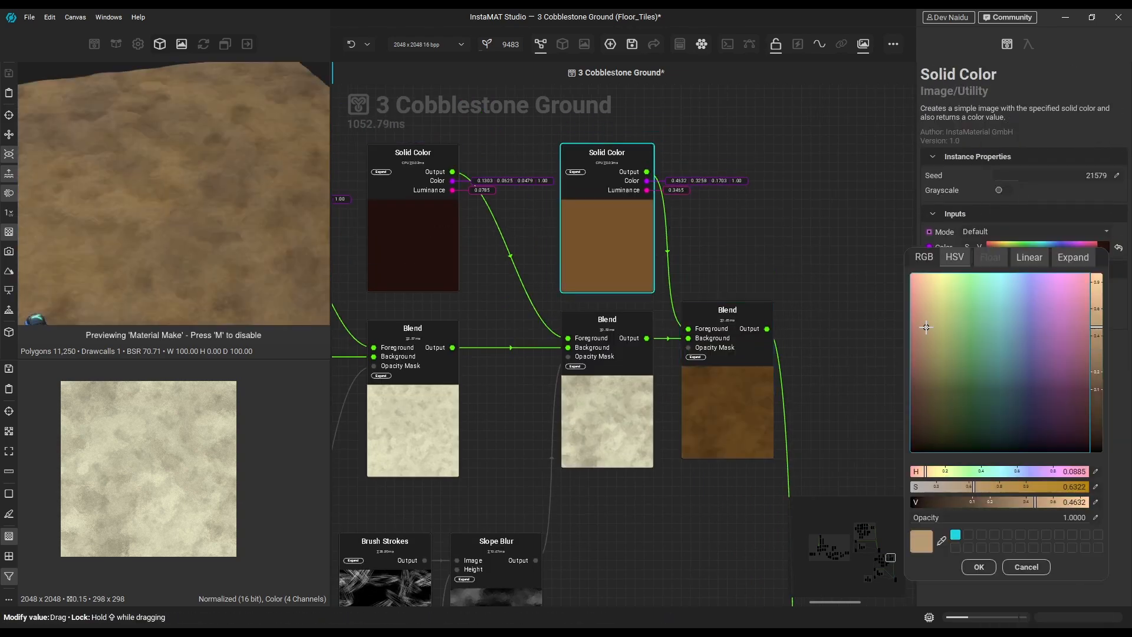
pyautogui.moveTo(1036, 507); pyautogui.dragTo(997, 501)
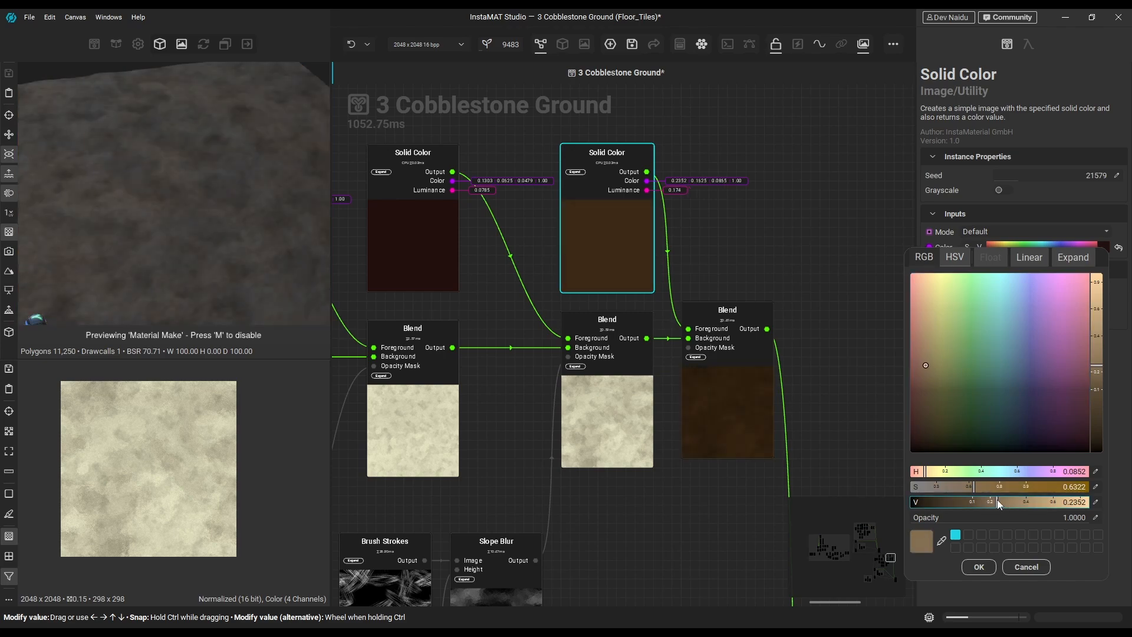
pyautogui.click(979, 567)
# Set the fourth Blend's opacity to 40 %
pyautogui.click(727, 407)
pyautogui.moveTo(1084, 301); pyautogui.dragTo(1046, 315)
pyautogui.click(1104, 301)
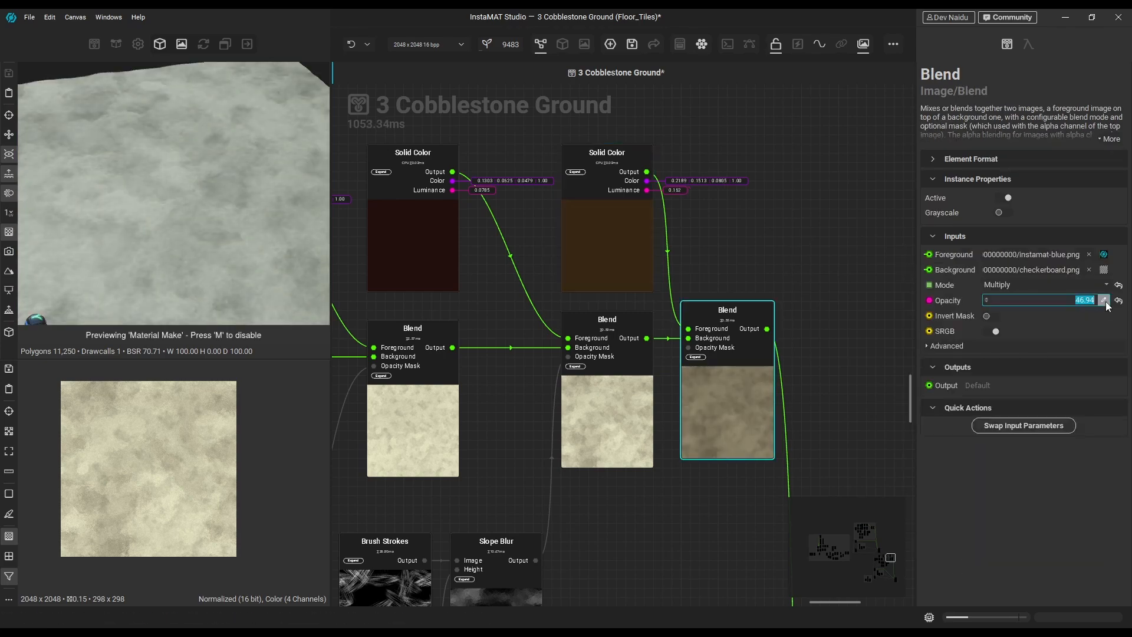
pyautogui.write('40')
pyautogui.press('Return')
# Insert a fifth Blend after the fourth one in the base color chain
pyautogui.moveTo(789, 392); pyautogui.dragTo(723, 363, button='middle')
pyautogui.click(723, 362)
pyautogui.press('space')
pyautogui.click(749, 449)
# Duplicate the dark brown Solid Color, connect the copy to the fifth Blend's foreground and place it above the fourth Blend
pyautogui.moveTo(709, 218); pyautogui.dragTo(700, 256, button='middle')
pyautogui.keyDown('alt'); pyautogui.moveTo(525, 234); pyautogui.dragTo(637, 225); pyautogui.keyUp('alt')
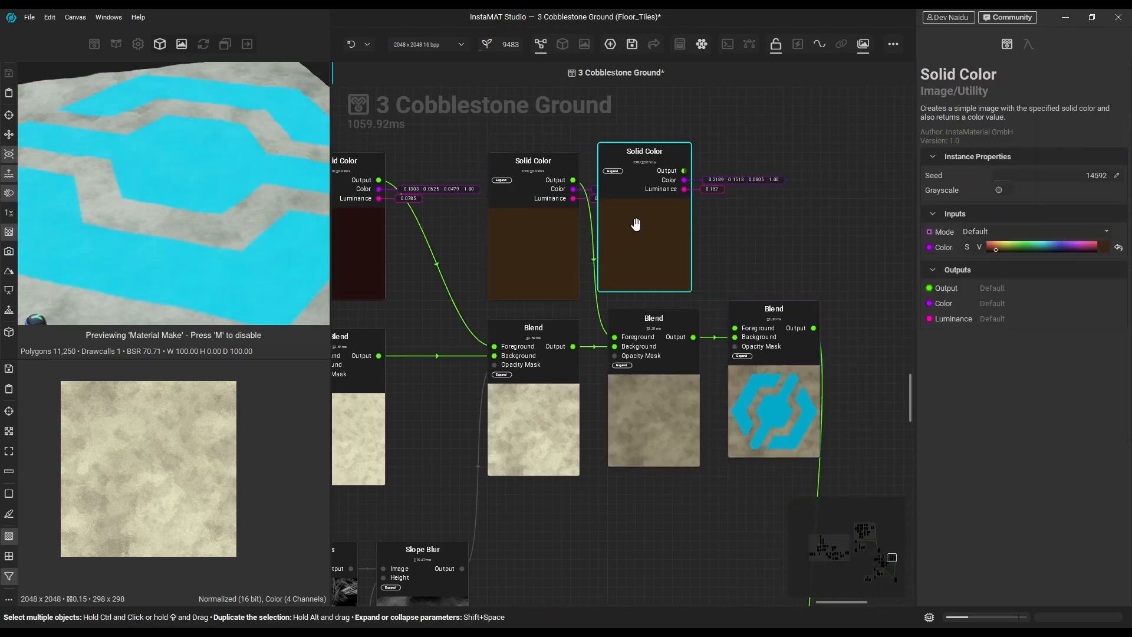
pyautogui.hotkey('ctrl', 'z')
pyautogui.keyDown('alt'); pyautogui.moveTo(533, 236); pyautogui.dragTo(673, 227); pyautogui.keyUp('alt')
pyautogui.moveTo(713, 170); pyautogui.dragTo(734, 328)
pyautogui.moveTo(673, 236); pyautogui.dragTo(654, 236)
# Set the fifth Blend's mode to Color
pyautogui.click(774, 389)
pyautogui.click(1015, 284)
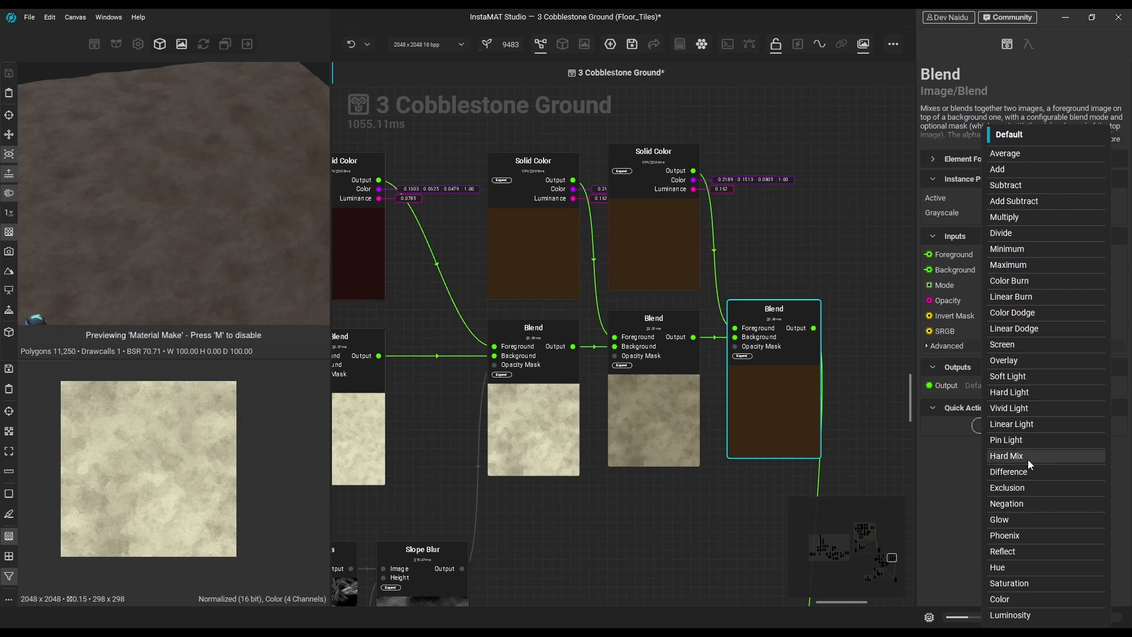
pyautogui.click(1028, 599)
pyautogui.click(856, 407)
# Recolor the fifth Blend's Solid Color to a light orange with hue 0.0754, saturation 0.6322 and value 0.8421
pyautogui.click(677, 250)
pyautogui.click(1104, 249)
pyautogui.moveTo(938, 295); pyautogui.dragTo(925, 286)
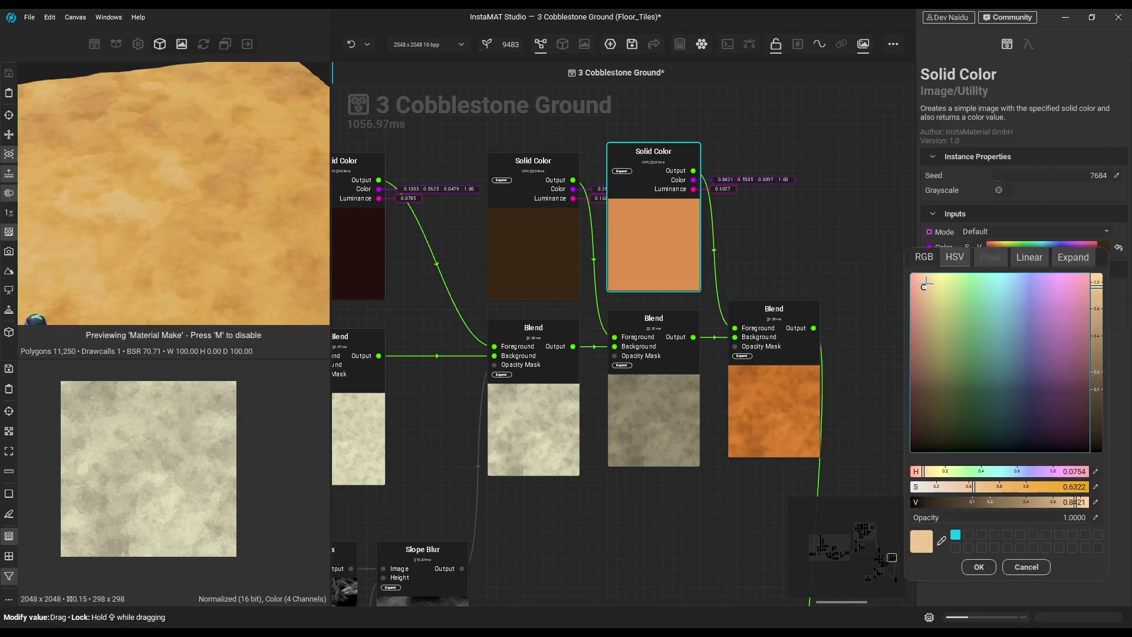
pyautogui.click(979, 567)
# Set the fifth Blend's opacity to 40 %
pyautogui.moveTo(861, 413); pyautogui.dragTo(805, 408, button='middle')
pyautogui.click(725, 401)
pyautogui.moveTo(1091, 304); pyautogui.dragTo(1037, 307)
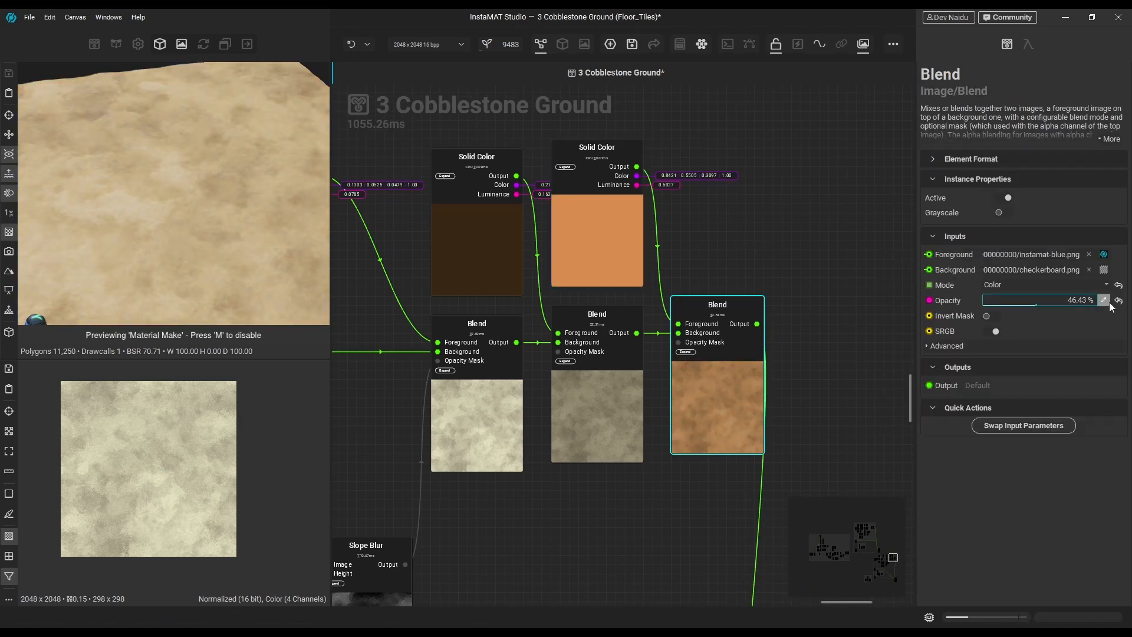
pyautogui.press('Return')
pyautogui.scroll(-5, 236, 194)
pyautogui.moveTo(203, 195); pyautogui.dragTo(238, 220)
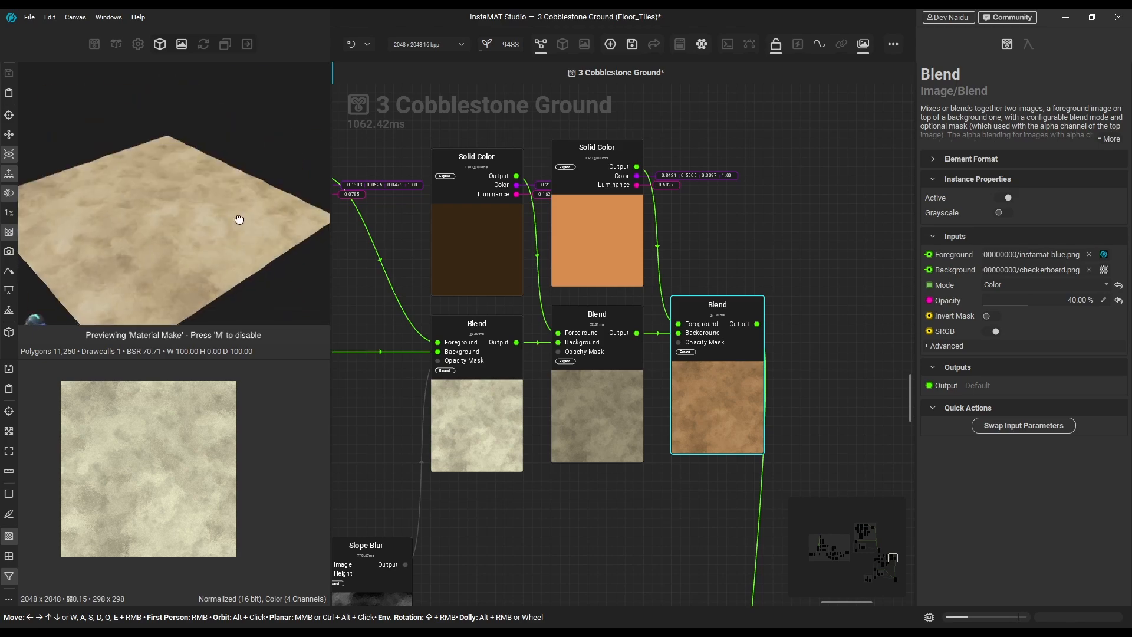
# Check the Material Make node's inputs and save the project
pyautogui.moveTo(569, 566); pyautogui.dragTo(695, 402, button='middle')
pyautogui.scroll(-3, 695, 404)
pyautogui.scroll(-3, 695, 404)
pyautogui.moveTo(766, 436); pyautogui.dragTo(695, 257, button='middle')
pyautogui.scroll(-4, 695, 257)
pyautogui.click(729, 474)
pyautogui.moveTo(721, 472); pyautogui.dragTo(874, 465, button='middle')
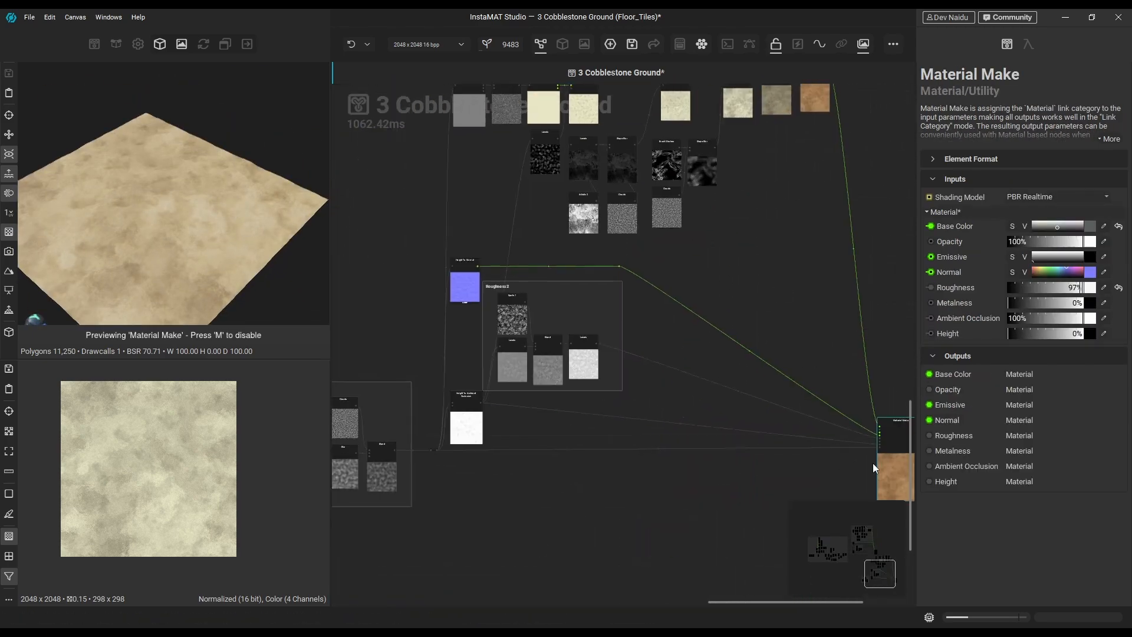
pyautogui.moveTo(354, 332); pyautogui.dragTo(529, 347, button='middle')
pyautogui.click(529, 347)
pyautogui.hotkey('ctrl', 's')
# Set the seed of the Clouds node feeding the Blur in Height 2 to 49143
pyautogui.scroll(4, 486, 530)
pyautogui.click(529, 448)
pyautogui.moveTo(1052, 188); pyautogui.dragTo(1060, 187)
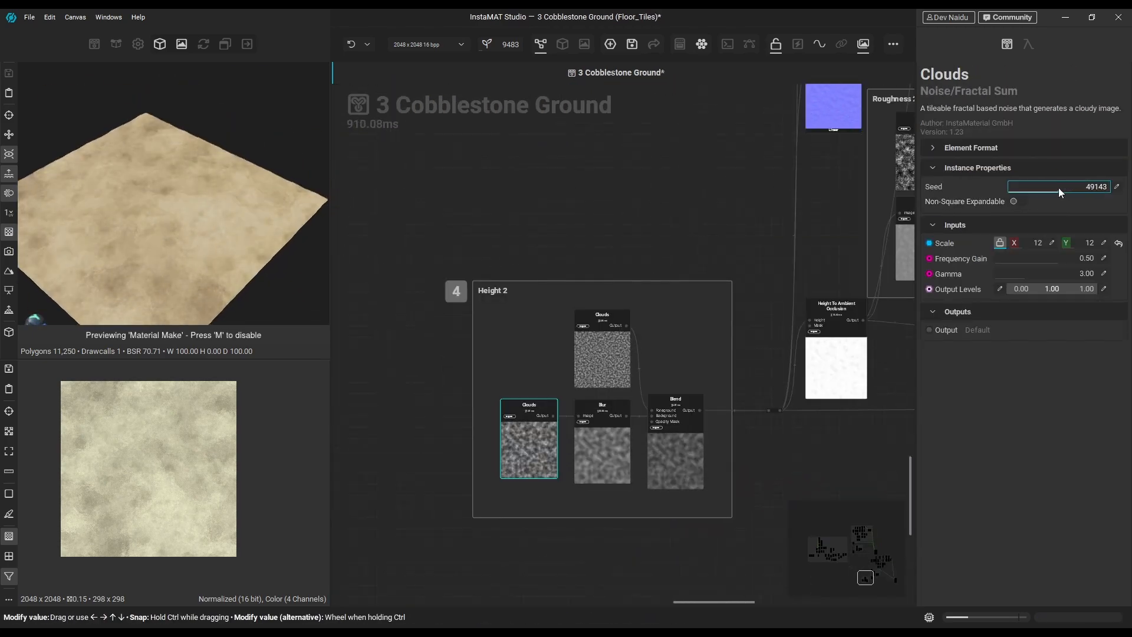
# Check the relief in the 3D preview and save the project
pyautogui.moveTo(230, 206)
pyautogui.keyDown('alt'); pyautogui.mouseDown()
pyautogui.moveTo(187, 160)
pyautogui.moveTo(235, 203)
pyautogui.mouseUp(); pyautogui.keyUp('alt')
pyautogui.scroll(-3, 701, 171)
pyautogui.moveTo(700, 171); pyautogui.dragTo(490, 246, button='middle')
pyautogui.scroll(-3, 849, 177)
pyautogui.moveTo(850, 177); pyautogui.dragTo(443, 369, button='middle')
pyautogui.hotkey('ctrl', 's')
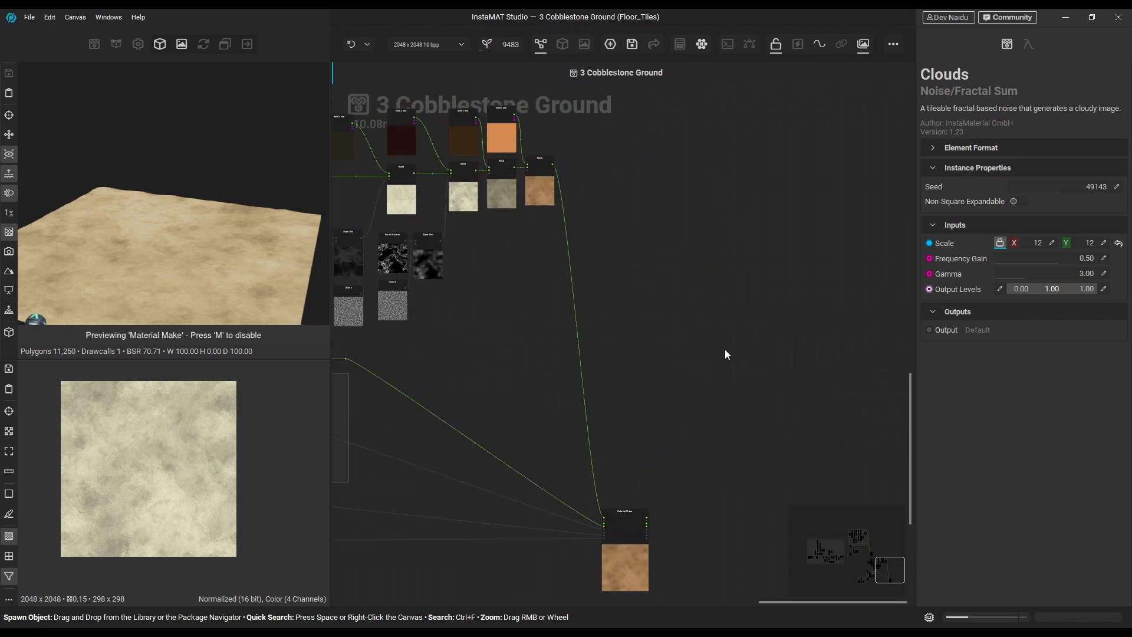
# Select all nodes of the second ground material and move them further from the cobblestone nodes
pyautogui.moveTo(715, 370); pyautogui.dragTo(715, 356, button='middle')
pyautogui.scroll(-4, 706, 356)
pyautogui.moveTo(684, 148); pyautogui.dragTo(710, 133, button='middle')
pyautogui.moveTo(709, 563); pyautogui.dragTo(414, 319)
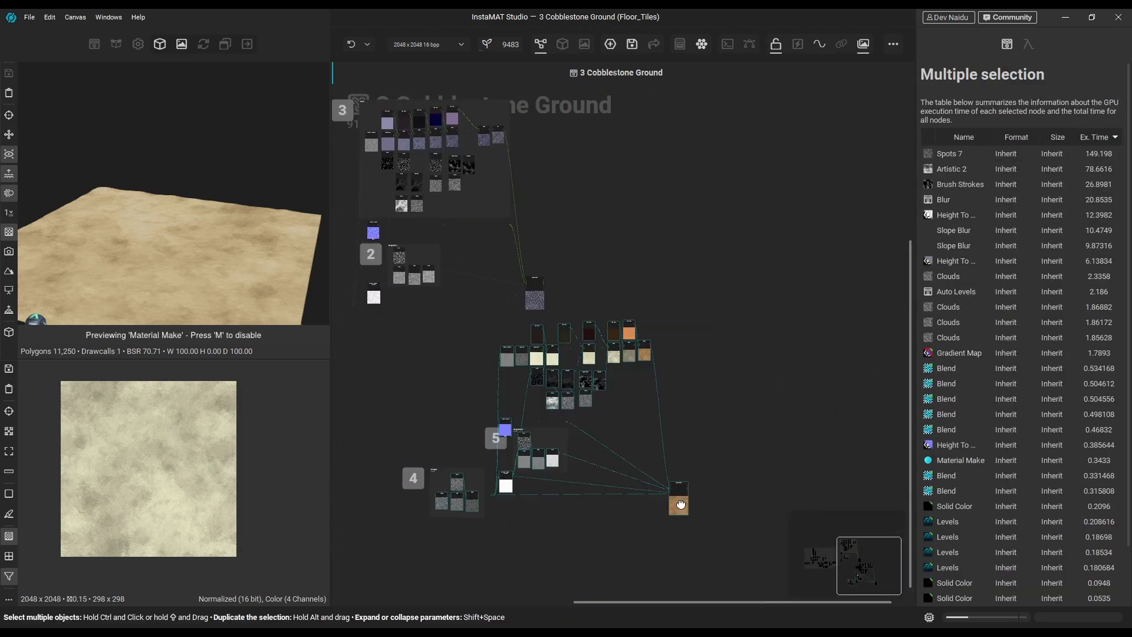
pyautogui.moveTo(679, 506); pyautogui.dragTo(520, 553)
pyautogui.moveTo(551, 406); pyautogui.dragTo(669, 406, button='middle')
pyautogui.click(669, 405)
# Frame the second material's base color nodes in a comment titled Color 2
pyautogui.scroll(3, 502, 424)
pyautogui.moveTo(660, 469); pyautogui.dragTo(438, 345)
pyautogui.press('c')
pyautogui.doubleClick(954, 82)
pyautogui.write('Colo')
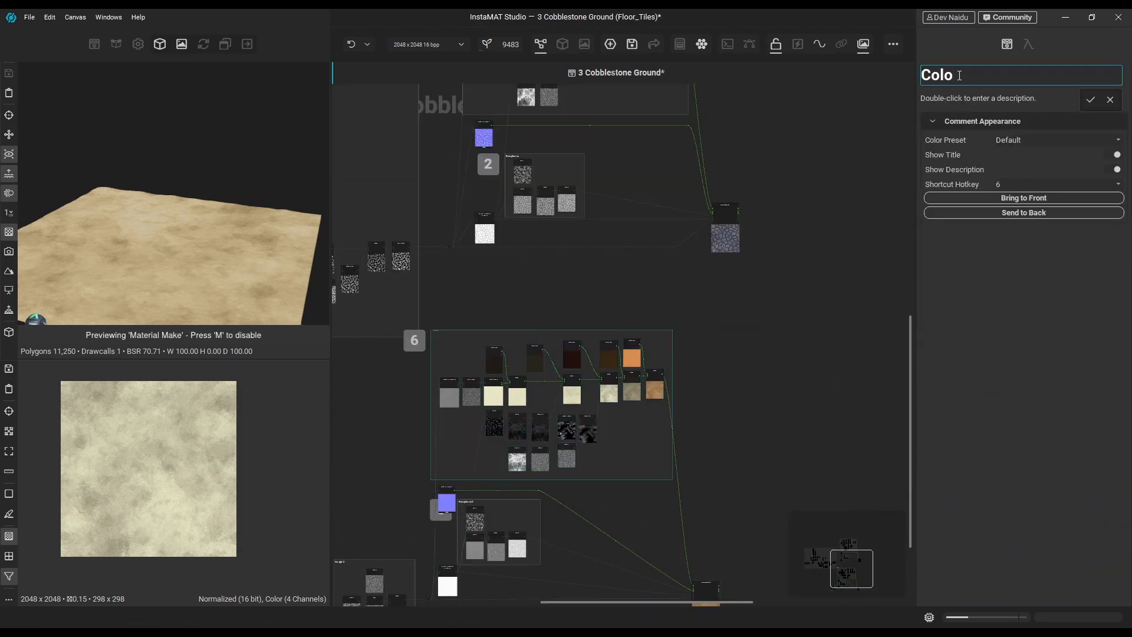
pyautogui.write('r 2')
# Move the second Material Make beside the Color 2 frame and route its Height connection around the nodes with a reroute point
pyautogui.moveTo(777, 296); pyautogui.dragTo(747, 273, button='middle')
pyautogui.scroll(3, 708, 354)
pyautogui.moveTo(665, 490); pyautogui.dragTo(696, 120)
pyautogui.moveTo(685, 314); pyautogui.dragTo(859, 285, button='middle')
pyautogui.doubleClick(429, 377)
pyautogui.moveTo(429, 377); pyautogui.dragTo(813, 427)
# Add reroute points to the second material's Roughness and Ambient Occlusion connections and place them before Material Make
pyautogui.doubleClick(613, 244)
pyautogui.moveTo(617, 248); pyautogui.dragTo(589, 286, button='middle')
pyautogui.moveTo(585, 281); pyautogui.dragTo(769, 353)
pyautogui.doubleClick(590, 261)
pyautogui.moveTo(590, 261); pyautogui.dragTo(777, 406)
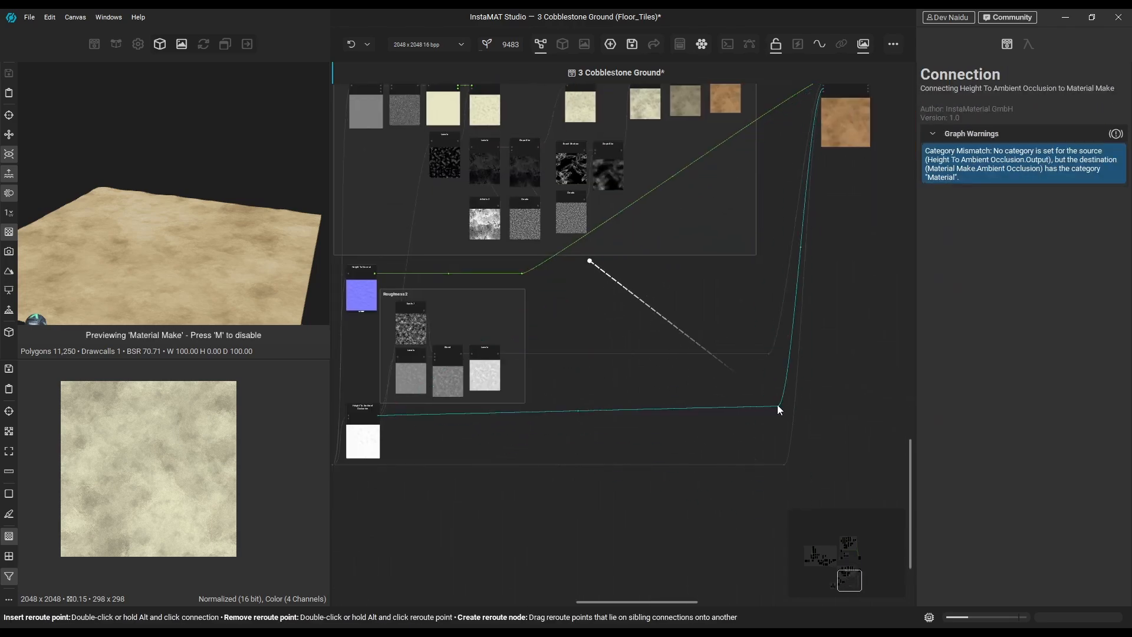
# Add a reroute point to the second material's Normal connection near Material Make and remove the old one
pyautogui.moveTo(737, 137); pyautogui.dragTo(696, 226, button='middle')
pyautogui.doubleClick(693, 221)
pyautogui.moveTo(693, 221); pyautogui.dragTo(717, 361)
pyautogui.doubleClick(480, 362)
pyautogui.click(566, 387)
# Lower the cobblestone Material Make and reroute its Roughness connection level with the Levels output
pyautogui.moveTo(860, 286); pyautogui.dragTo(747, 552, button='middle')
pyautogui.moveTo(697, 190); pyautogui.dragTo(670, 324, button='middle')
pyautogui.doubleClick(574, 286)
pyautogui.moveTo(666, 323); pyautogui.dragTo(667, 366)
pyautogui.doubleClick(571, 299)
pyautogui.moveTo(571, 299); pyautogui.dragTo(583, 237)
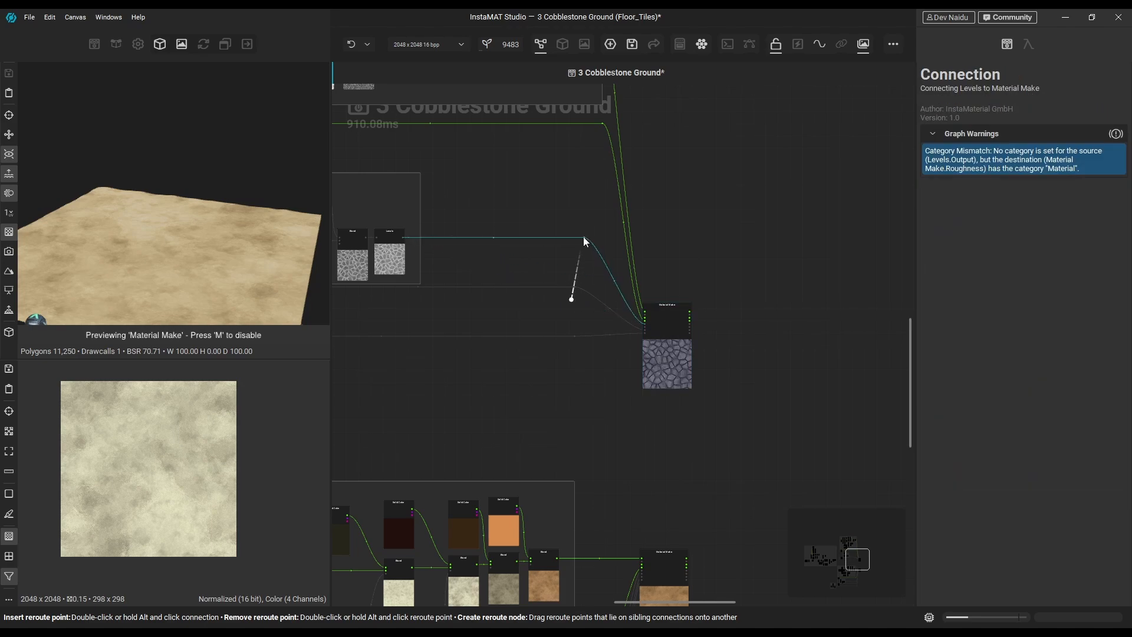
pyautogui.click(645, 361)
pyautogui.click(731, 342)
# Shift the second material's node group sideways and align the two Material Make nodes in one column
pyautogui.scroll(-5, 742, 331)
pyautogui.moveTo(744, 329); pyautogui.dragTo(808, 222, button='middle')
pyautogui.moveTo(800, 464); pyautogui.dragTo(508, 251)
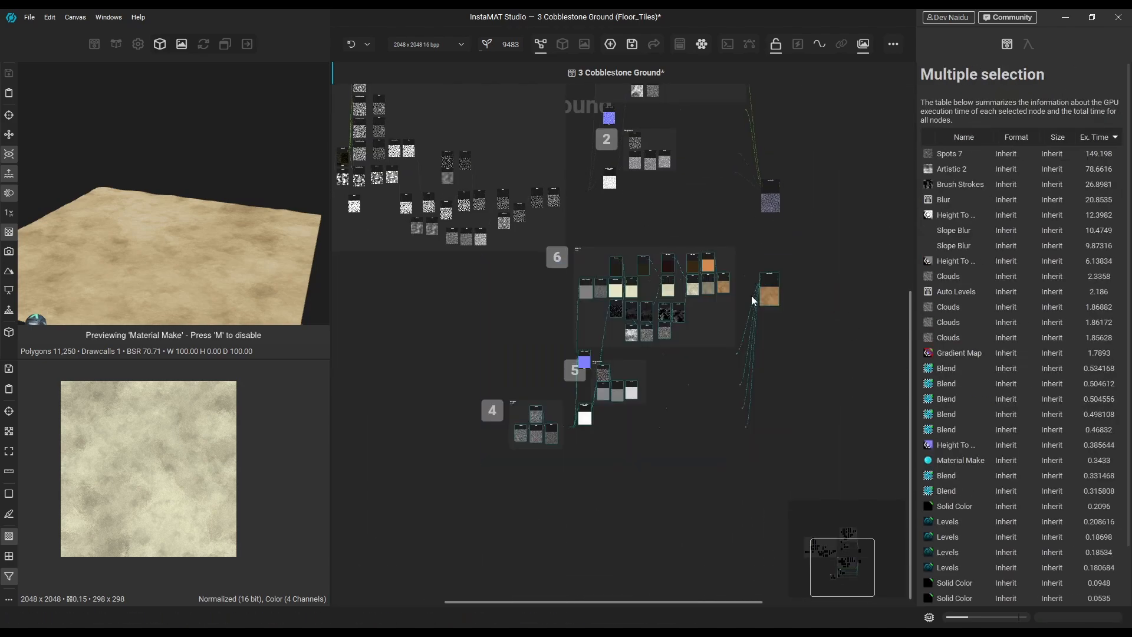
pyautogui.moveTo(770, 296); pyautogui.dragTo(793, 290)
pyautogui.click(796, 244)
pyautogui.scroll(4, 793, 243)
pyautogui.moveTo(792, 245); pyautogui.dragTo(708, 345, button='middle')
pyautogui.moveTo(676, 267); pyautogui.dragTo(713, 264)
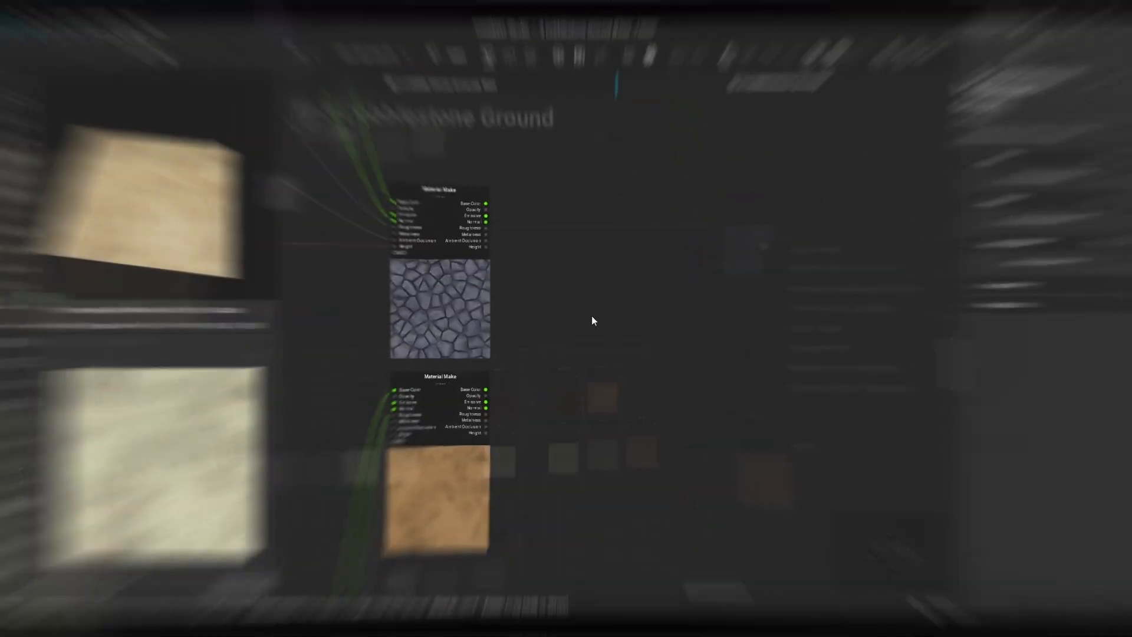
# Add a Material Blend Height node beside the two Material Make nodes
pyautogui.press('space')
pyautogui.write('mater')
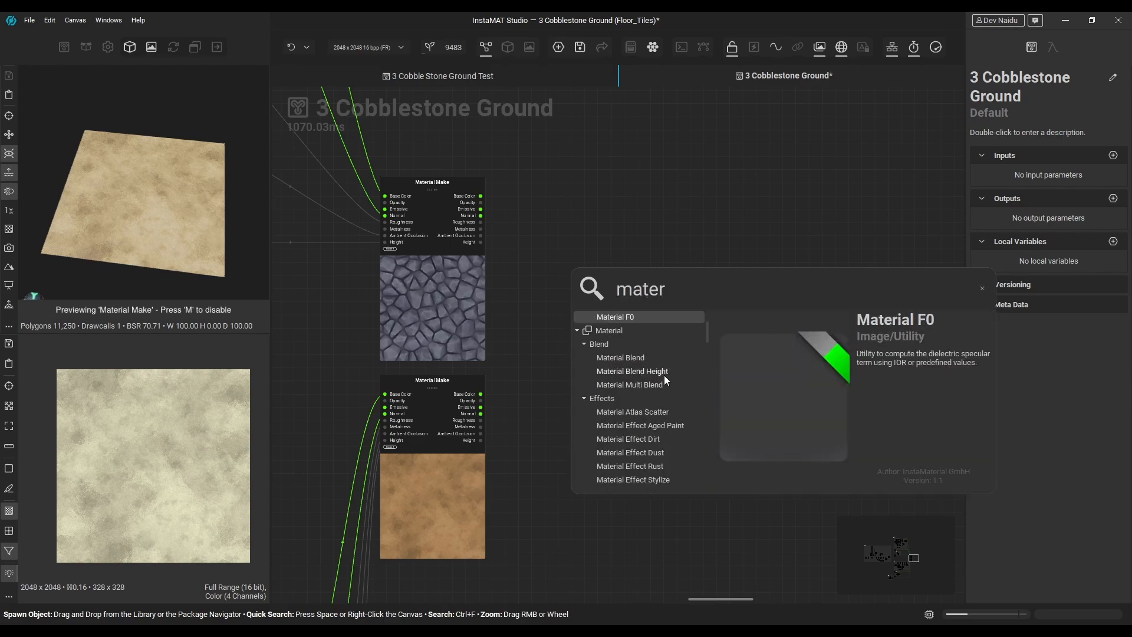
pyautogui.doubleClick(662, 373)
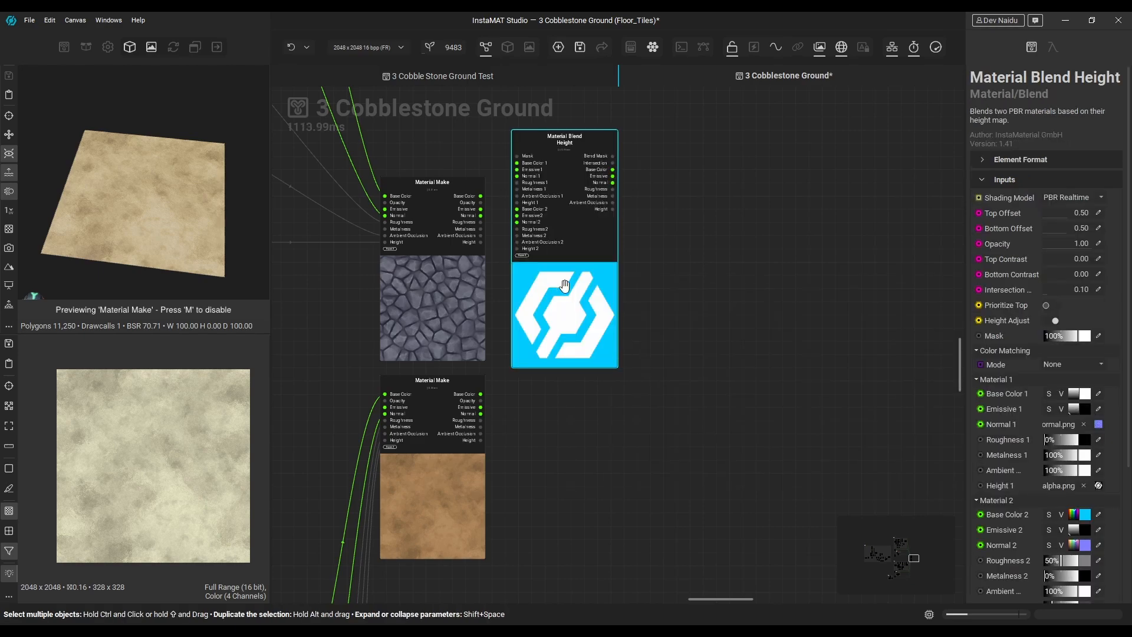
pyautogui.moveTo(537, 167); pyautogui.dragTo(591, 266)
pyautogui.scroll(4, 592, 266)
pyautogui.moveTo(592, 266); pyautogui.dragTo(642, 264, button='middle')
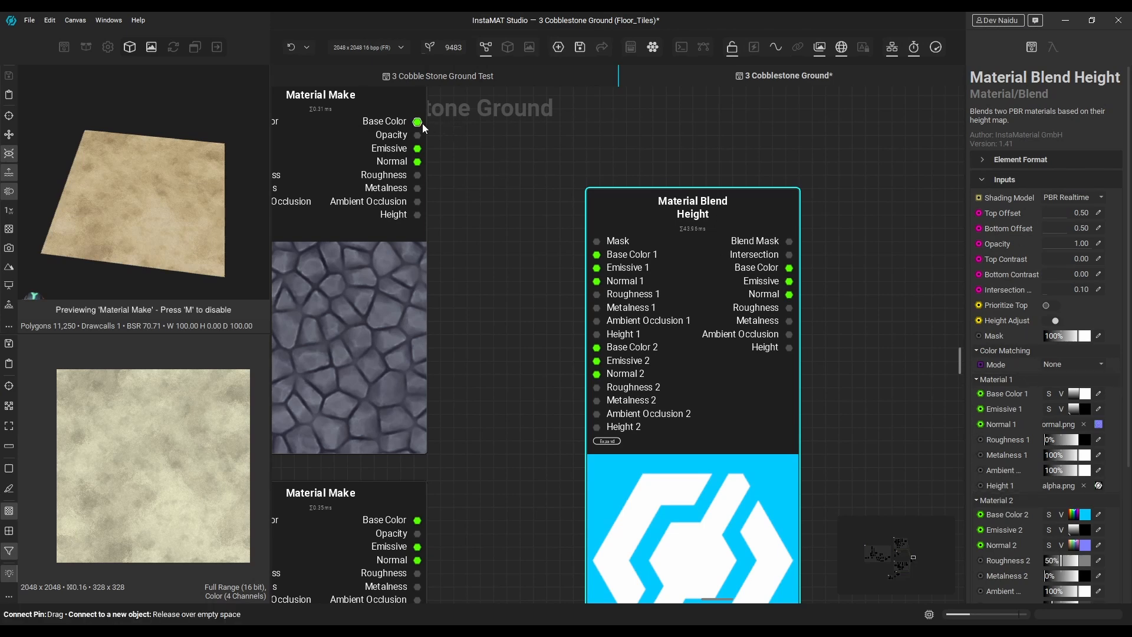
# Enable Link Category mode and connect the cobblestone Material Make to Material1 and the ground Material Make to Material2 of Material Blend Height
pyautogui.moveTo(423, 128); pyautogui.dragTo(501, 207)
pyautogui.moveTo(583, 259); pyautogui.dragTo(597, 268)
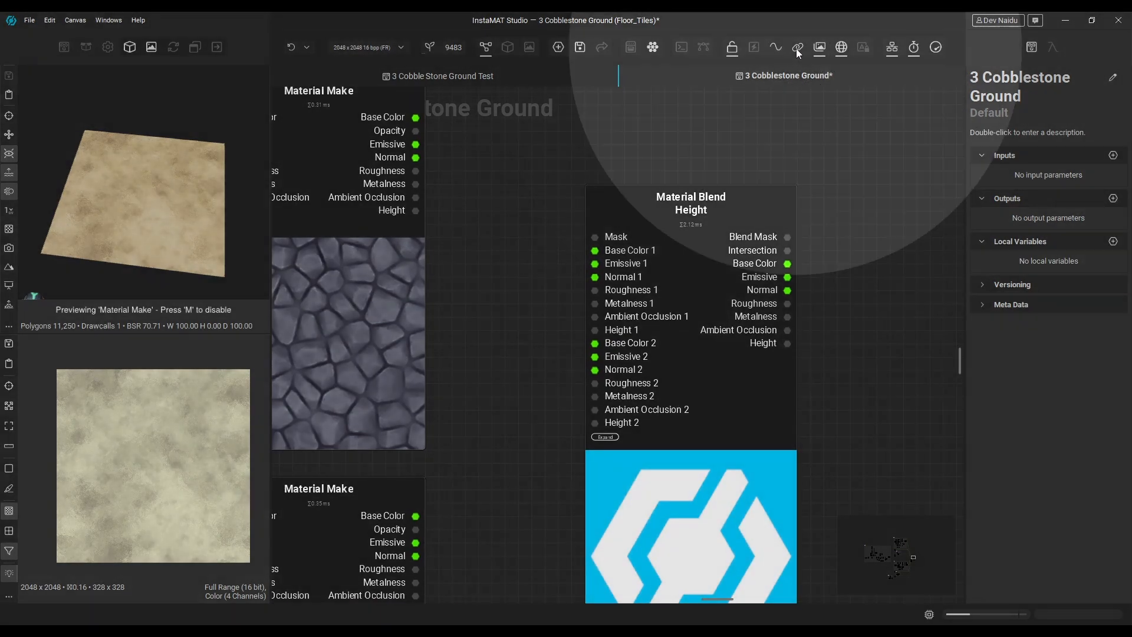
pyautogui.click(798, 47)
pyautogui.moveTo(445, 193); pyautogui.dragTo(541, 207, button='middle')
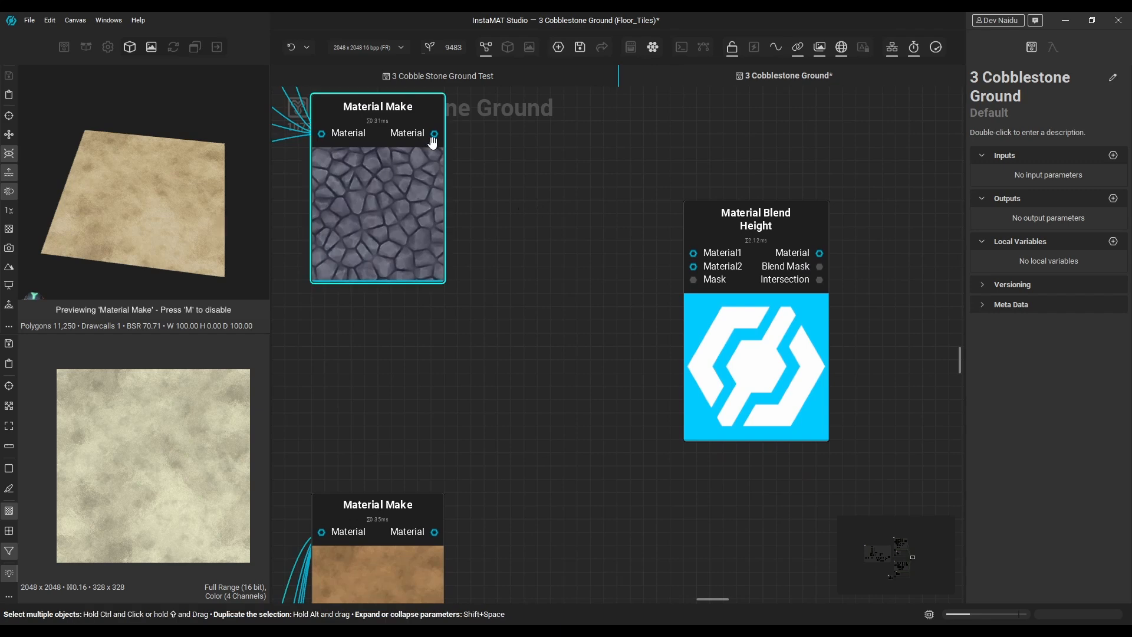
pyautogui.click(436, 538)
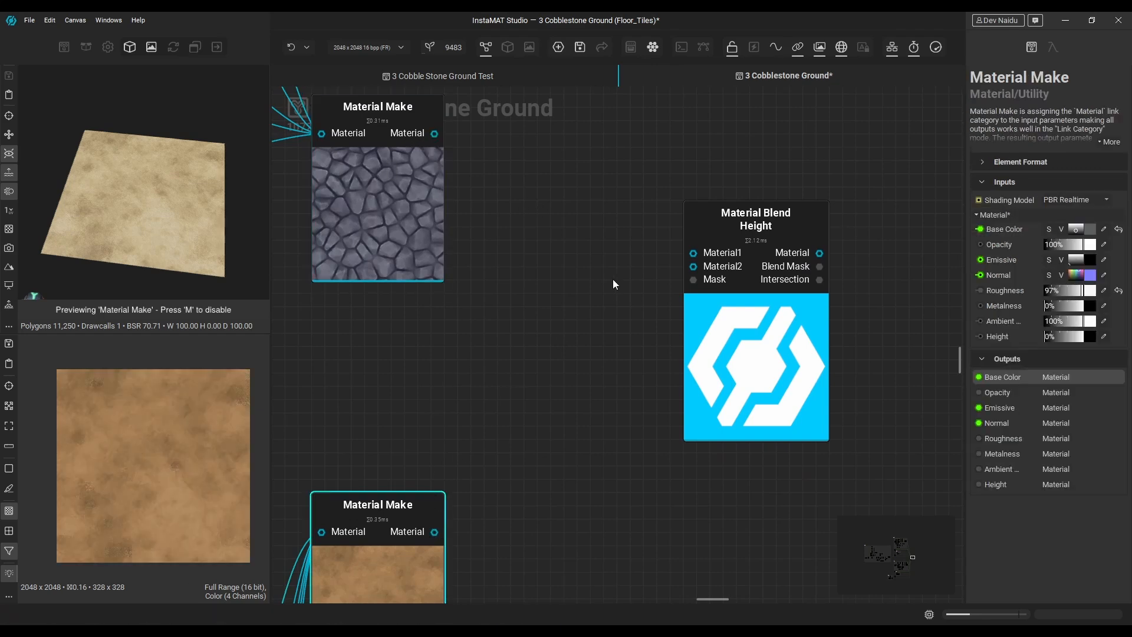
pyautogui.moveTo(435, 134); pyautogui.dragTo(693, 253)
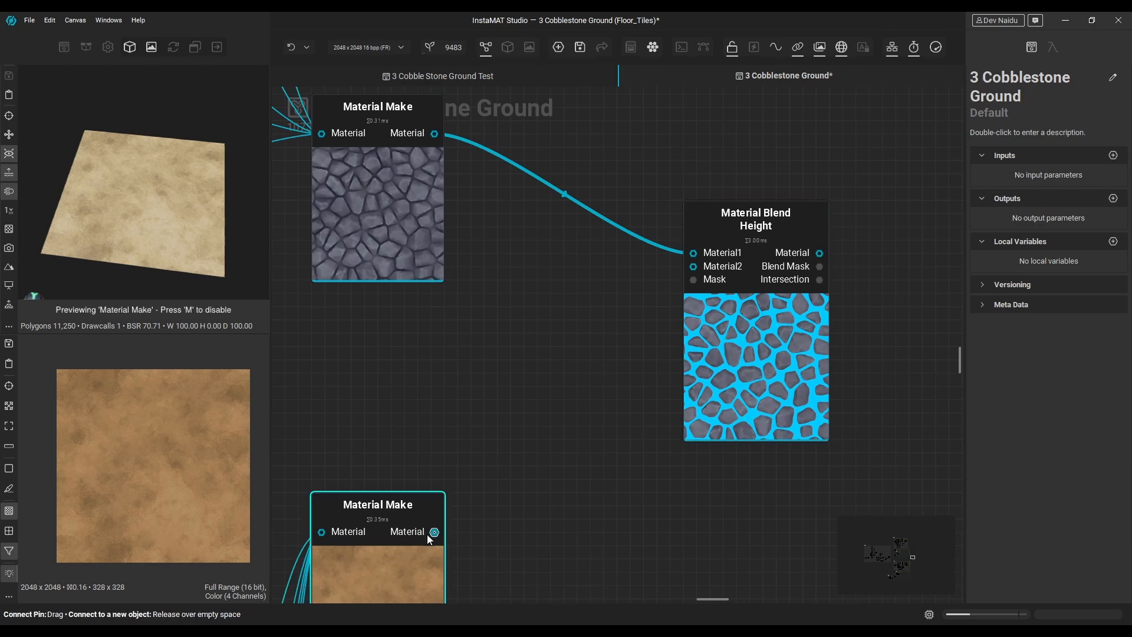
pyautogui.moveTo(645, 339); pyautogui.dragTo(693, 267)
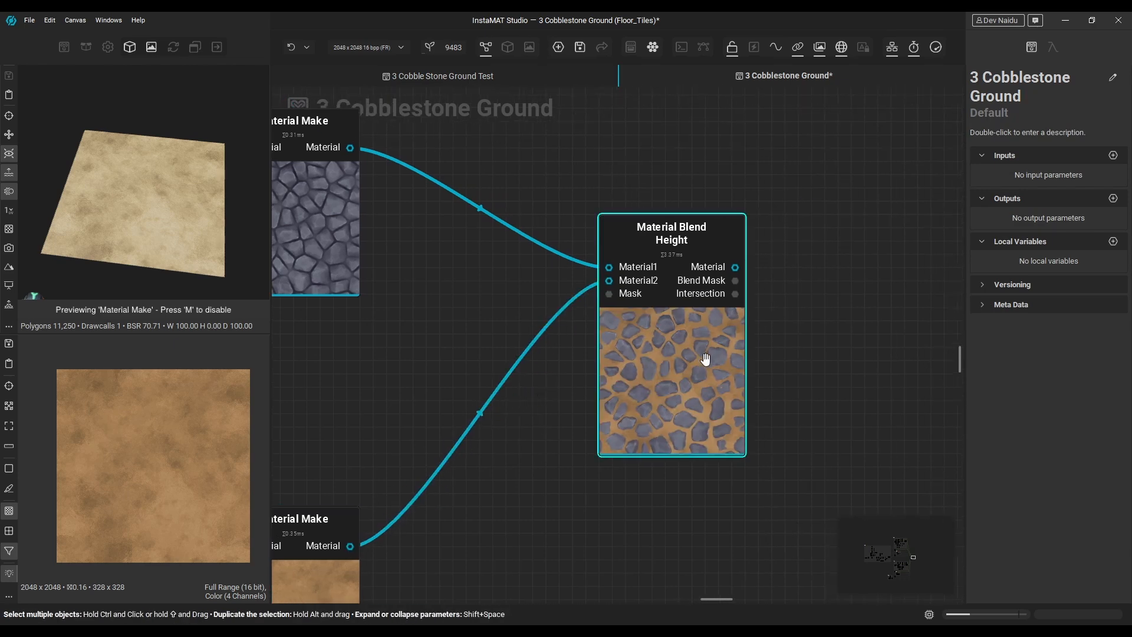
# Preview the Material Blend Height result on the 3D plane and inspect it up close
pyautogui.rightClick(689, 347)
pyautogui.click(744, 396)
pyautogui.scroll(5, 136, 218)
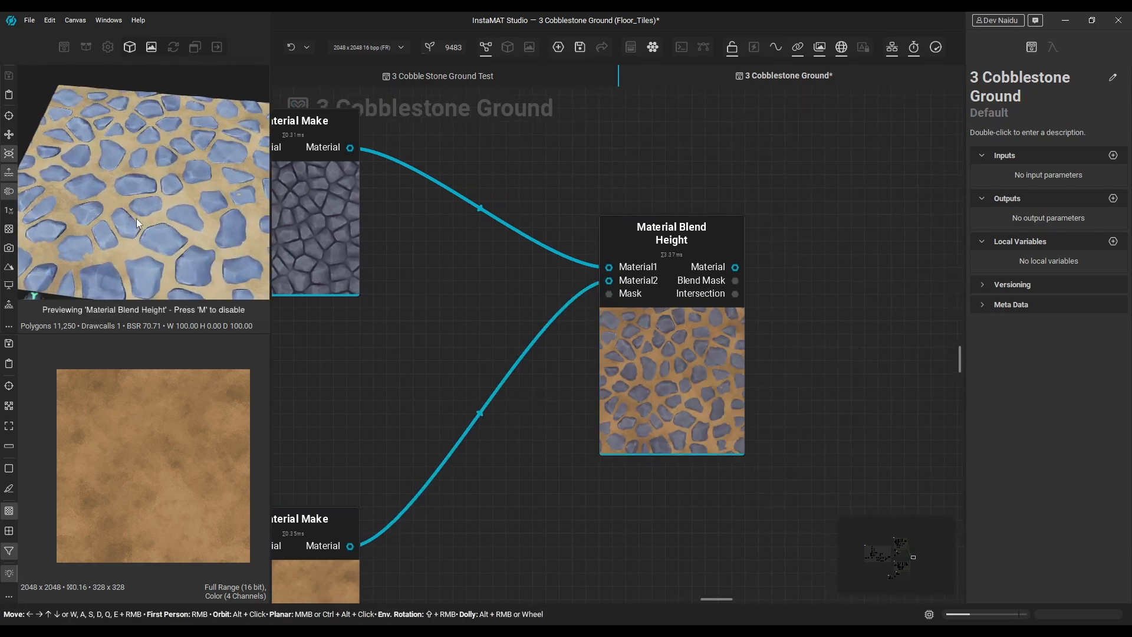
pyautogui.keyDown('alt'); pyautogui.moveTo(178, 173); pyautogui.dragTo(131, 148); pyautogui.keyUp('alt')
pyautogui.moveTo(576, 210); pyautogui.dragTo(614, 211, button='middle')
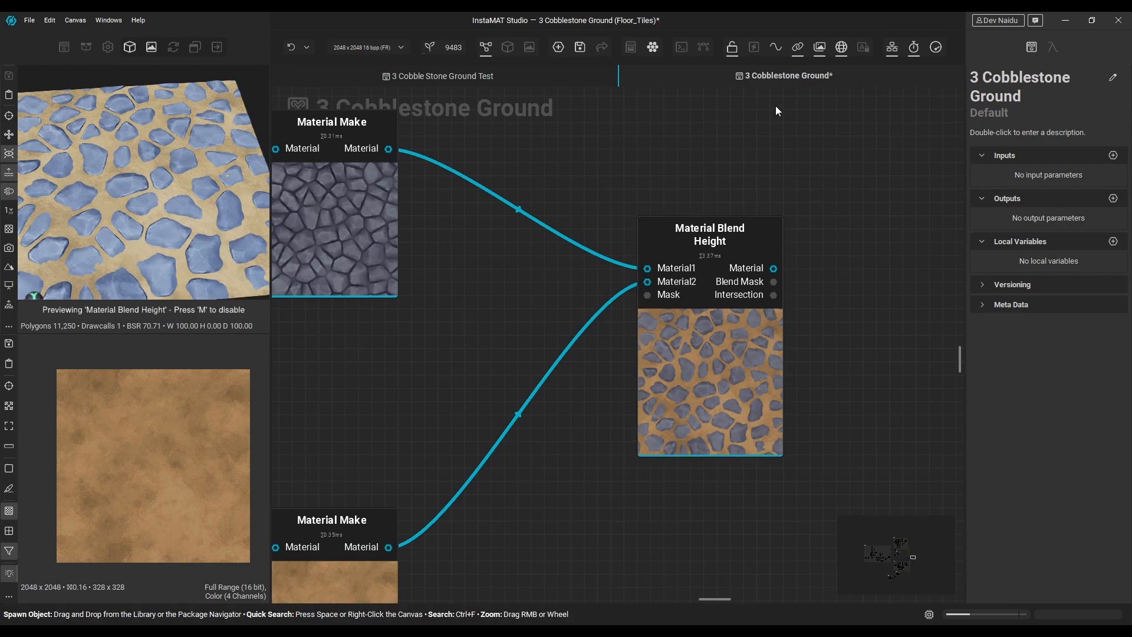
# Turn off Link Category mode and space out the cobblestone Material Make and Material Blend Height nodes
pyautogui.click(796, 54)
pyautogui.moveTo(554, 436); pyautogui.dragTo(475, 348, button='middle')
pyautogui.scroll(-3, 498, 365)
pyautogui.moveTo(417, 349); pyautogui.dragTo(408, 301)
pyautogui.moveTo(728, 406); pyautogui.dragTo(684, 401, button='middle')
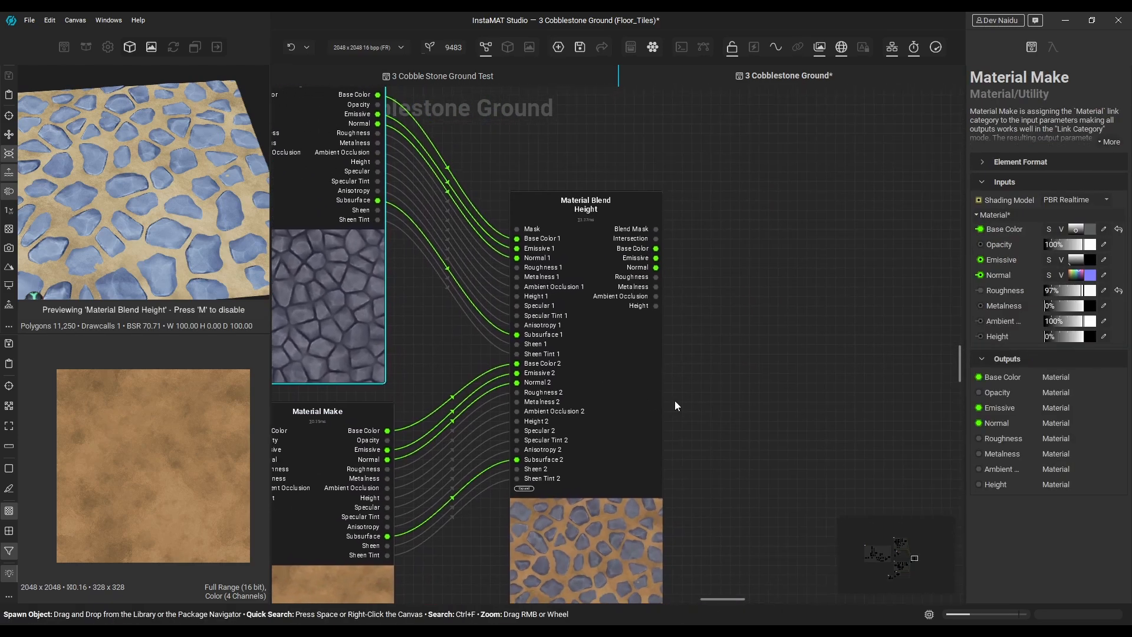
pyautogui.moveTo(600, 398); pyautogui.dragTo(666, 399)
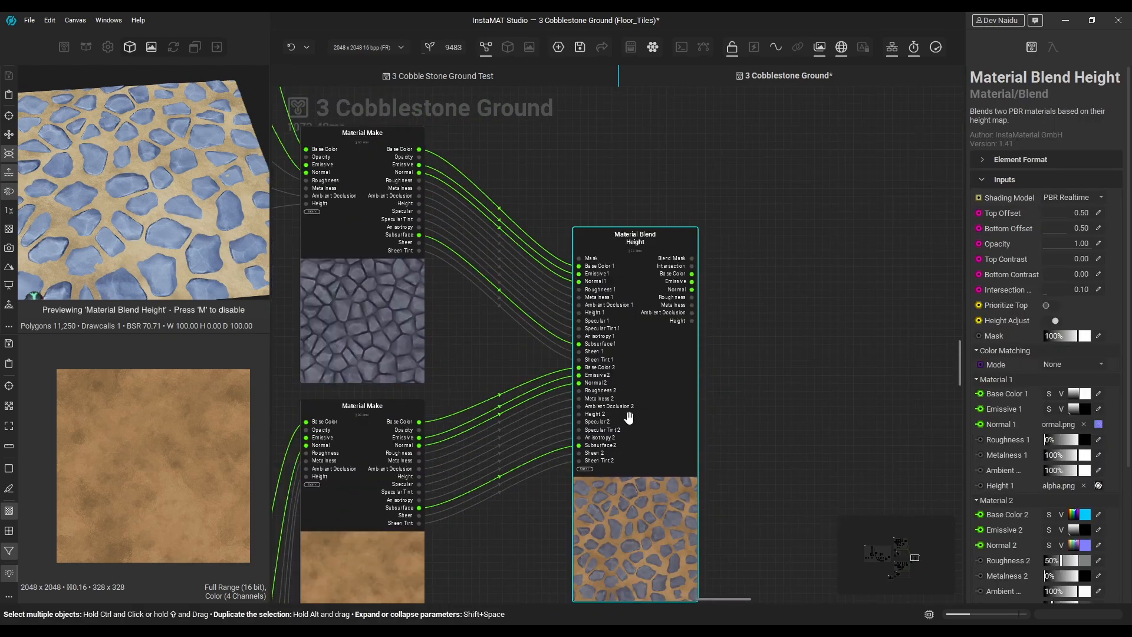
pyautogui.moveTo(644, 445); pyautogui.dragTo(617, 411)
pyautogui.scroll(2, 749, 410)
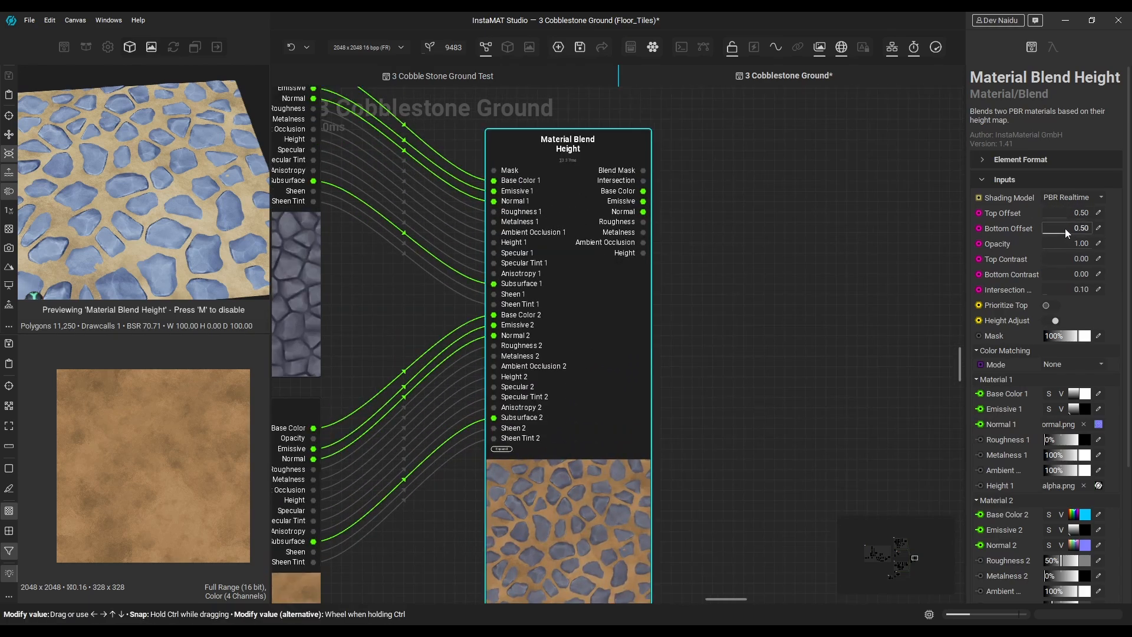
# Set Material Blend Height's Top Offset to 0.48 and Bottom Offset to 0.00
pyautogui.moveTo(1065, 228)
pyautogui.mouseDown()
pyautogui.moveTo(1038, 234)
pyautogui.moveTo(1067, 216)
pyautogui.mouseUp()
pyautogui.scroll(4, 138, 218)
pyautogui.keyDown('alt'); pyautogui.moveTo(188, 211); pyautogui.dragTo(155, 168); pyautogui.keyUp('alt')
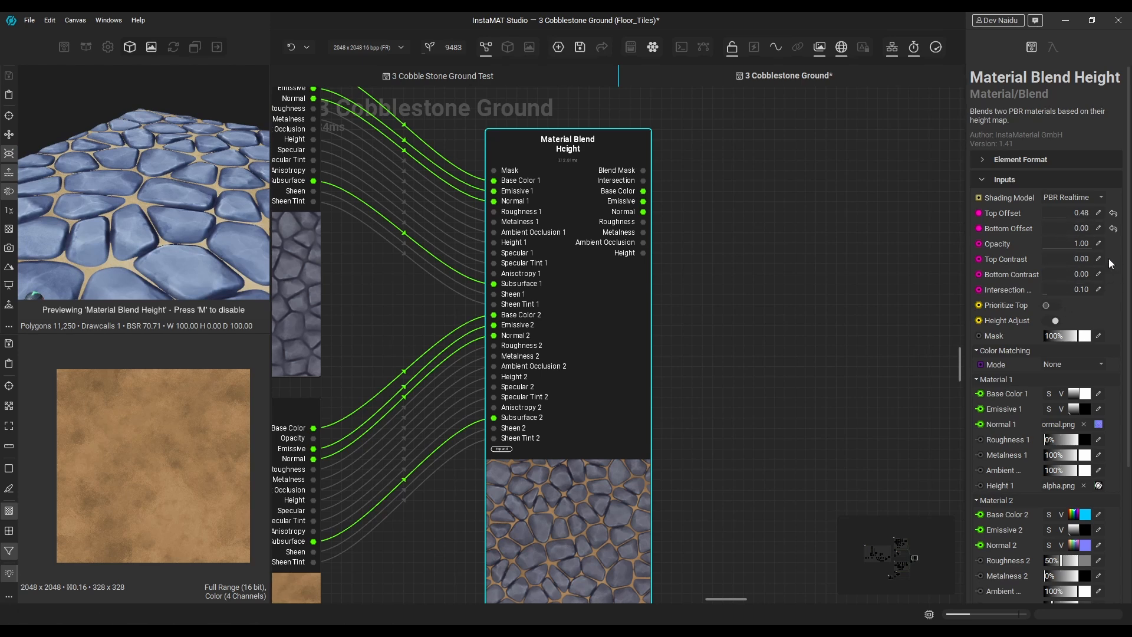
# Show the grouped material links and examine Material Blend Height's Blend Mask and Intersection outputs
pyautogui.click(797, 48)
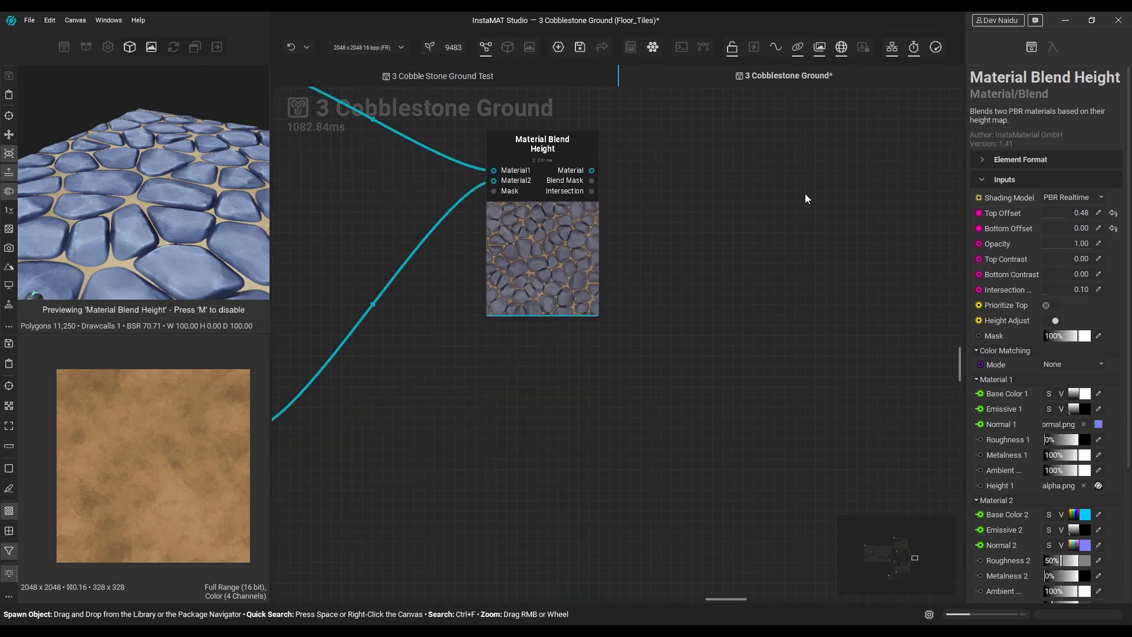
pyautogui.click(605, 287)
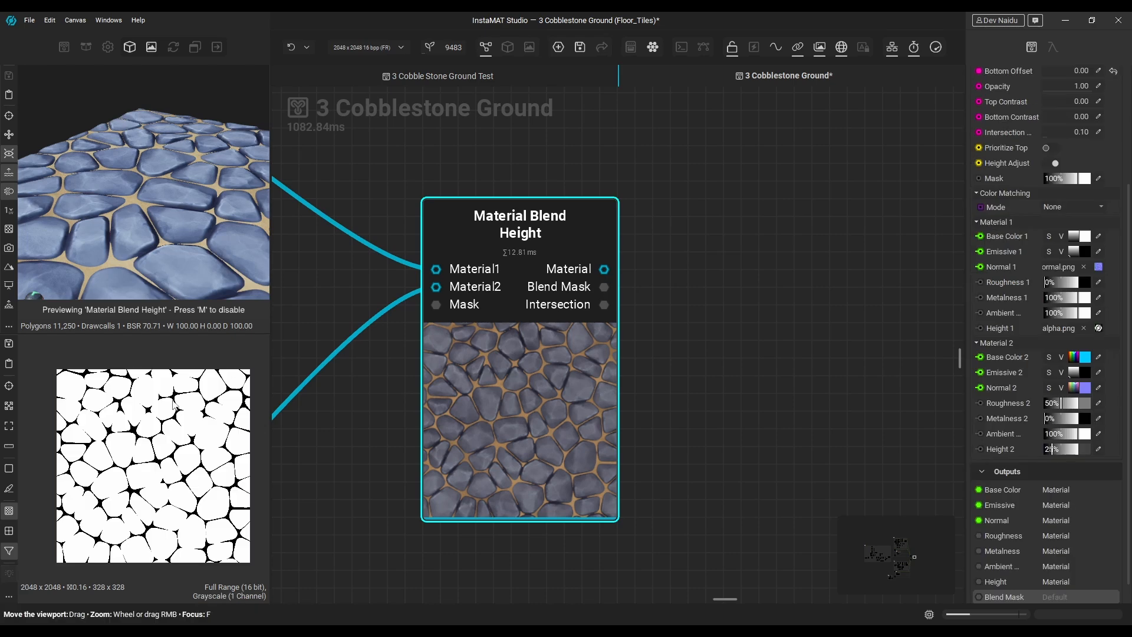
pyautogui.moveTo(133, 457); pyautogui.dragTo(106, 442)
pyautogui.click(604, 305)
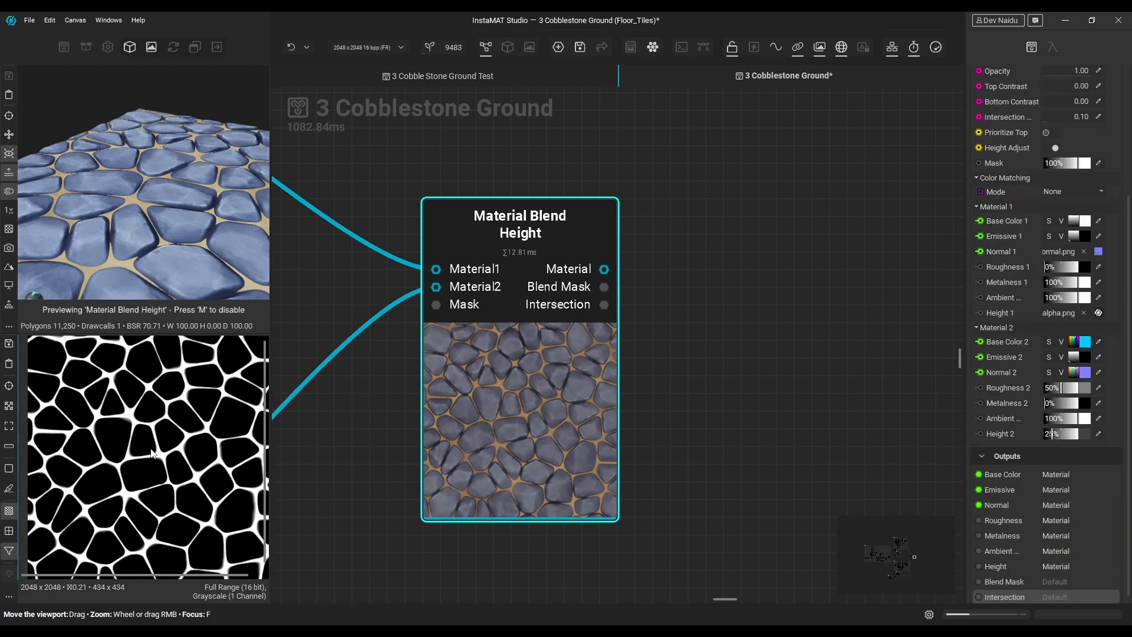
pyautogui.scroll(-1, 734, 335)
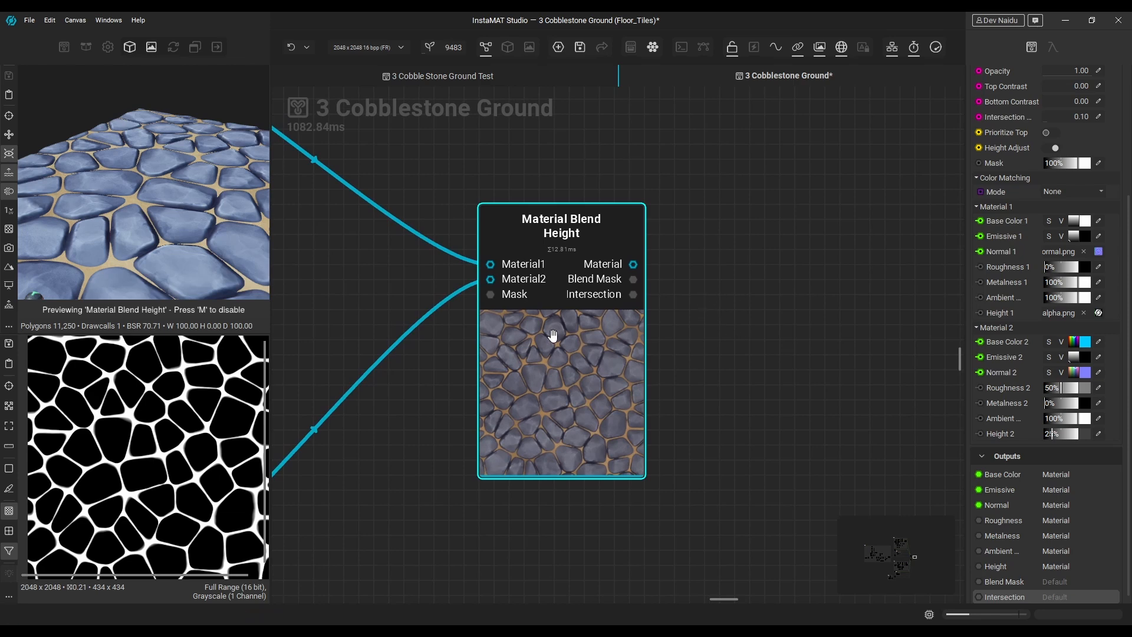
# Show the individual channel links and examine Material Blend Height's Ambient Occlusion output up close
pyautogui.click(797, 51)
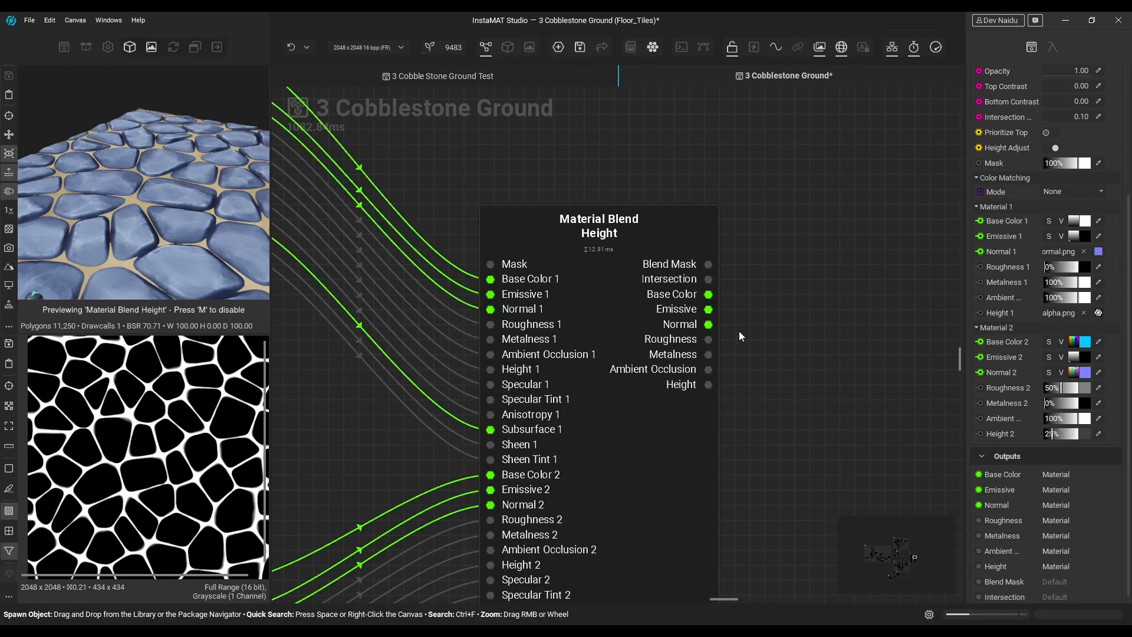
pyautogui.moveTo(790, 311); pyautogui.dragTo(718, 240, button='middle')
pyautogui.click(639, 299)
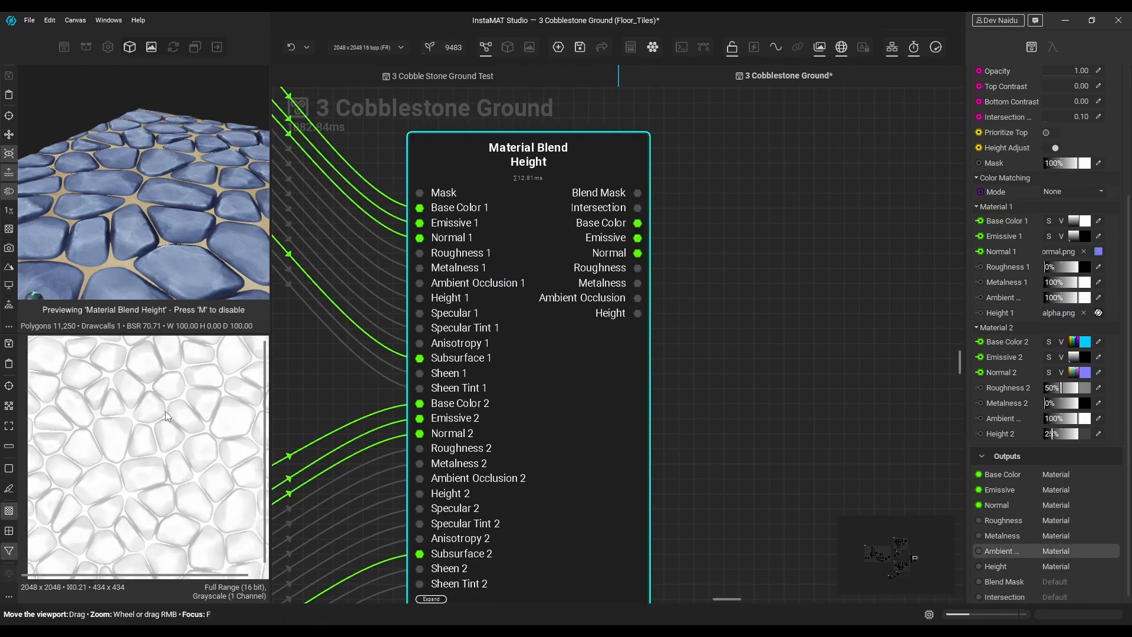
pyautogui.scroll(5, 164, 408)
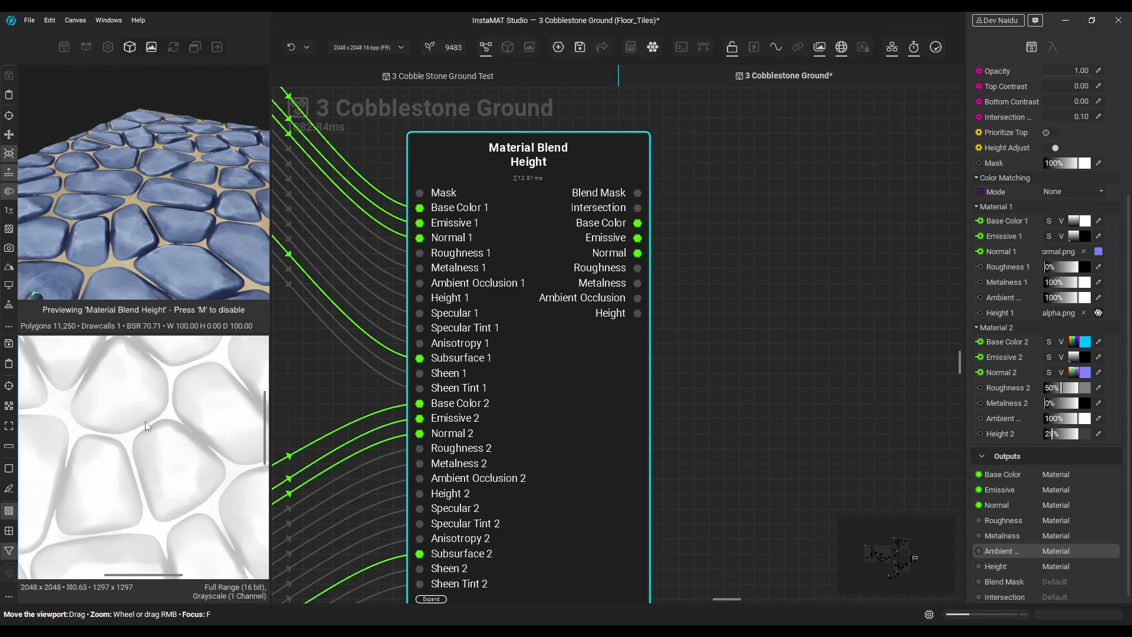
pyautogui.scroll(3, 147, 421)
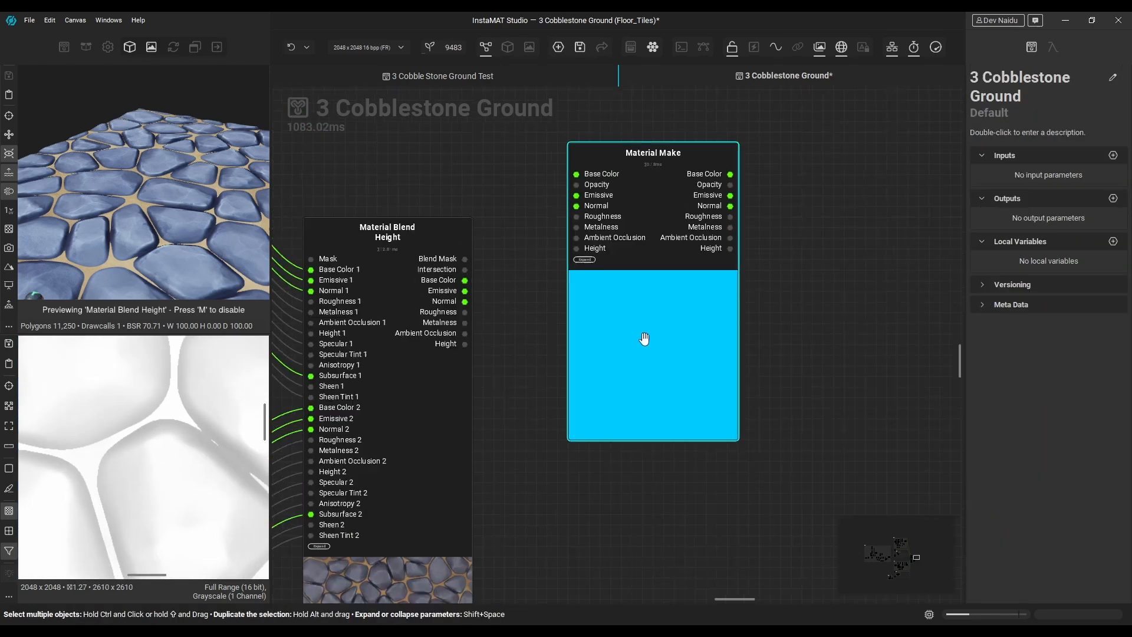
# Connect Material Blend Height's Material output to the new Material Make in Link Category mode and preview that node in 3D
pyautogui.moveTo(645, 339); pyautogui.dragTo(700, 444, button='right')
pyautogui.moveTo(511, 341); pyautogui.dragTo(562, 322, button='middle')
pyautogui.click(798, 47)
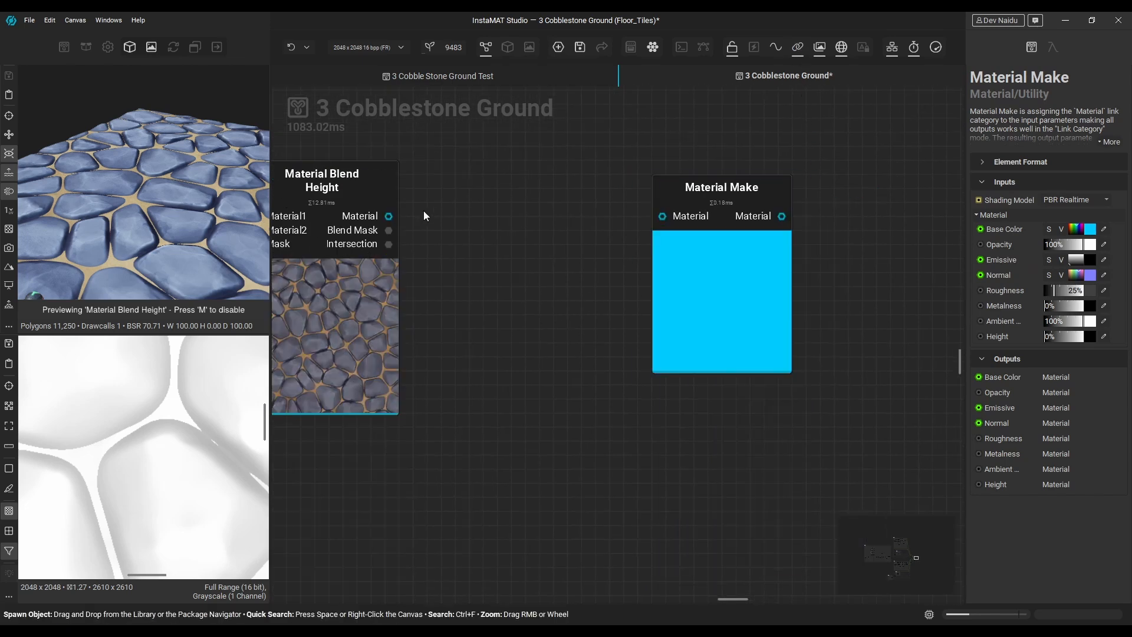
pyautogui.moveTo(656, 218); pyautogui.dragTo(660, 217)
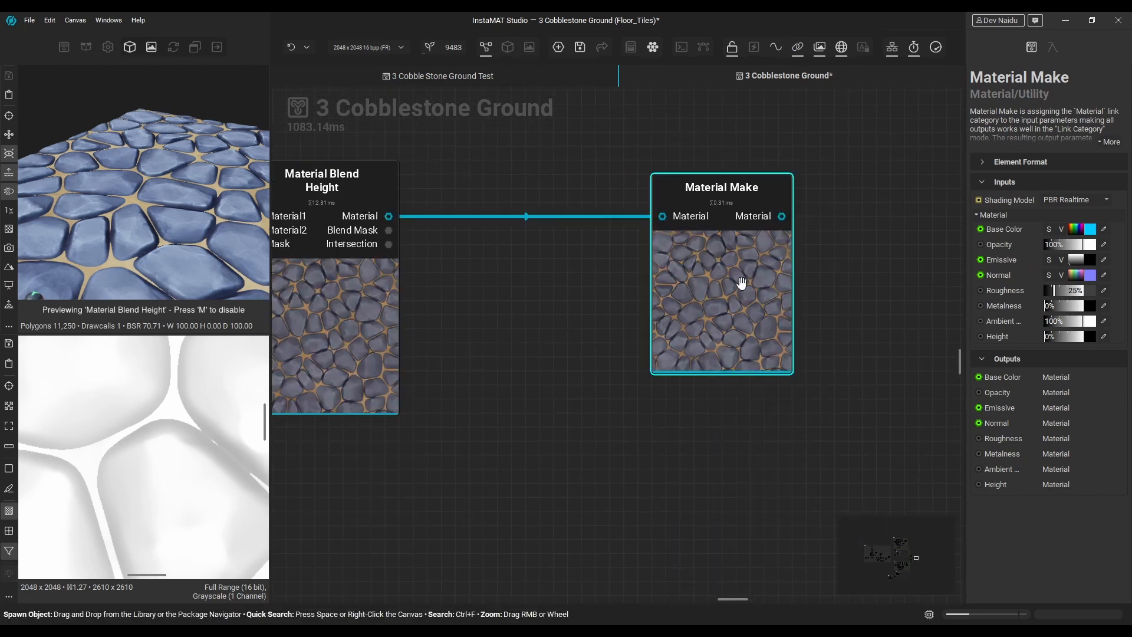
pyautogui.rightClick(741, 282)
pyautogui.click(815, 333)
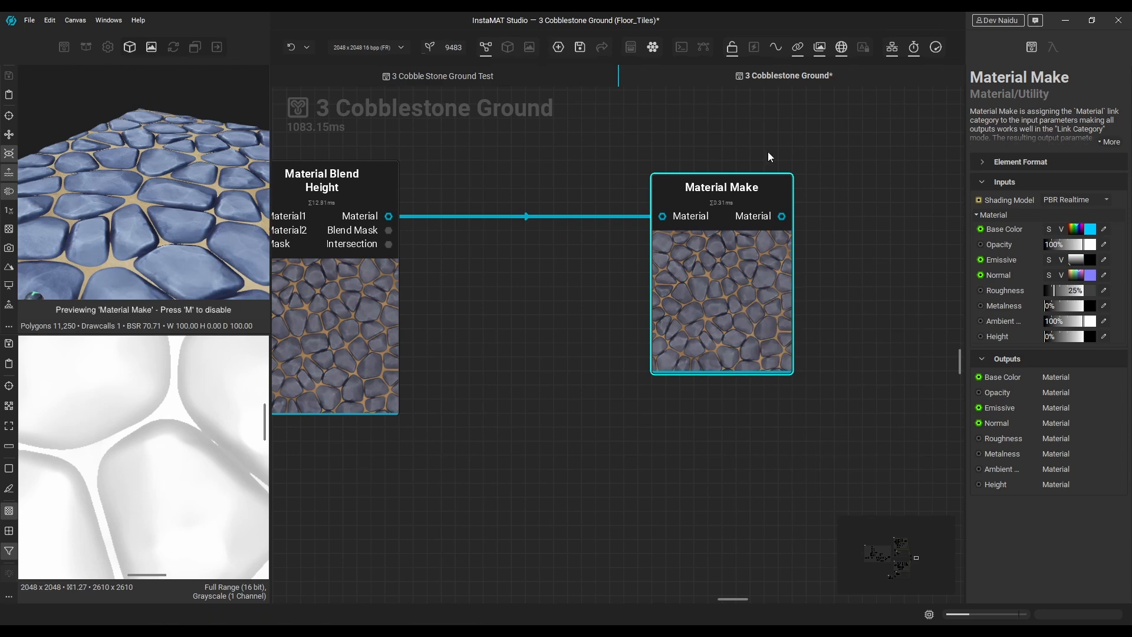
# Show the individual channel links, delete the Ambient Occlusion link between Material Blend Height and Material Make, and move Material Make farther away
pyautogui.click(798, 51)
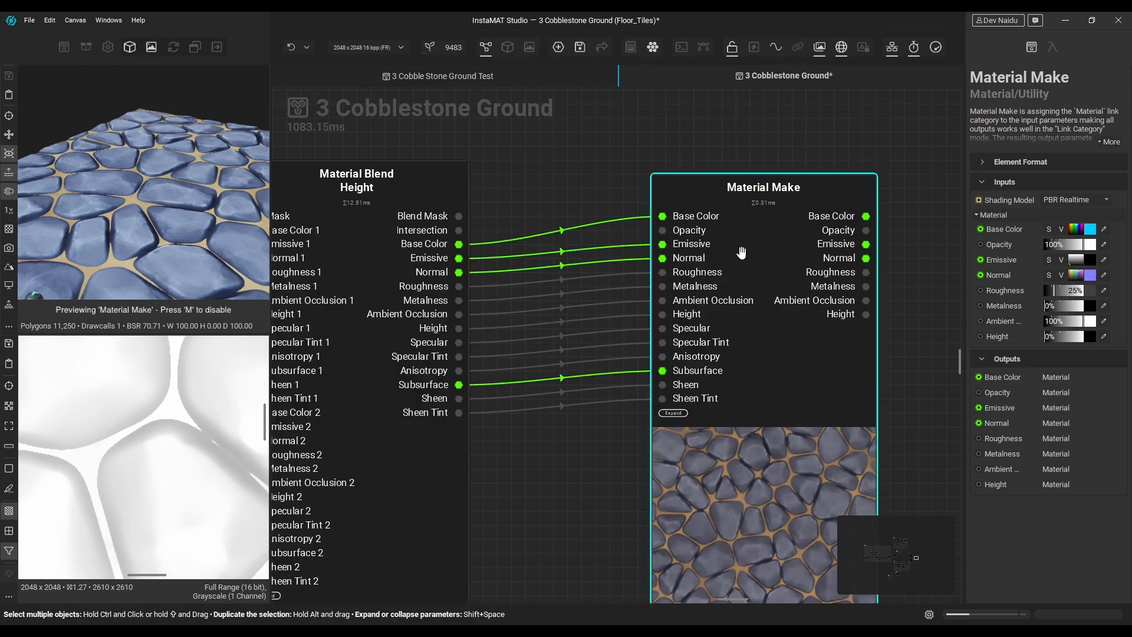
pyautogui.moveTo(638, 511); pyautogui.dragTo(596, 443, button='middle')
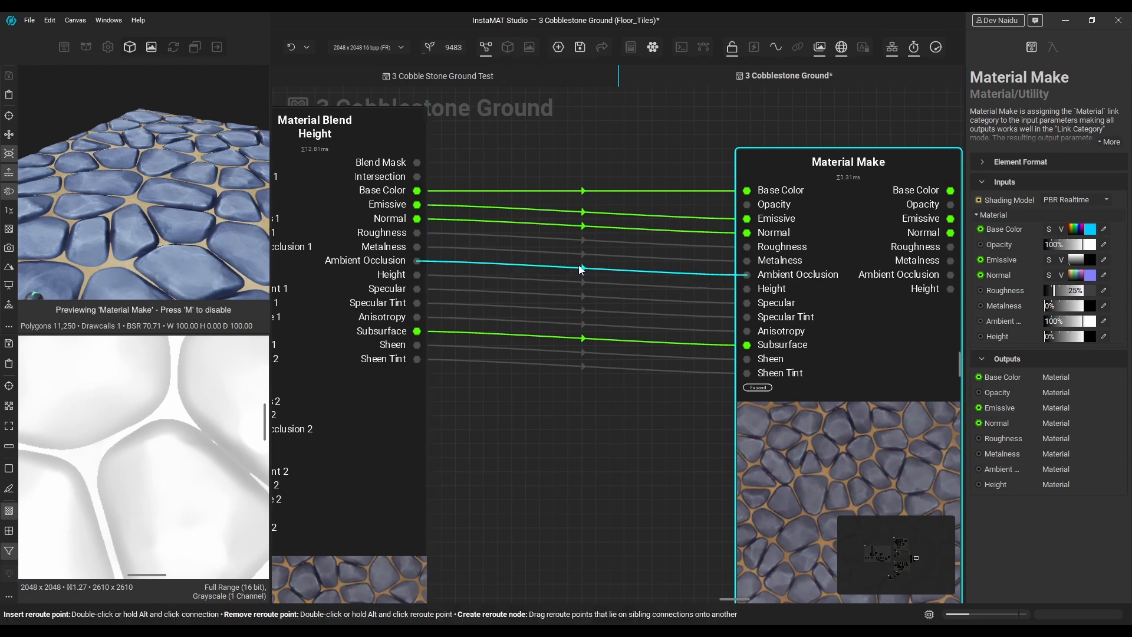
pyautogui.click(529, 266)
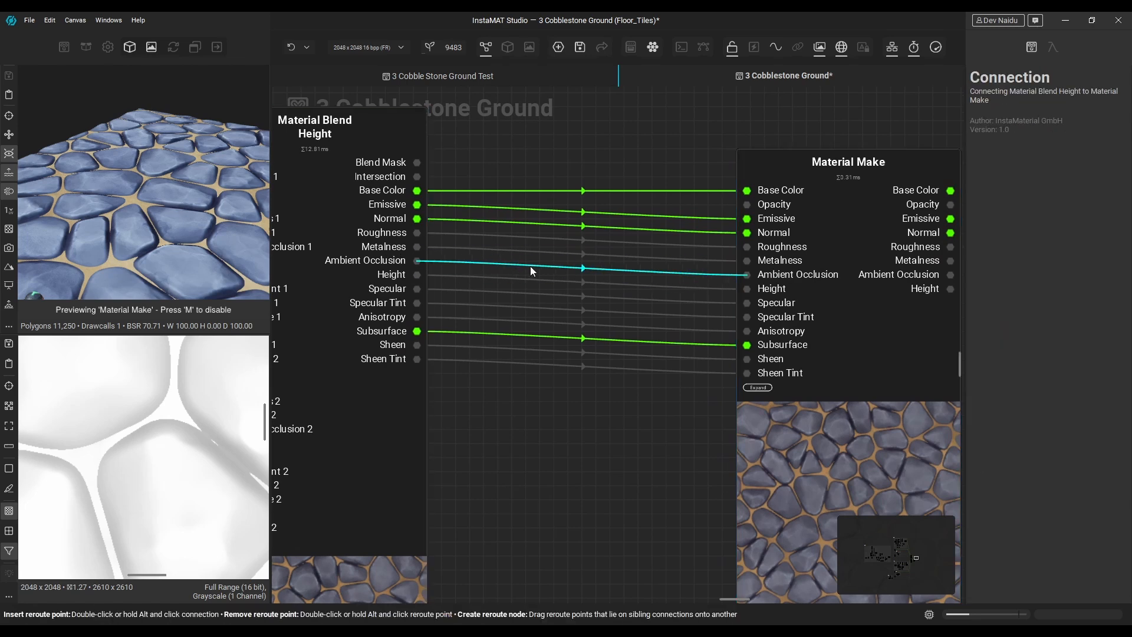
pyautogui.press('Delete')
pyautogui.moveTo(851, 358); pyautogui.dragTo(943, 324)
pyautogui.moveTo(599, 459); pyautogui.dragTo(535, 450, button='middle')
pyautogui.moveTo(461, 418); pyautogui.dragTo(475, 419, button='middle')
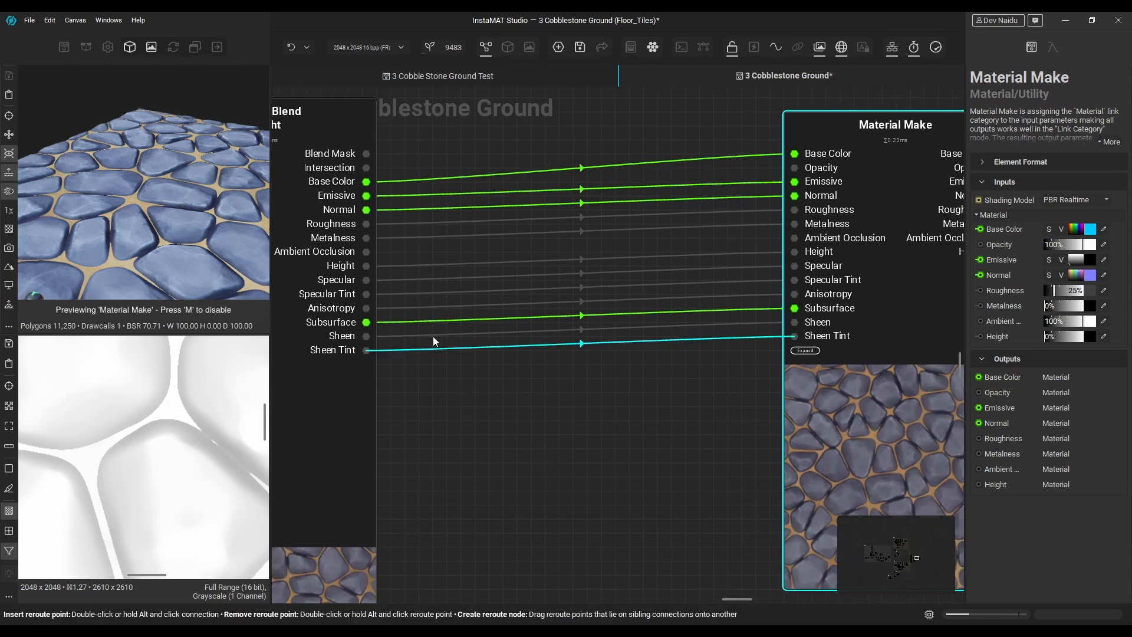
# Add a Height To Ambient Occlusion node fed by Material Blend Height's Height output and view its output in the 2D preview
pyautogui.moveTo(366, 266); pyautogui.dragTo(442, 412)
pyautogui.write('he')
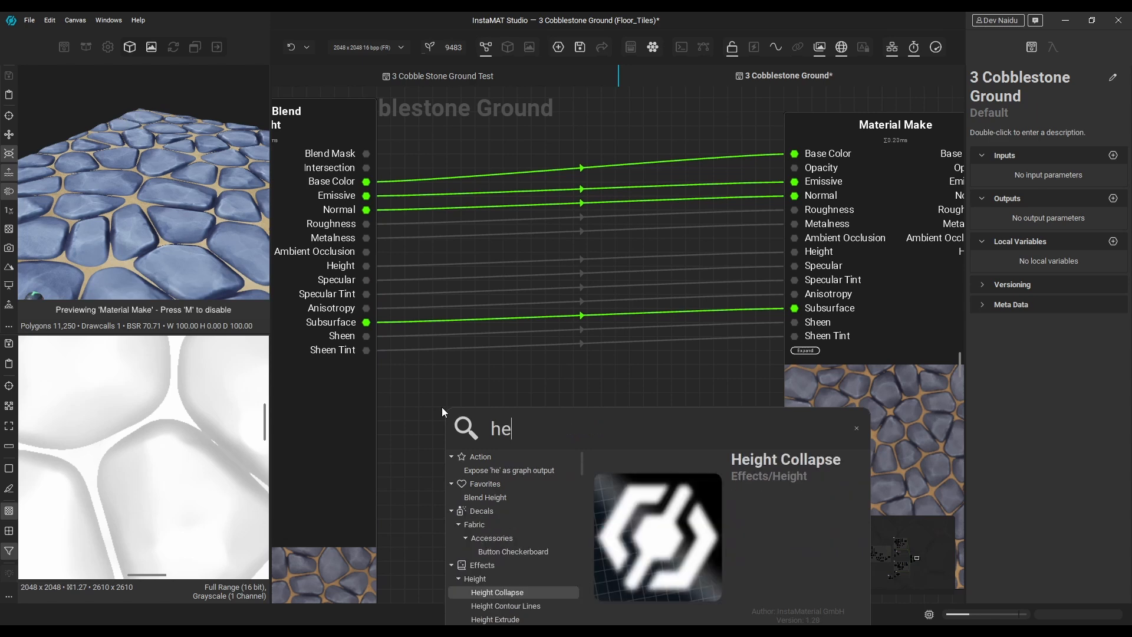
pyautogui.write('ight to')
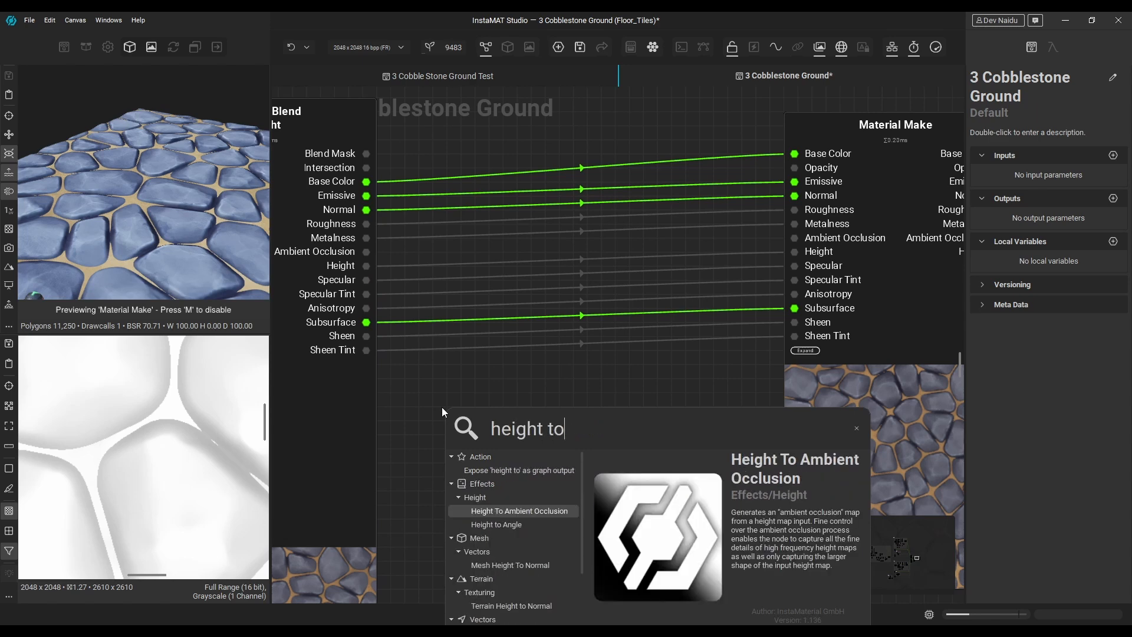
pyautogui.click(532, 510)
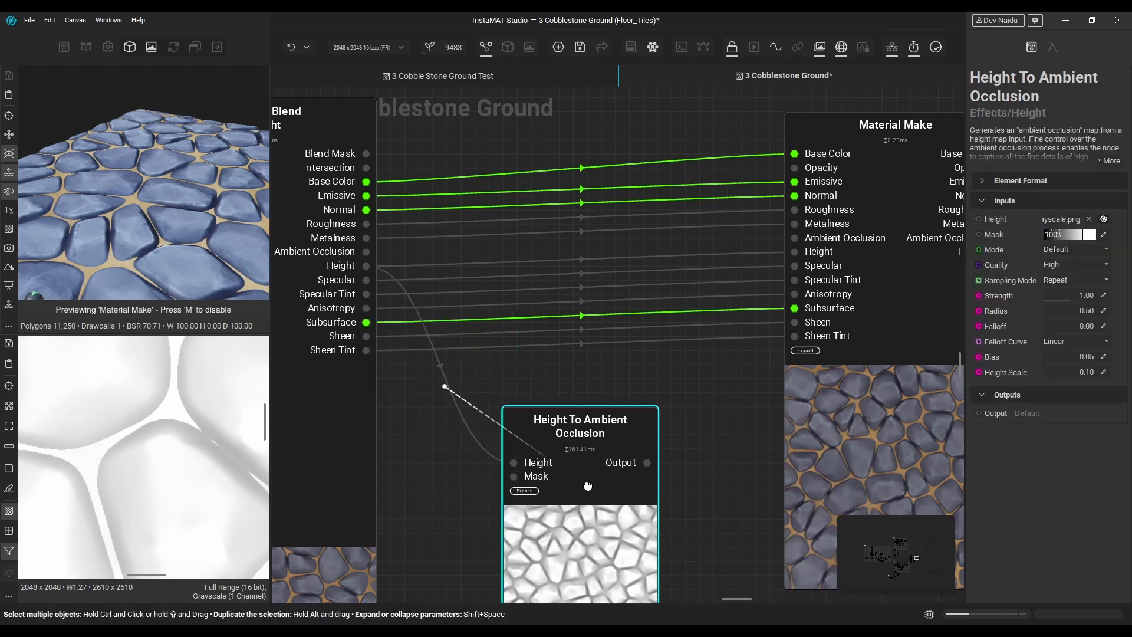
pyautogui.click(591, 407)
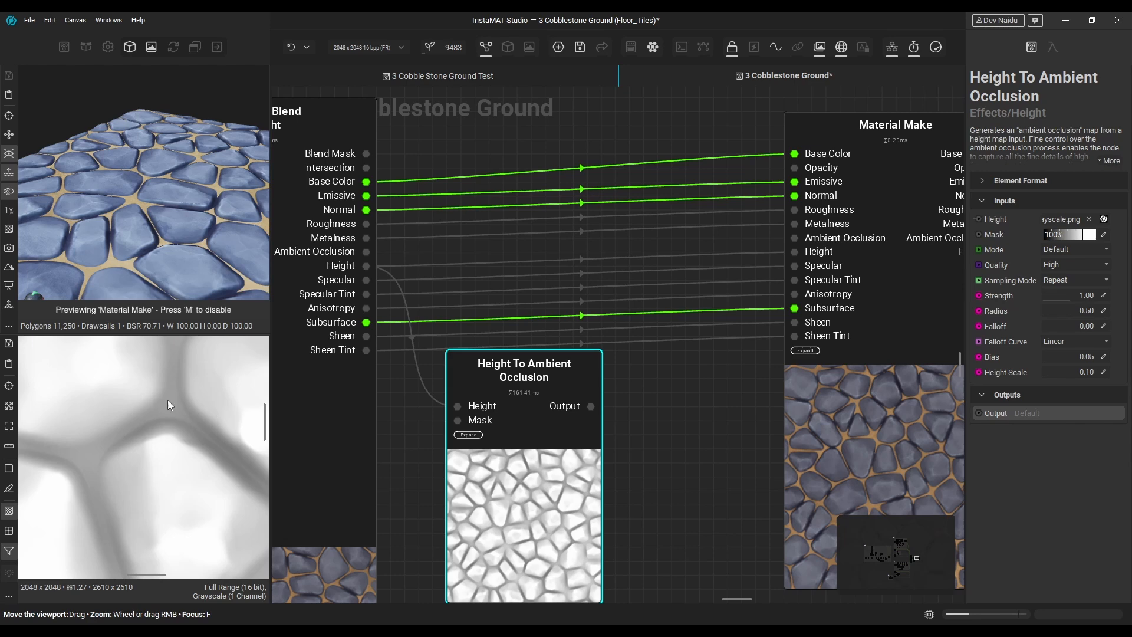
pyautogui.scroll(-4, 126, 465)
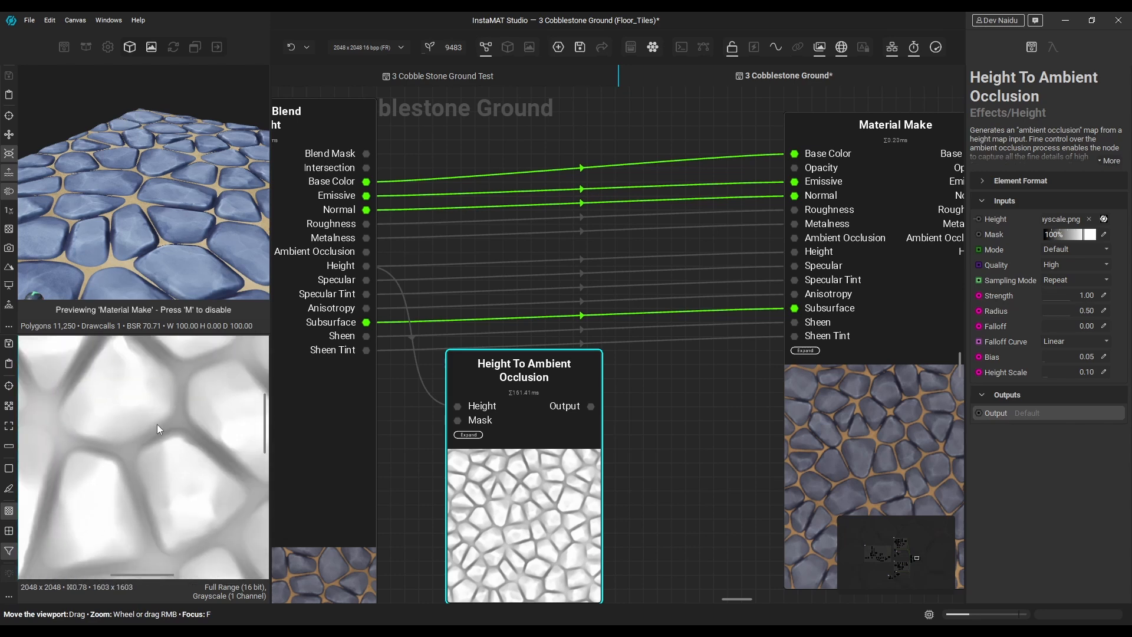
# Connect Height To Ambient Occlusion's Output to Material Make's Ambient Occlusion input and view the material in 3D from above
pyautogui.moveTo(731, 389); pyautogui.dragTo(681, 408, button='middle')
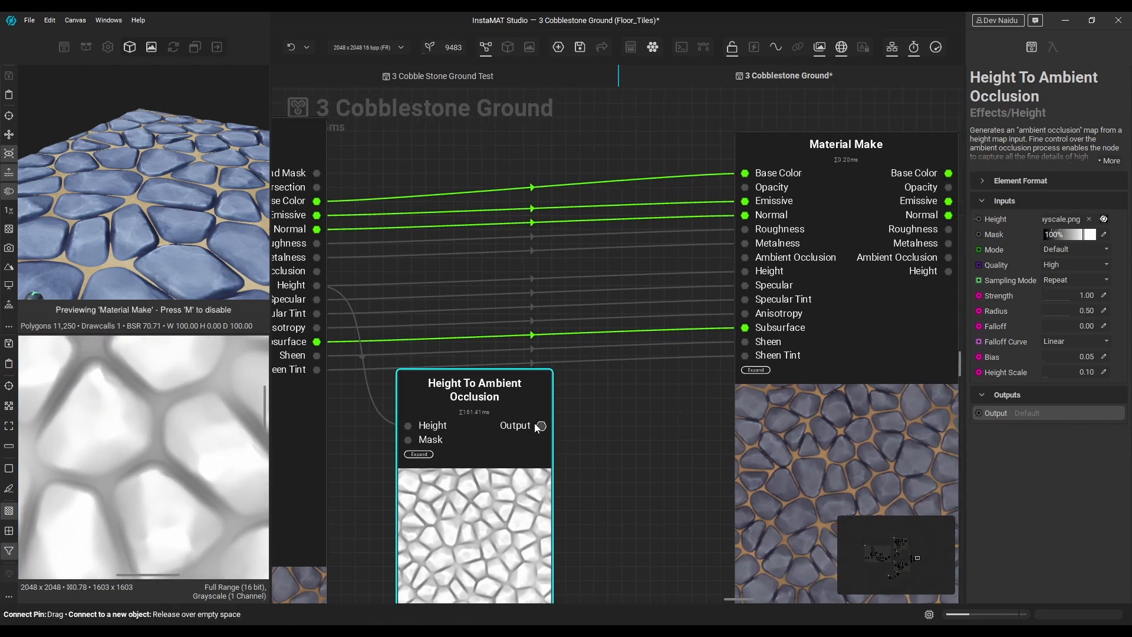
pyautogui.moveTo(535, 426); pyautogui.dragTo(731, 261)
pyautogui.moveTo(693, 438); pyautogui.dragTo(681, 465, button='middle')
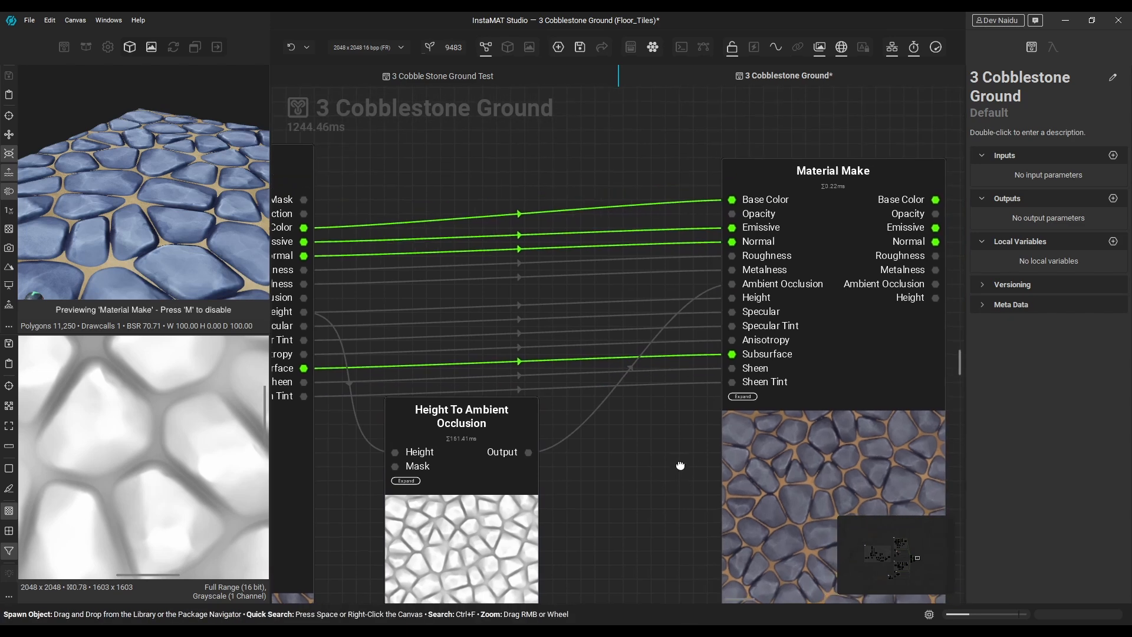
pyautogui.moveTo(304, 299); pyautogui.dragTo(385, 296)
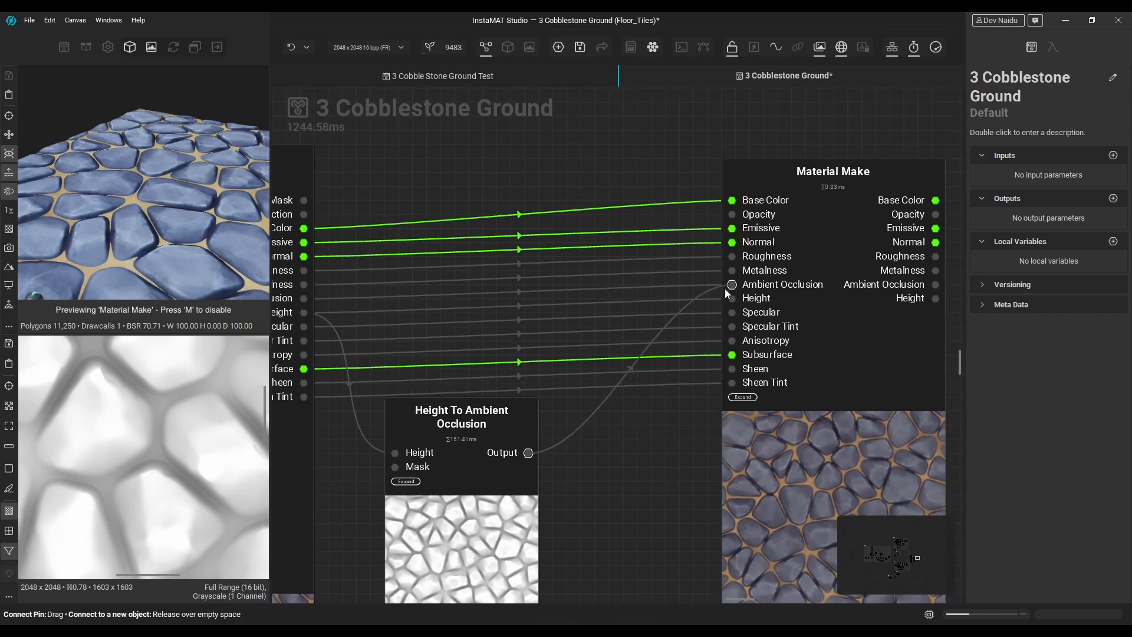
pyautogui.moveTo(725, 289); pyautogui.dragTo(372, 257)
pyautogui.keyDown('alt'); pyautogui.moveTo(125, 196); pyautogui.dragTo(169, 271); pyautogui.keyUp('alt')
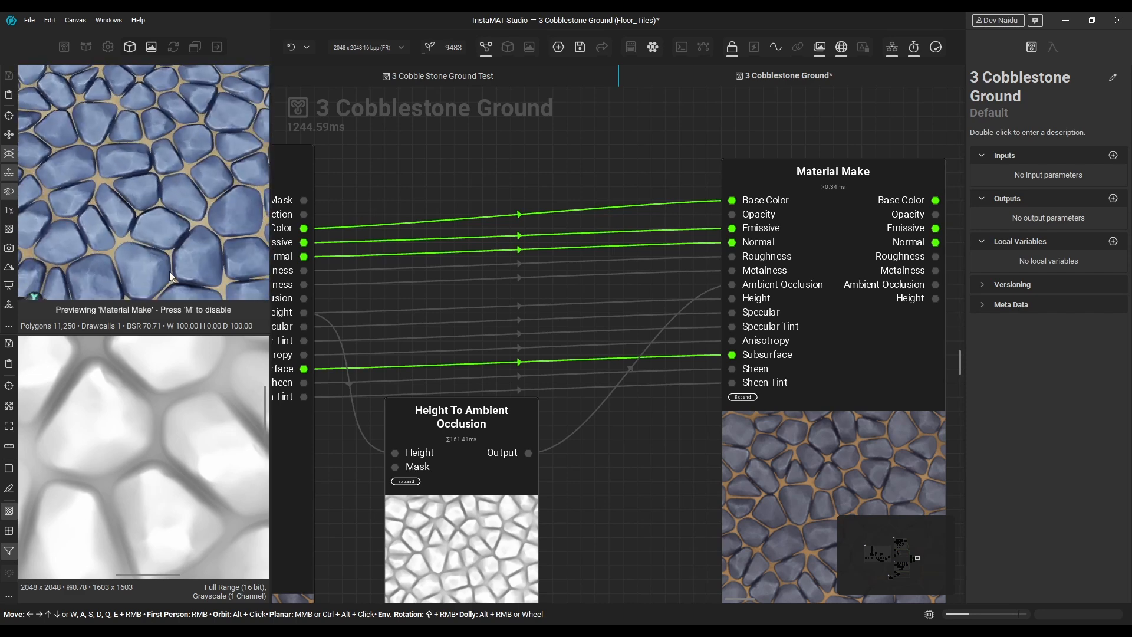
# Show the grouped material links and arrange Height To Ambient Occlusion and Material Make closer together beside the main link
pyautogui.moveTo(703, 443); pyautogui.dragTo(597, 389, button='middle')
pyautogui.click(745, 413)
pyautogui.moveTo(531, 433); pyautogui.dragTo(634, 428, button='middle')
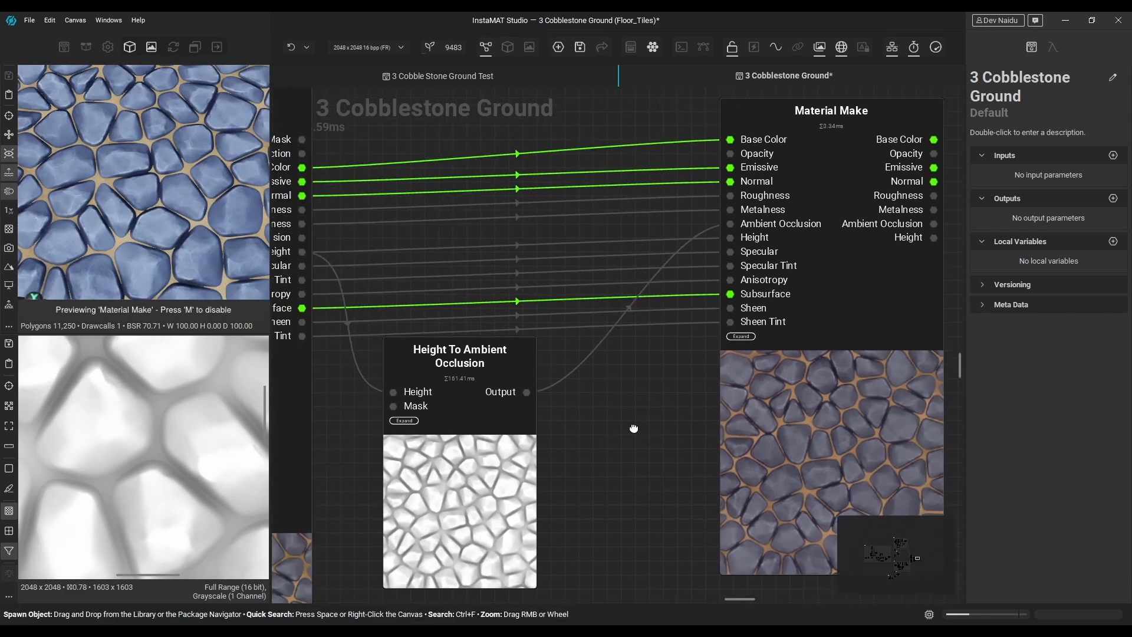
pyautogui.click(475, 443)
pyautogui.moveTo(801, 388); pyautogui.dragTo(717, 402)
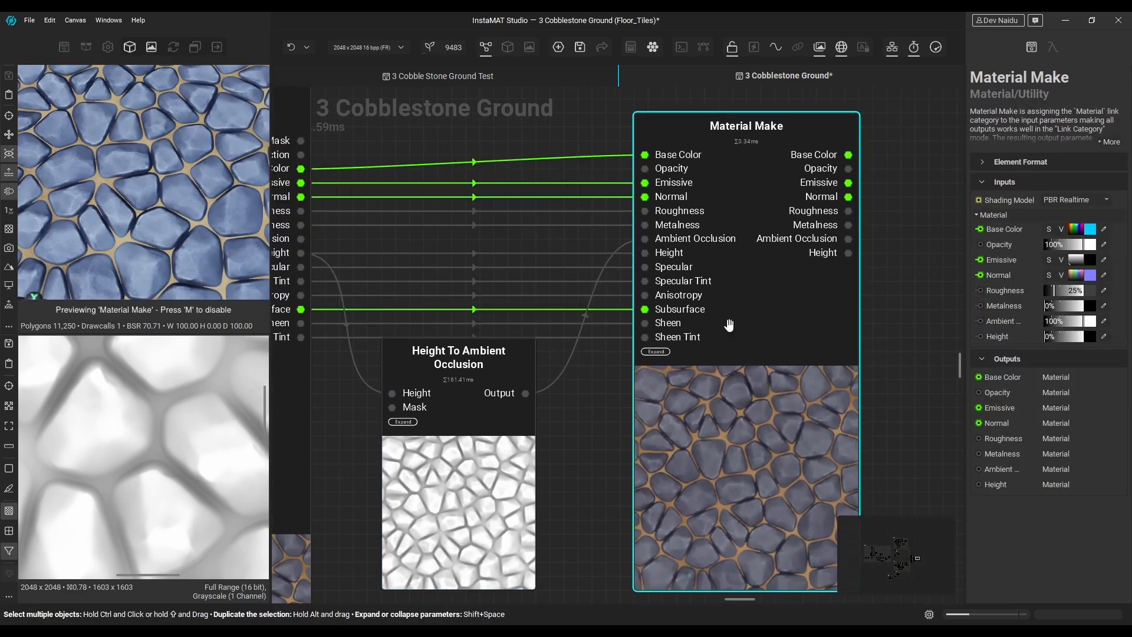
pyautogui.click(796, 49)
pyautogui.moveTo(442, 357); pyautogui.dragTo(423, 247)
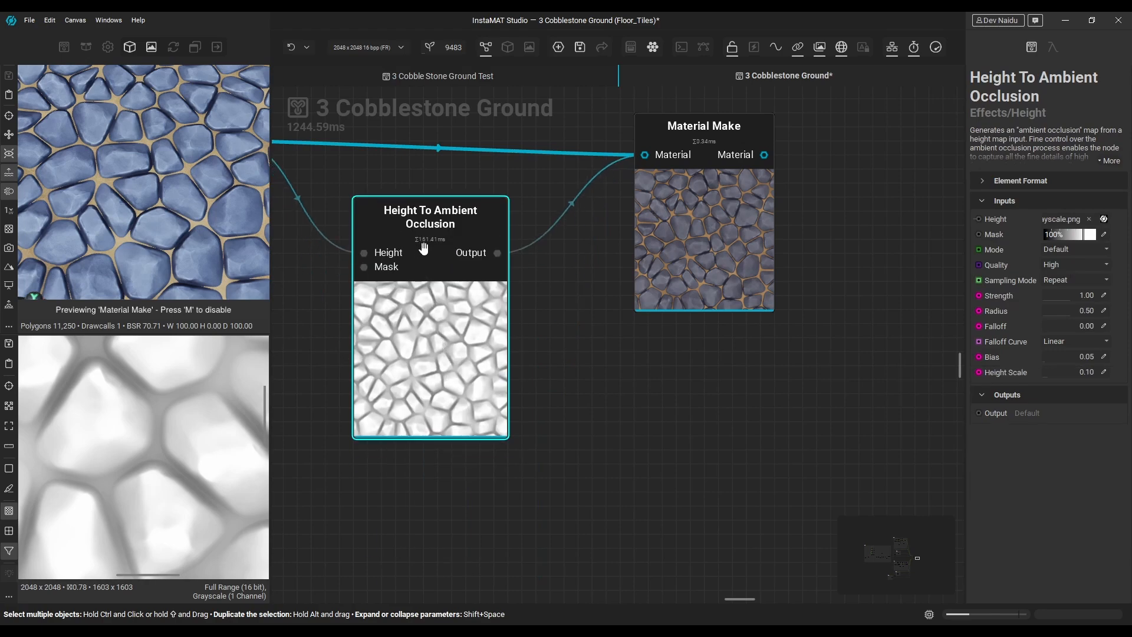
pyautogui.moveTo(687, 237); pyautogui.dragTo(659, 239)
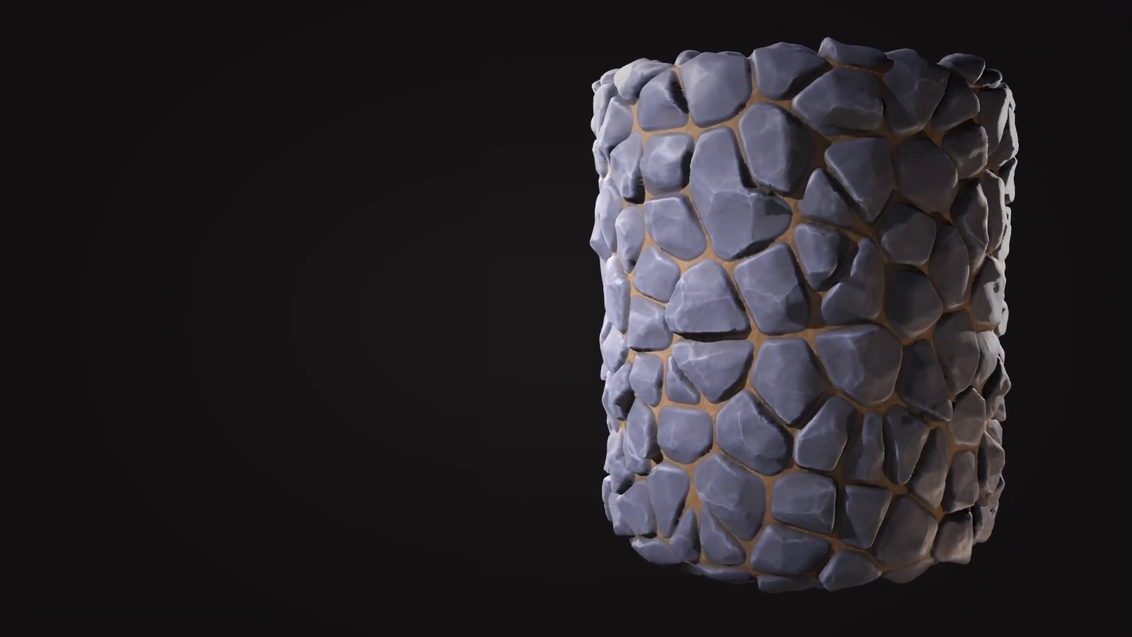